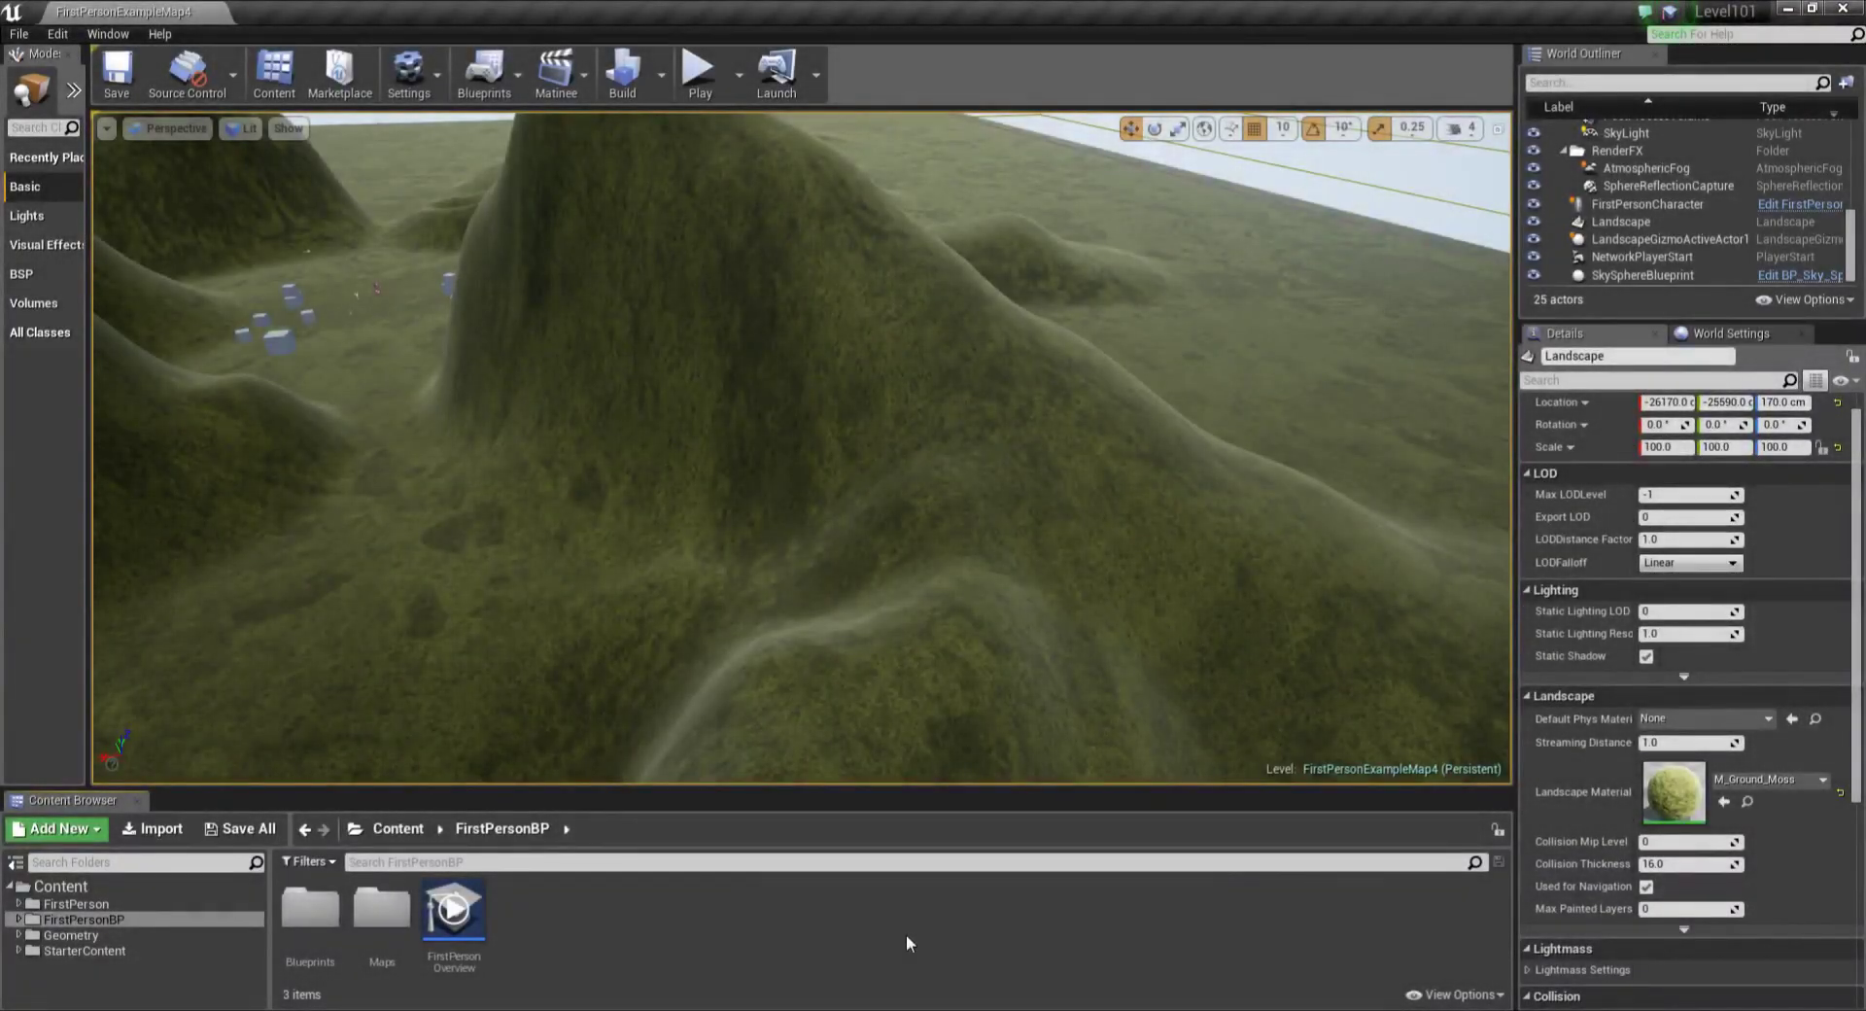
# Step: Create a new material named Paint in FirstPersonBP and open it in the Material Editor
pyautogui.rightClick(708, 941)
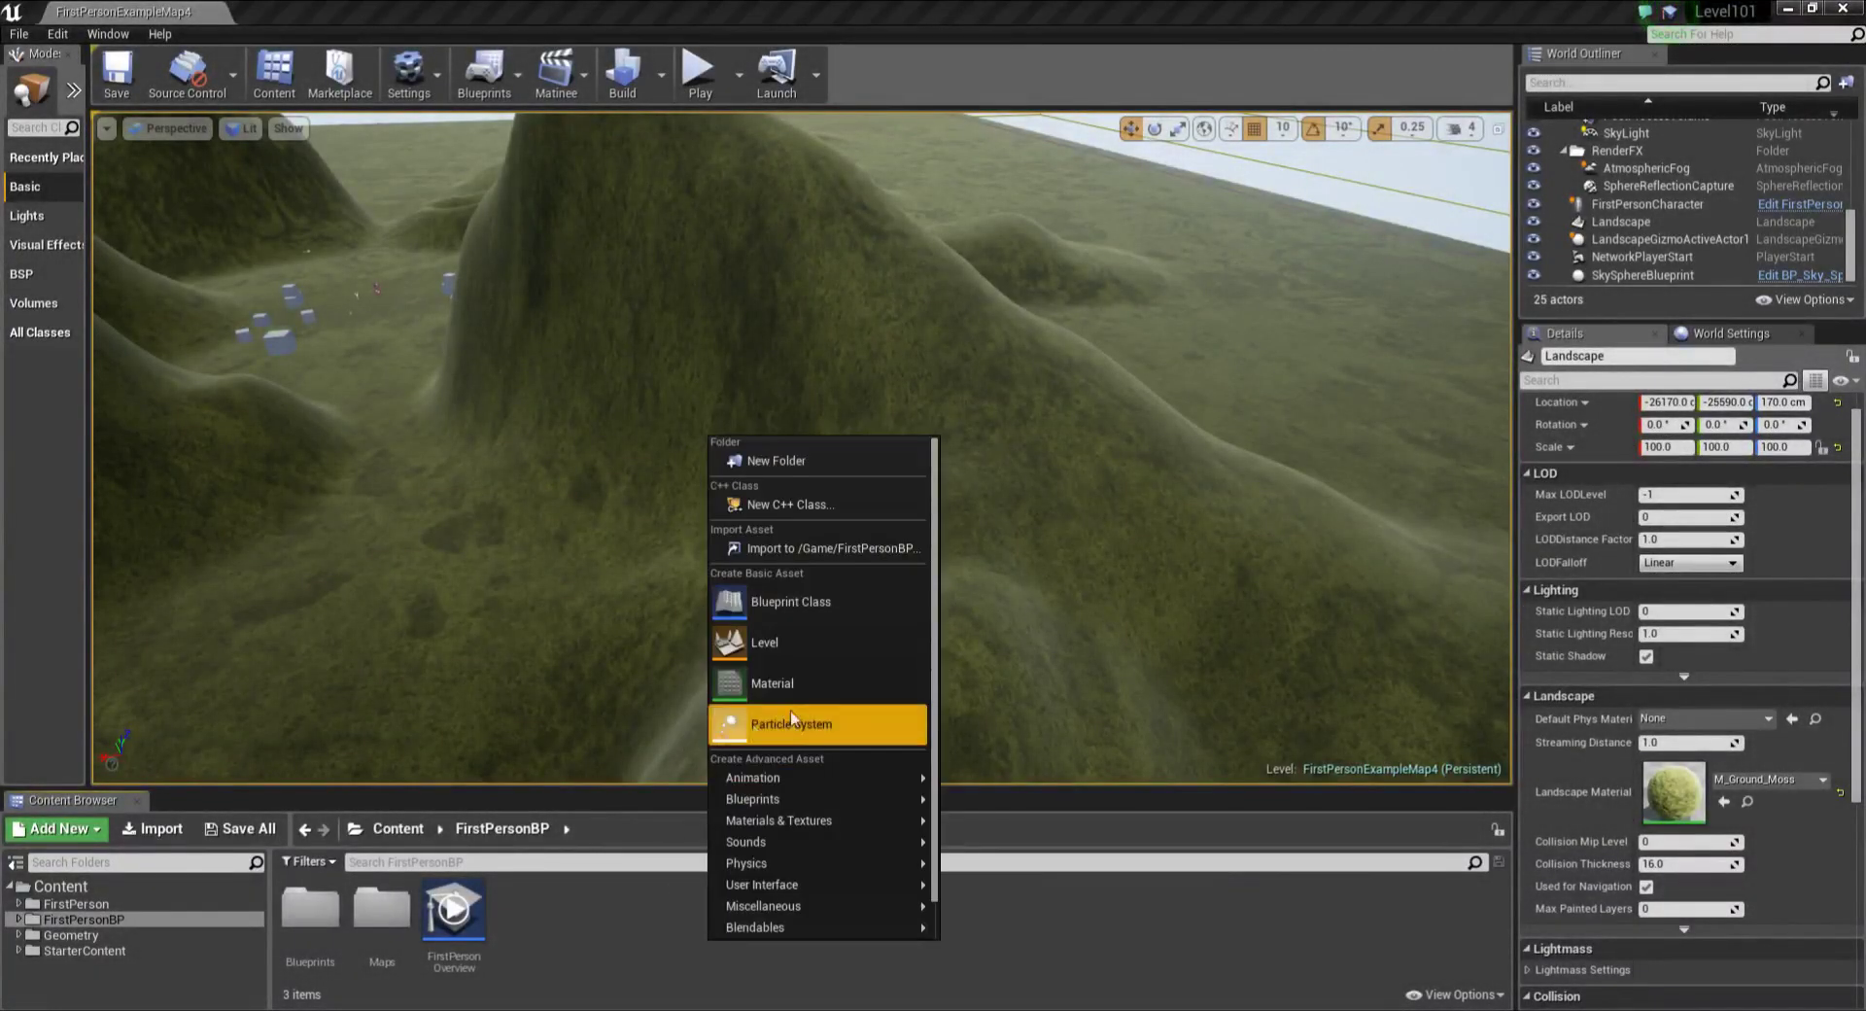
pyautogui.click(773, 683)
pyautogui.write('Paint')
pyautogui.press('Return')
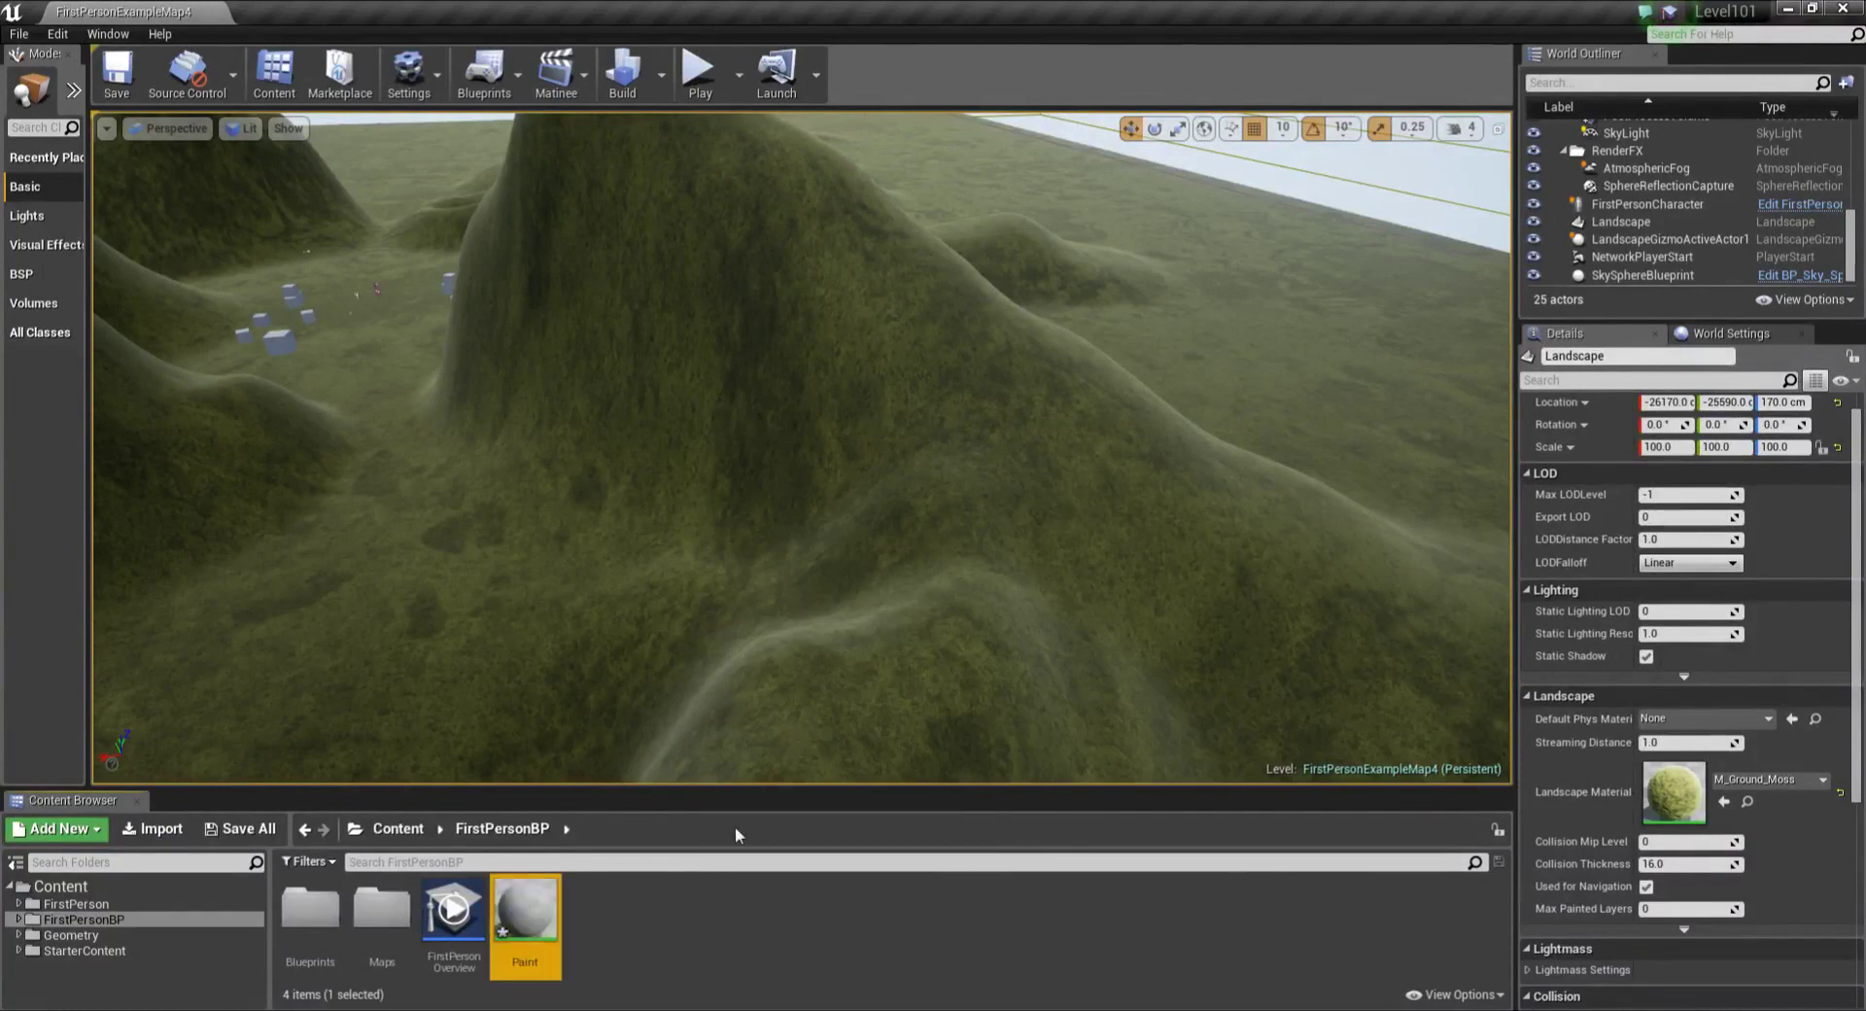
pyautogui.doubleClick(547, 909)
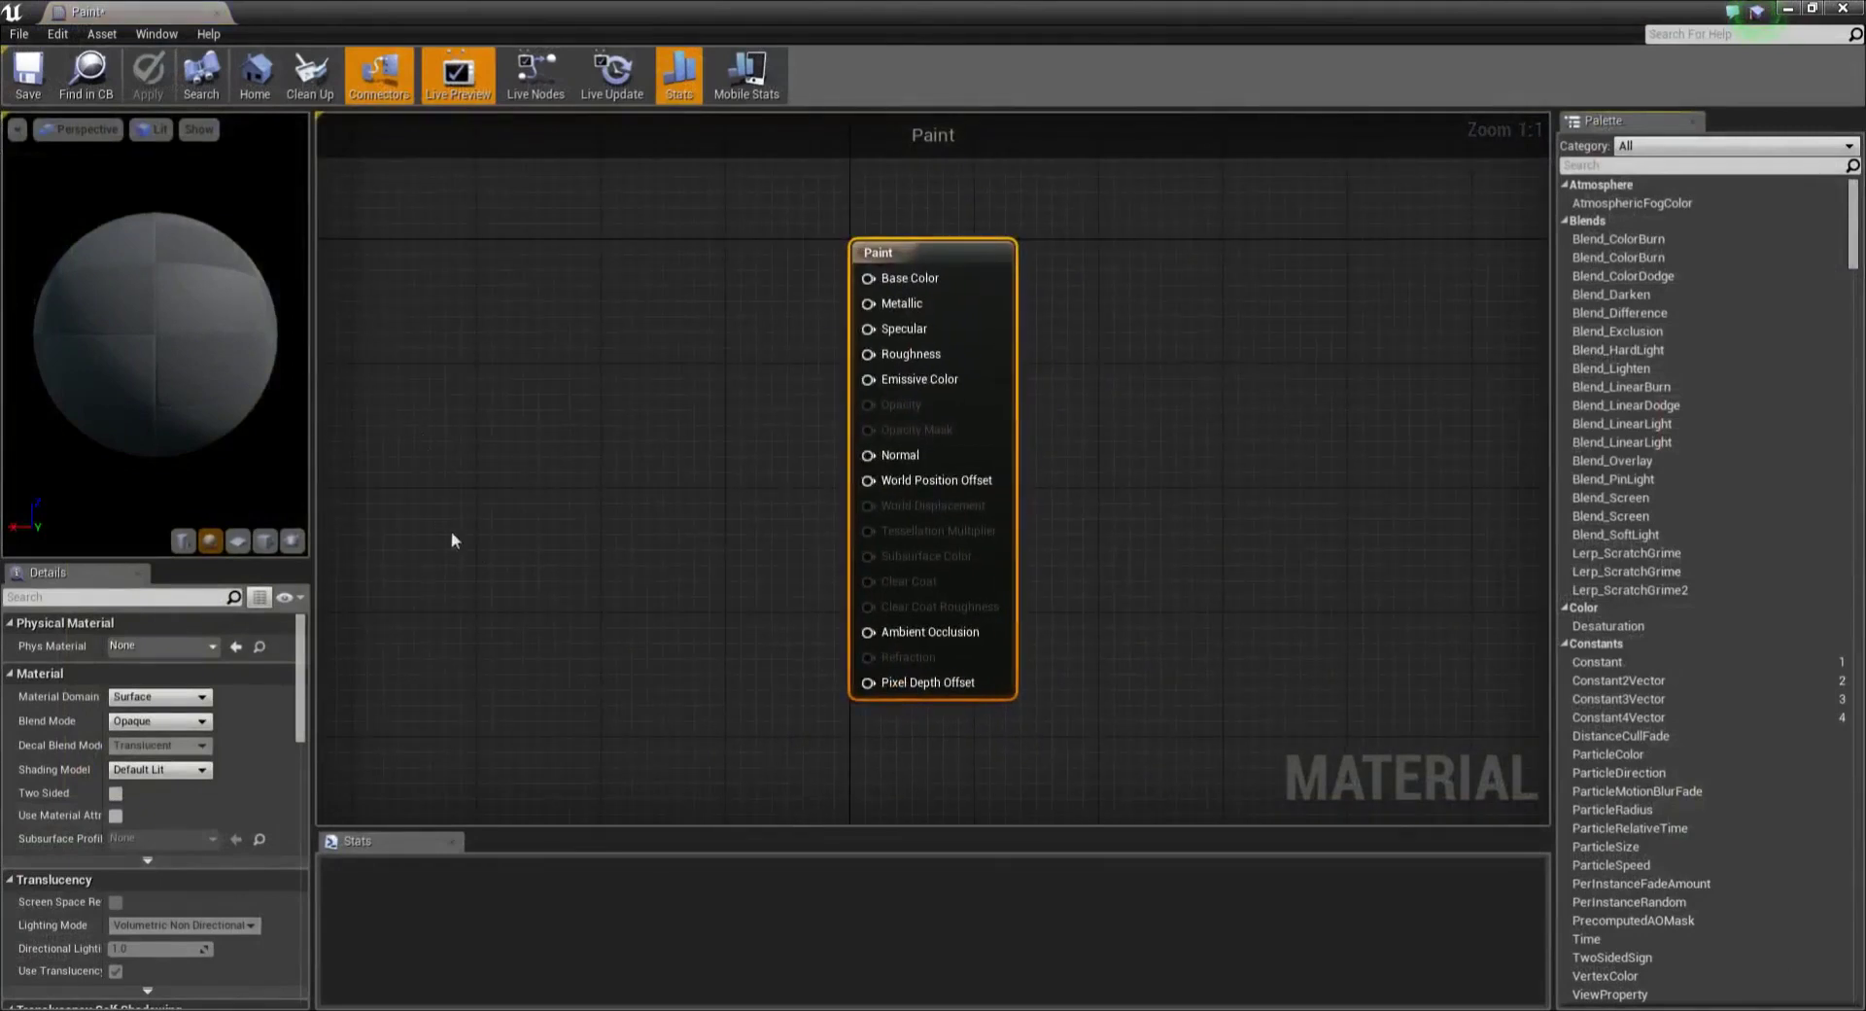
# Step: Widen the Details property names and add a LandscapeCoords node on the graph's left side
pyautogui.scroll(-10, 115, 841)
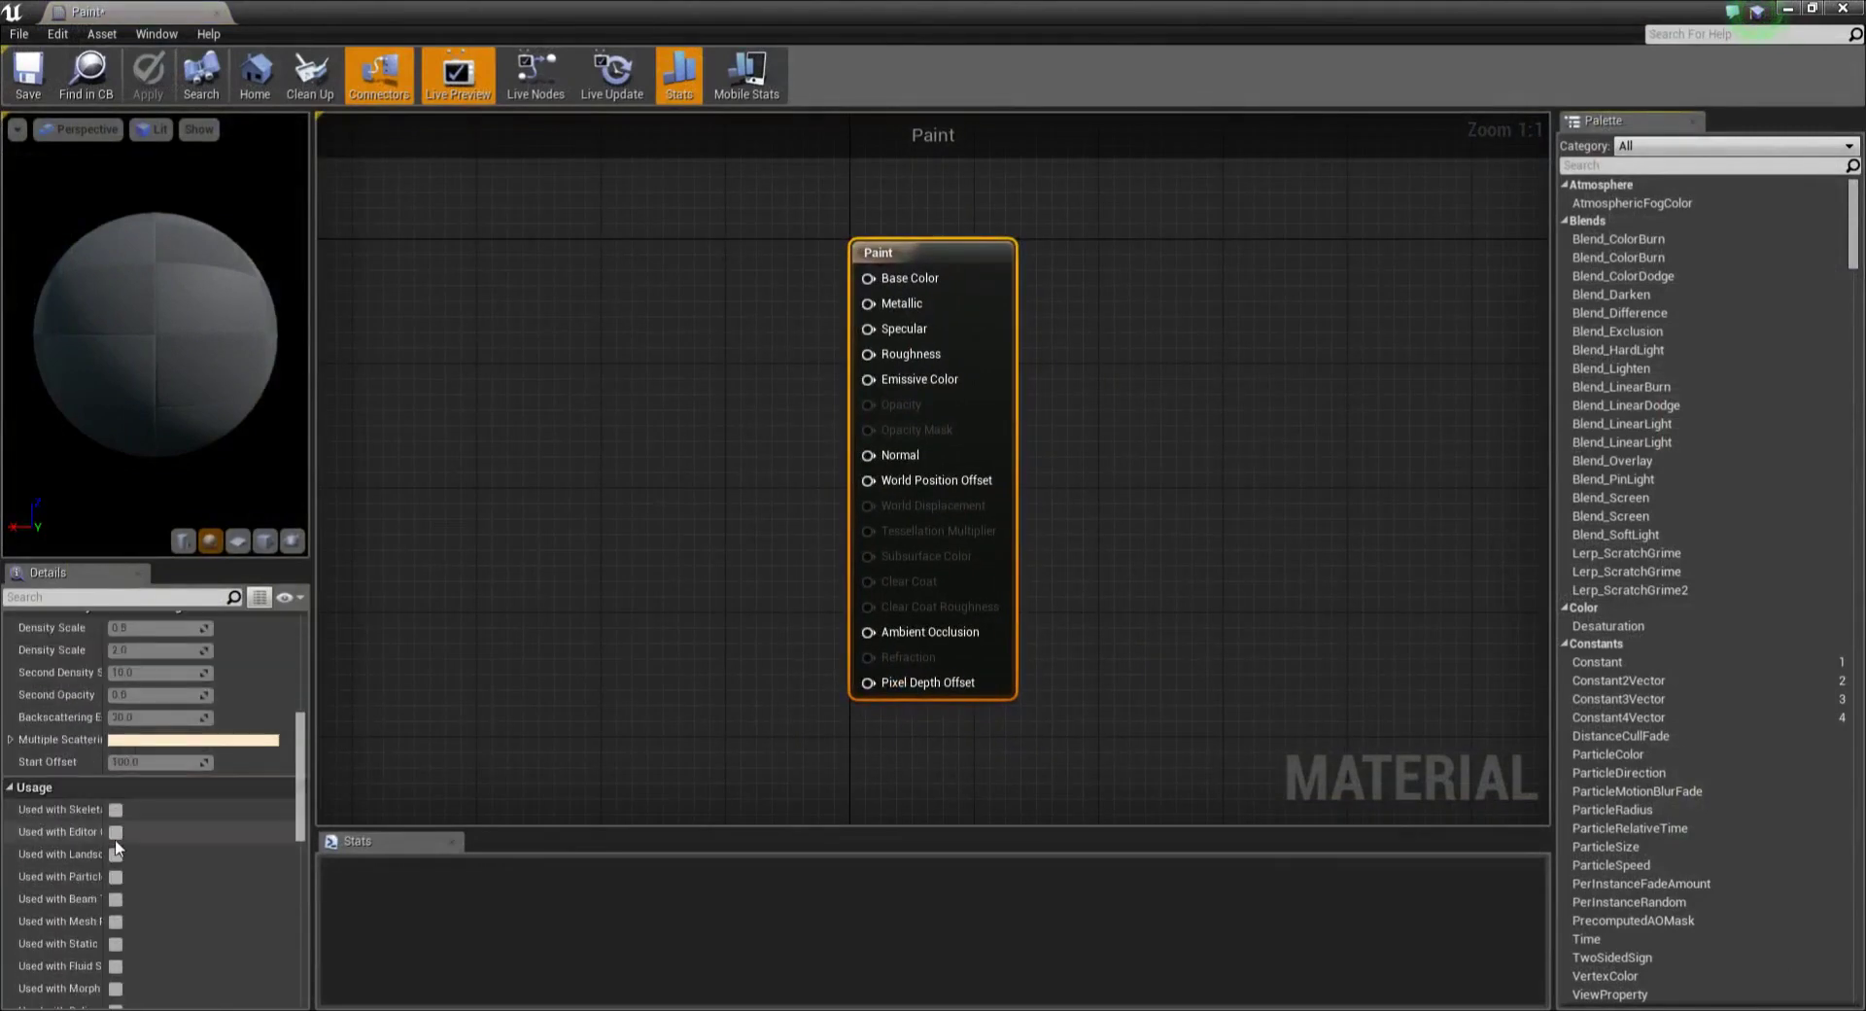
pyautogui.moveTo(107, 875); pyautogui.dragTo(141, 876)
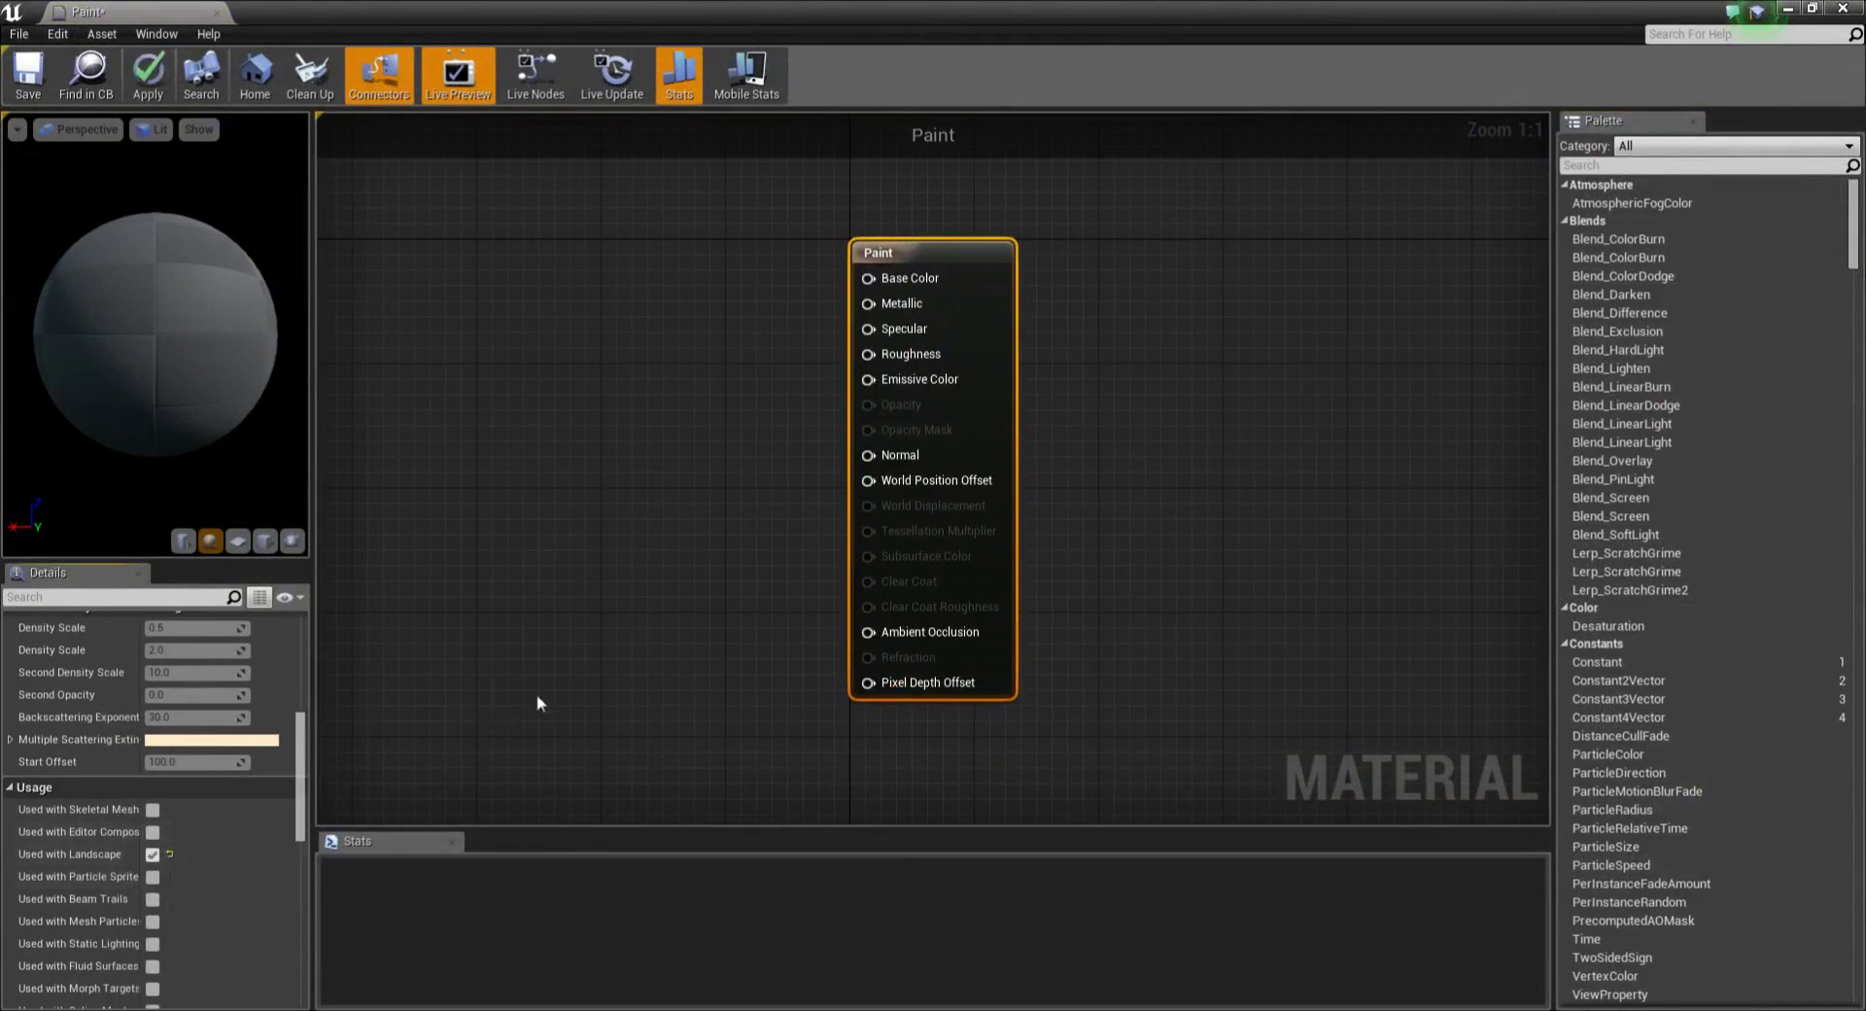
pyautogui.moveTo(509, 468); pyautogui.dragTo(579, 500, button='right')
pyautogui.rightClick(416, 370)
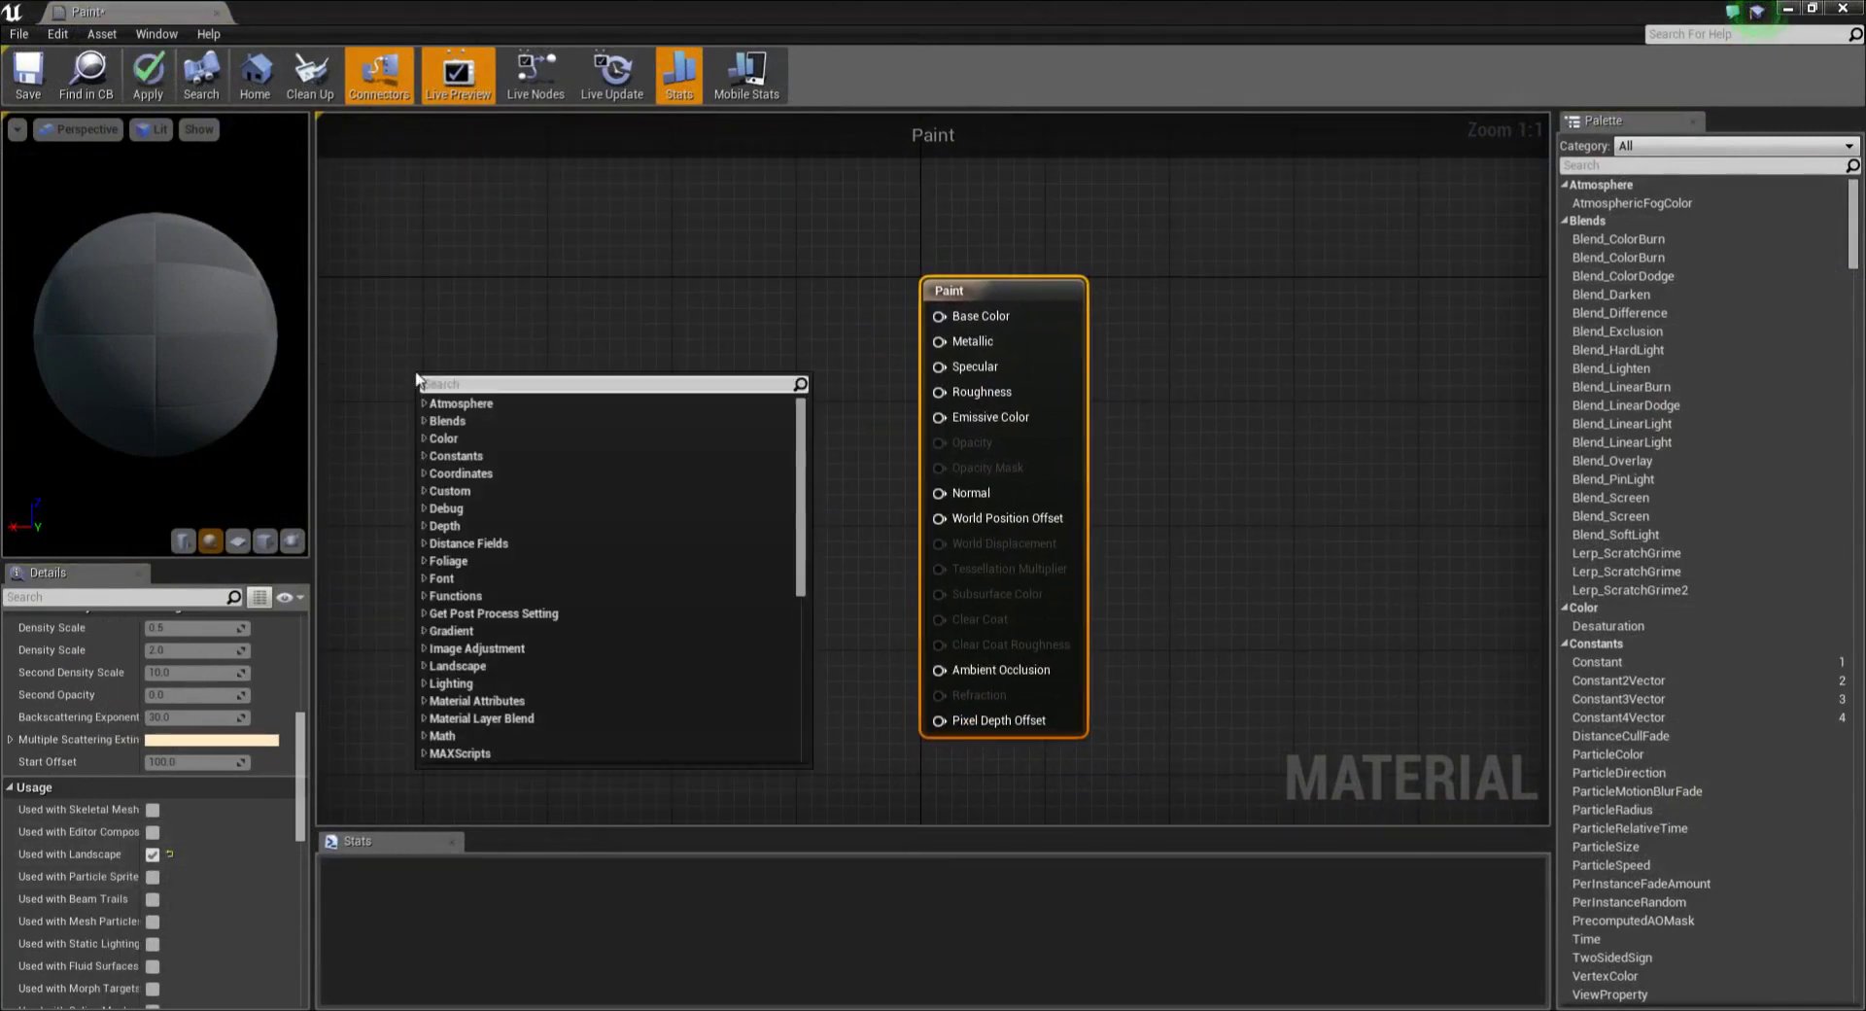
pyautogui.write('land')
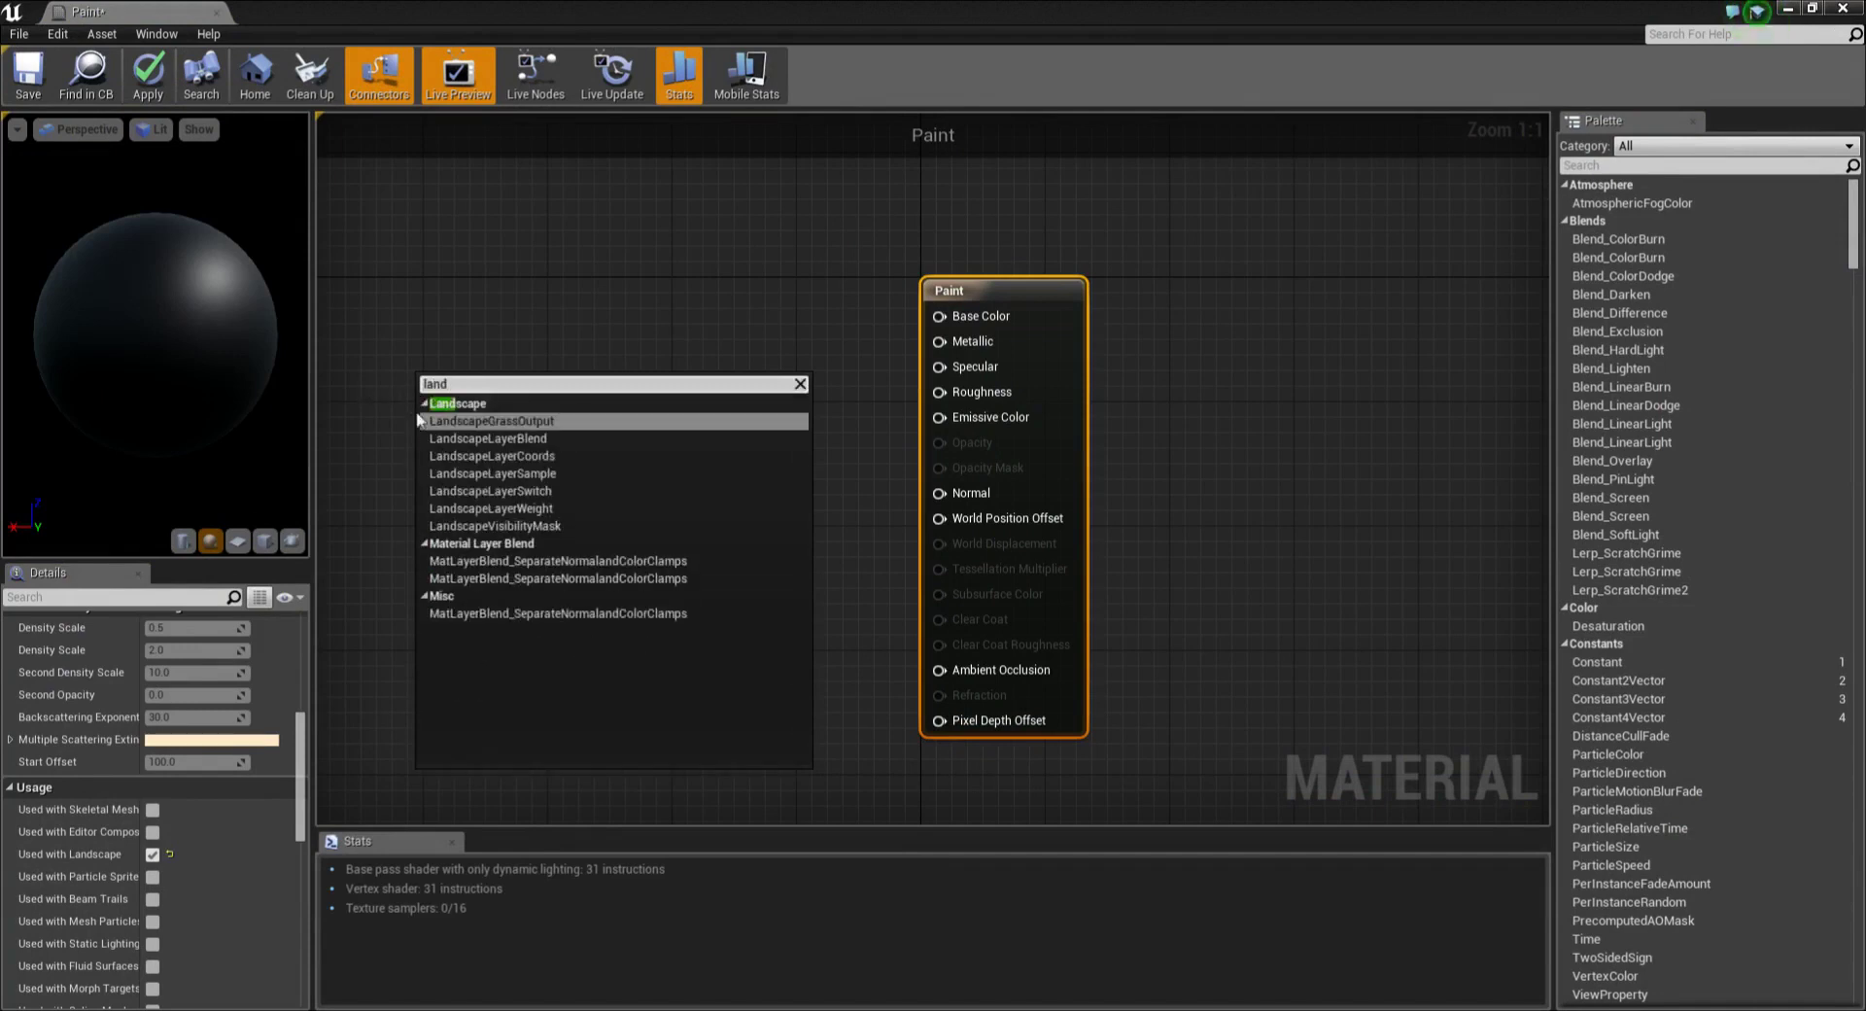
pyautogui.click(486, 461)
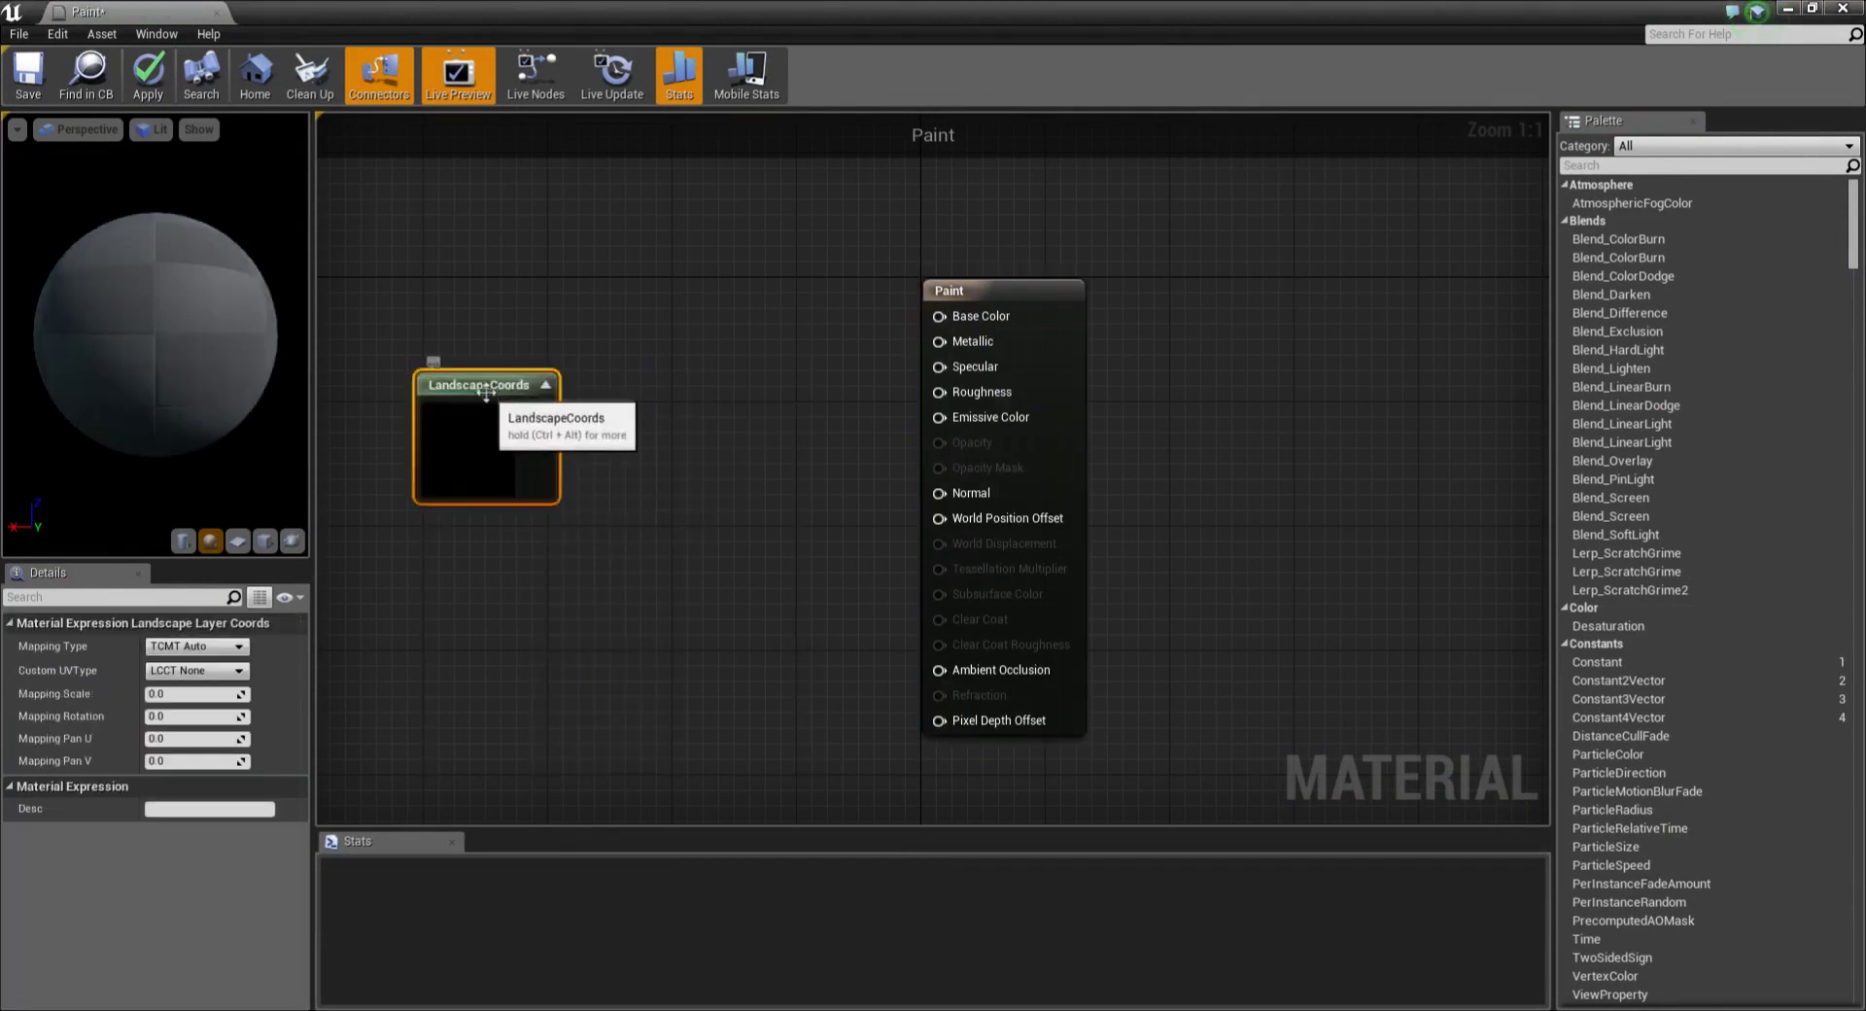
pyautogui.moveTo(486, 394); pyautogui.dragTo(369, 393)
pyautogui.moveTo(370, 393); pyautogui.dragTo(607, 399, button='right')
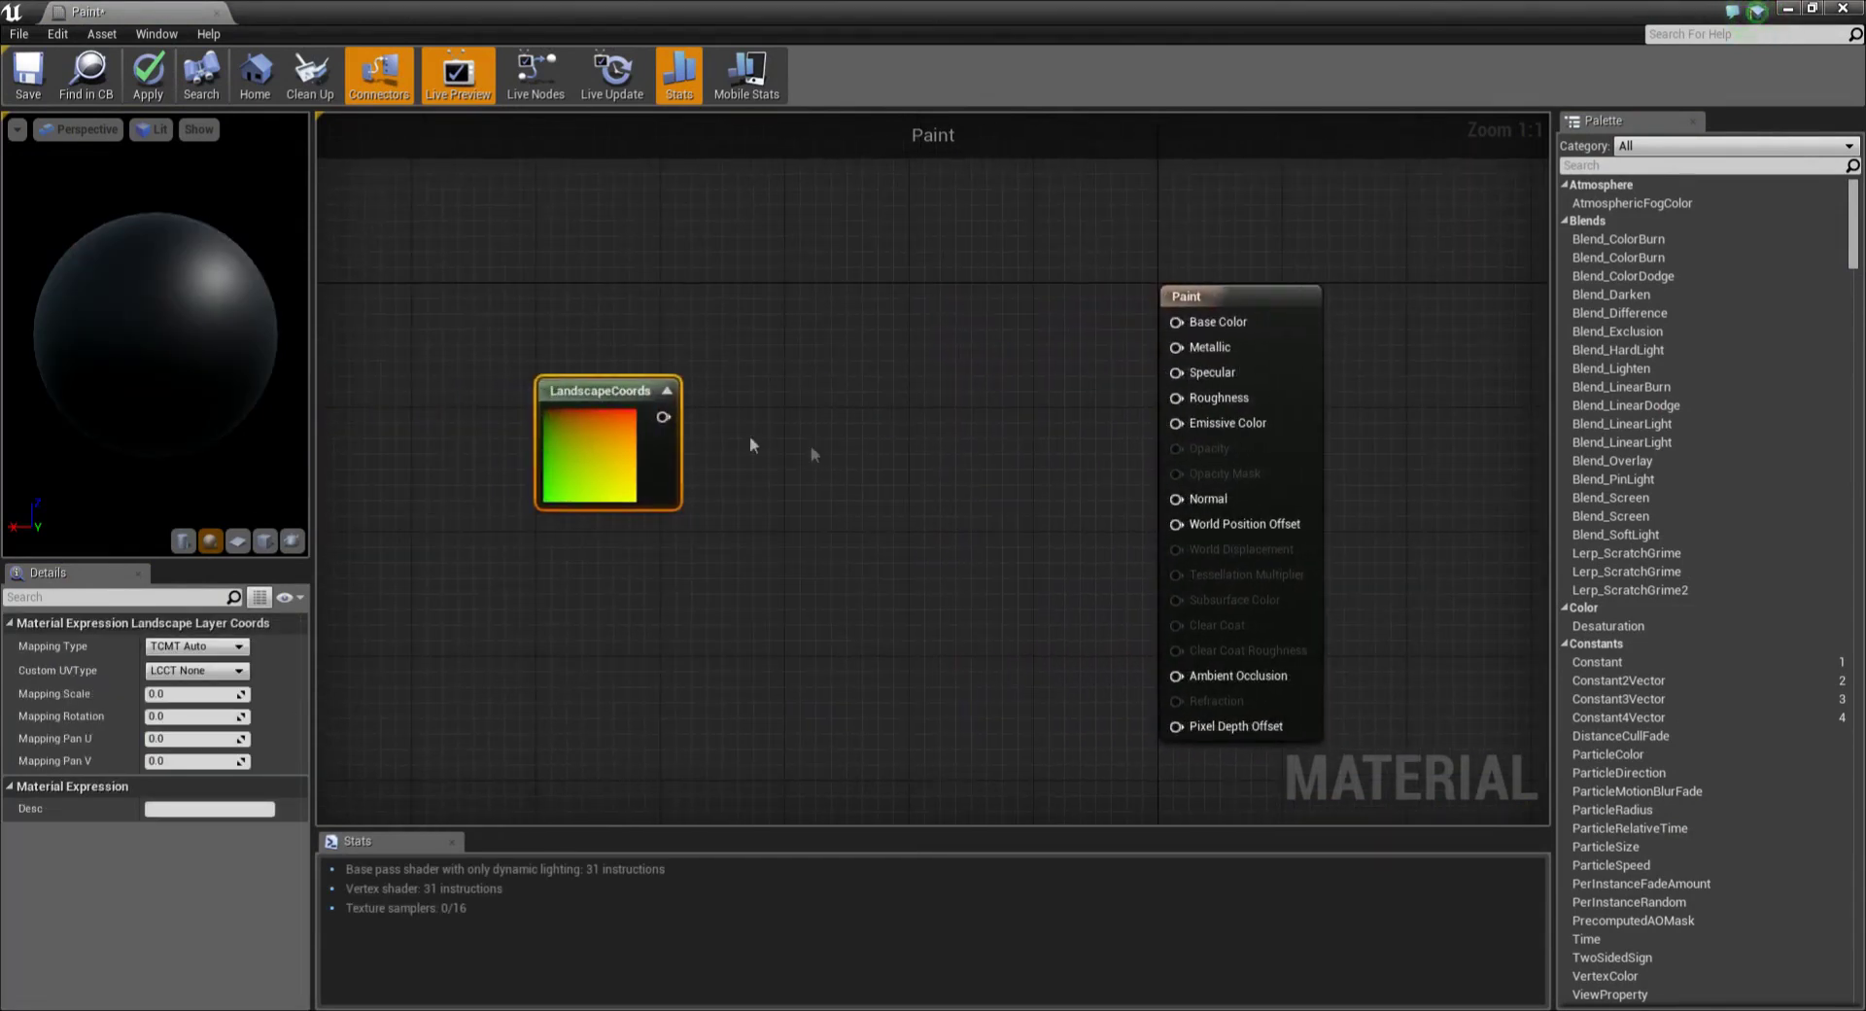
pyautogui.moveTo(594, 393); pyautogui.dragTo(400, 398)
# Step: Add a Texture Sample node to the right of LandscapeCoords
pyautogui.rightClick(641, 364)
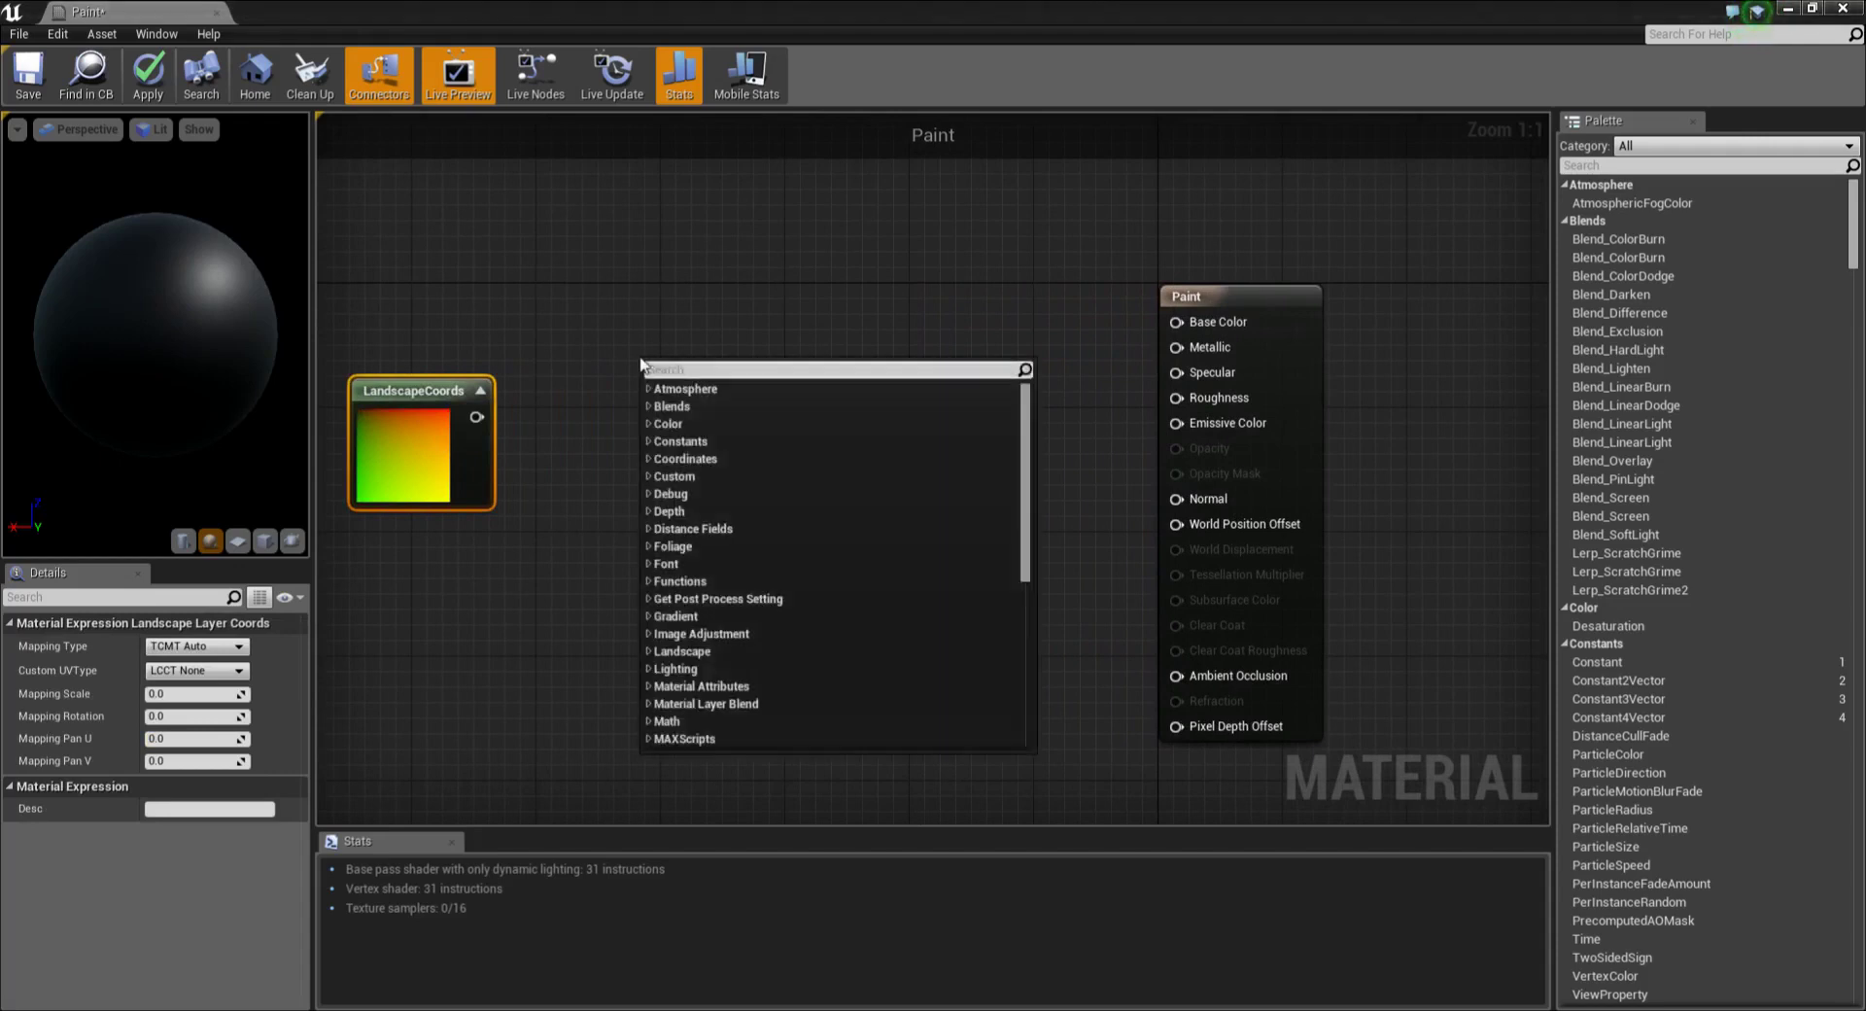
pyautogui.write('text')
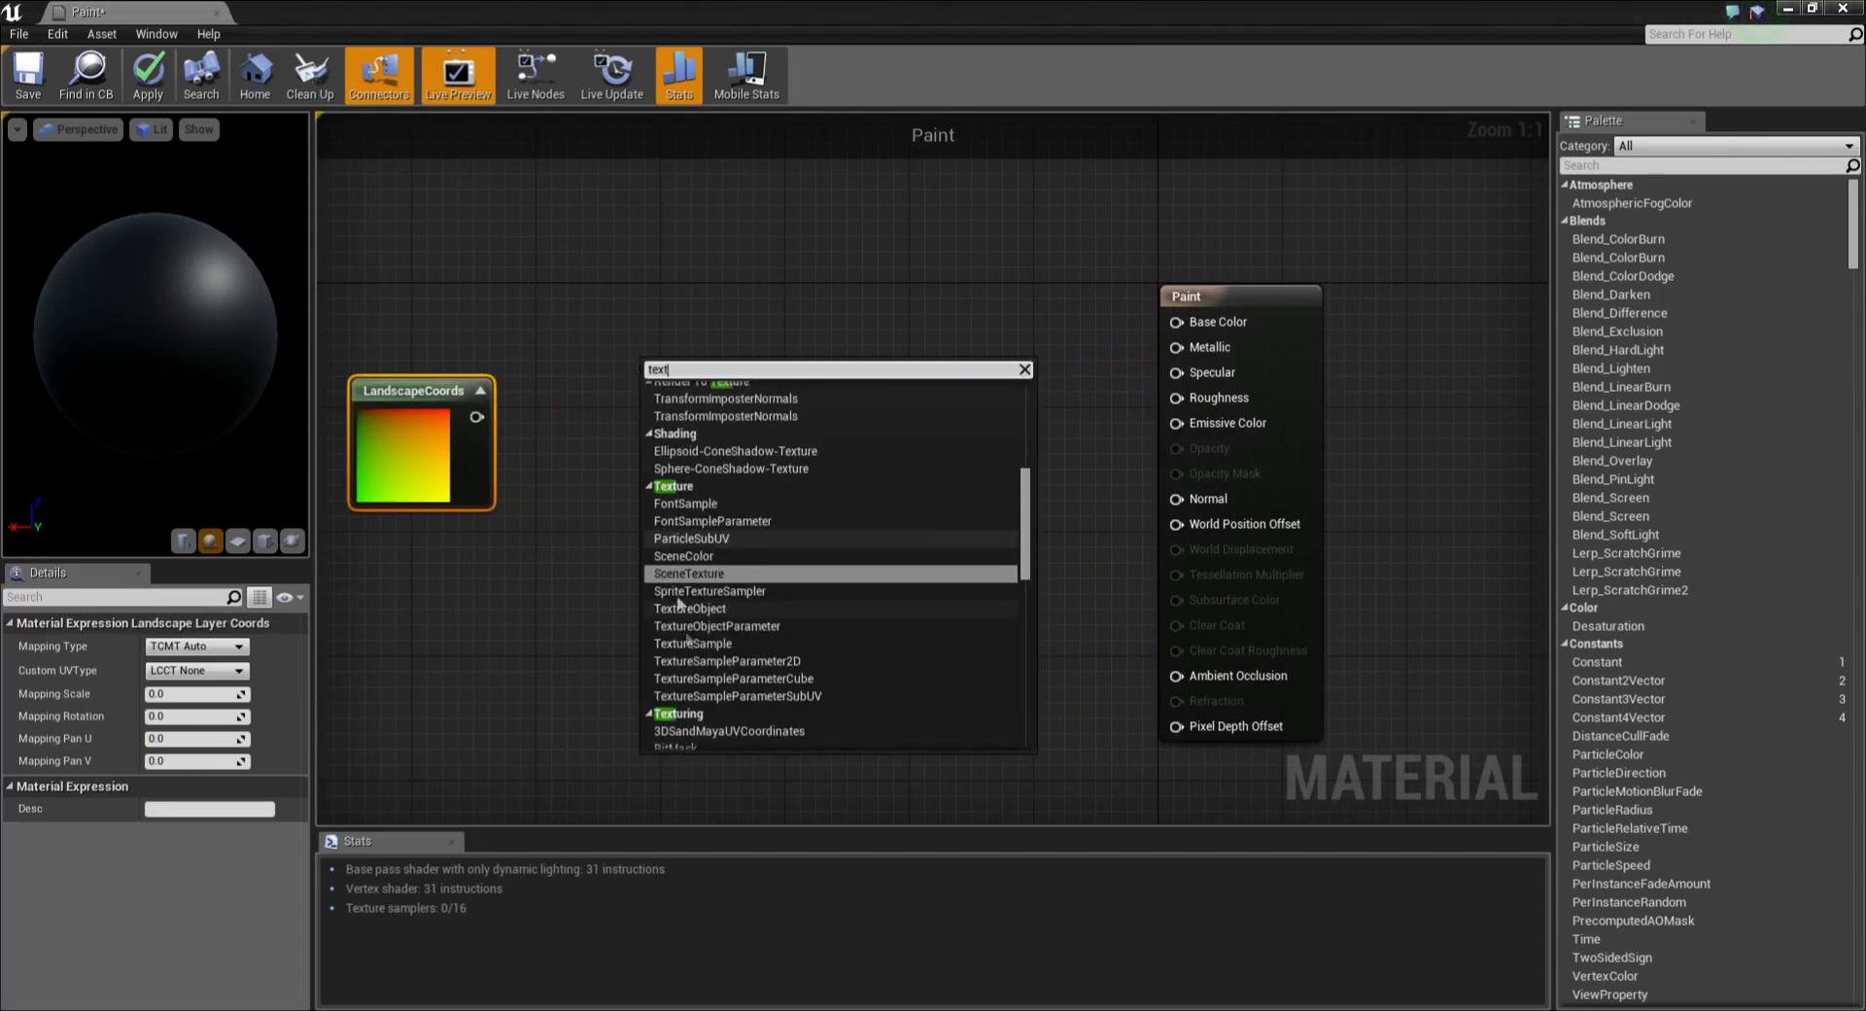
pyautogui.click(724, 643)
pyautogui.rightClick(713, 459)
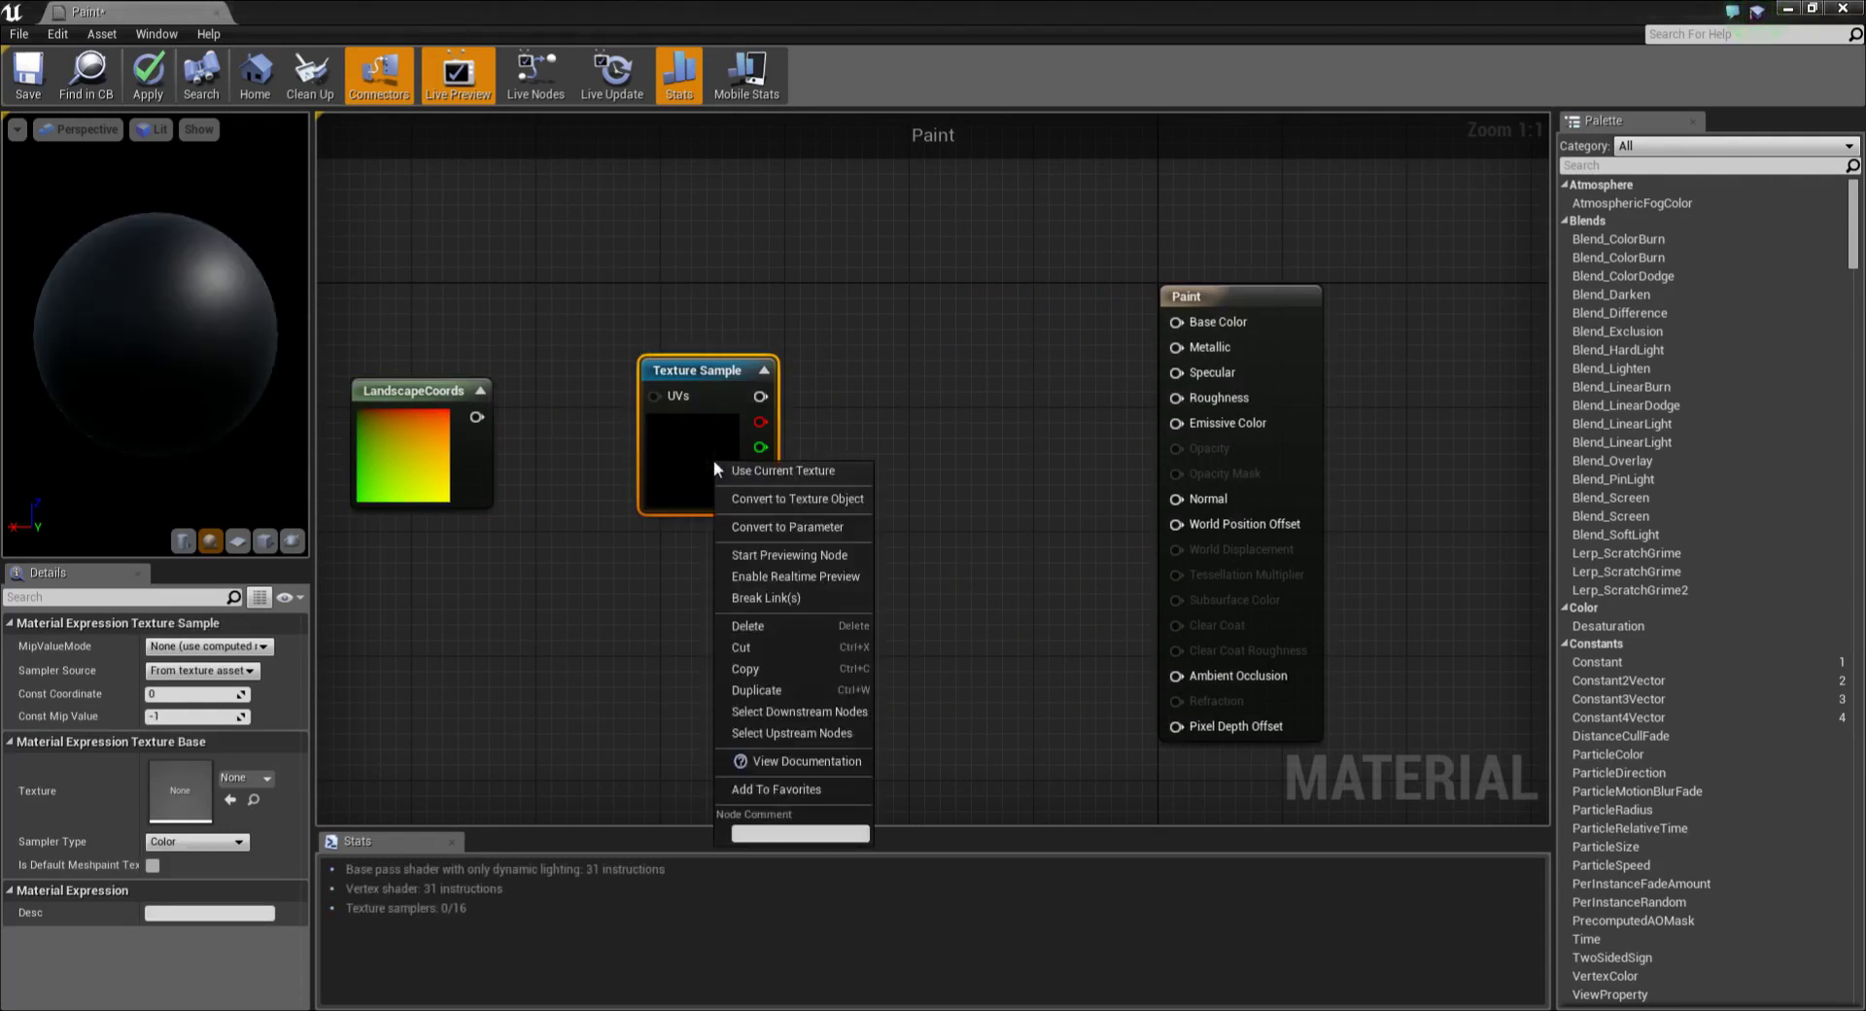
# Step: Duplicate the Texture Sample node four times, placing the copies below the original
pyautogui.click(752, 691)
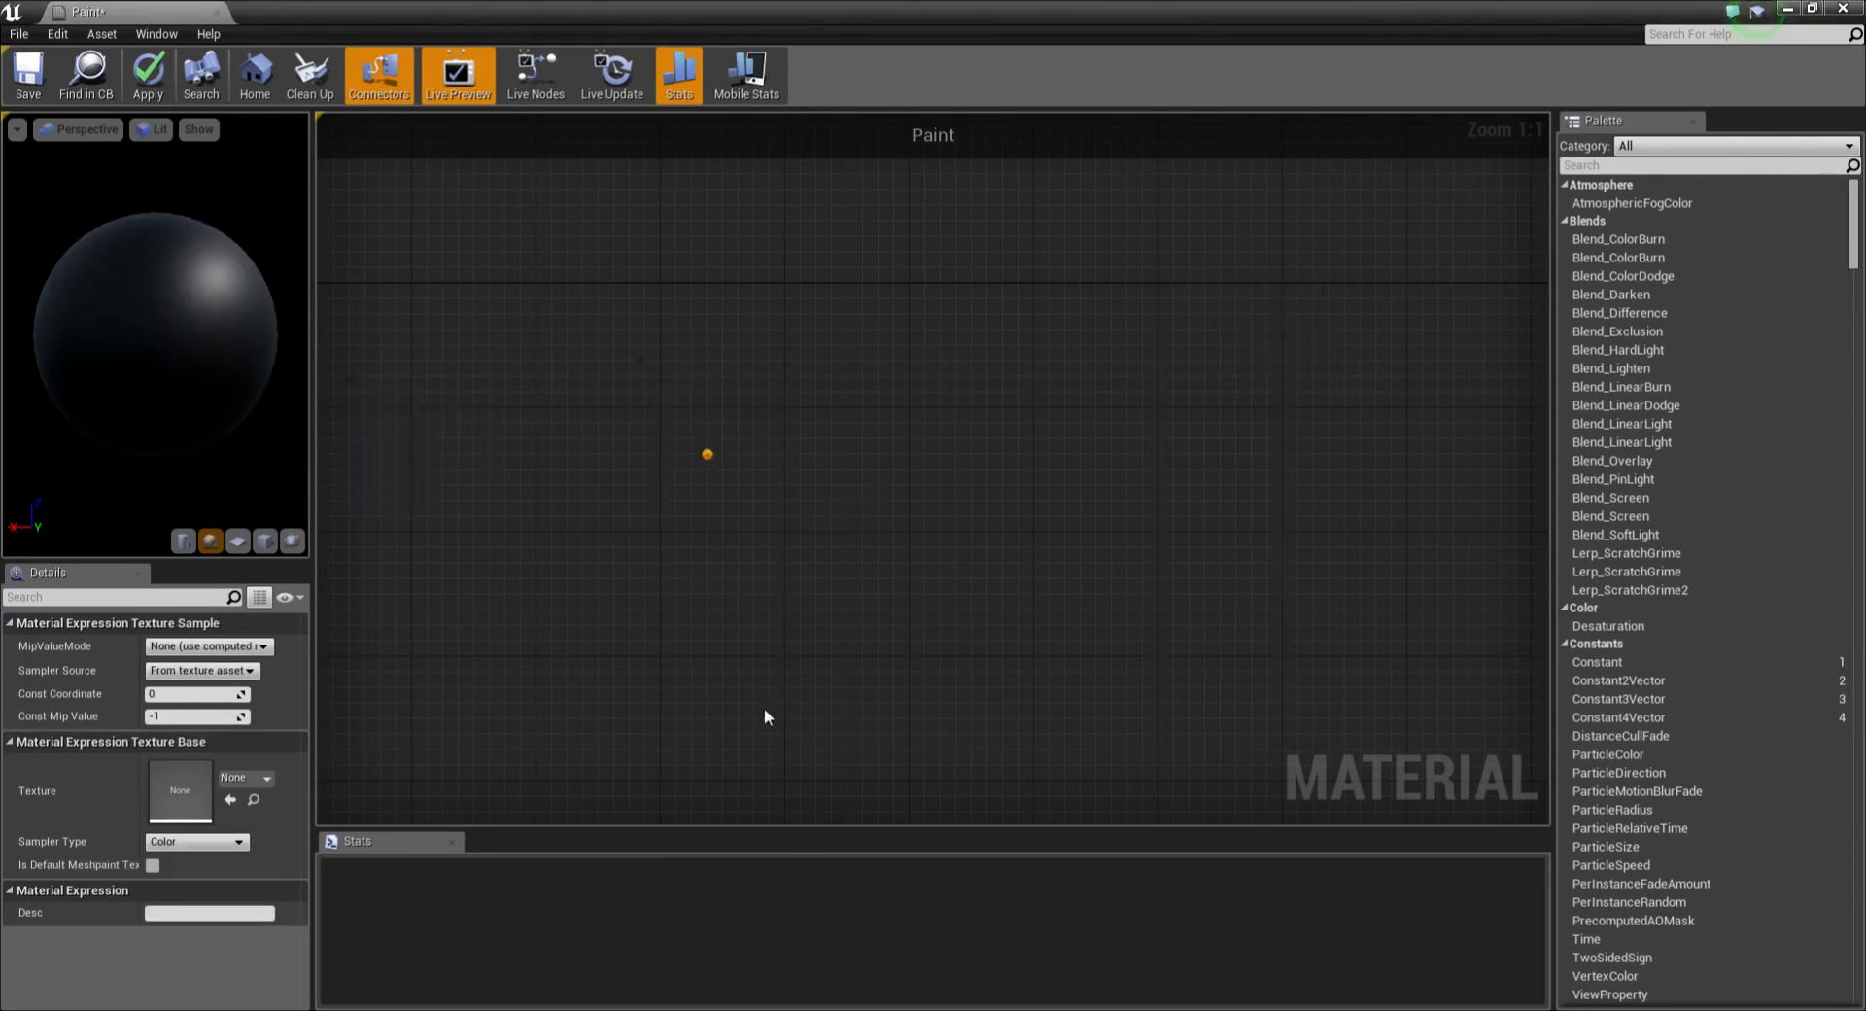
pyautogui.moveTo(801, 467); pyautogui.dragTo(731, 532)
pyautogui.hotkey('ctrl', 'w')
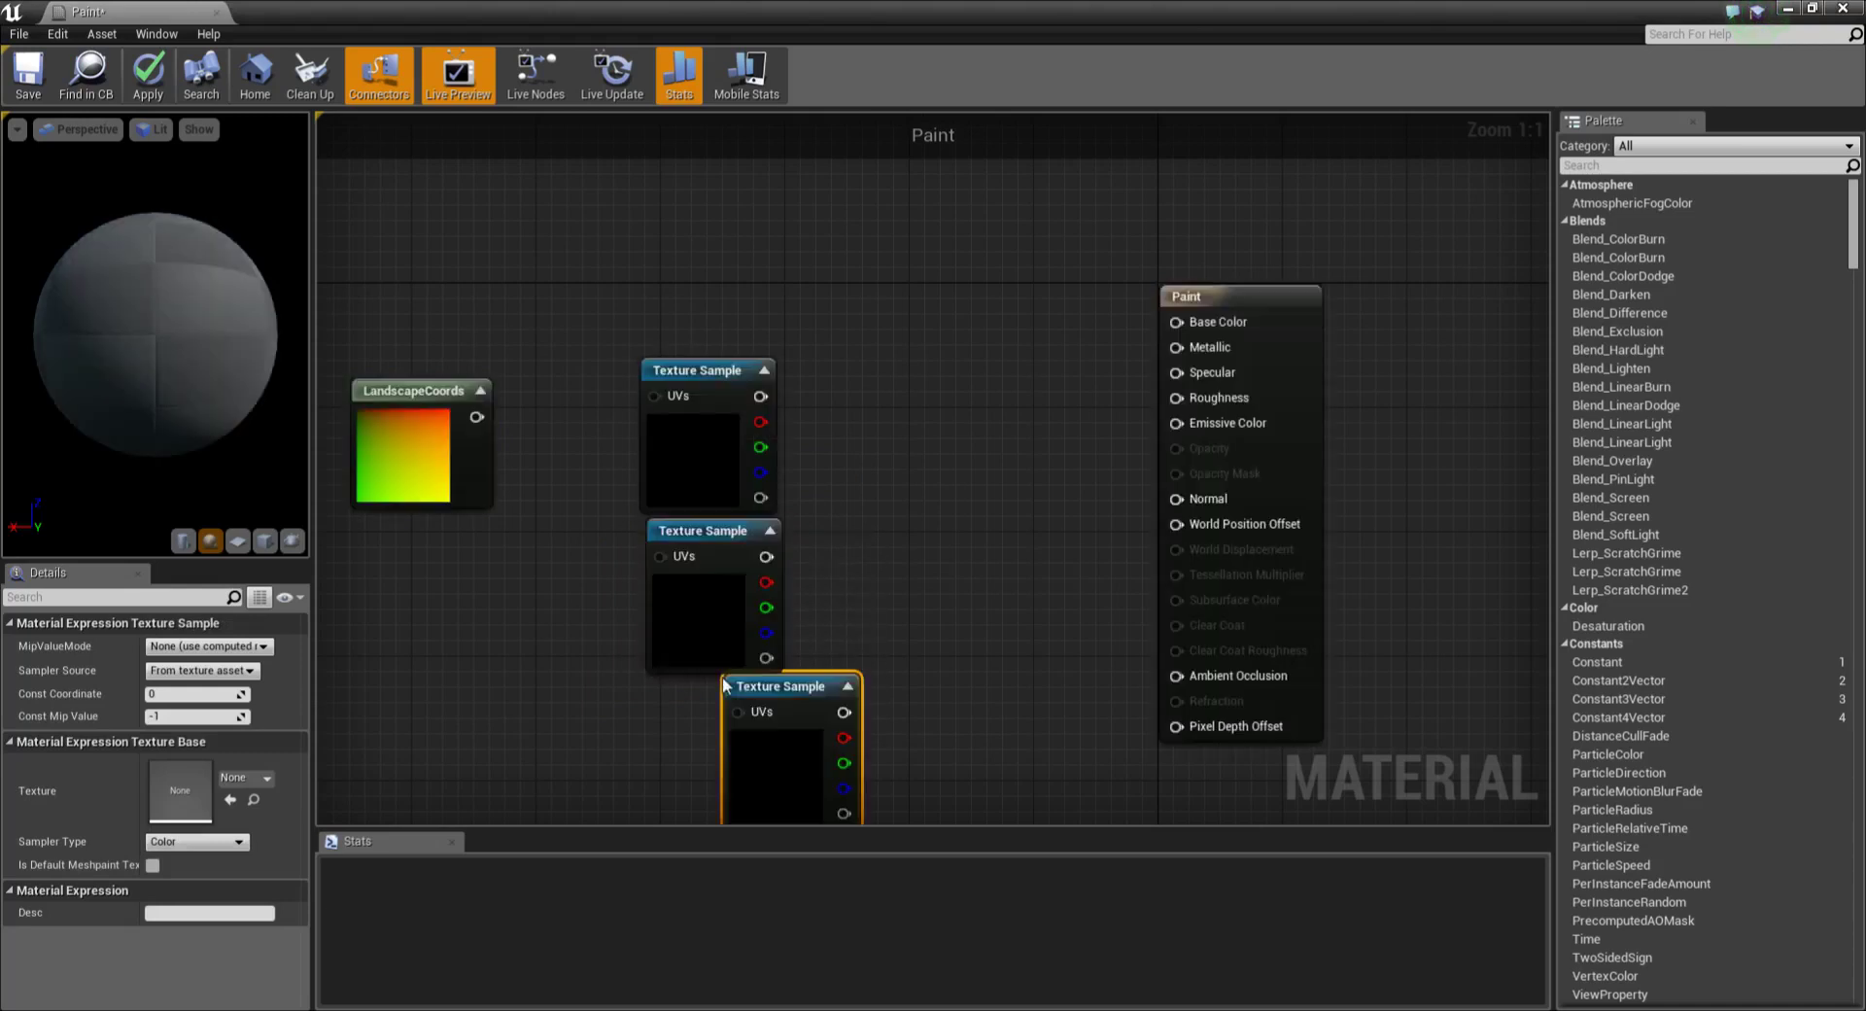
pyautogui.hotkey('ctrl', 'w')
pyautogui.moveTo(859, 700); pyautogui.dragTo(937, 373, button='right')
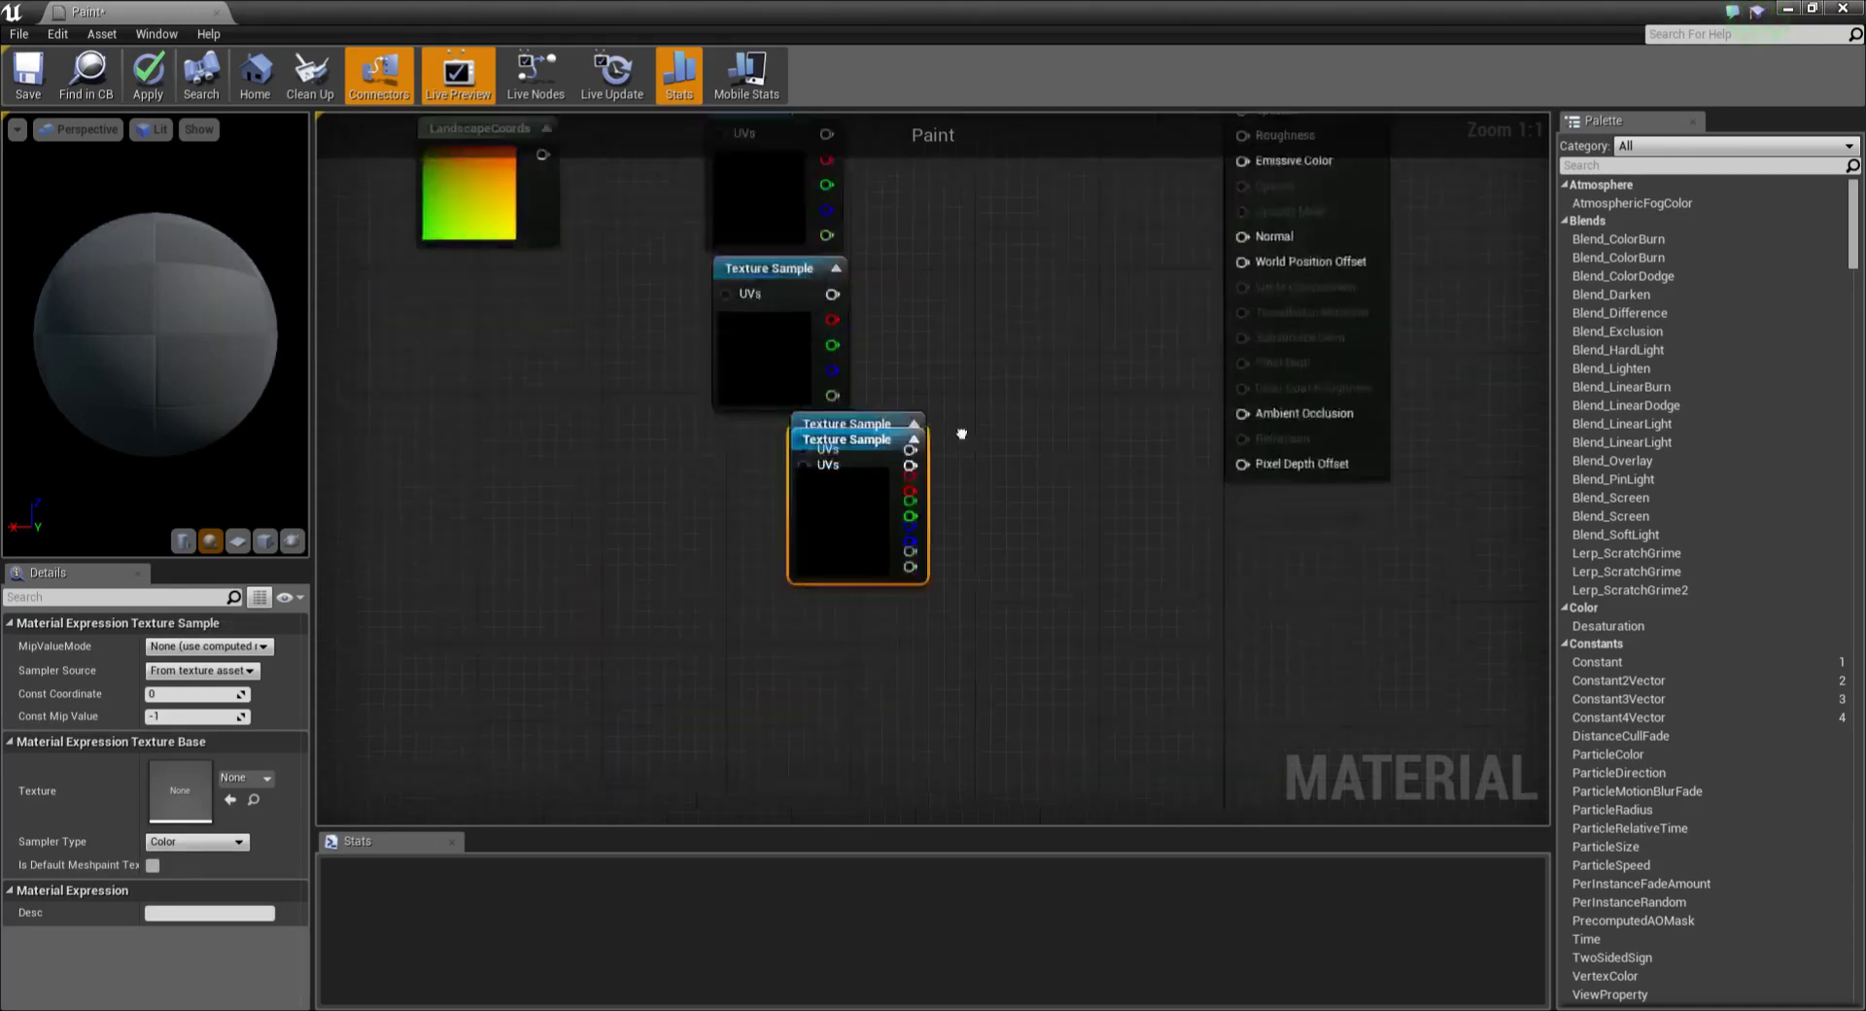
pyautogui.hotkey('ctrl', 'w')
pyautogui.moveTo(872, 543); pyautogui.dragTo(844, 707)
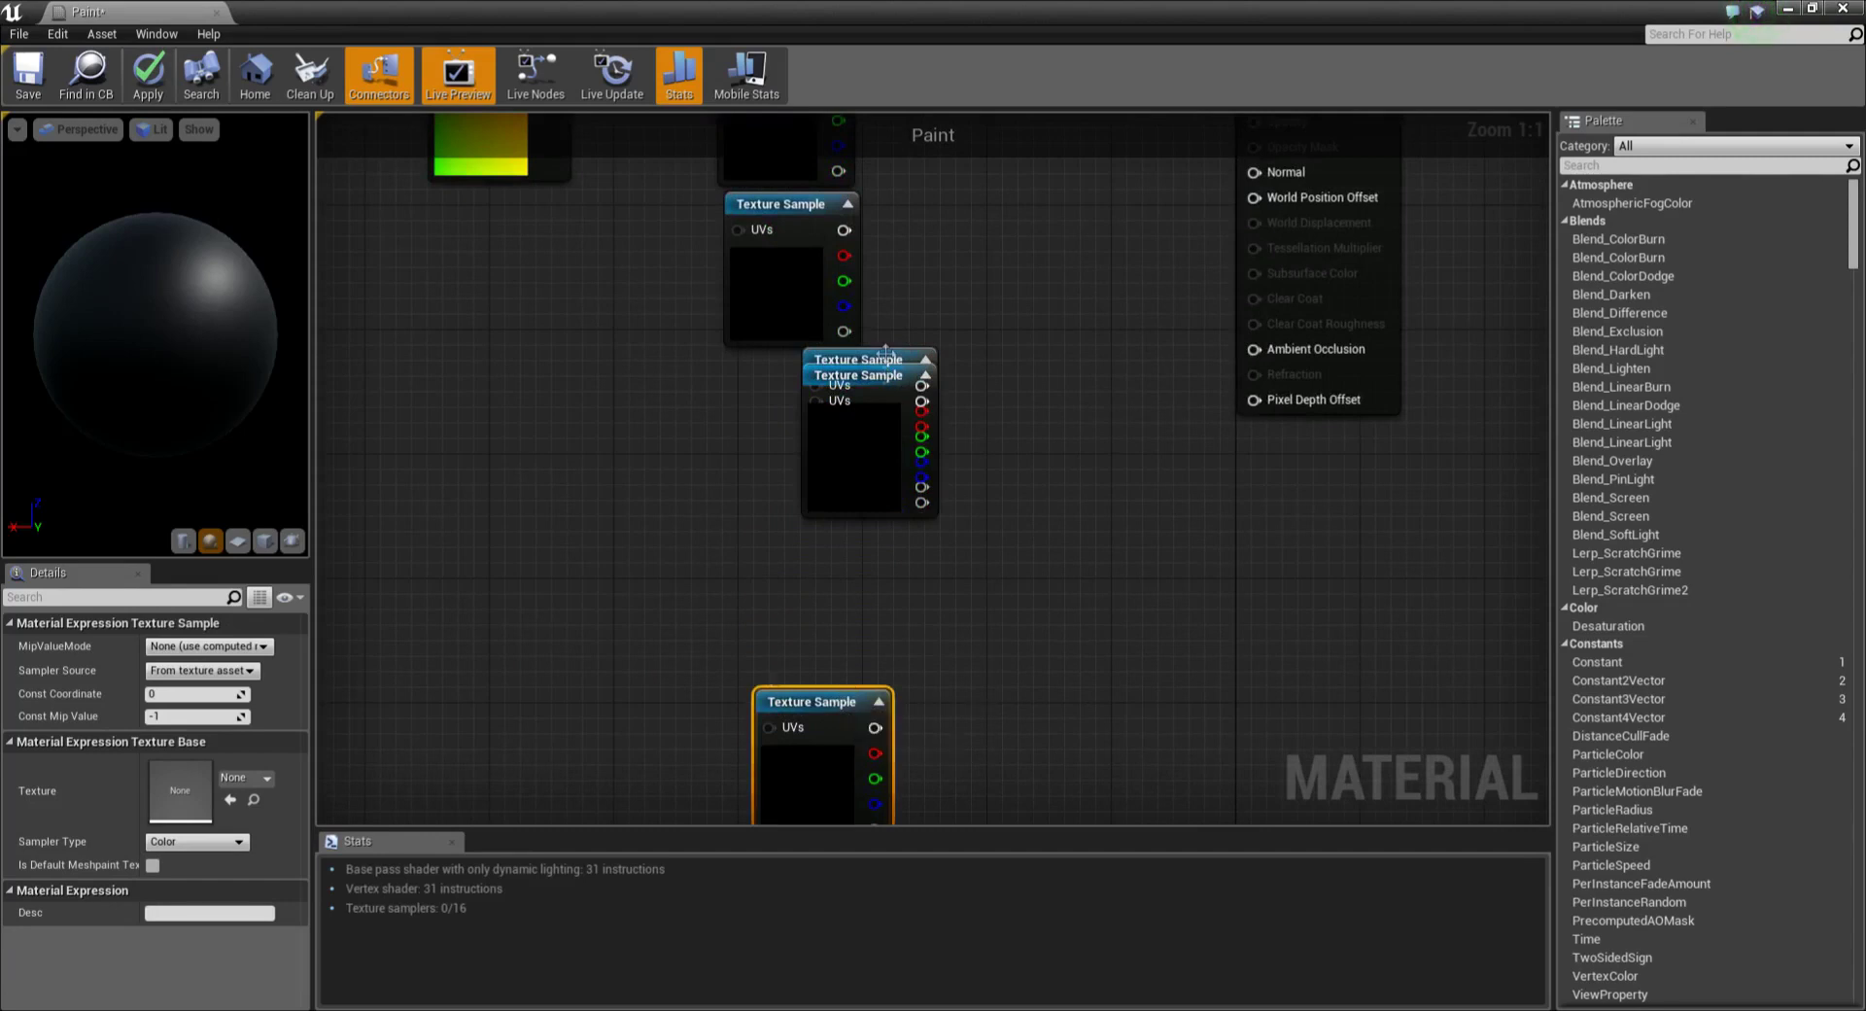
# Step: Arrange the Texture Sample nodes into a vertical column beside LandscapeCoords
pyautogui.moveTo(891, 378); pyautogui.dragTo(842, 549)
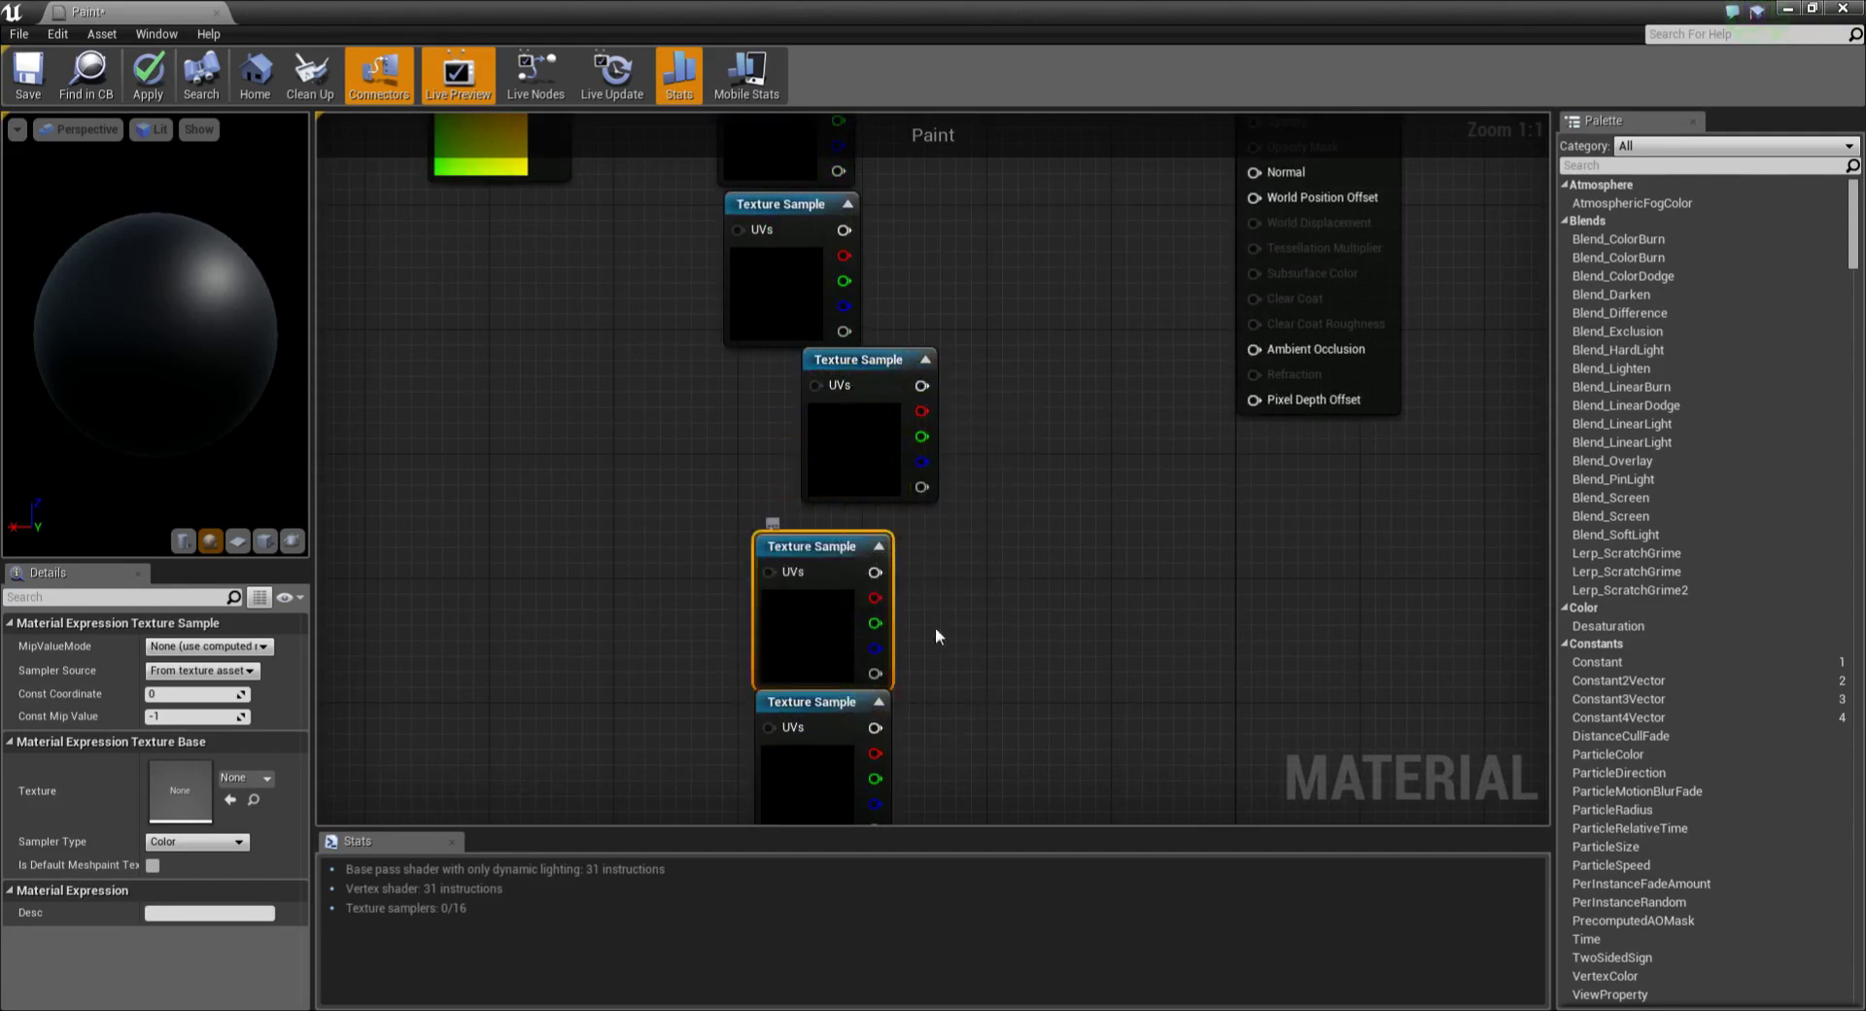
pyautogui.scroll(-1, 939, 583)
pyautogui.moveTo(885, 400); pyautogui.dragTo(857, 423)
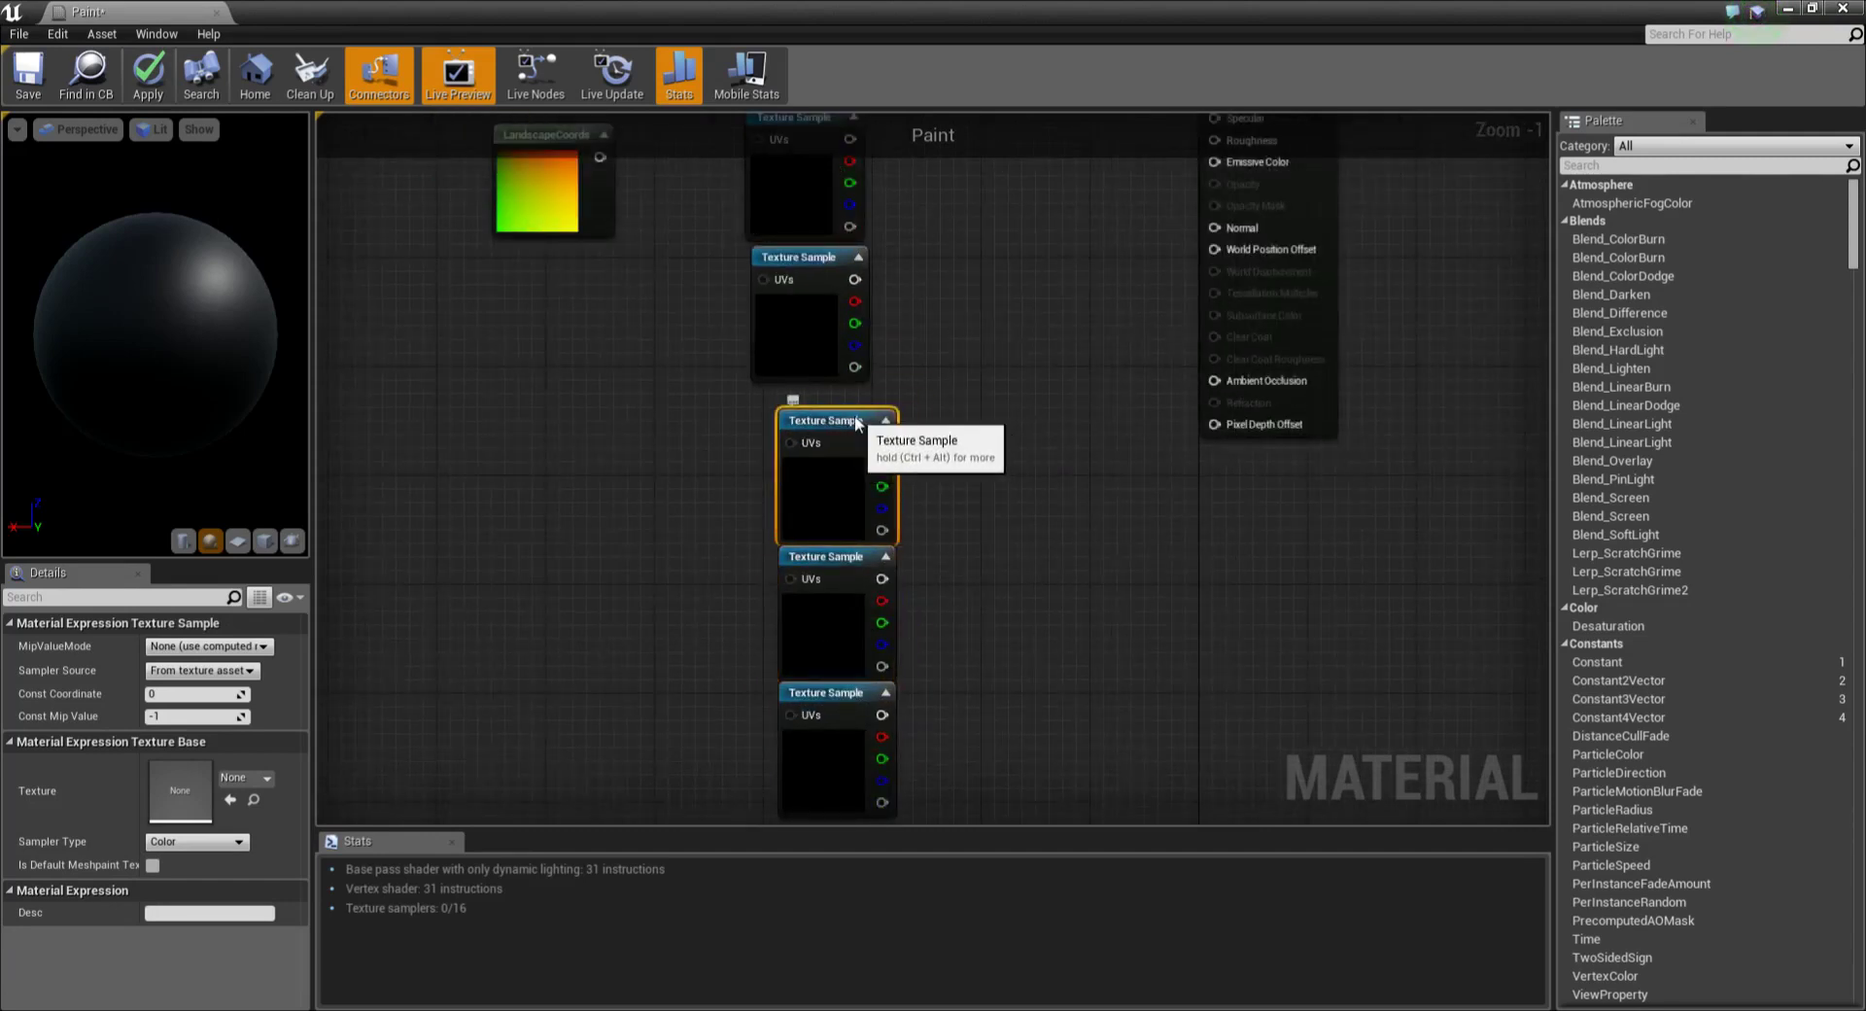
pyautogui.moveTo(975, 460); pyautogui.dragTo(1006, 621, button='right')
pyautogui.moveTo(821, 286)
pyautogui.mouseDown()
pyautogui.moveTo(873, 212)
pyautogui.moveTo(872, 171)
pyautogui.mouseUp()
pyautogui.moveTo(943, 322); pyautogui.dragTo(883, 506, button='right')
pyautogui.moveTo(800, 609); pyautogui.dragTo(848, 497)
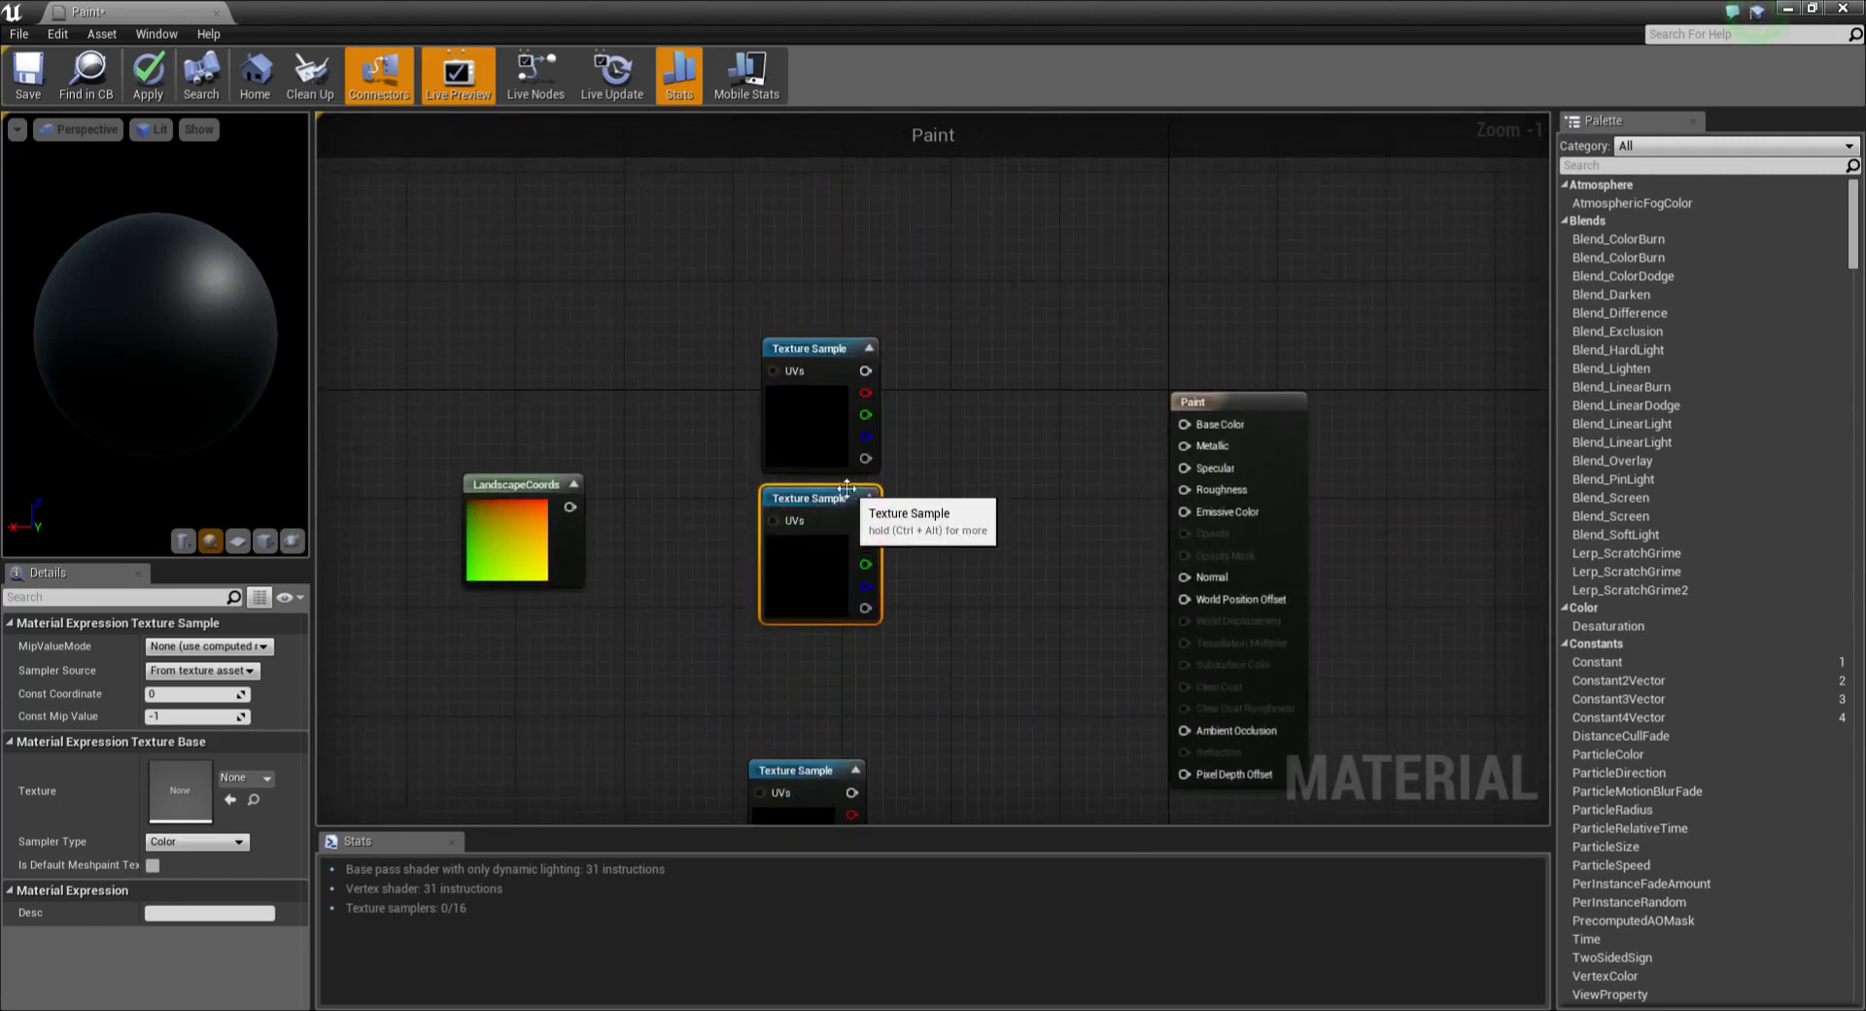
pyautogui.moveTo(919, 797); pyautogui.dragTo(876, 498, button='right')
# Step: Add an Add node and wire a Constant of 0 into Metallic
pyautogui.rightClick(883, 750)
pyautogui.write('add')
pyautogui.click(943, 429)
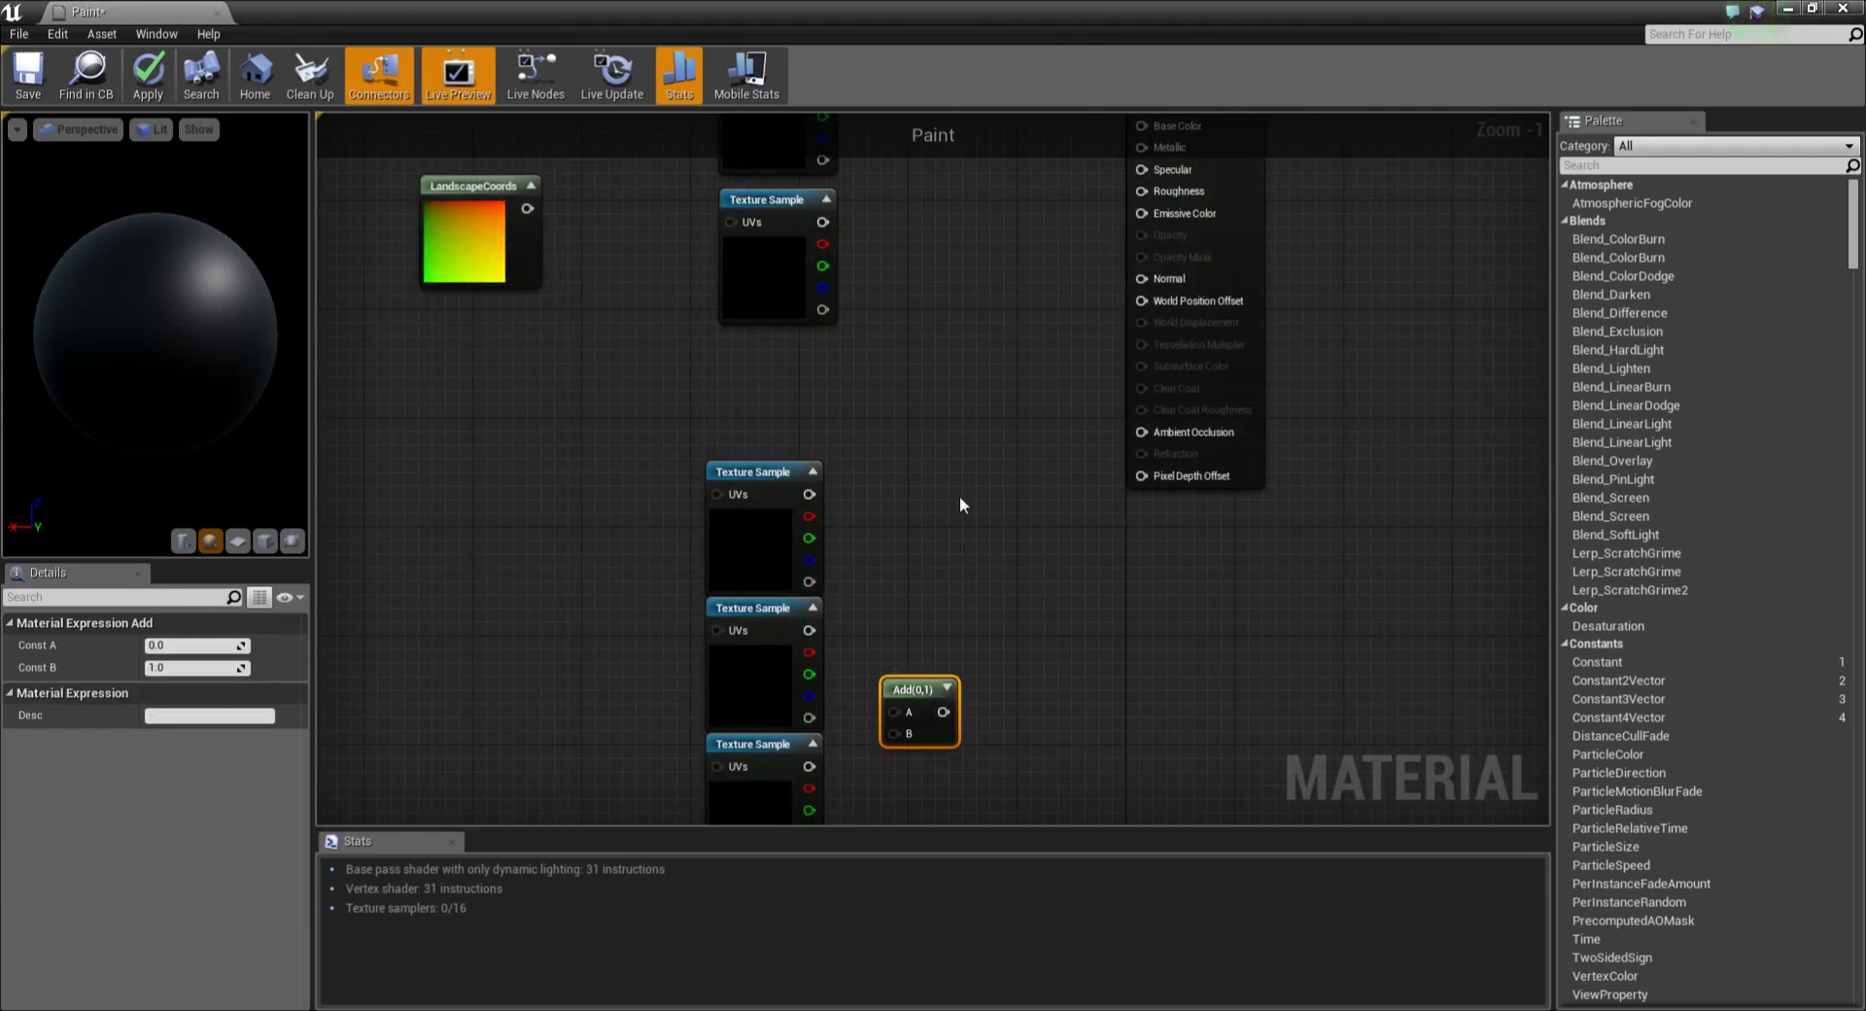
pyautogui.moveTo(939, 462); pyautogui.dragTo(950, 602, button='right')
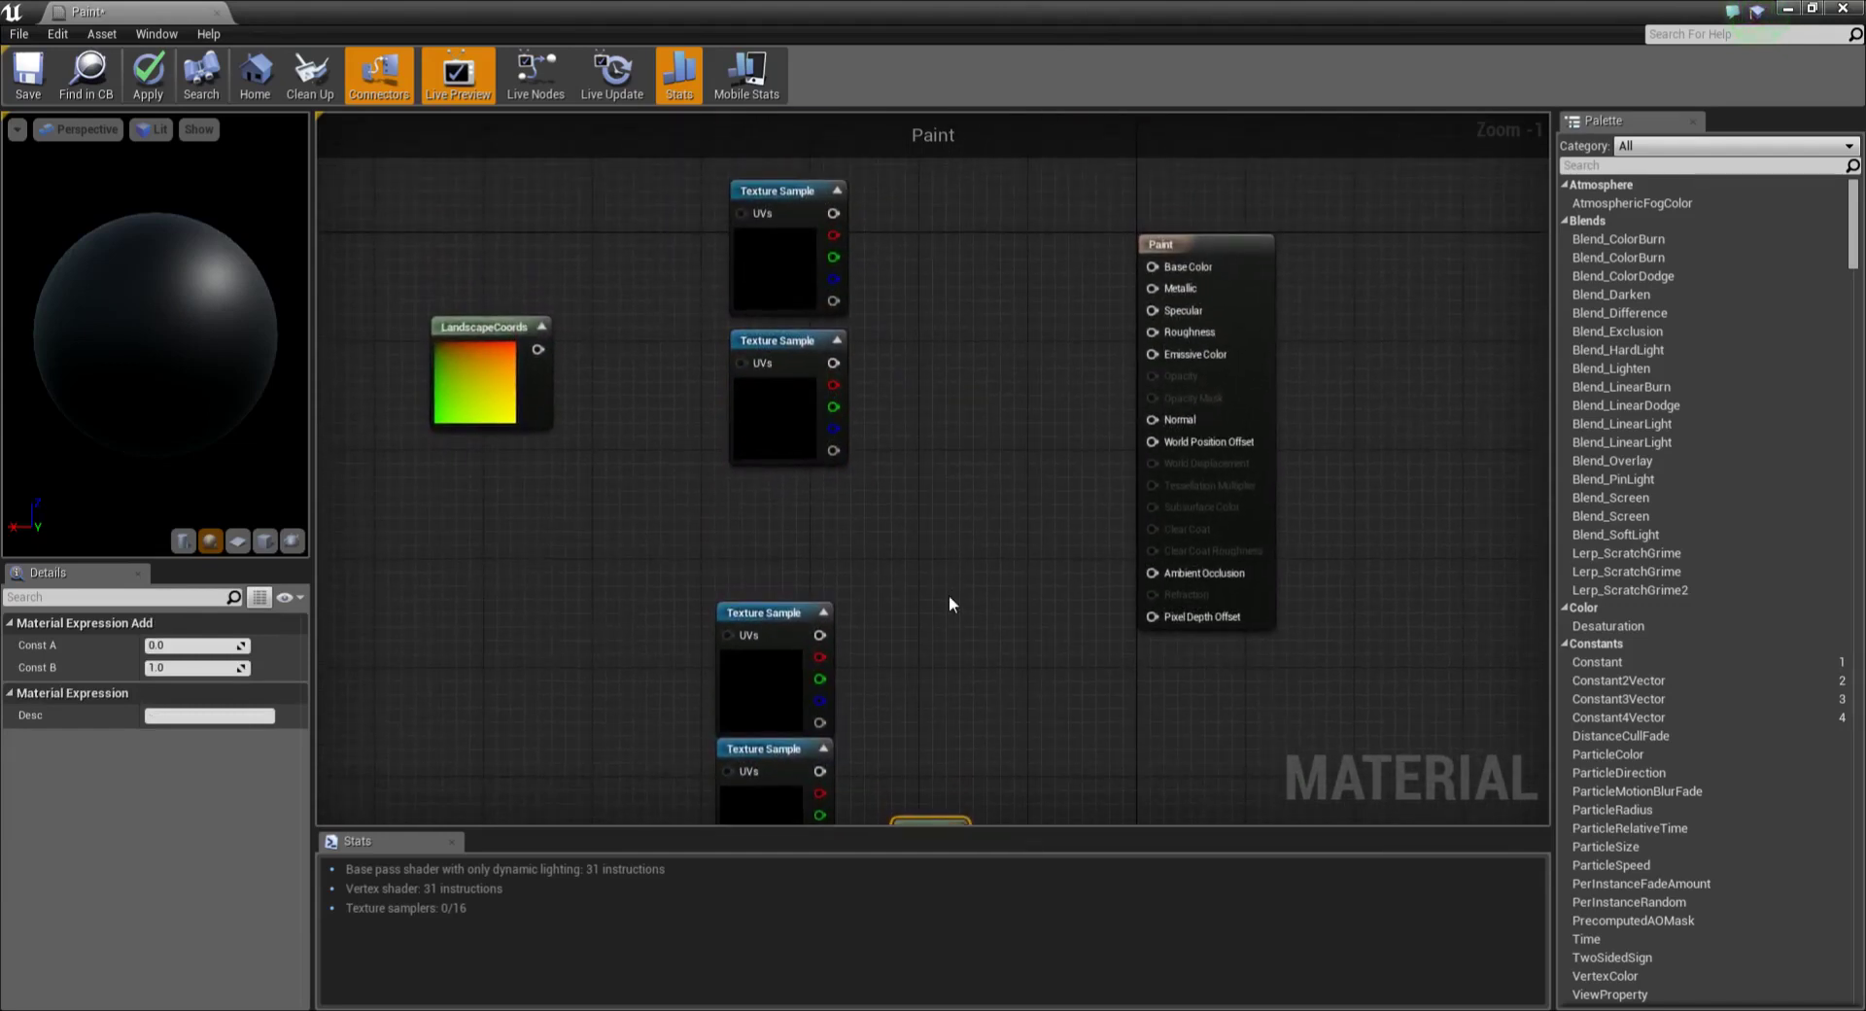
pyautogui.moveTo(1615, 663)
pyautogui.mouseDown()
pyautogui.moveTo(1519, 666)
pyautogui.moveTo(937, 534)
pyautogui.moveTo(1153, 288)
pyautogui.mouseUp()
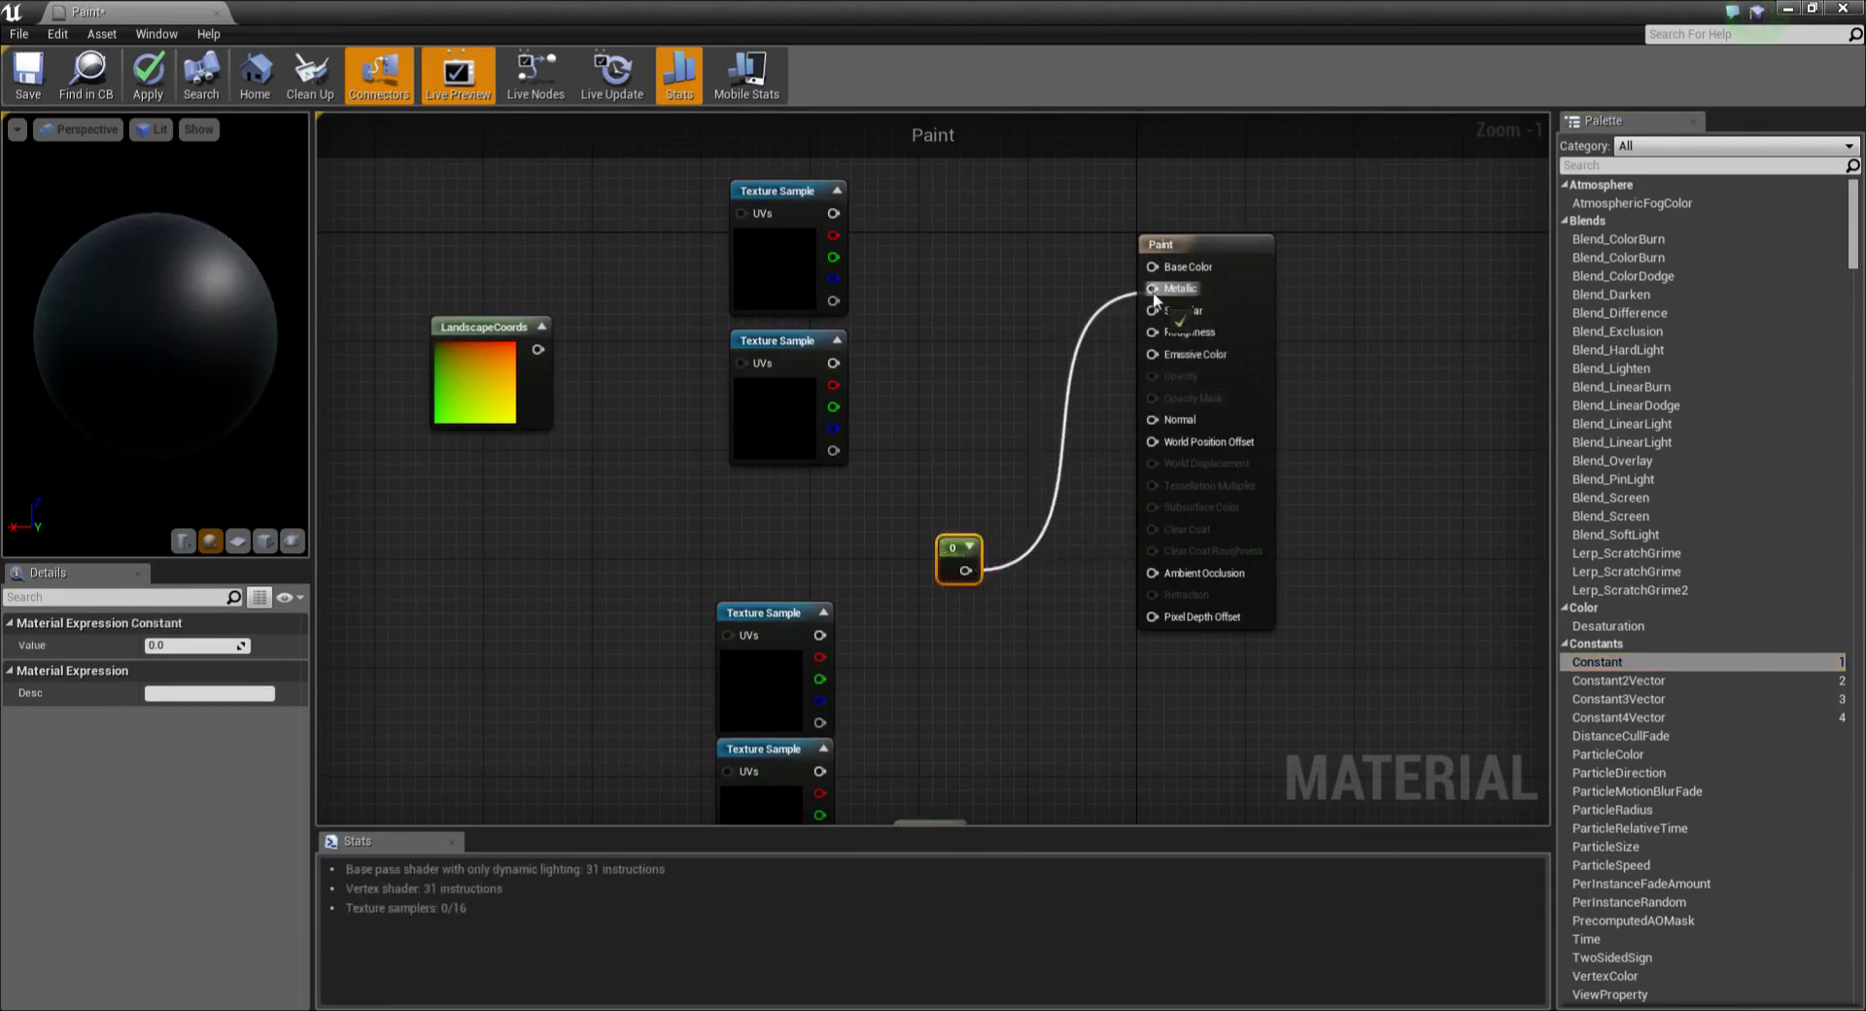
pyautogui.moveTo(962, 554); pyautogui.dragTo(1038, 280)
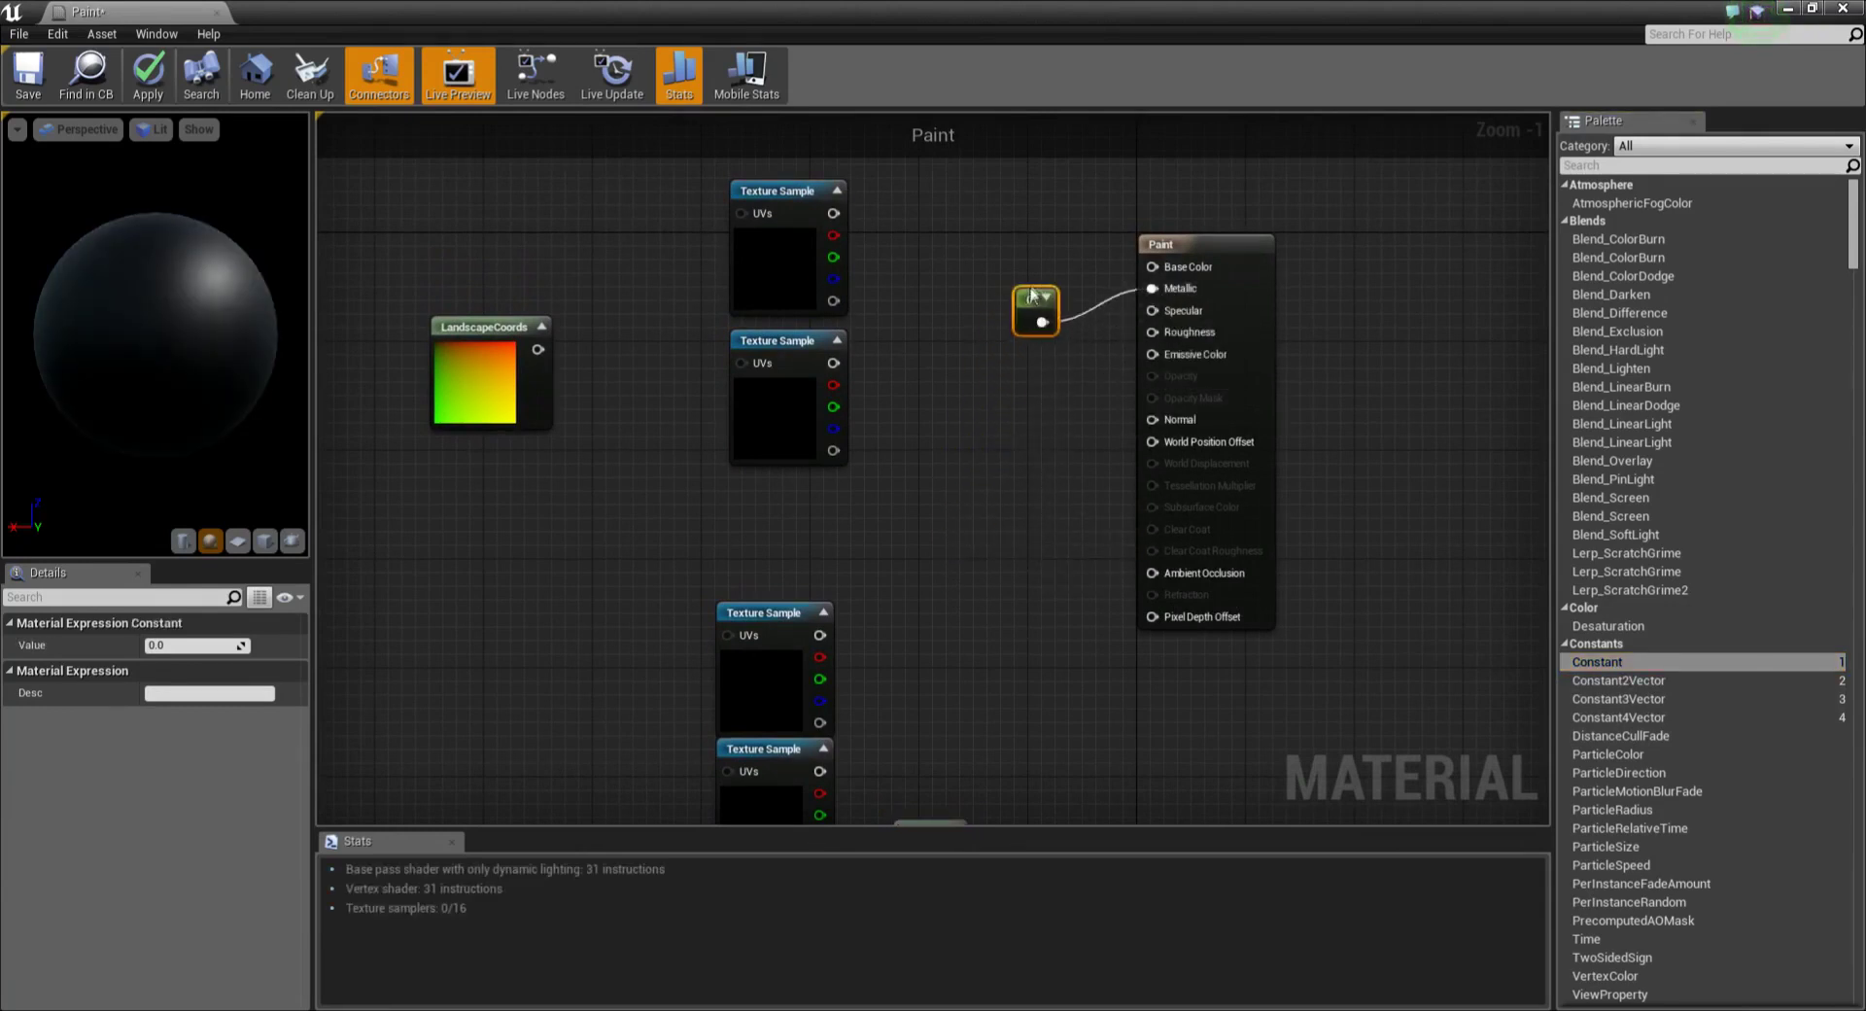
# Step: Create a Scalar Parameter with default value 0.5 and connect it to Roughness
pyautogui.click(1025, 474)
pyautogui.click(200, 644)
pyautogui.write('0.5')
pyautogui.press('Return')
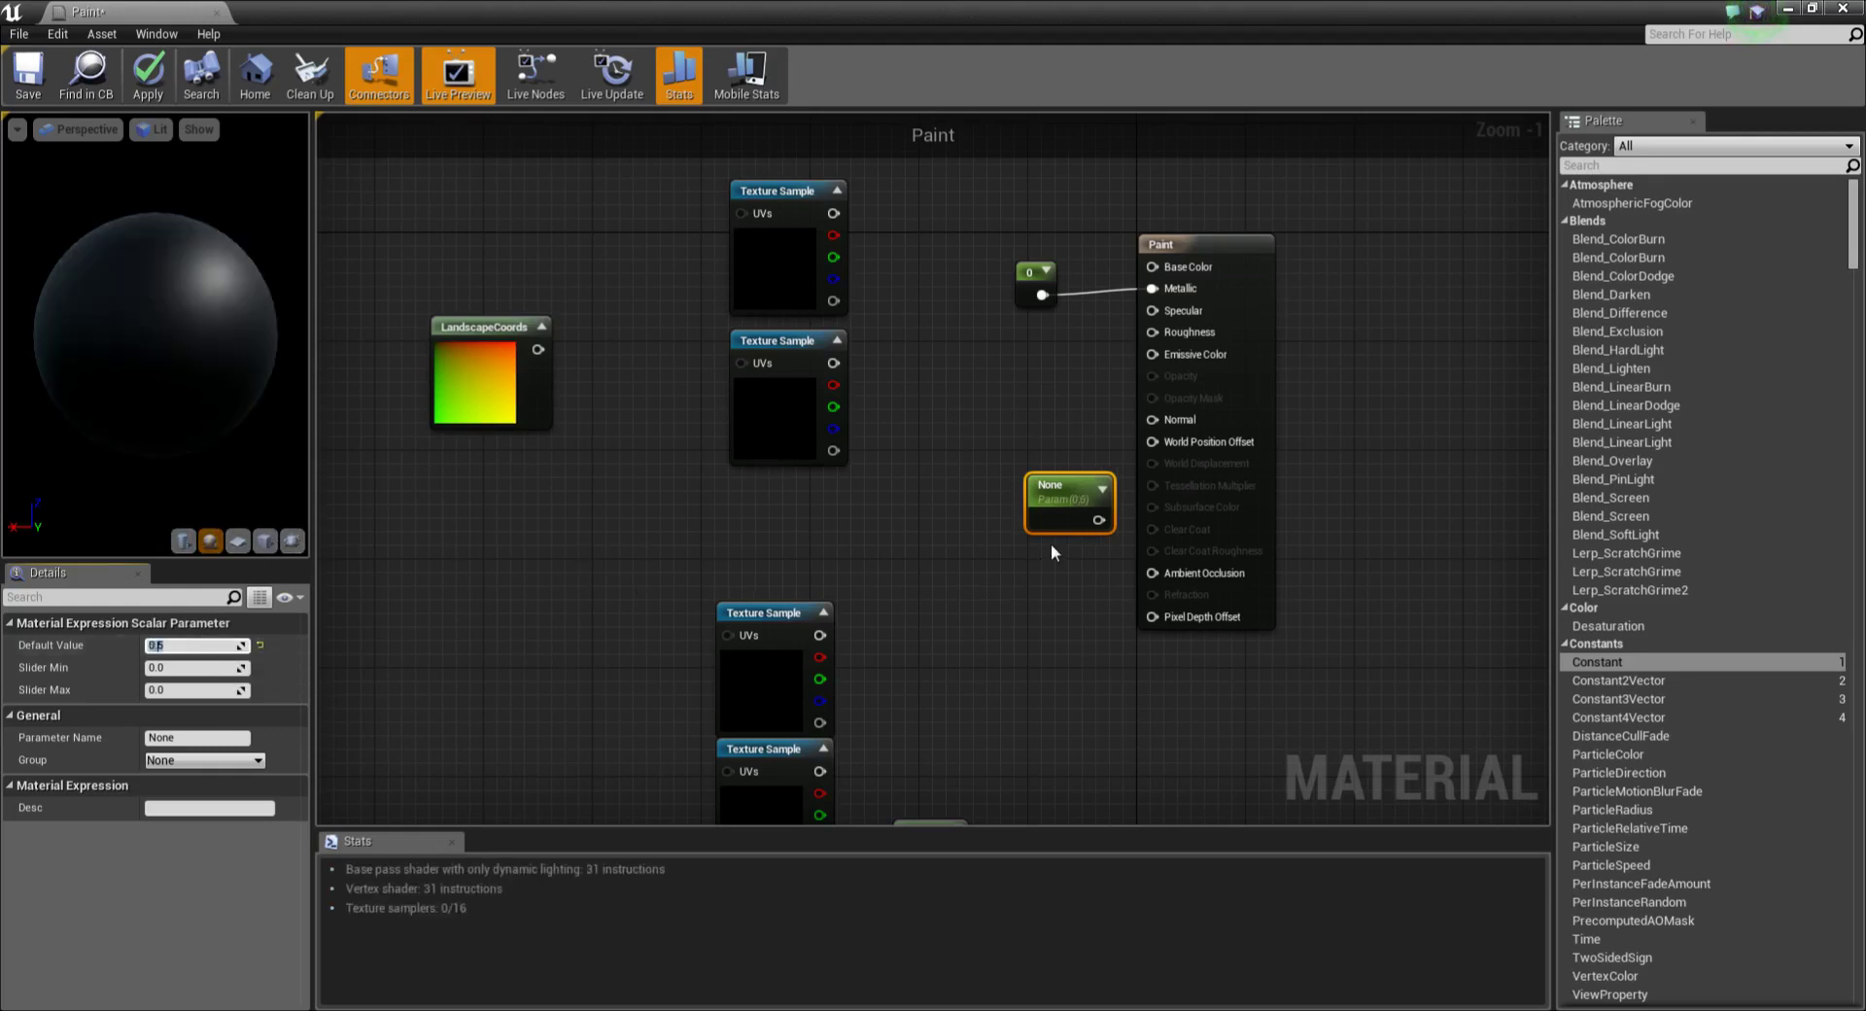
pyautogui.moveTo(1098, 520); pyautogui.dragTo(1152, 332)
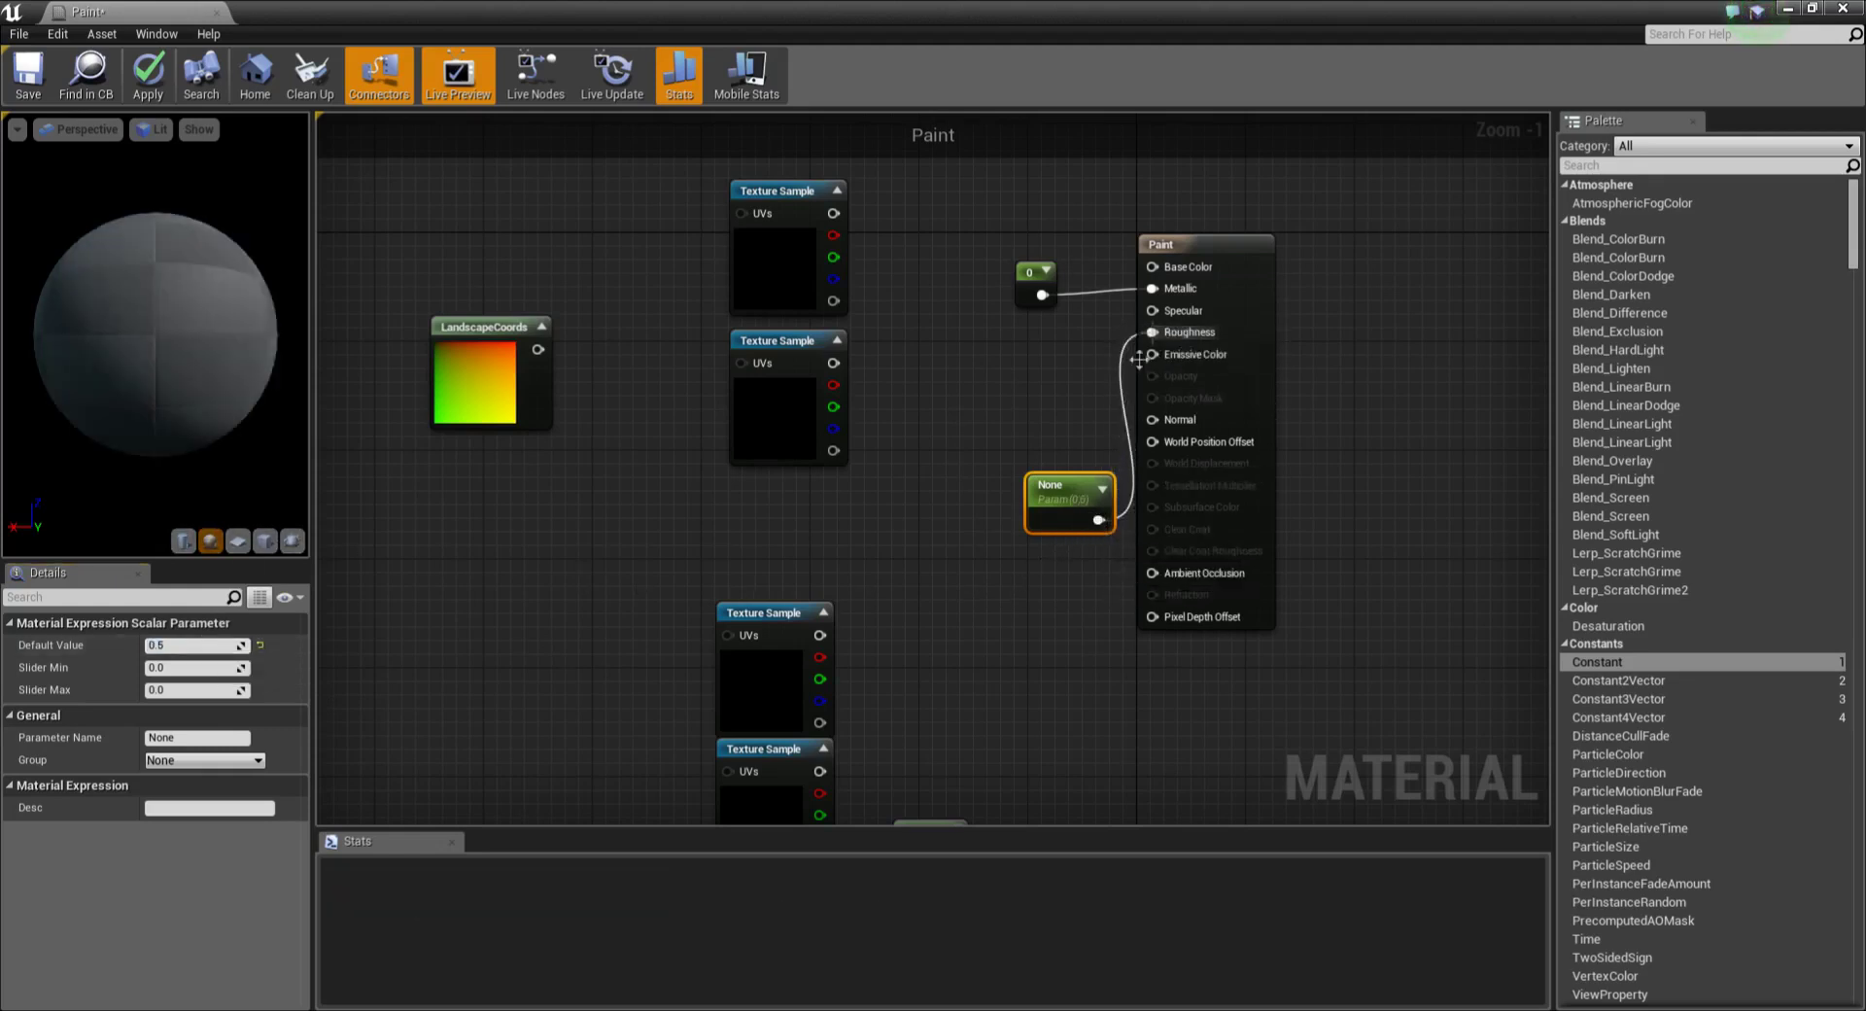
pyautogui.moveTo(1058, 480); pyautogui.dragTo(993, 349)
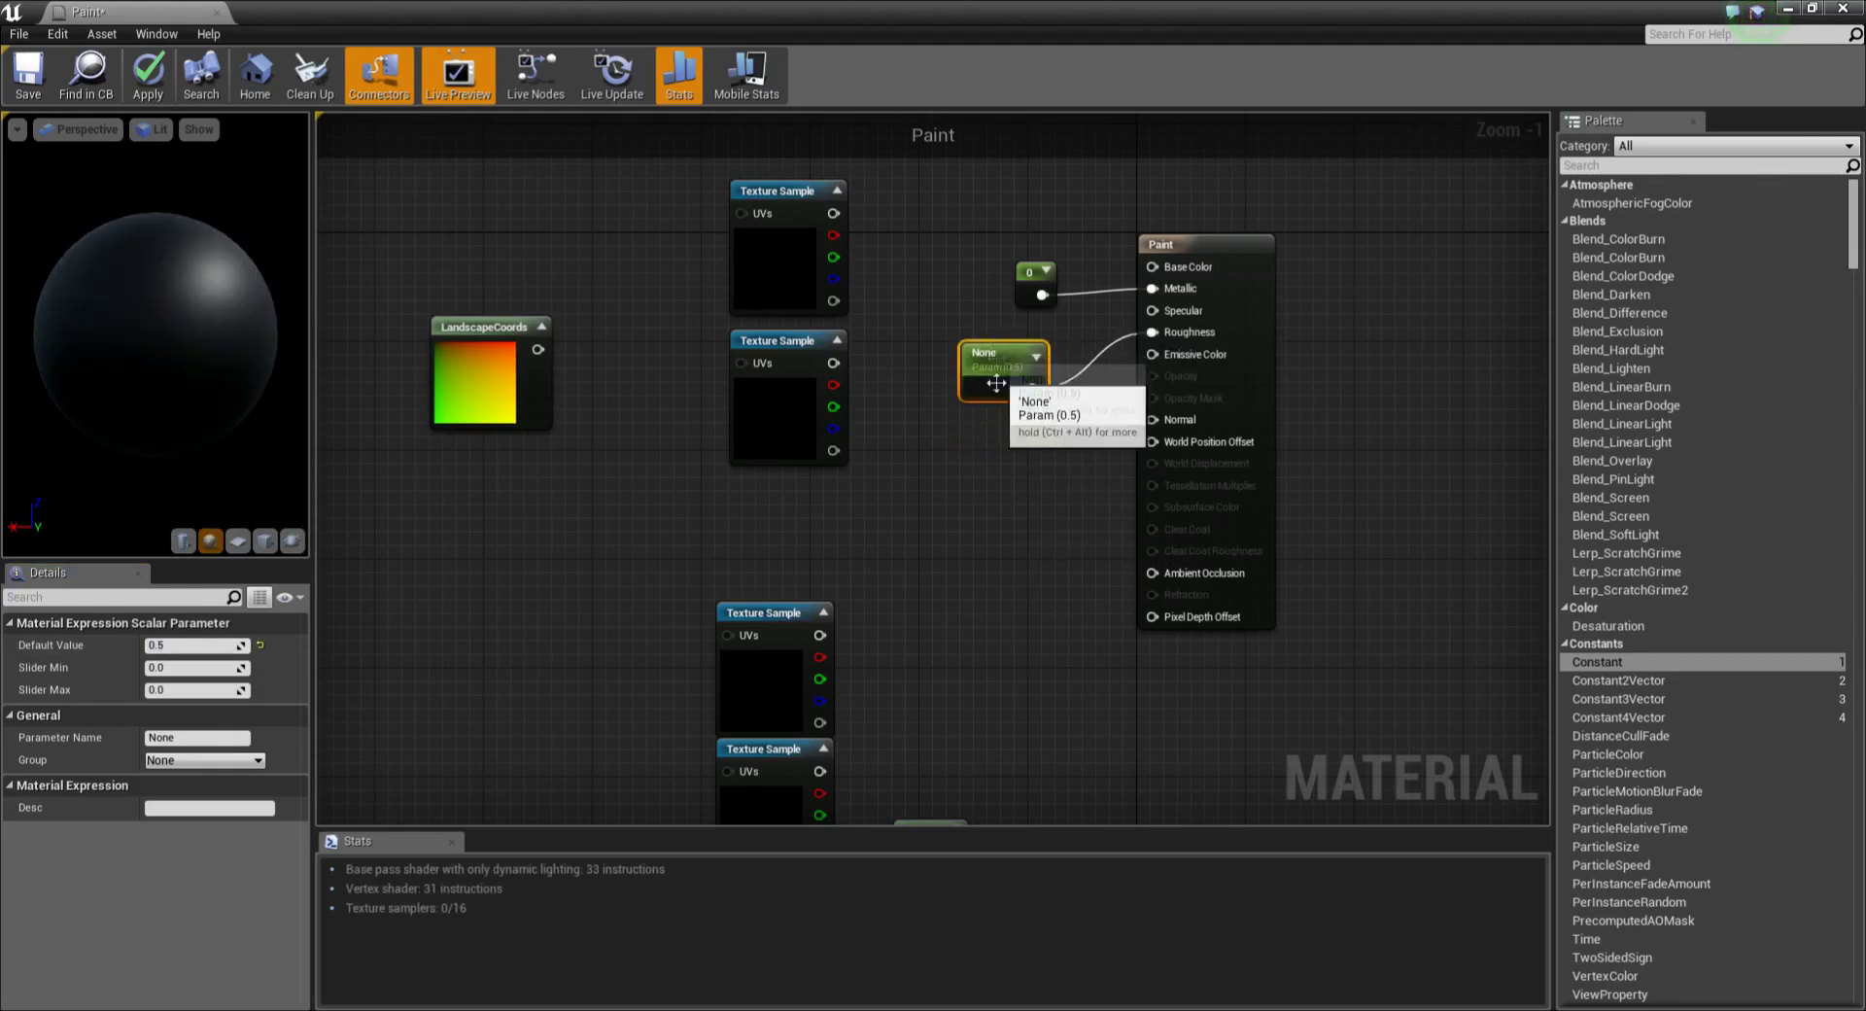
pyautogui.moveTo(982, 535); pyautogui.dragTo(1031, 586, button='right')
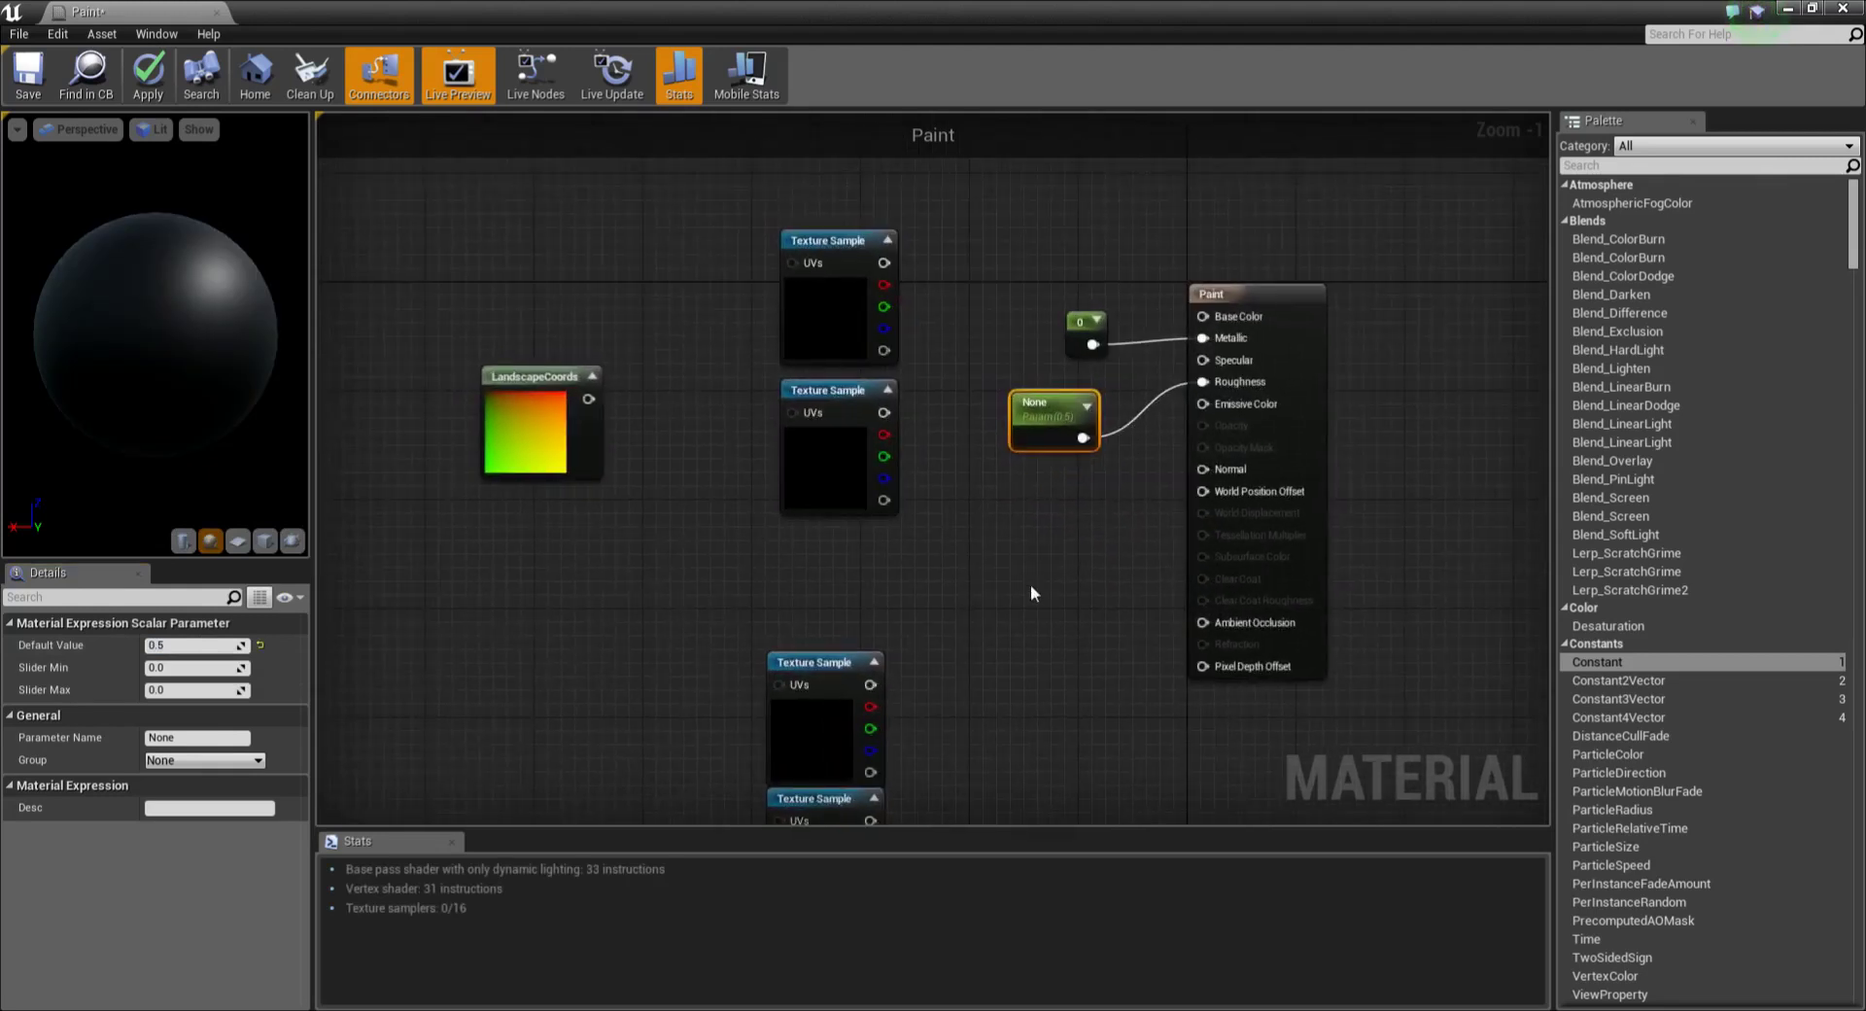
pyautogui.rightClick(978, 579)
# Step: Add a LandscapeLayerBlend node to the graph
pyautogui.write('land')
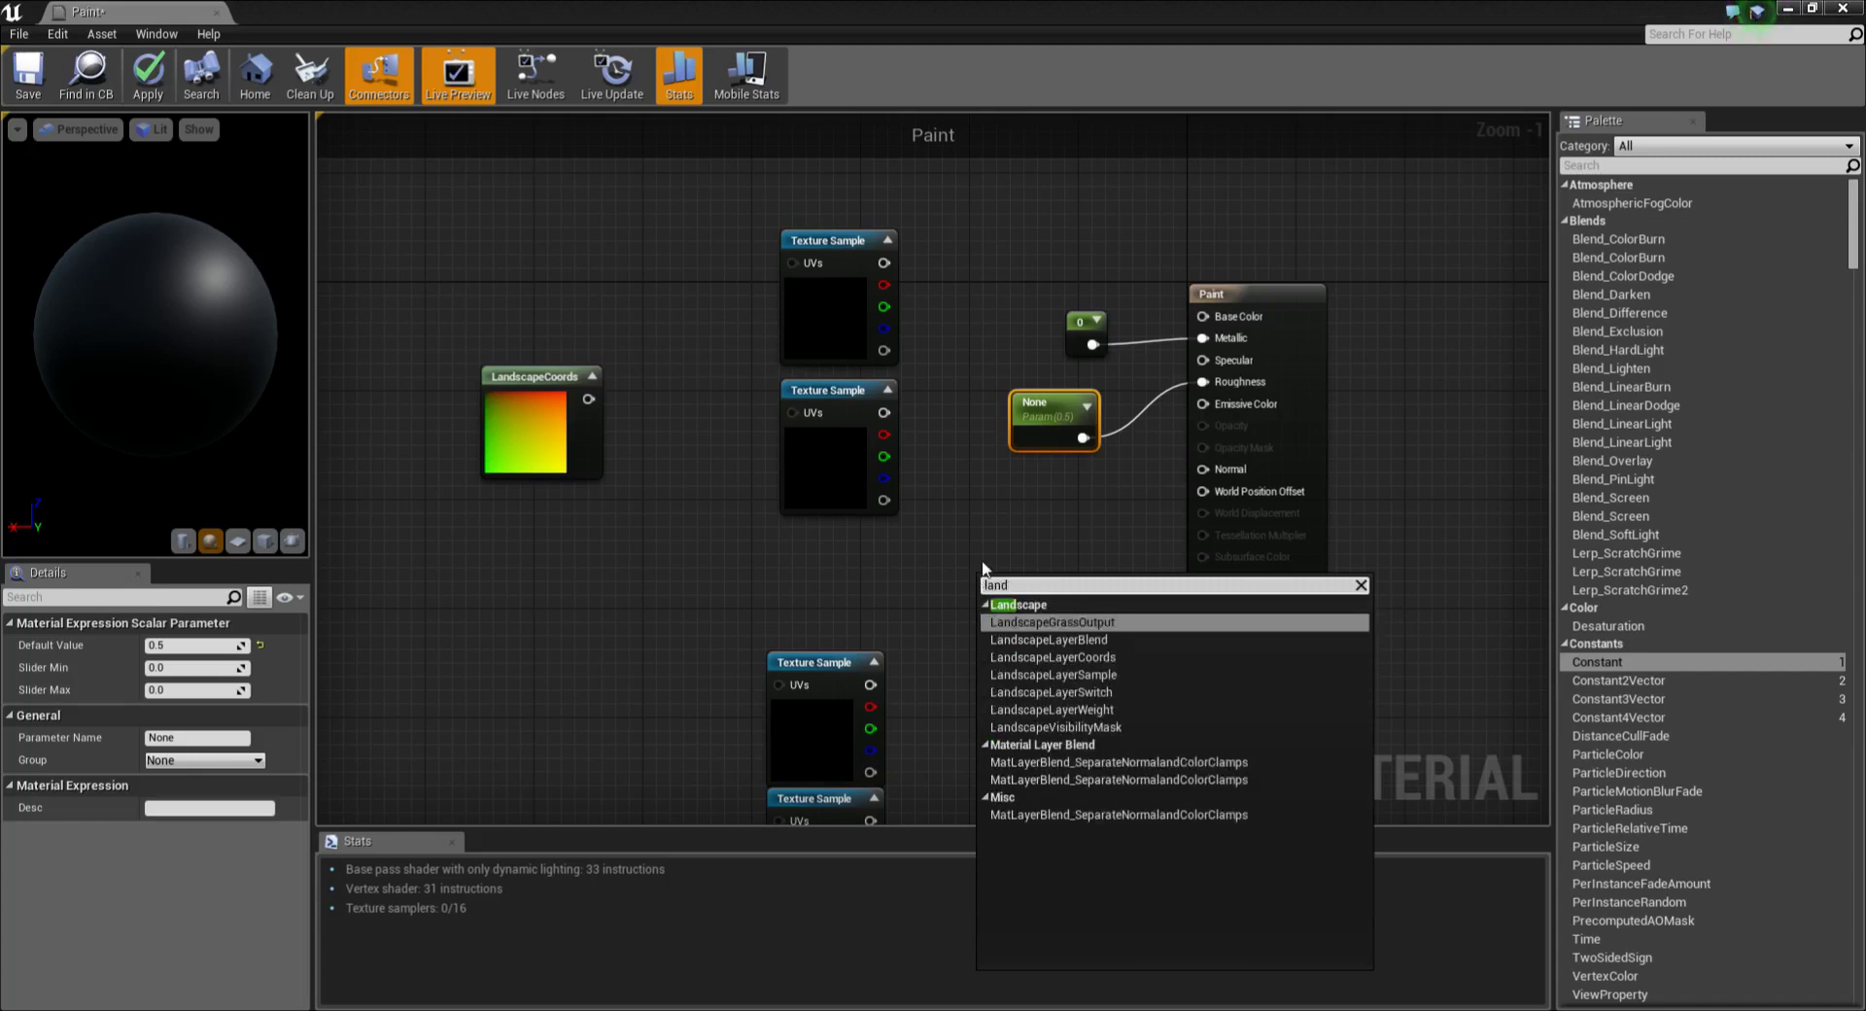
pyautogui.click(1045, 644)
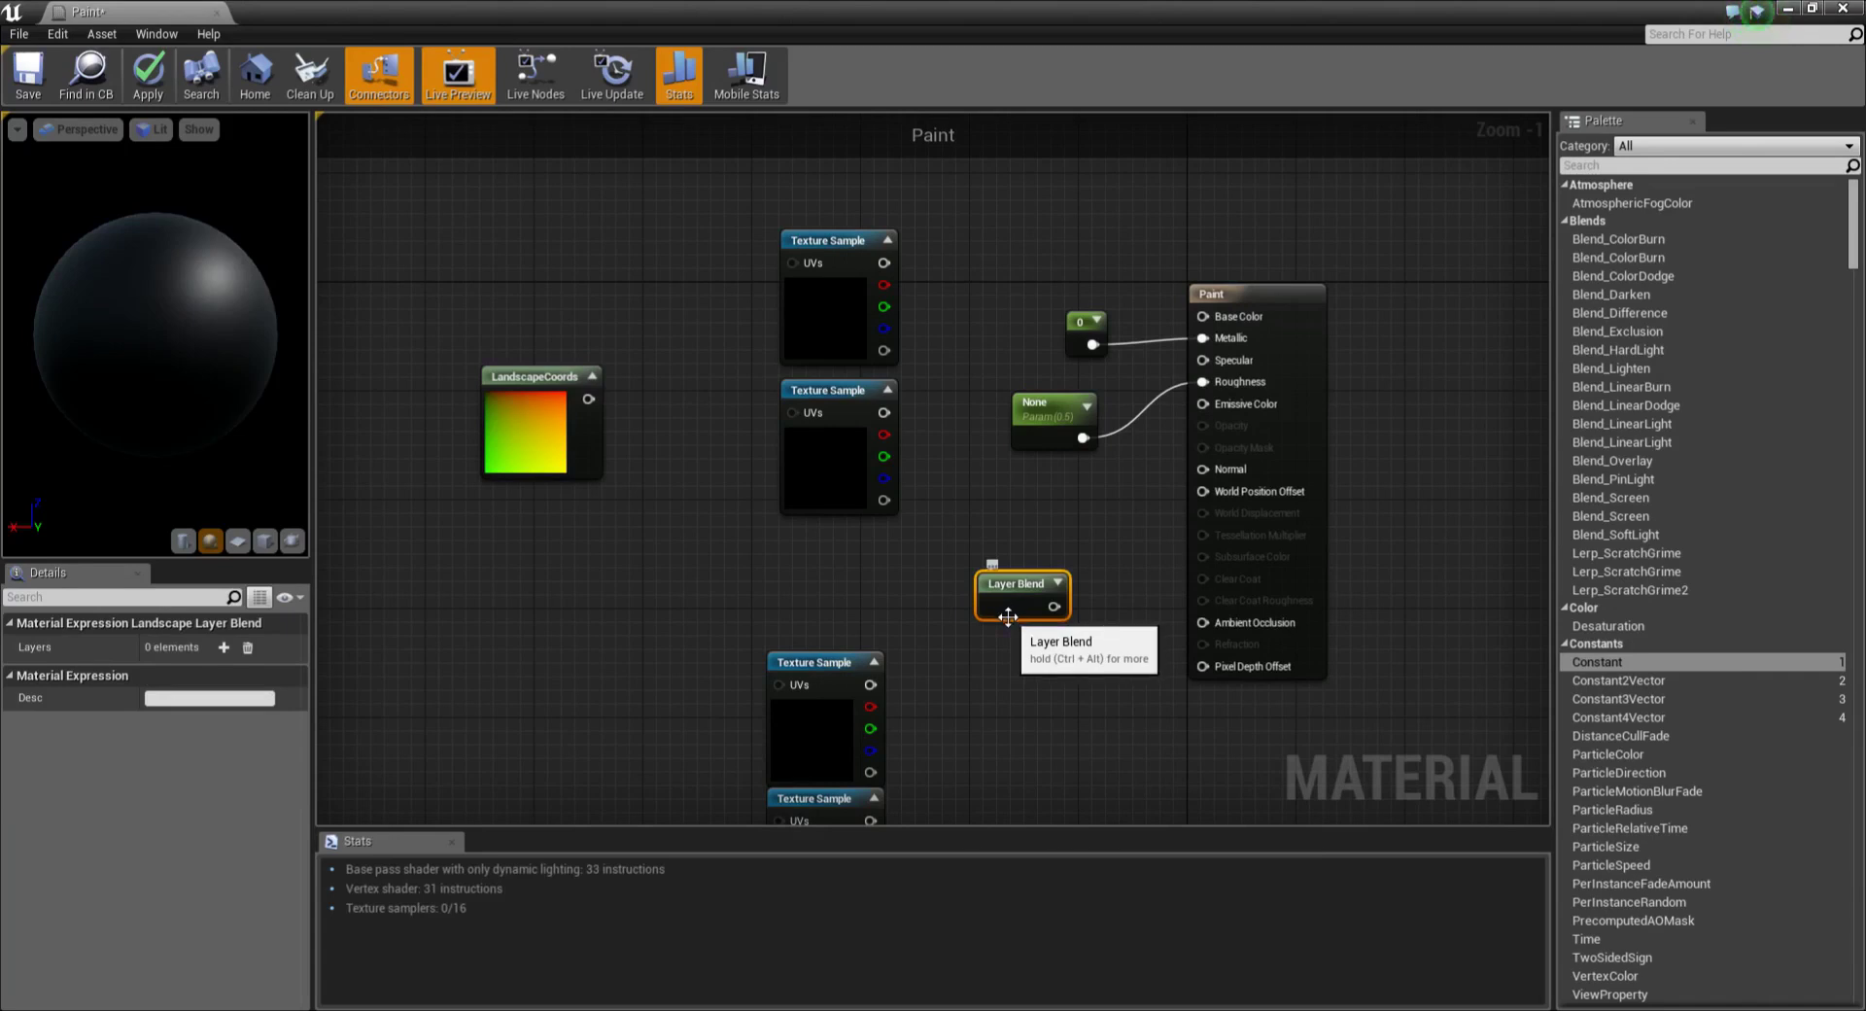
pyautogui.moveTo(504, 661); pyautogui.dragTo(553, 672, button='right')
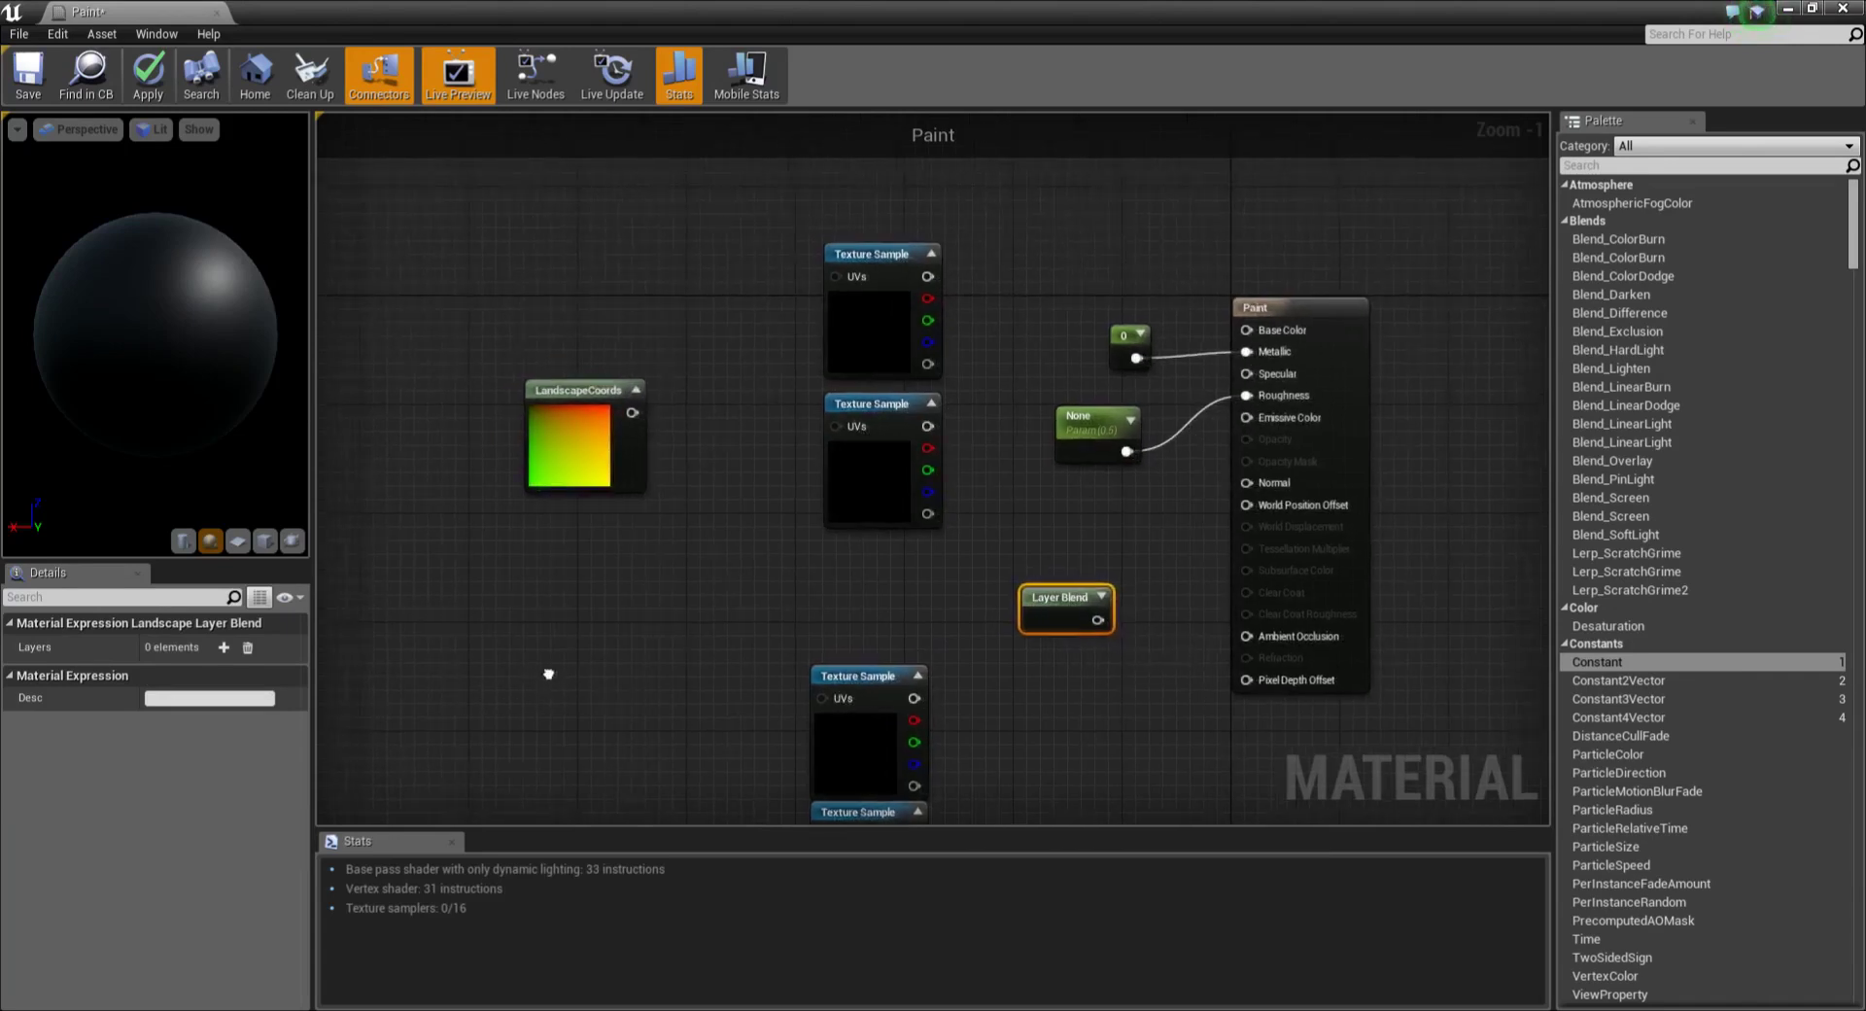
# Step: Wire LandscapeCoords into every Texture Sample's UVs and place a Vector Parameter beside them
pyautogui.moveTo(638, 409); pyautogui.dragTo(840, 273)
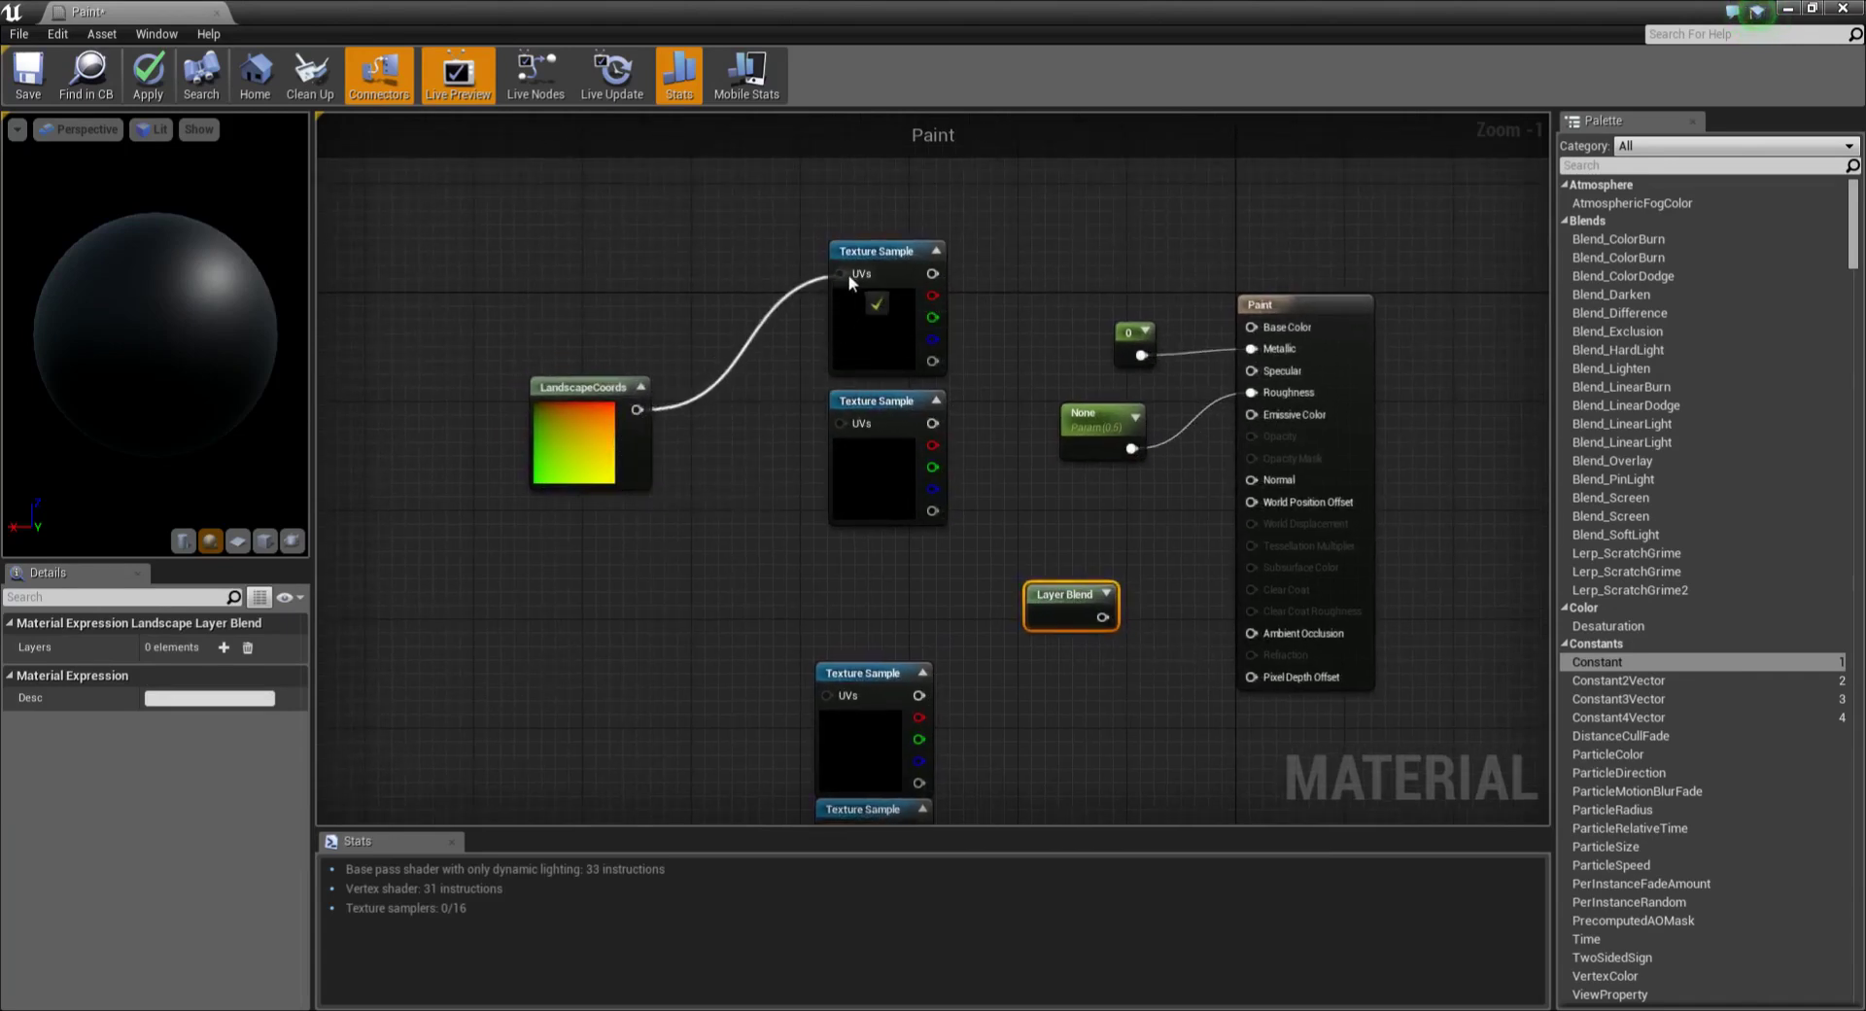
pyautogui.moveTo(637, 409); pyautogui.dragTo(839, 423)
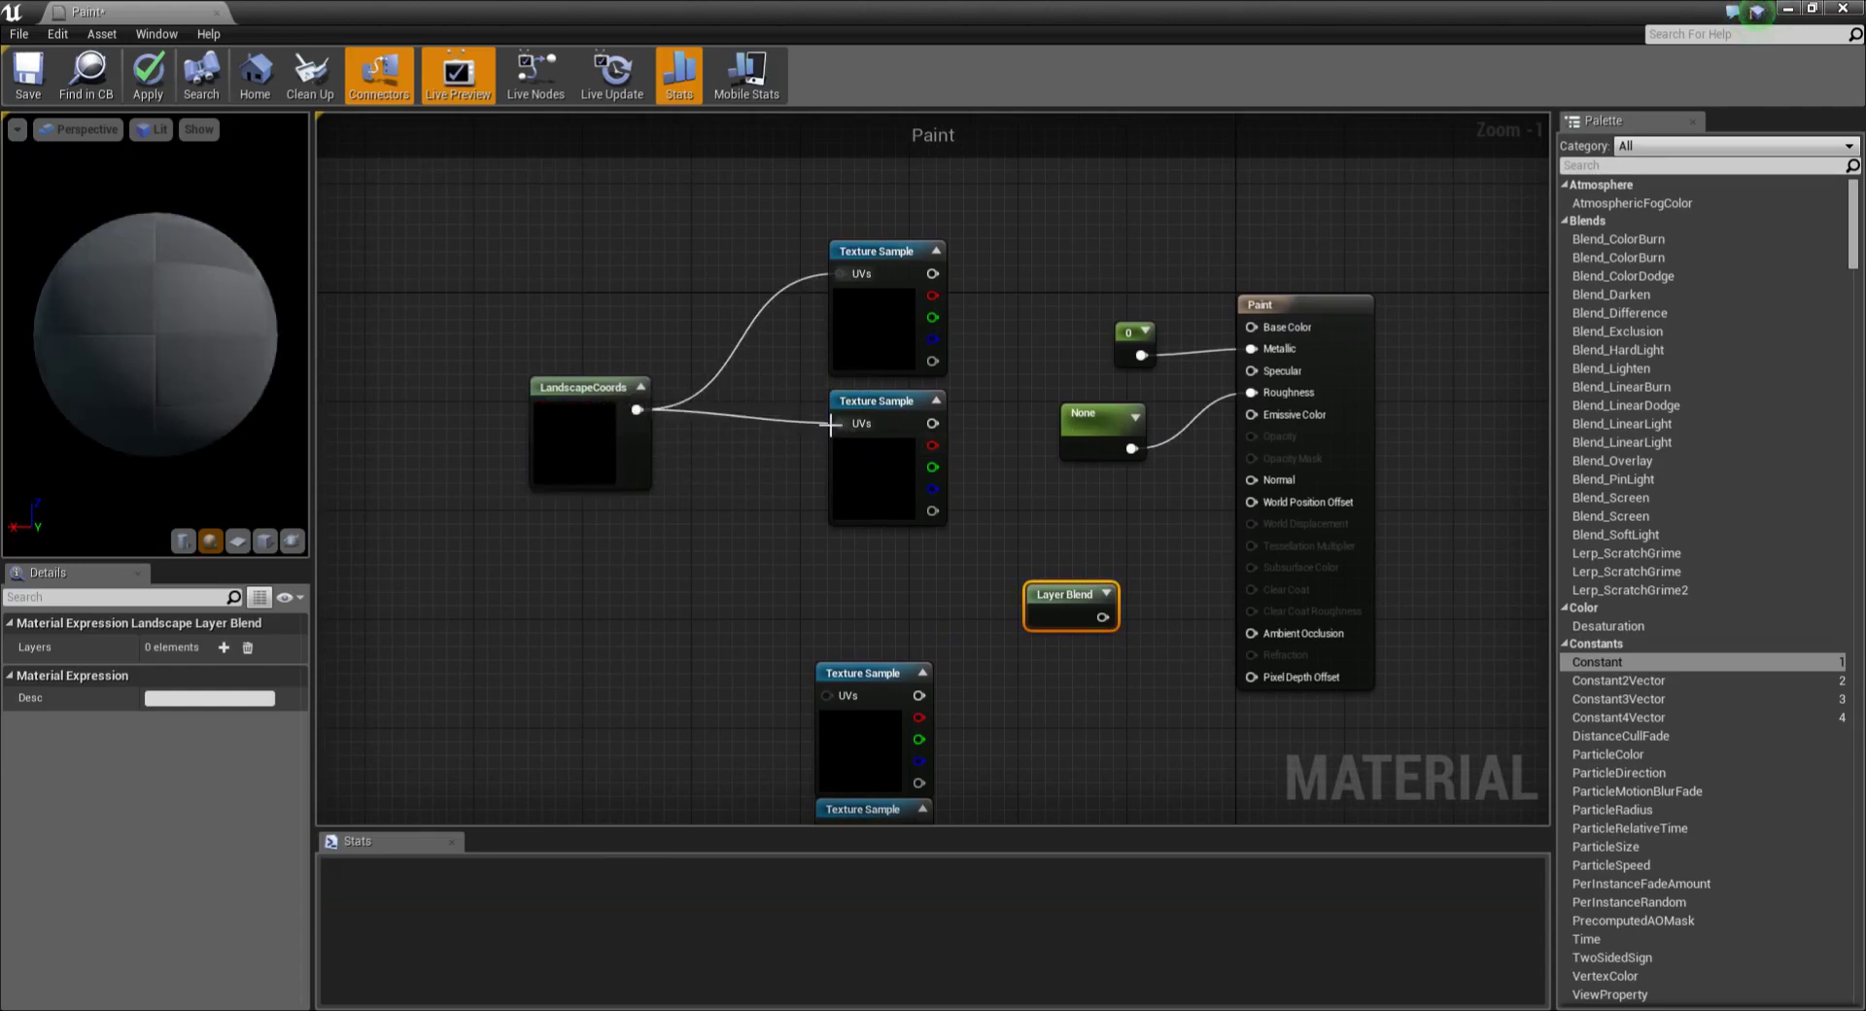
pyautogui.moveTo(578, 438)
pyautogui.mouseDown()
pyautogui.moveTo(494, 449)
pyautogui.moveTo(827, 695)
pyautogui.mouseUp()
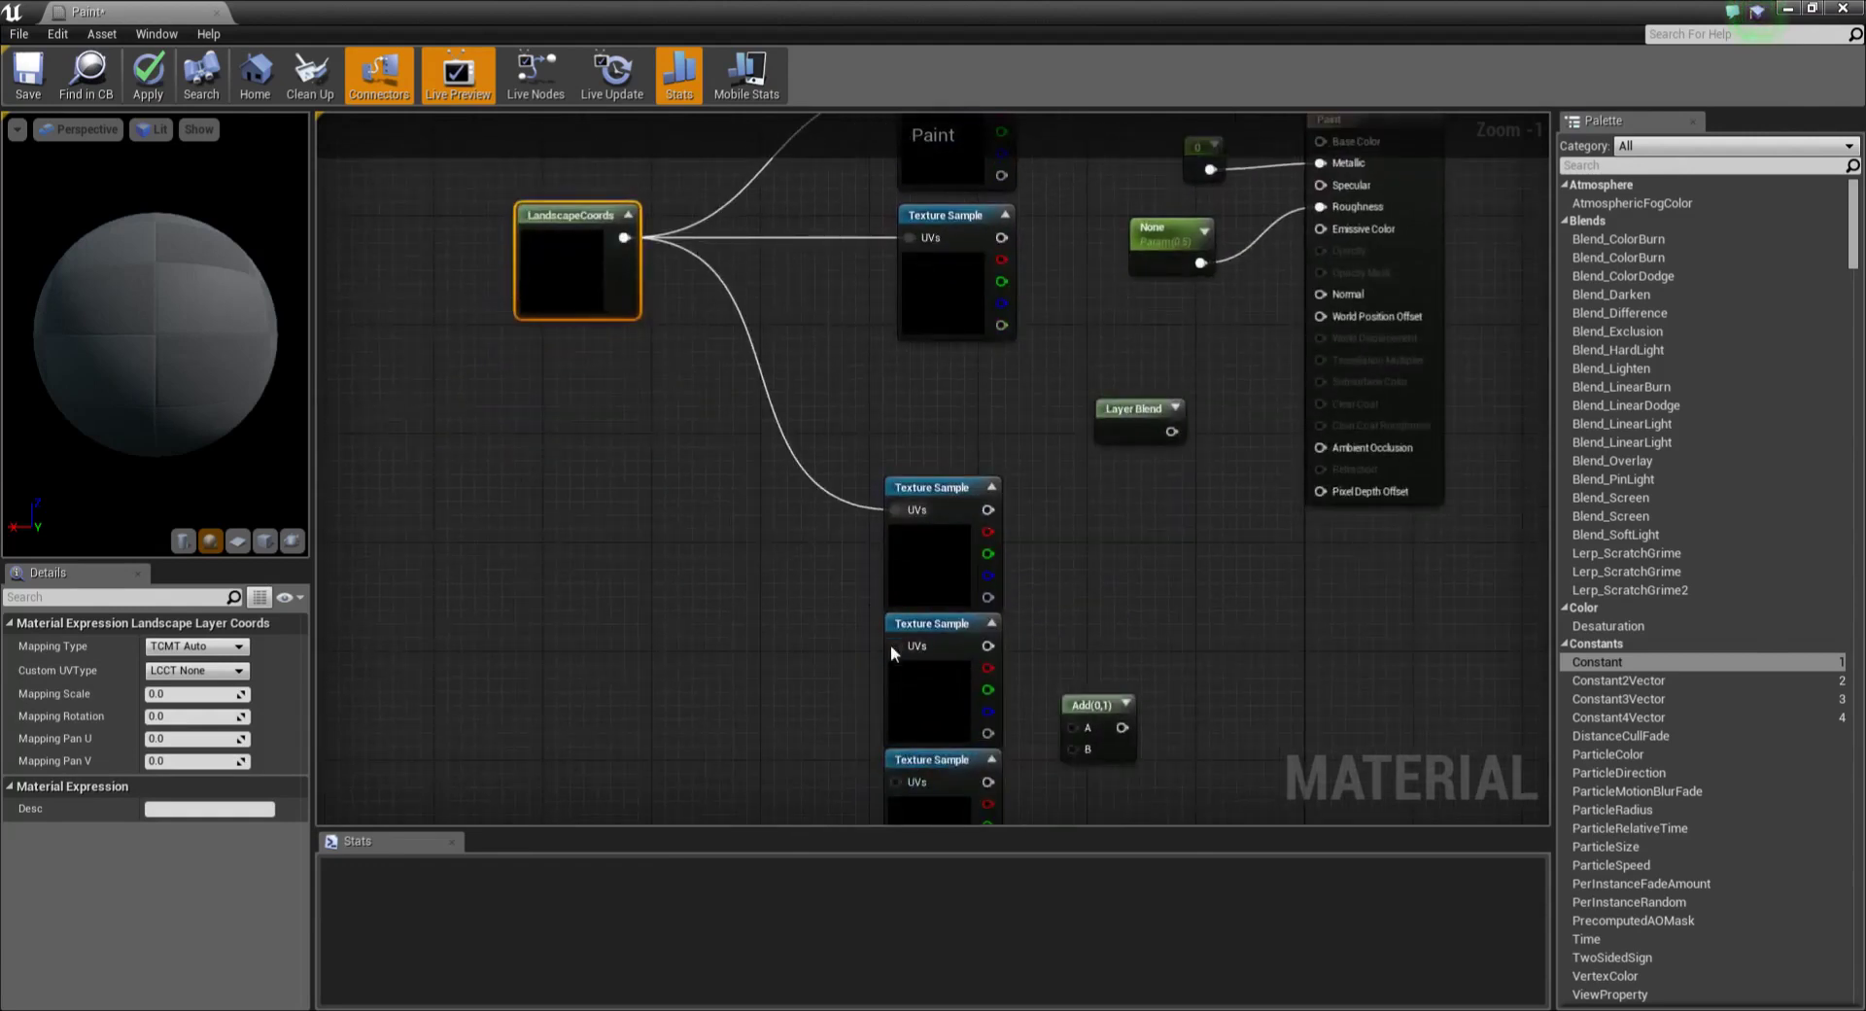
pyautogui.moveTo(892, 645); pyautogui.dragTo(624, 237)
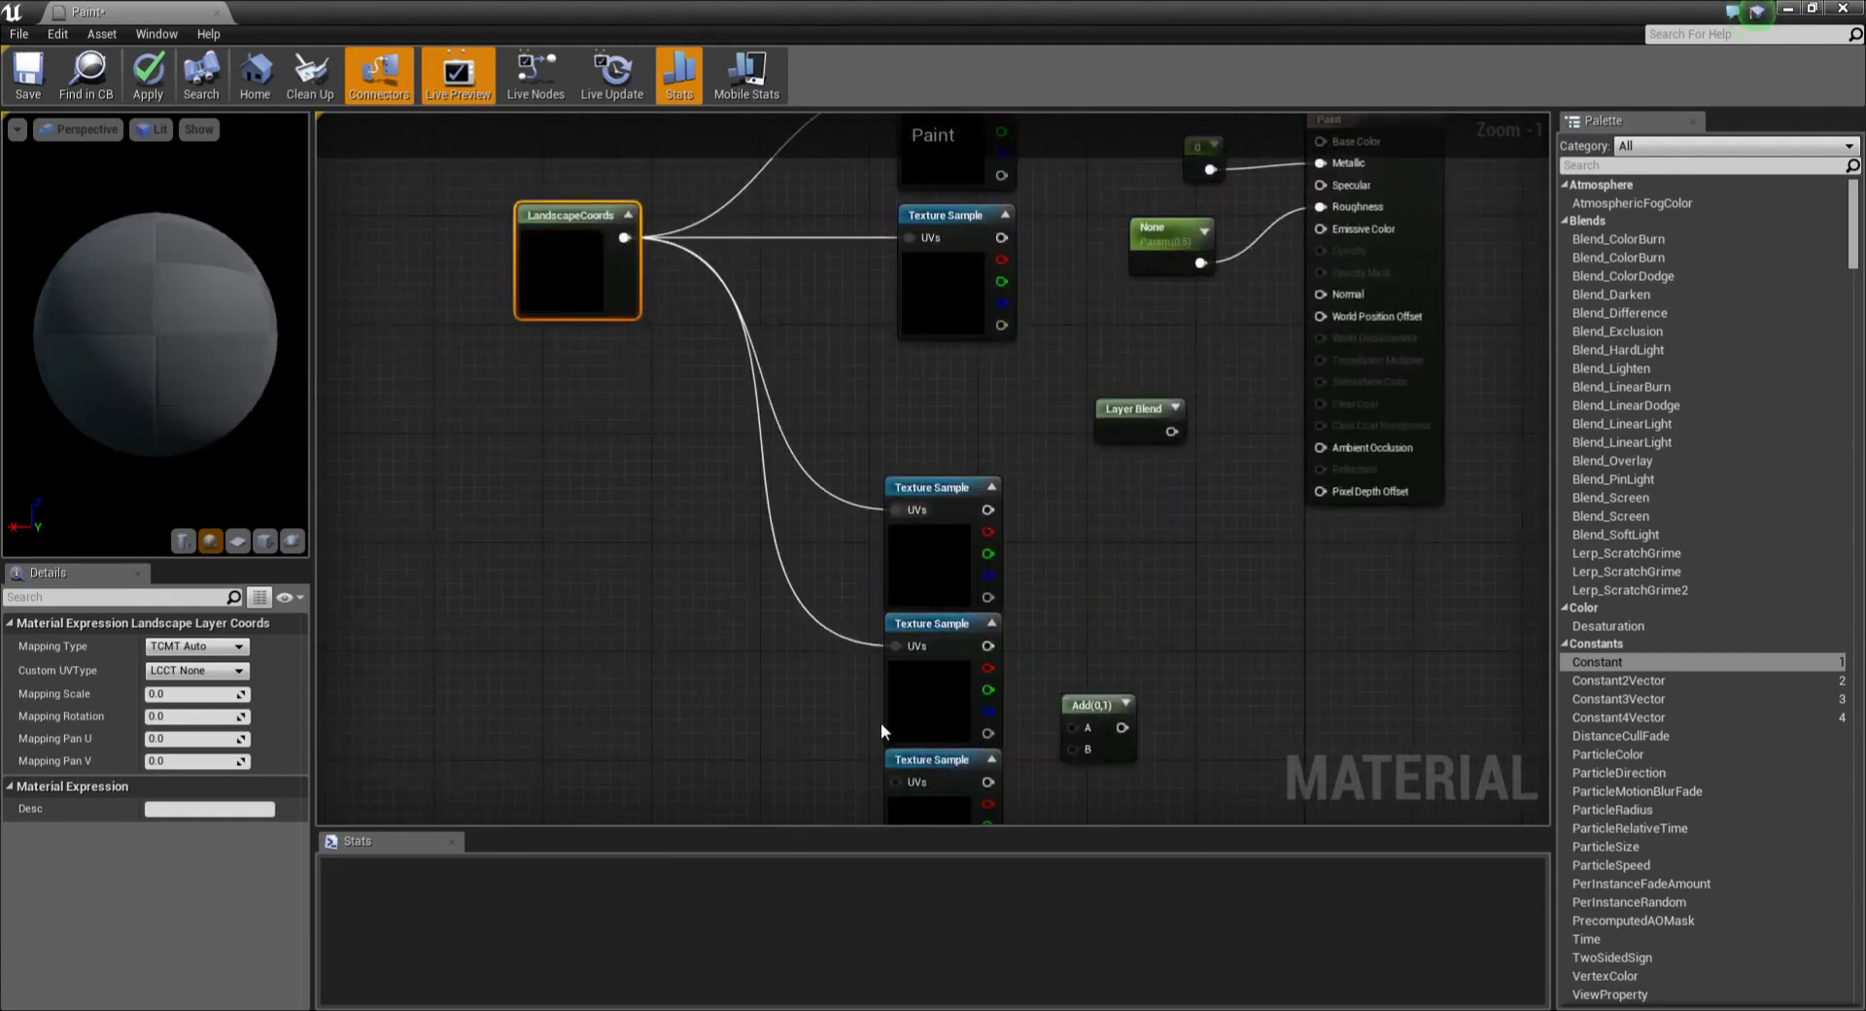
pyautogui.moveTo(895, 781); pyautogui.dragTo(624, 238)
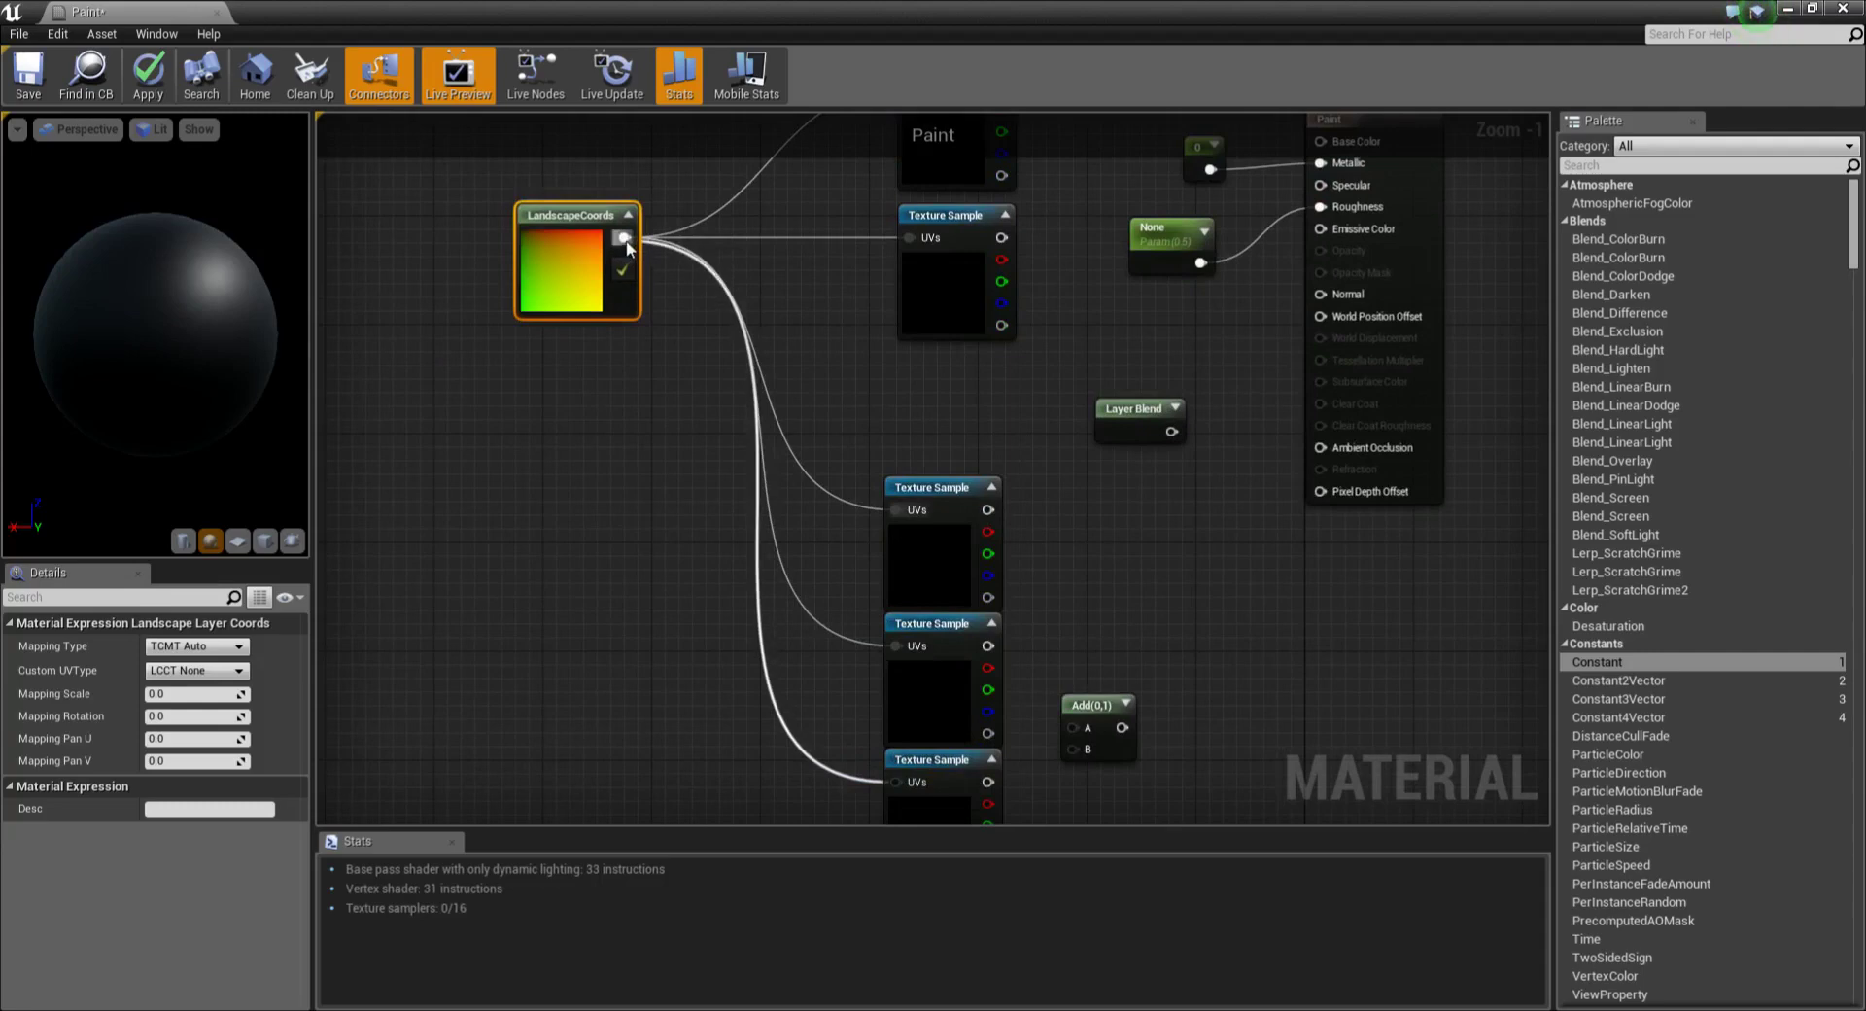
pyautogui.moveTo(705, 478); pyautogui.dragTo(641, 519, button='right')
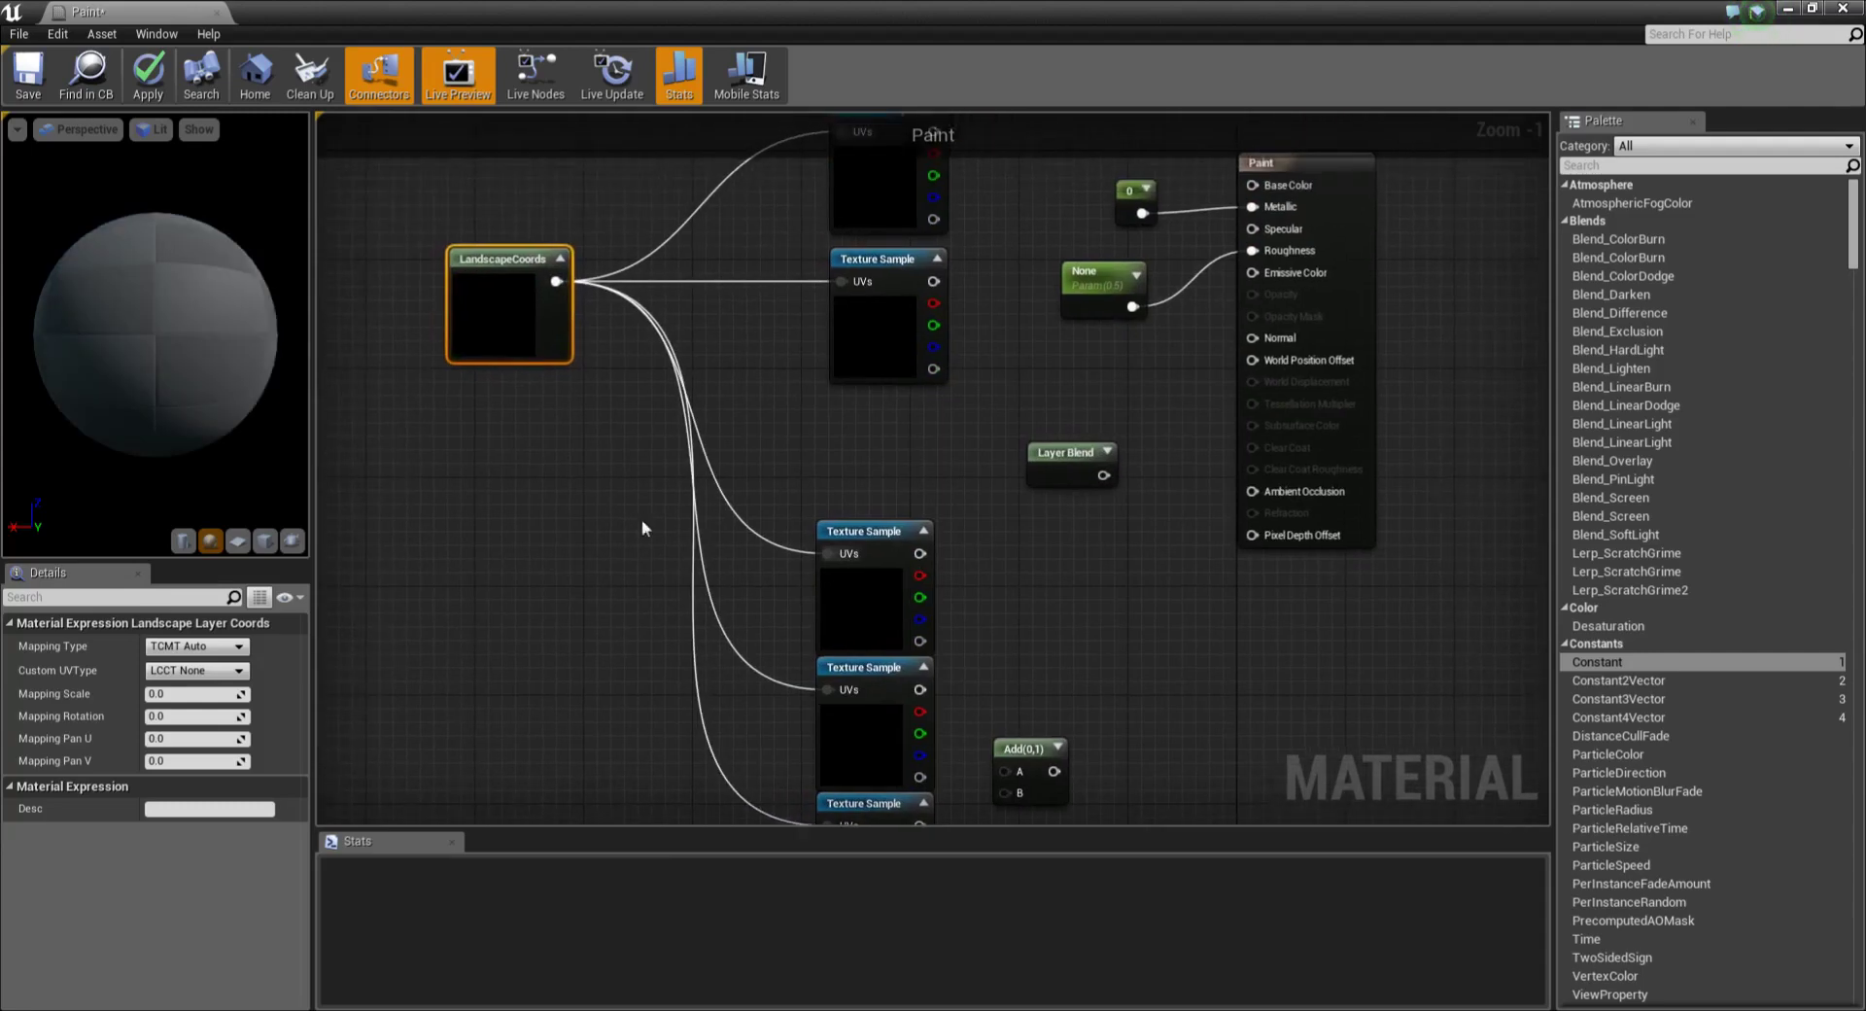
pyautogui.click(844, 427)
pyautogui.moveTo(880, 437); pyautogui.dragTo(851, 381)
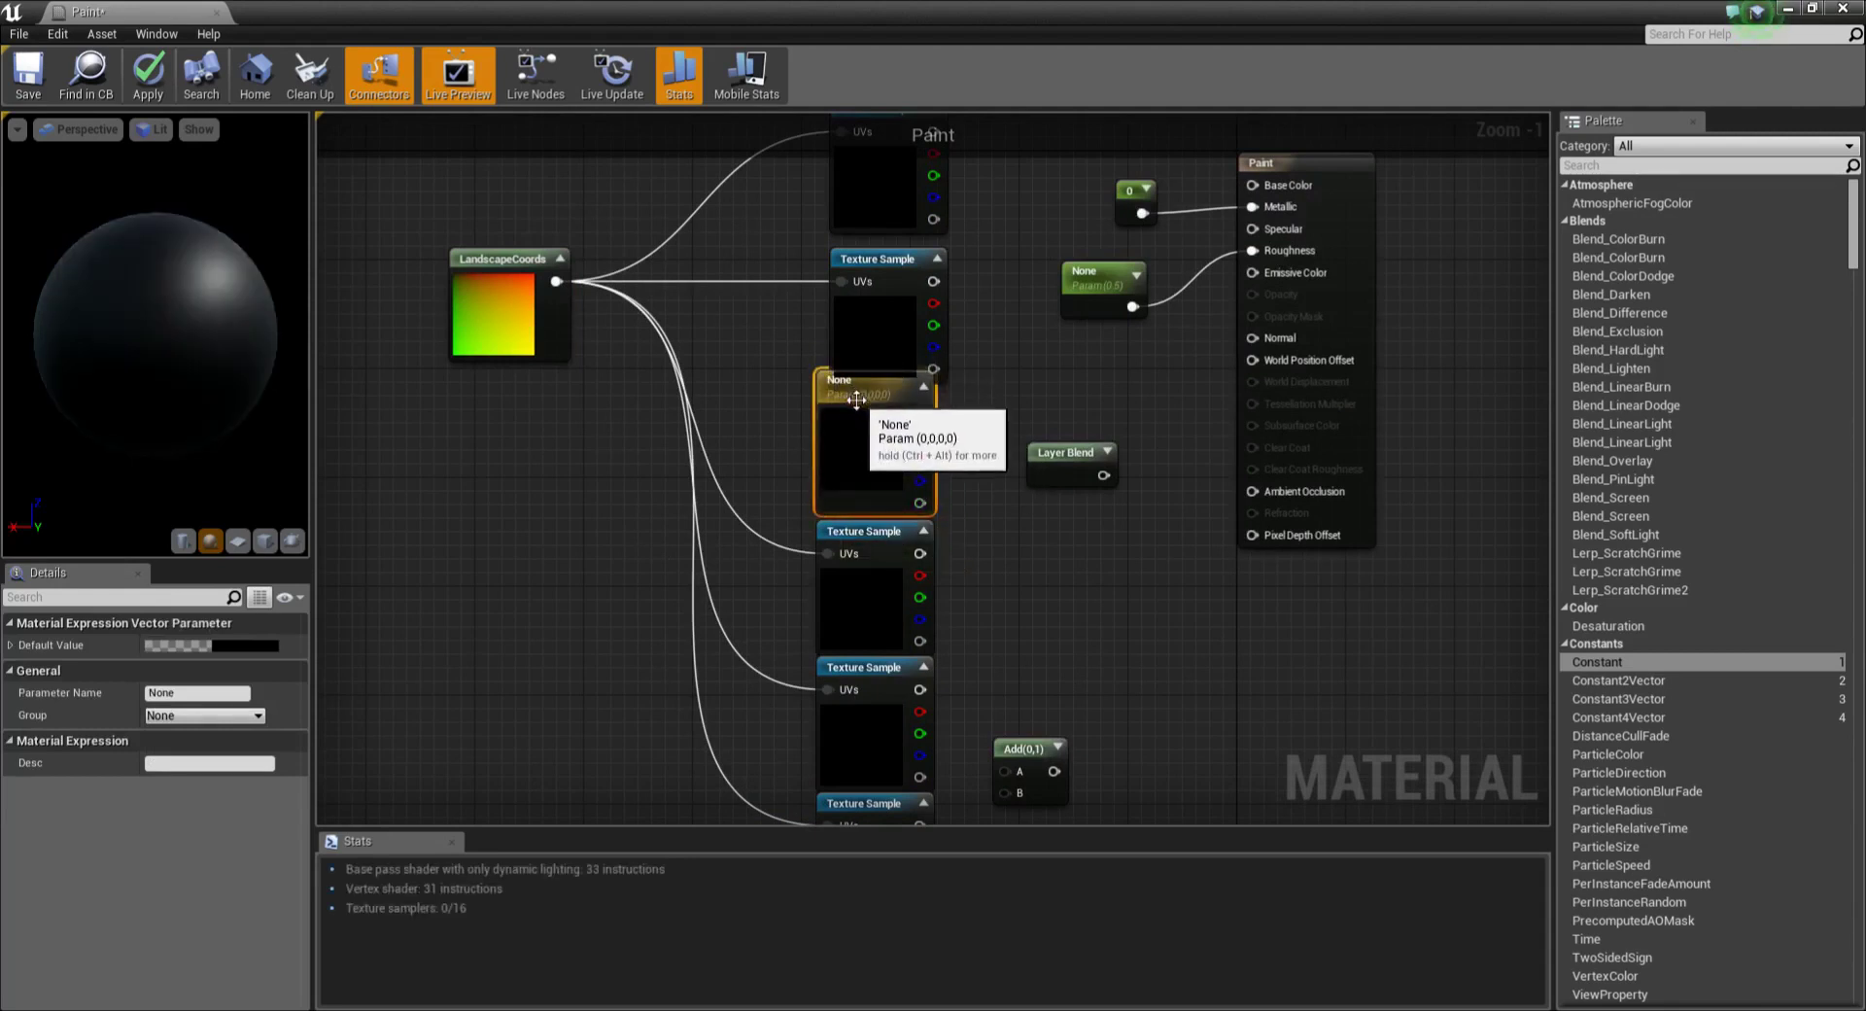
# Step: Set the Vector Parameter colour to R 0.73, G 0.78, B 0.79 with alpha 1.0
pyautogui.doubleClick(865, 454)
pyautogui.write('73')
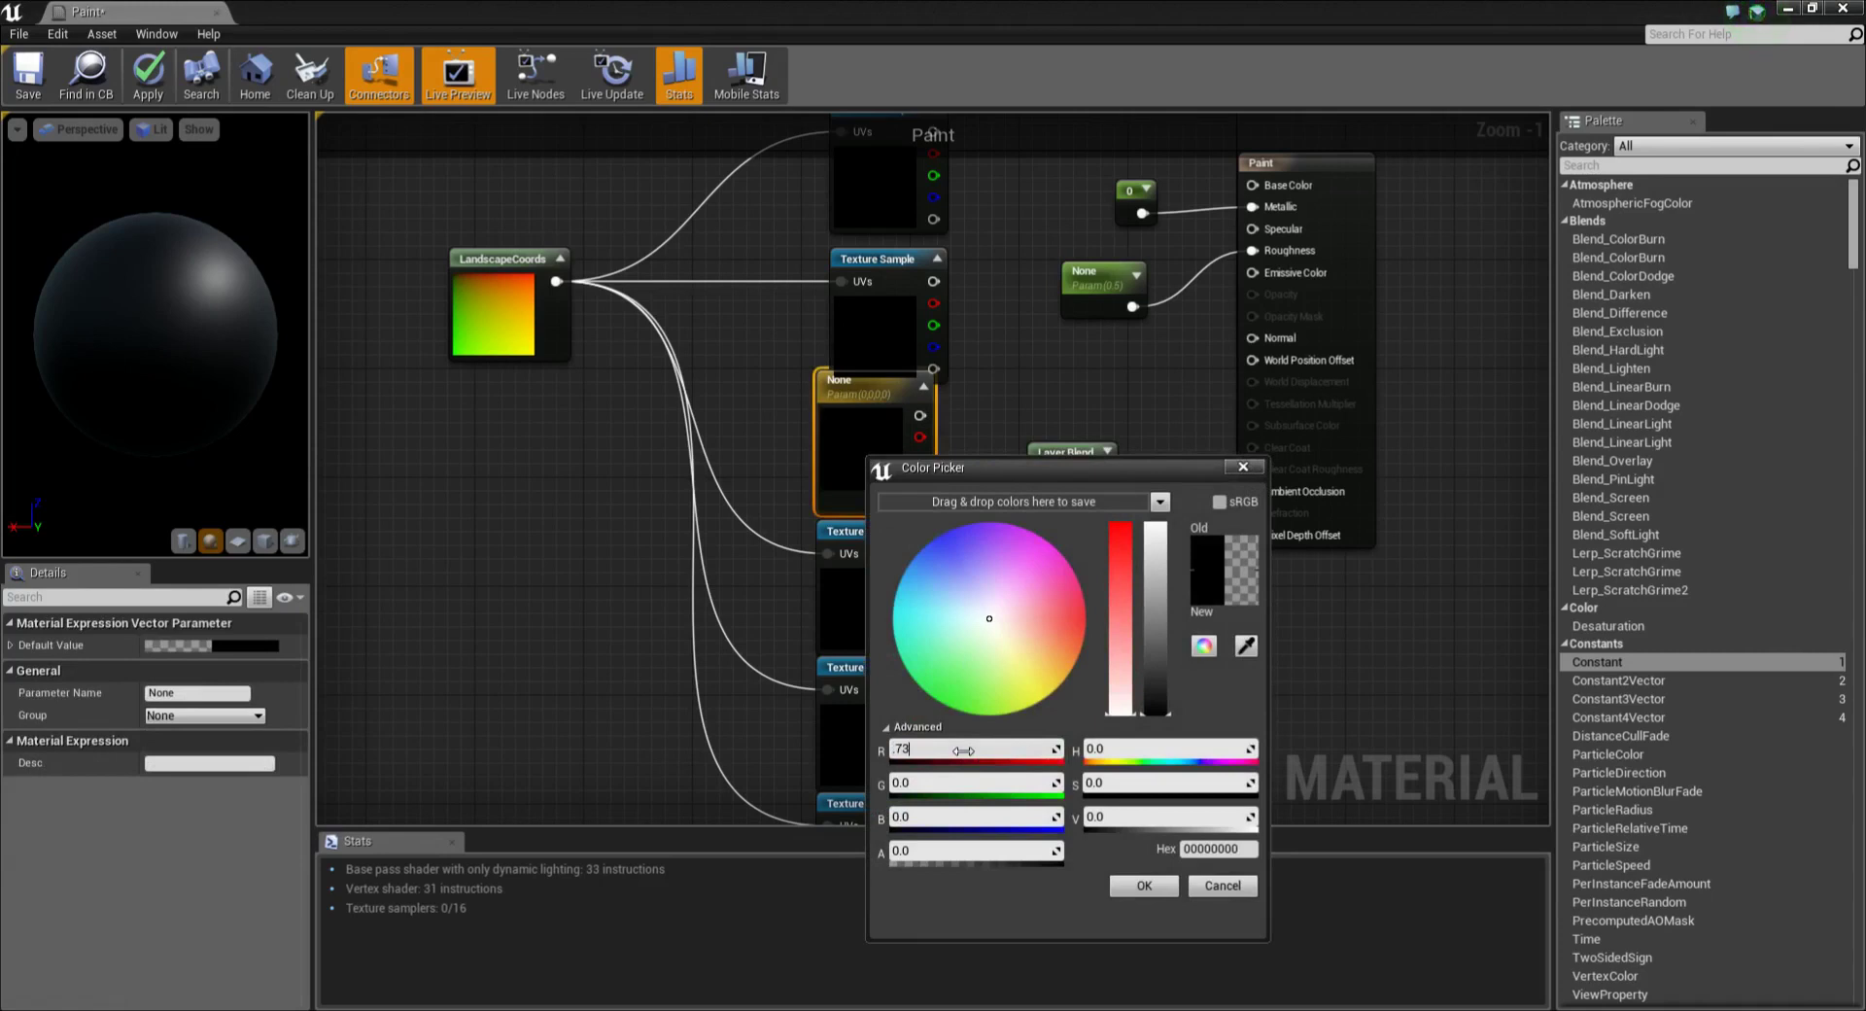
pyautogui.click(957, 777)
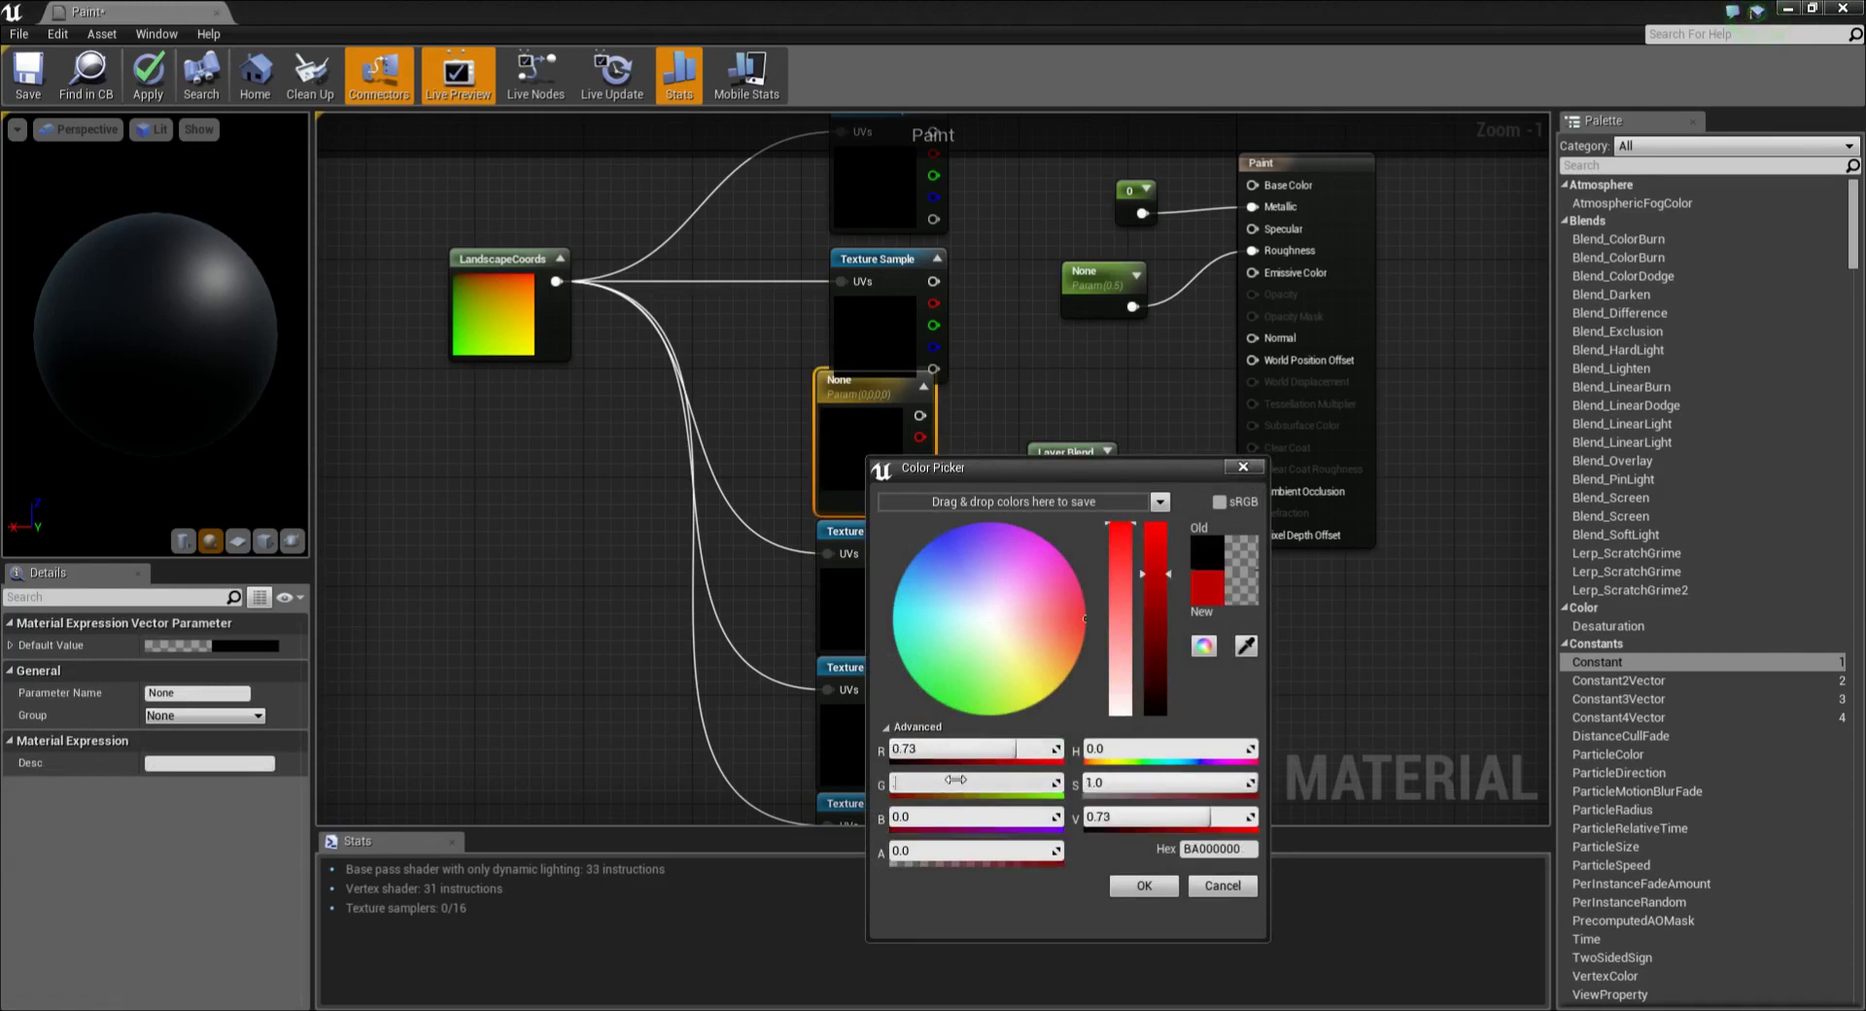
pyautogui.write('78')
pyautogui.click(947, 815)
pyautogui.write('0.79')
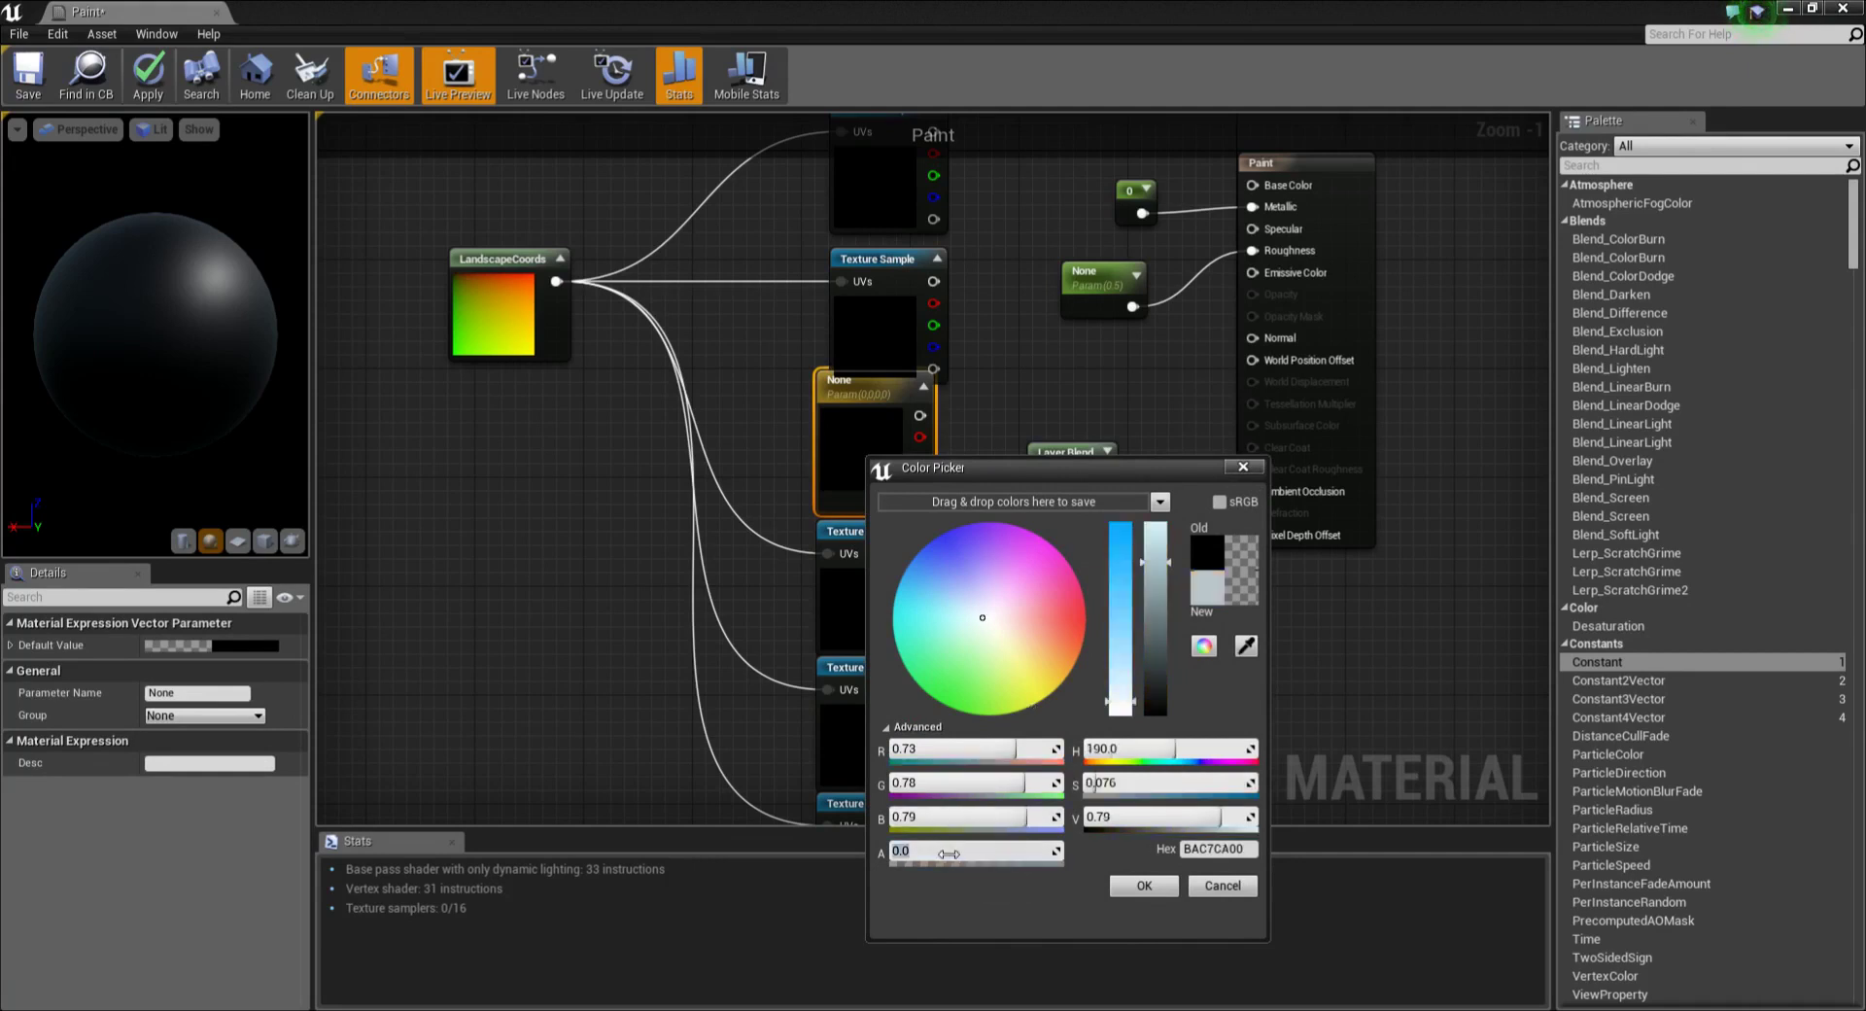
pyautogui.moveTo(945, 854); pyautogui.dragTo(1010, 854)
pyautogui.click(1132, 884)
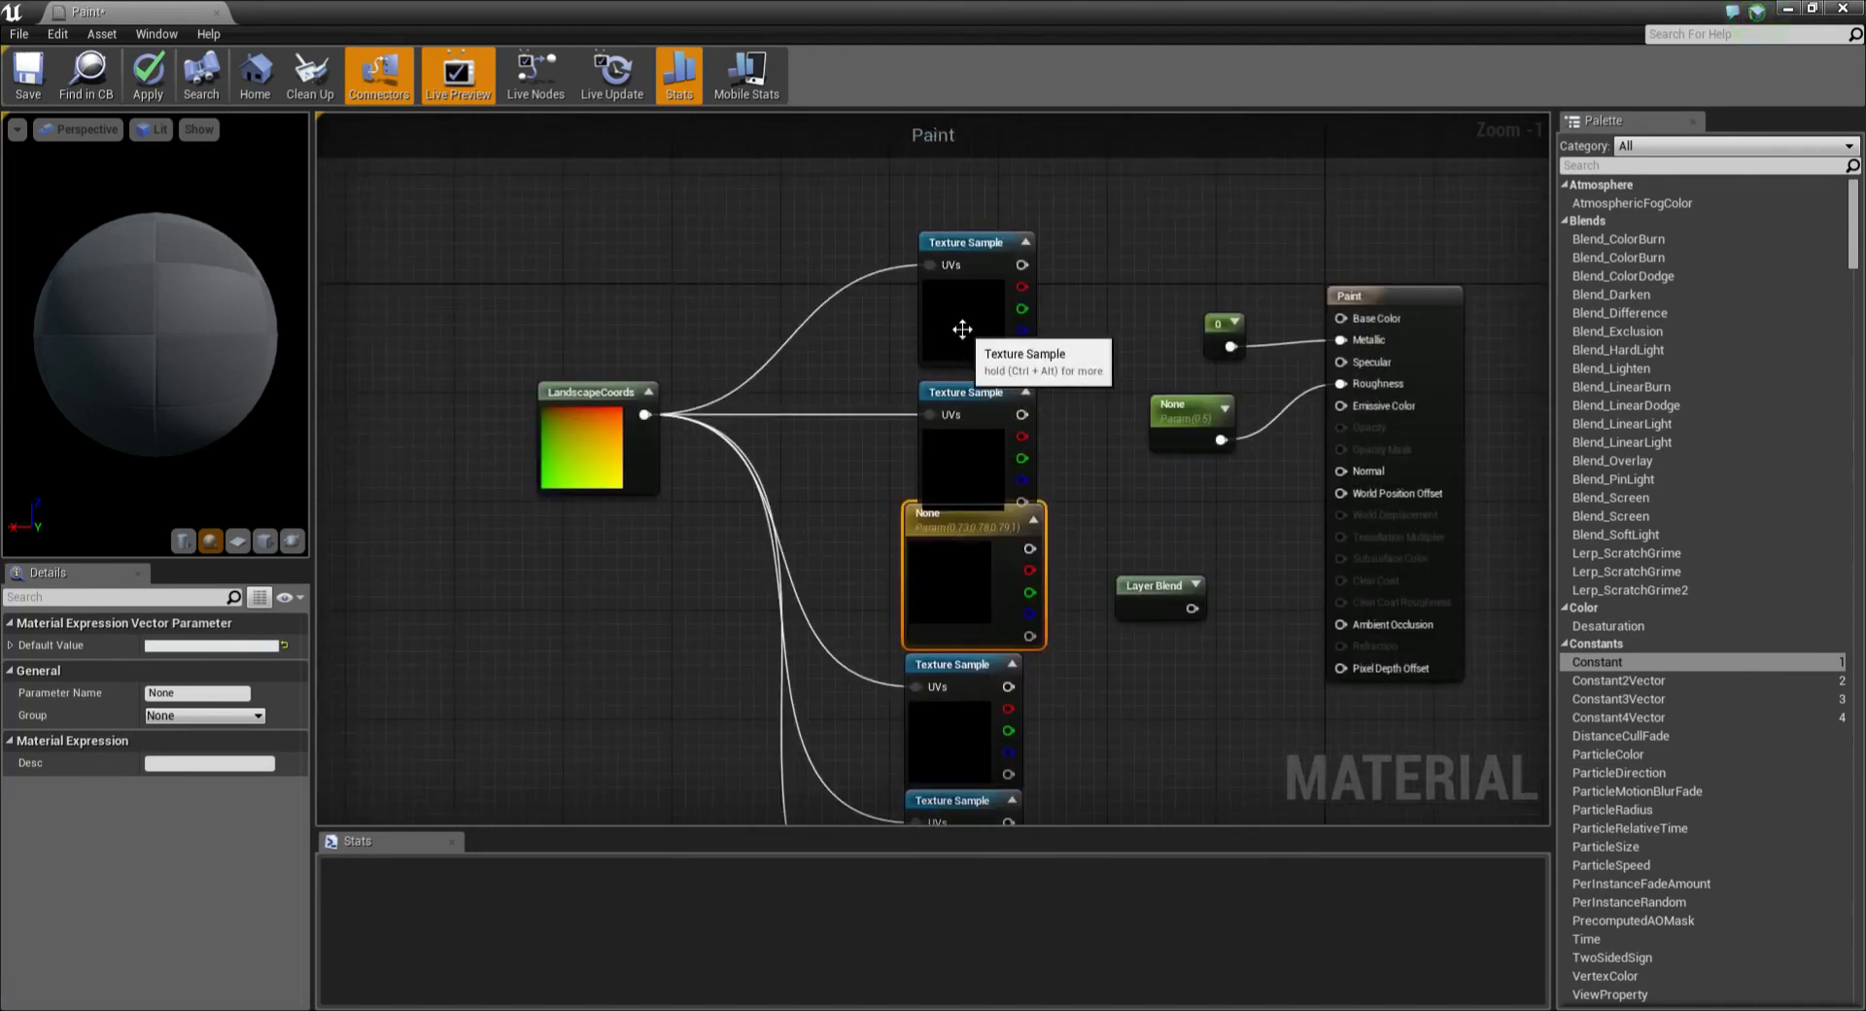
# Step: Assign T_ground_Moss_D to the top Texture Sample
pyautogui.click(962, 329)
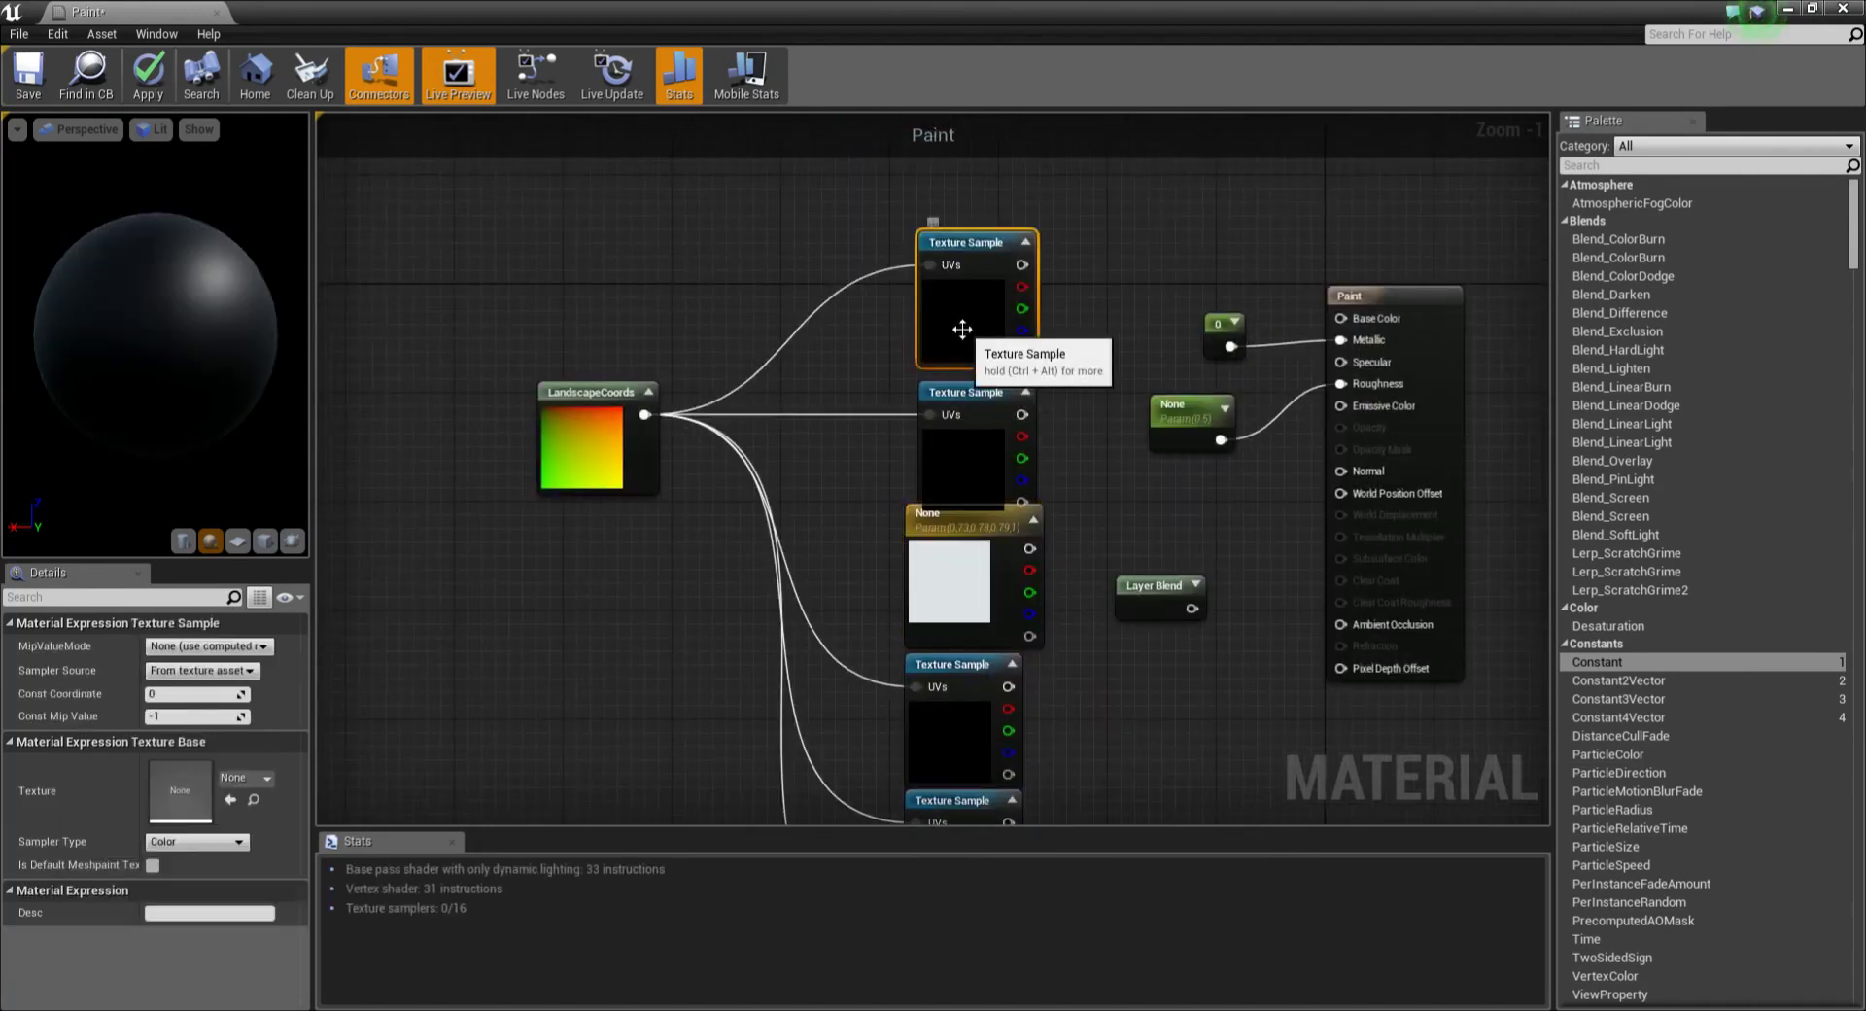
pyautogui.click(249, 779)
pyautogui.write('moss')
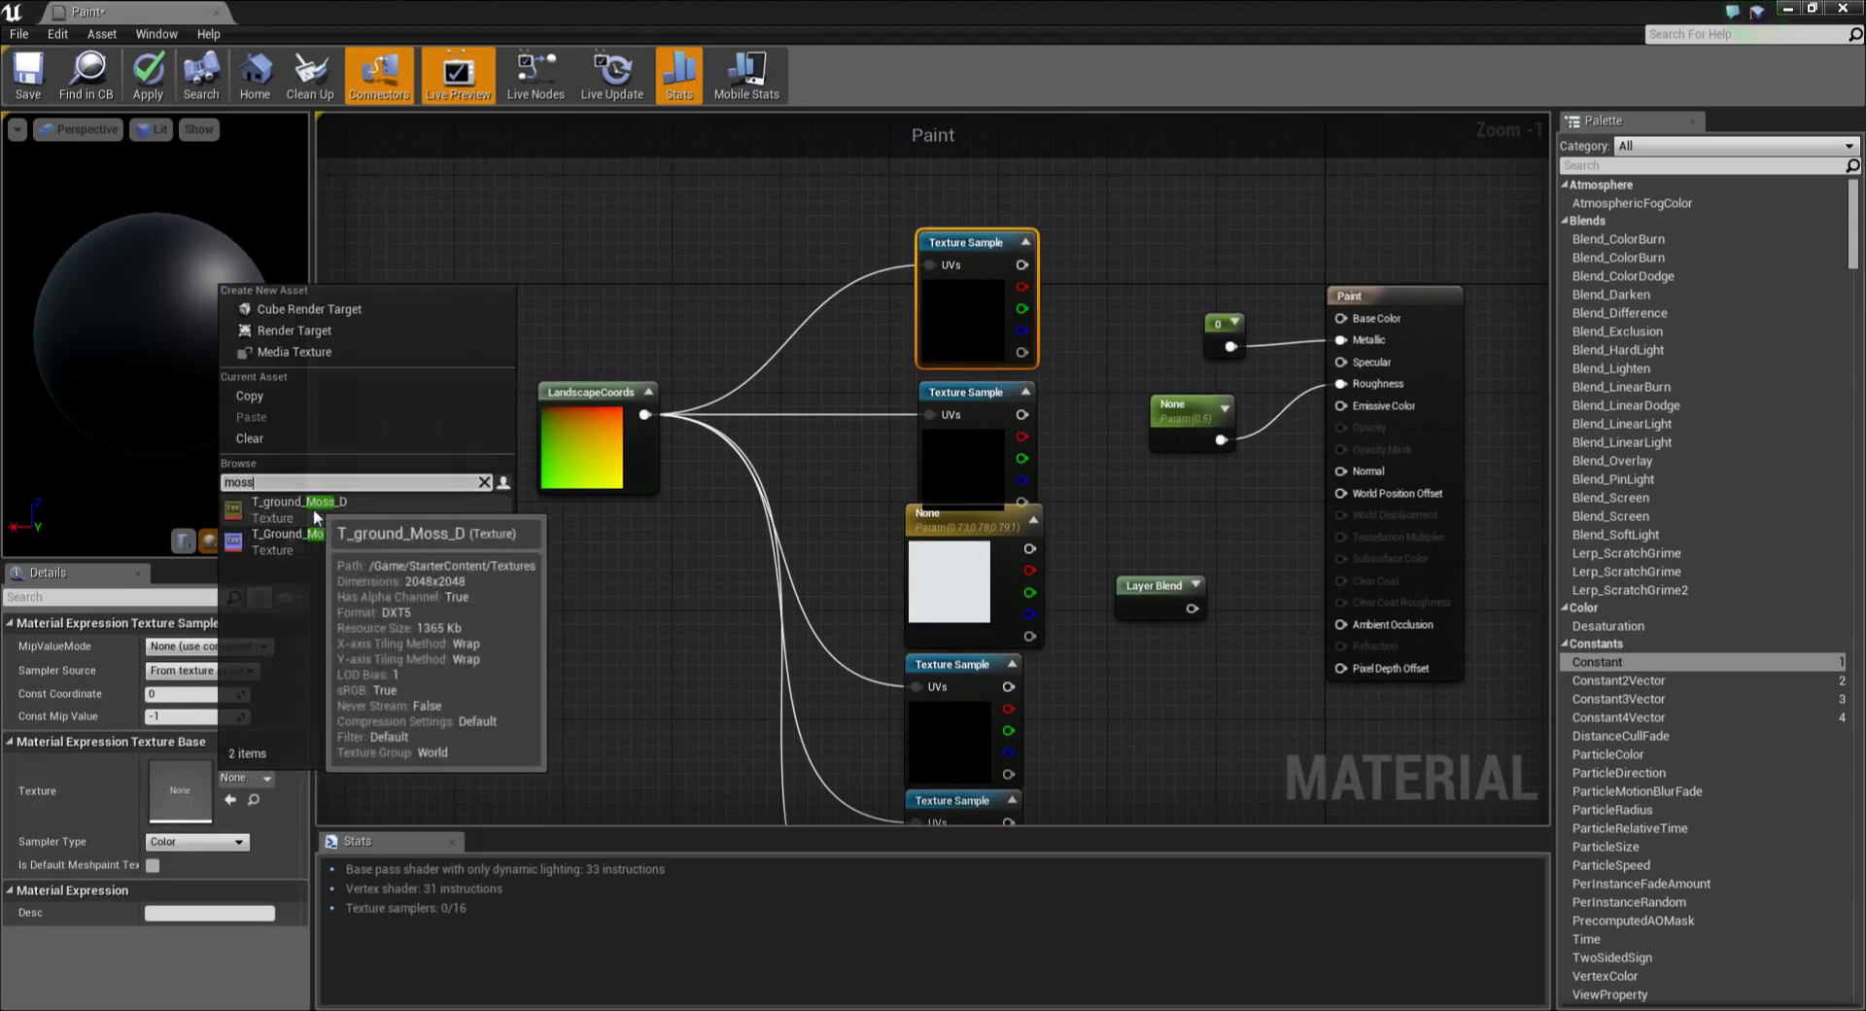
pyautogui.click(258, 512)
# Step: Assign T_Ground_Moss_N as a normal map to the Texture Sample below the vector parameter
pyautogui.click(954, 710)
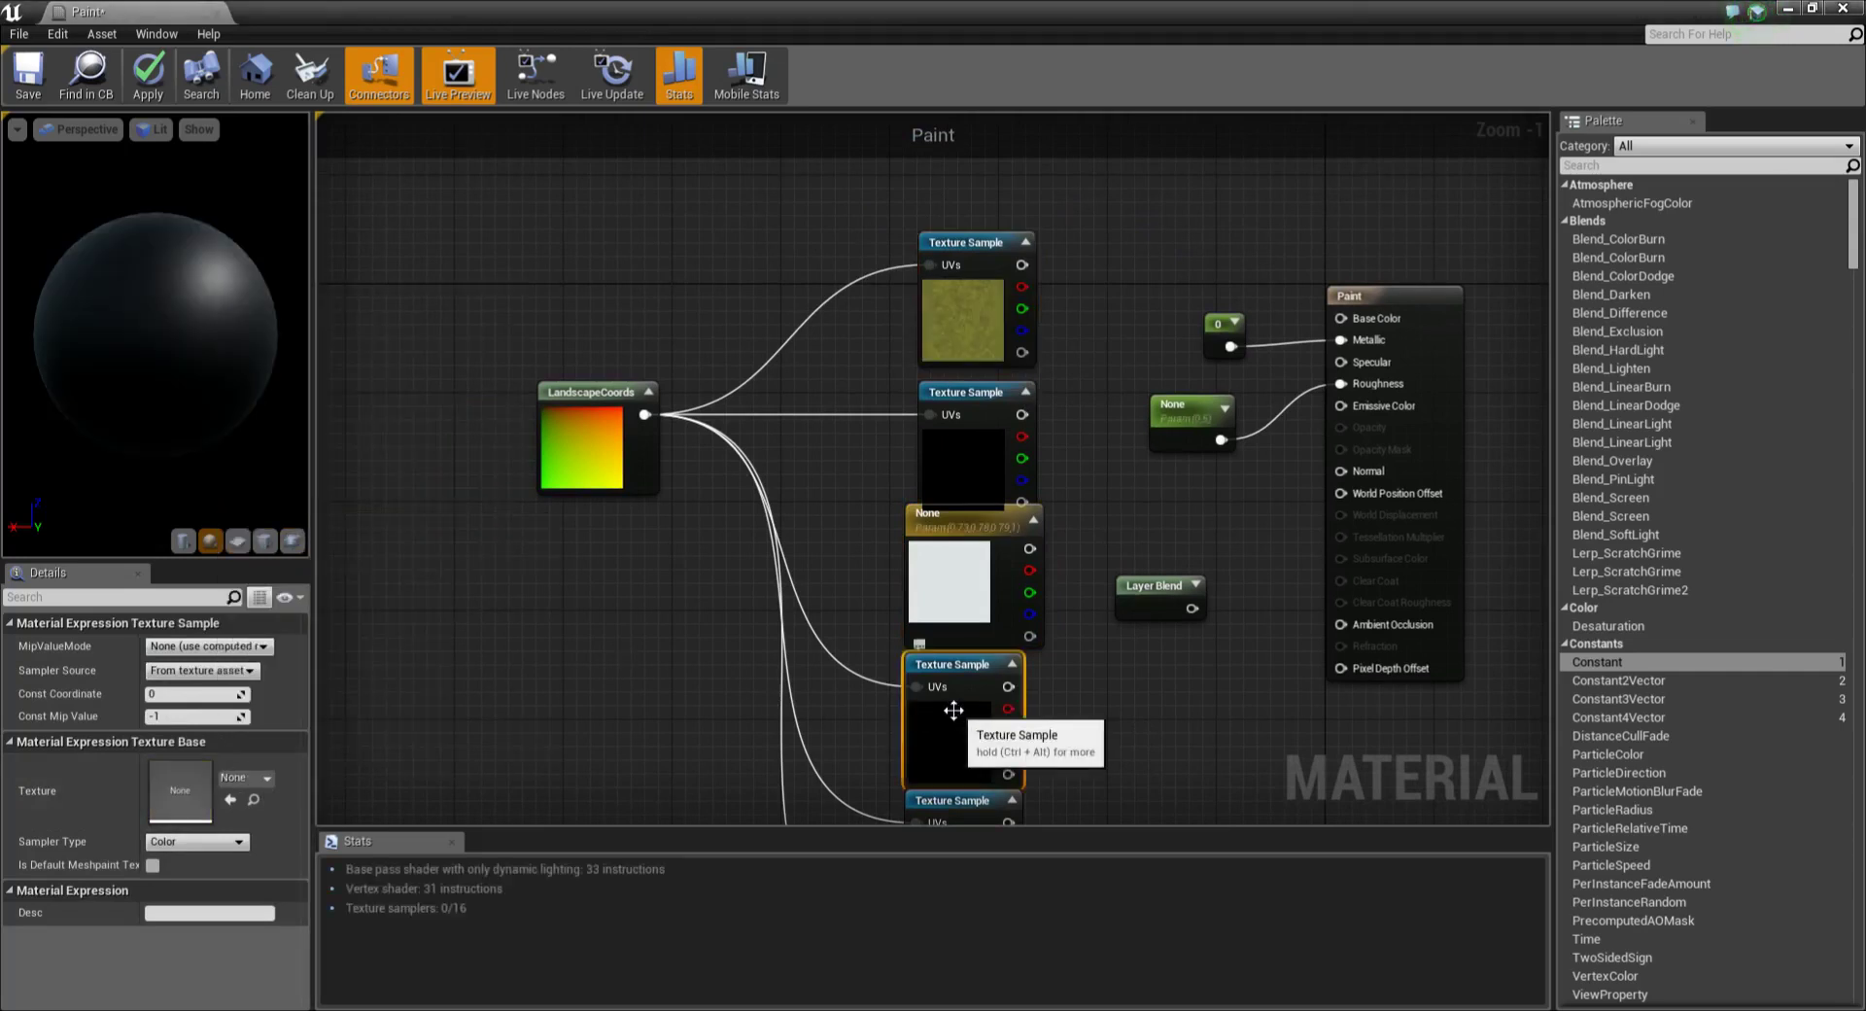
pyautogui.click(239, 782)
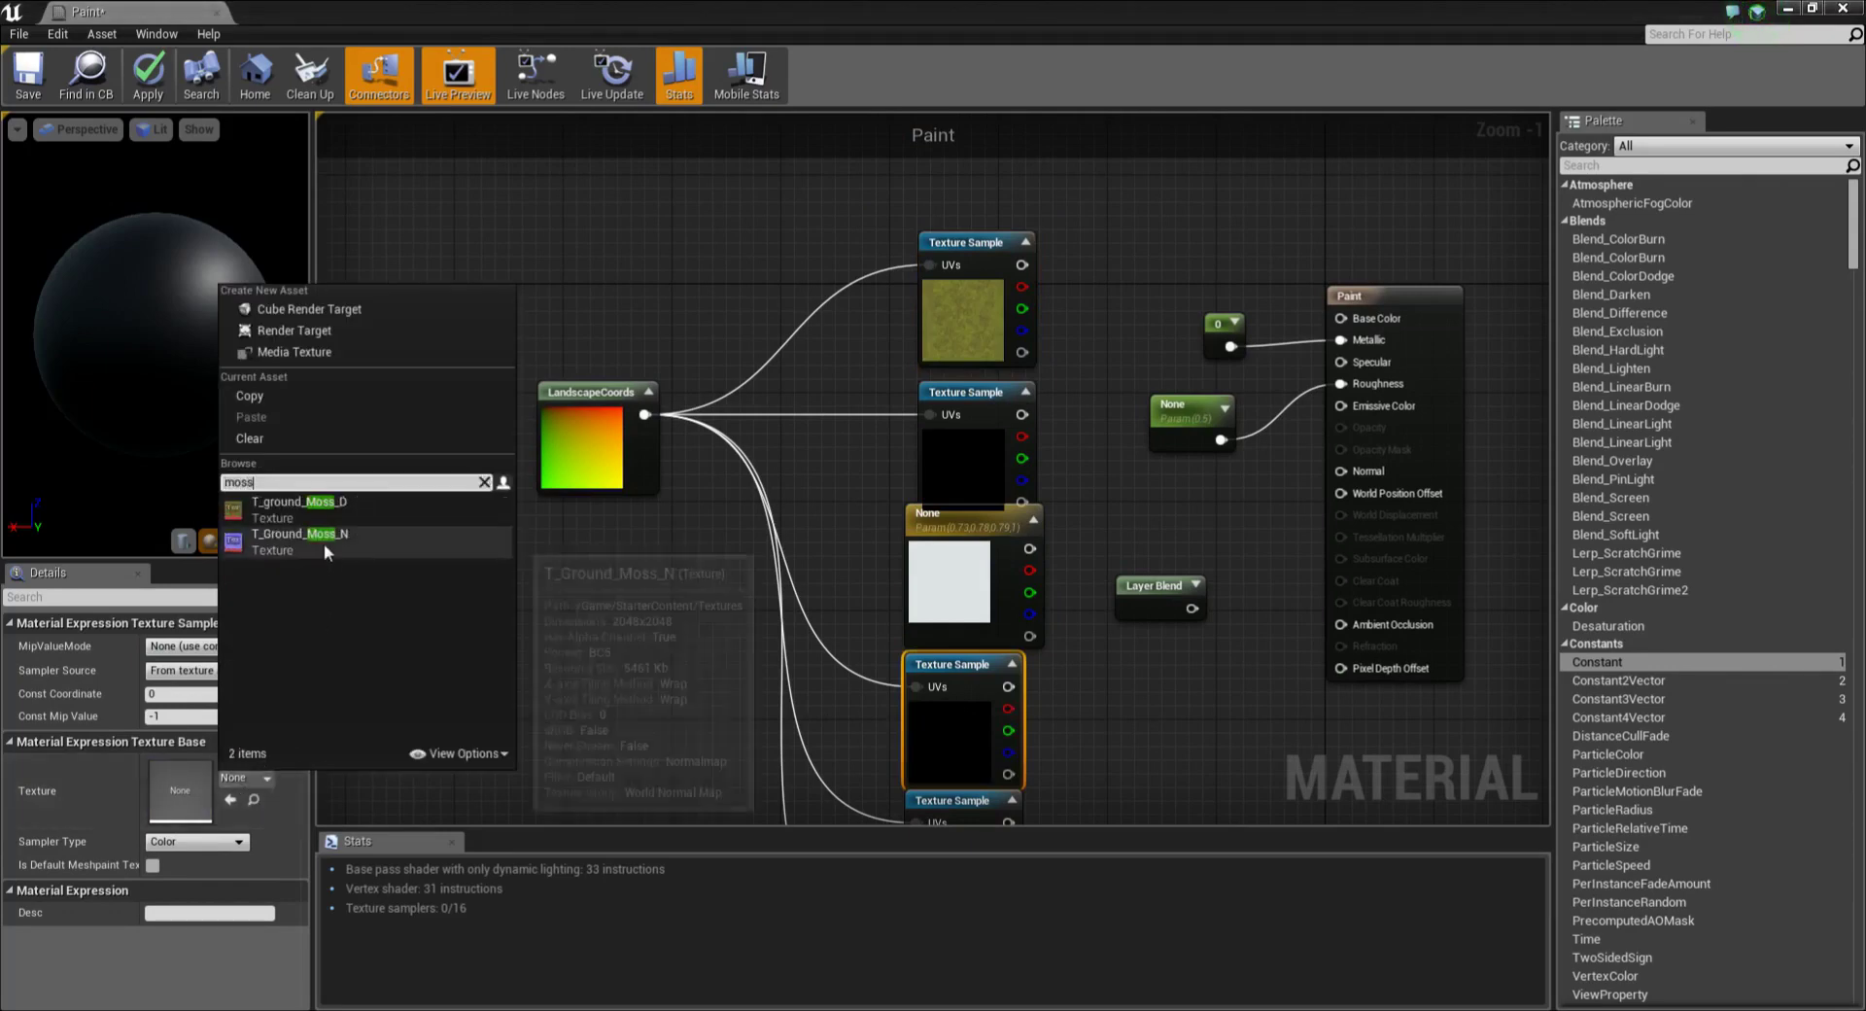
pyautogui.click(324, 544)
pyautogui.moveTo(552, 674); pyautogui.dragTo(527, 461, button='right')
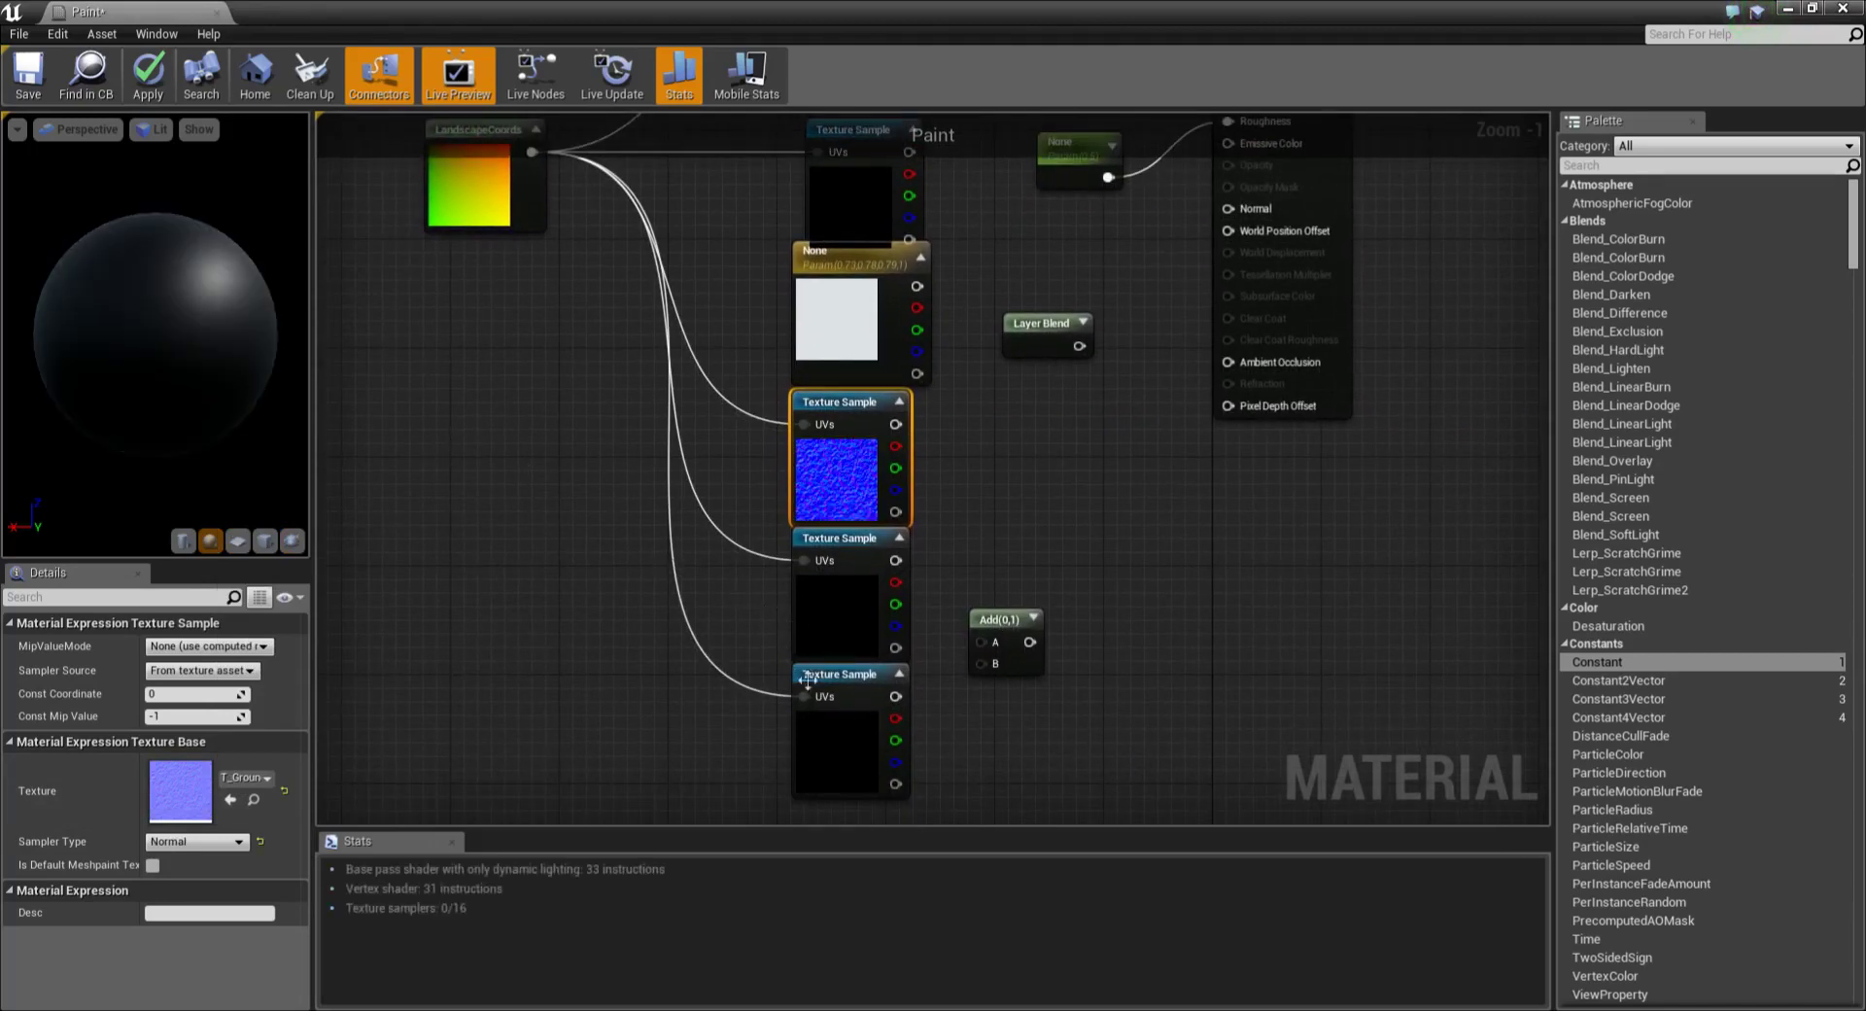
pyautogui.click(826, 608)
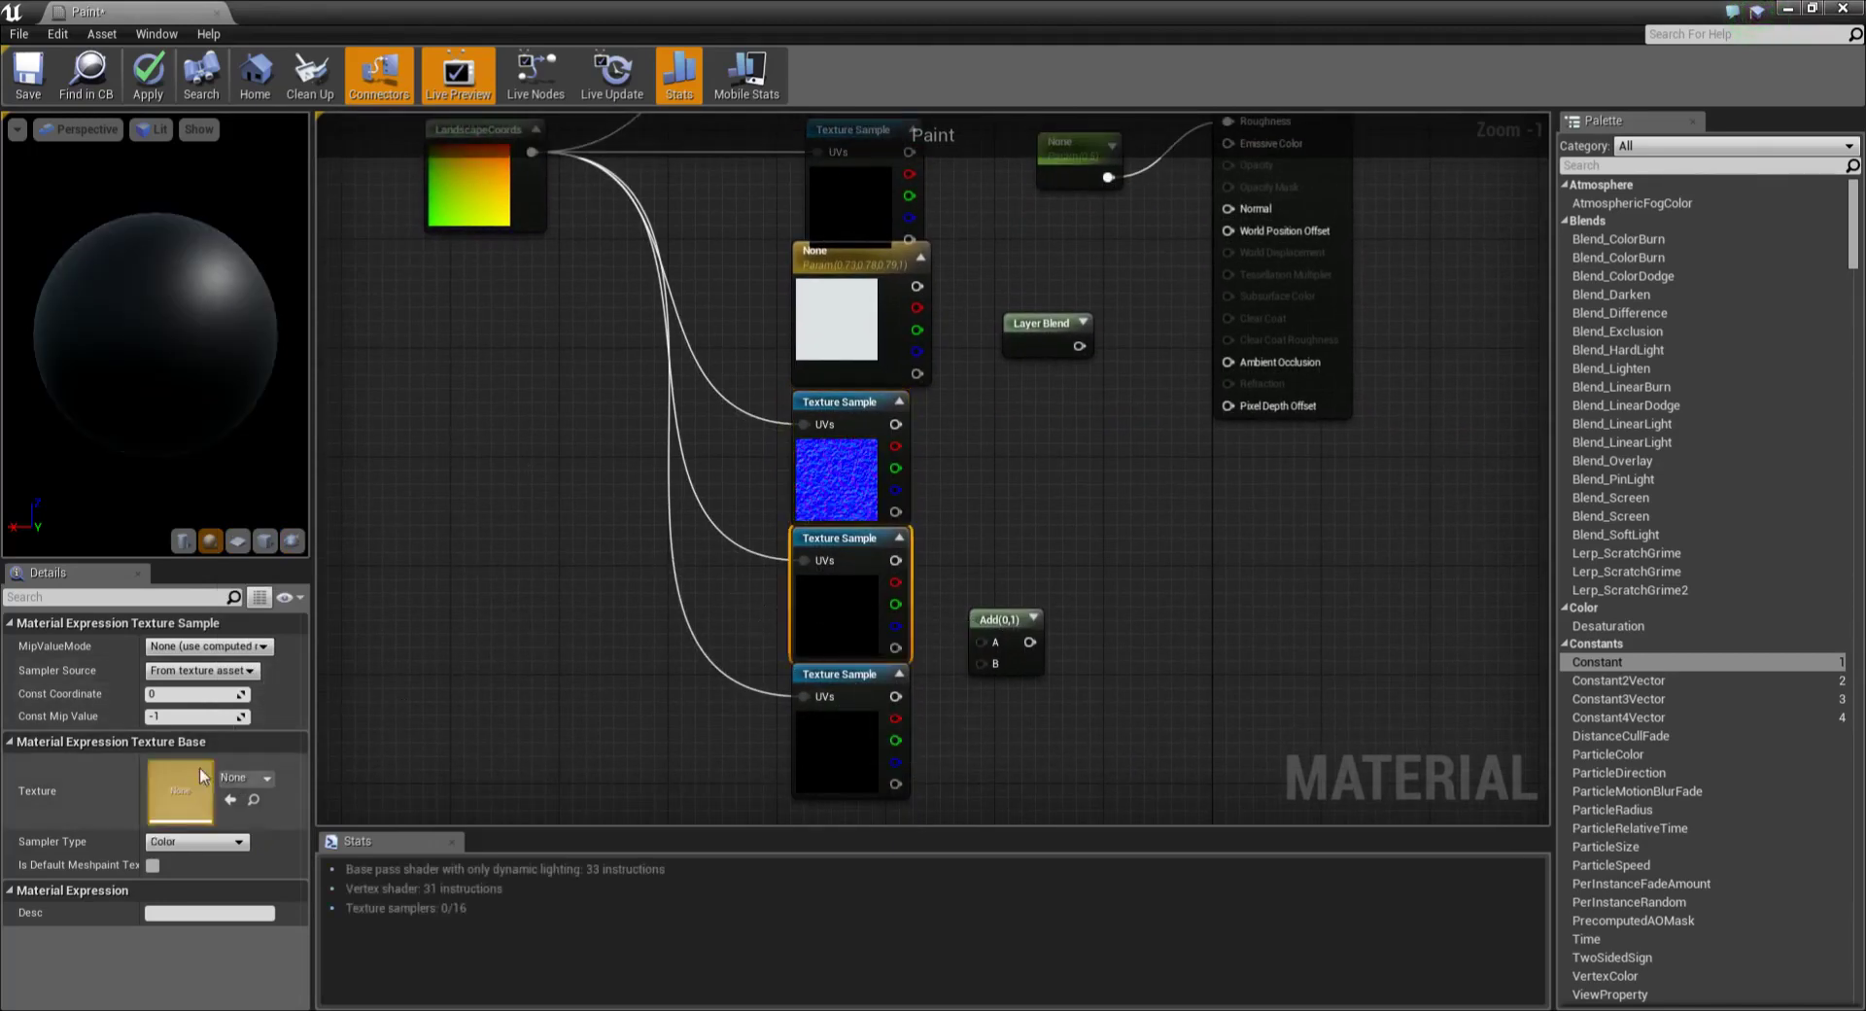
# Step: Assign T_Ground_Grass_N to the selected Texture Sample
pyautogui.click(238, 777)
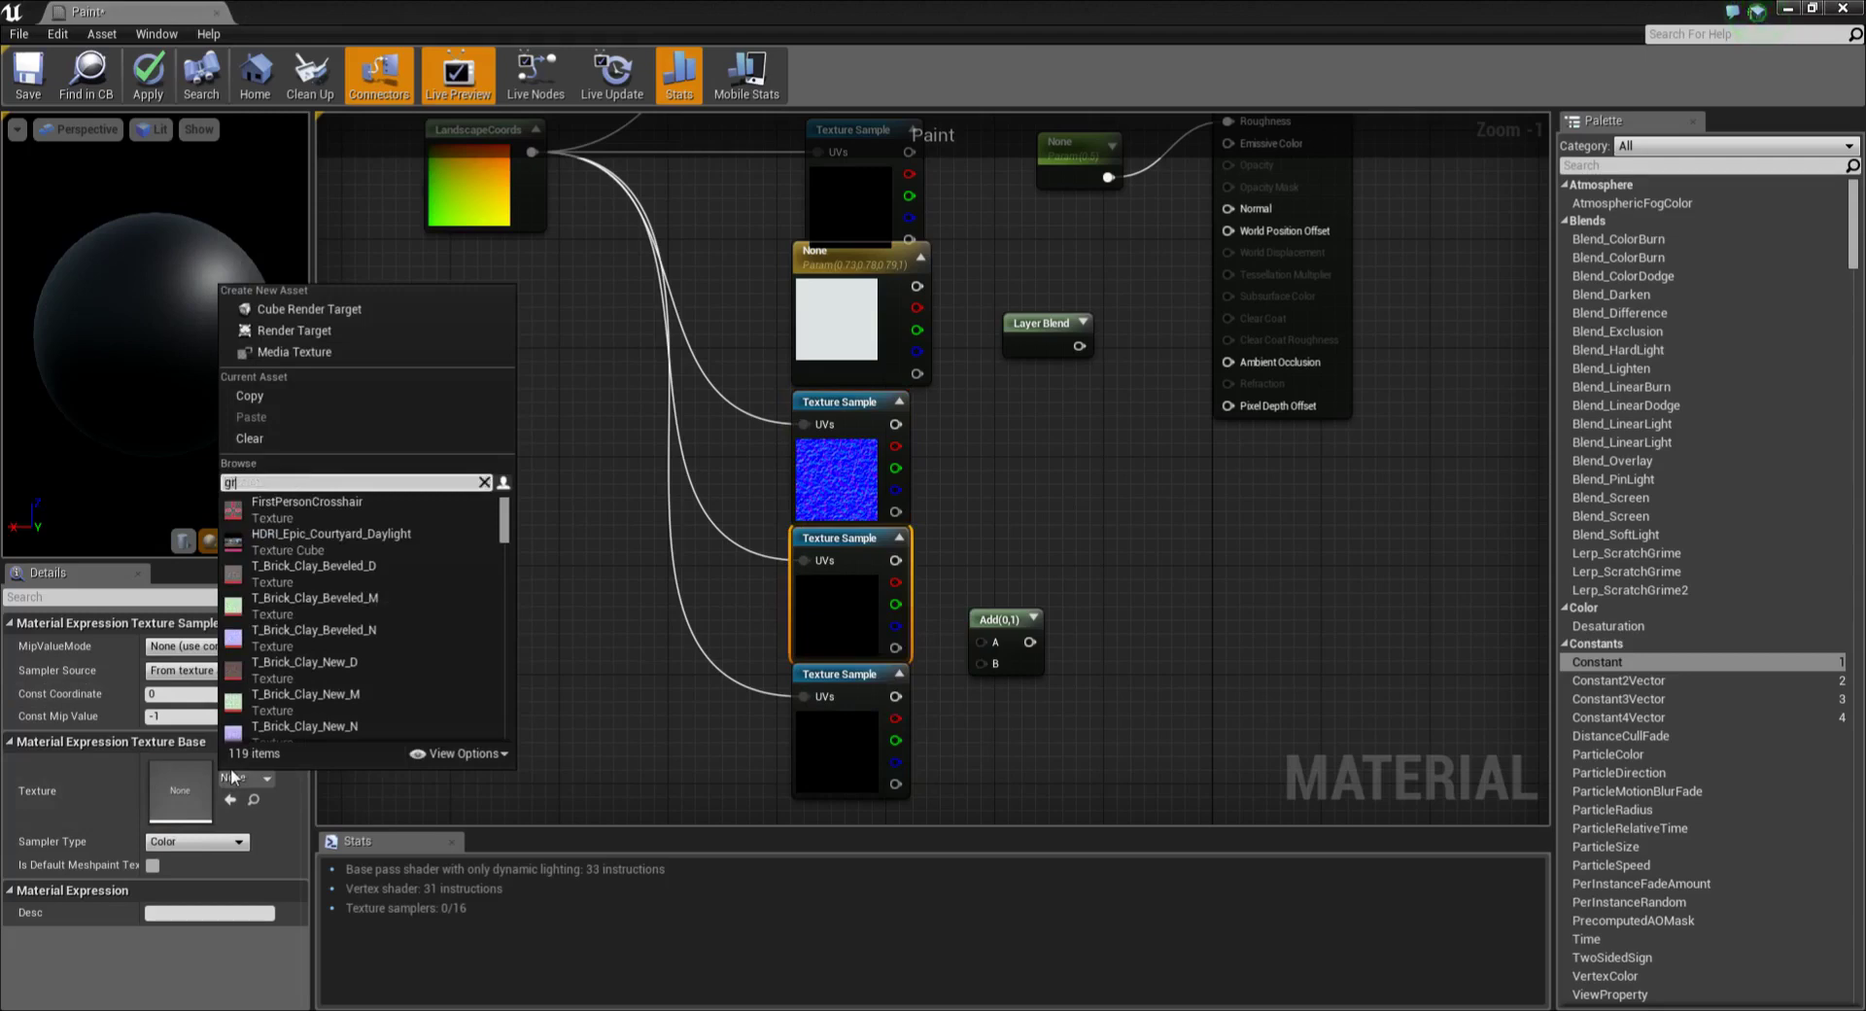
pyautogui.write('as')
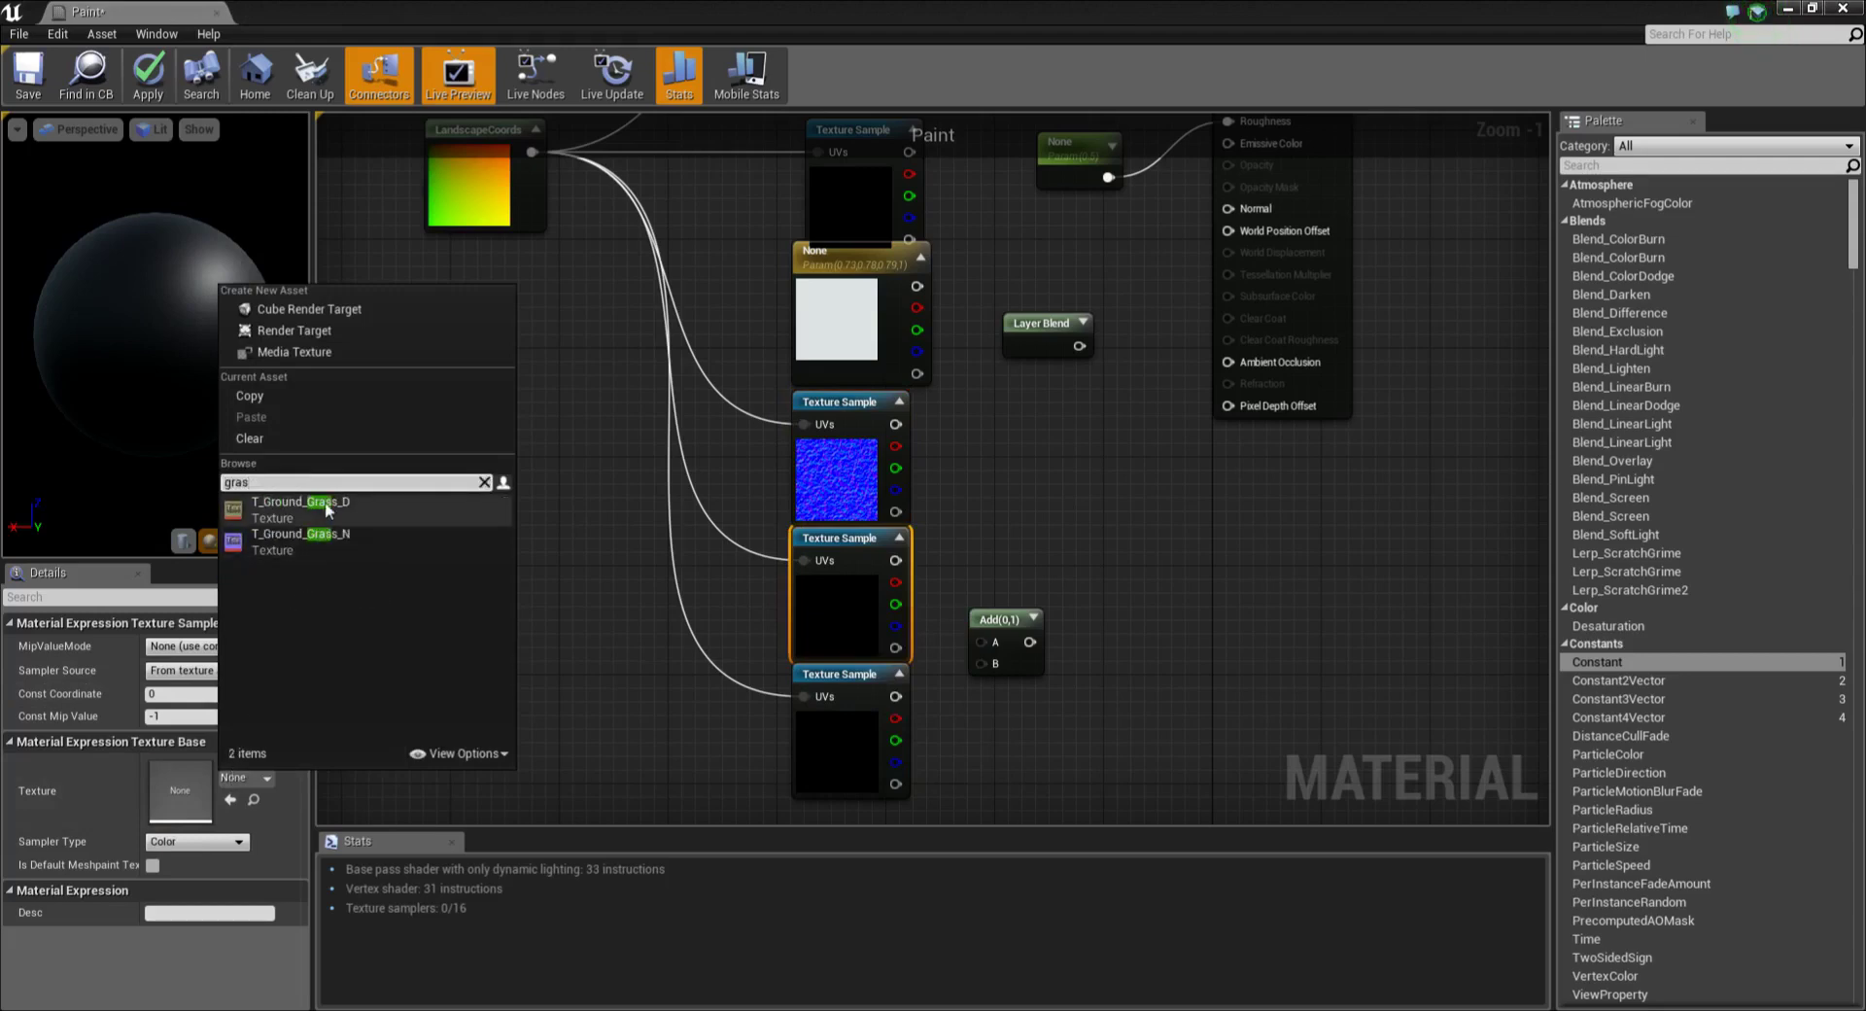
pyautogui.click(323, 538)
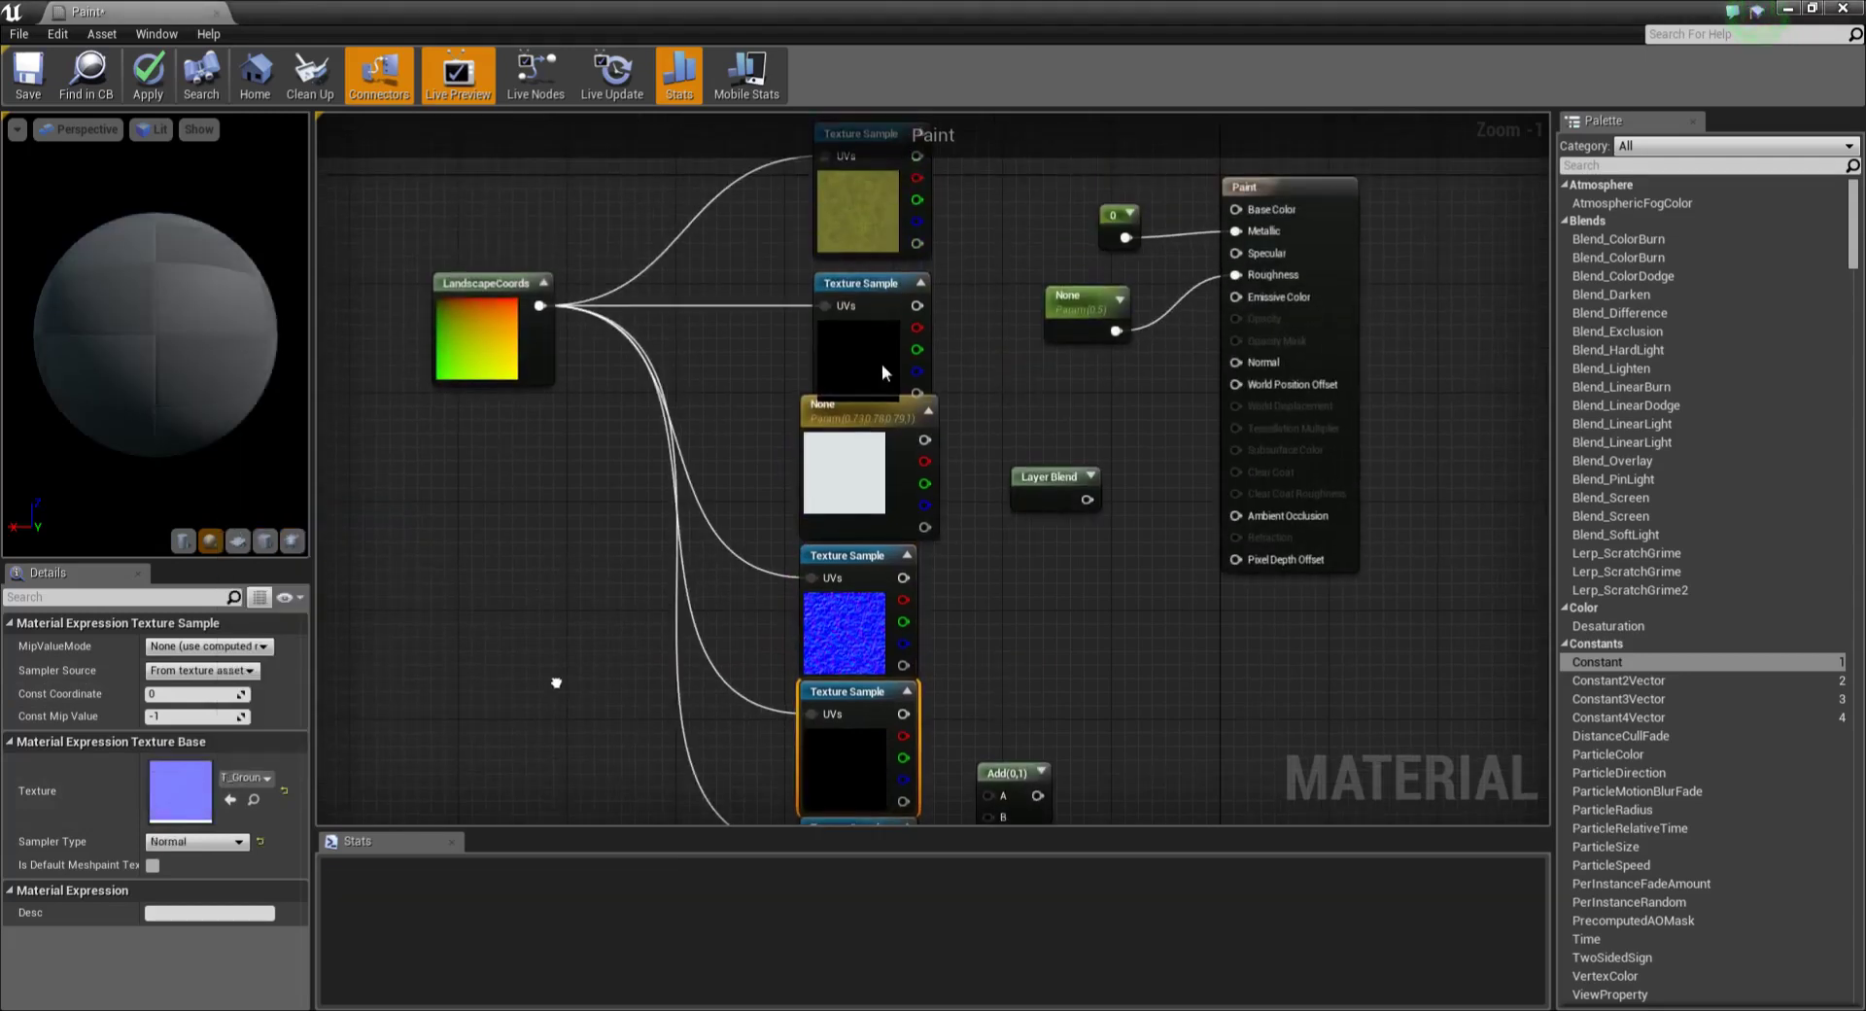
# Step: Assign T_Ground_Grass_D to the second Texture Sample from the top
pyautogui.click(882, 361)
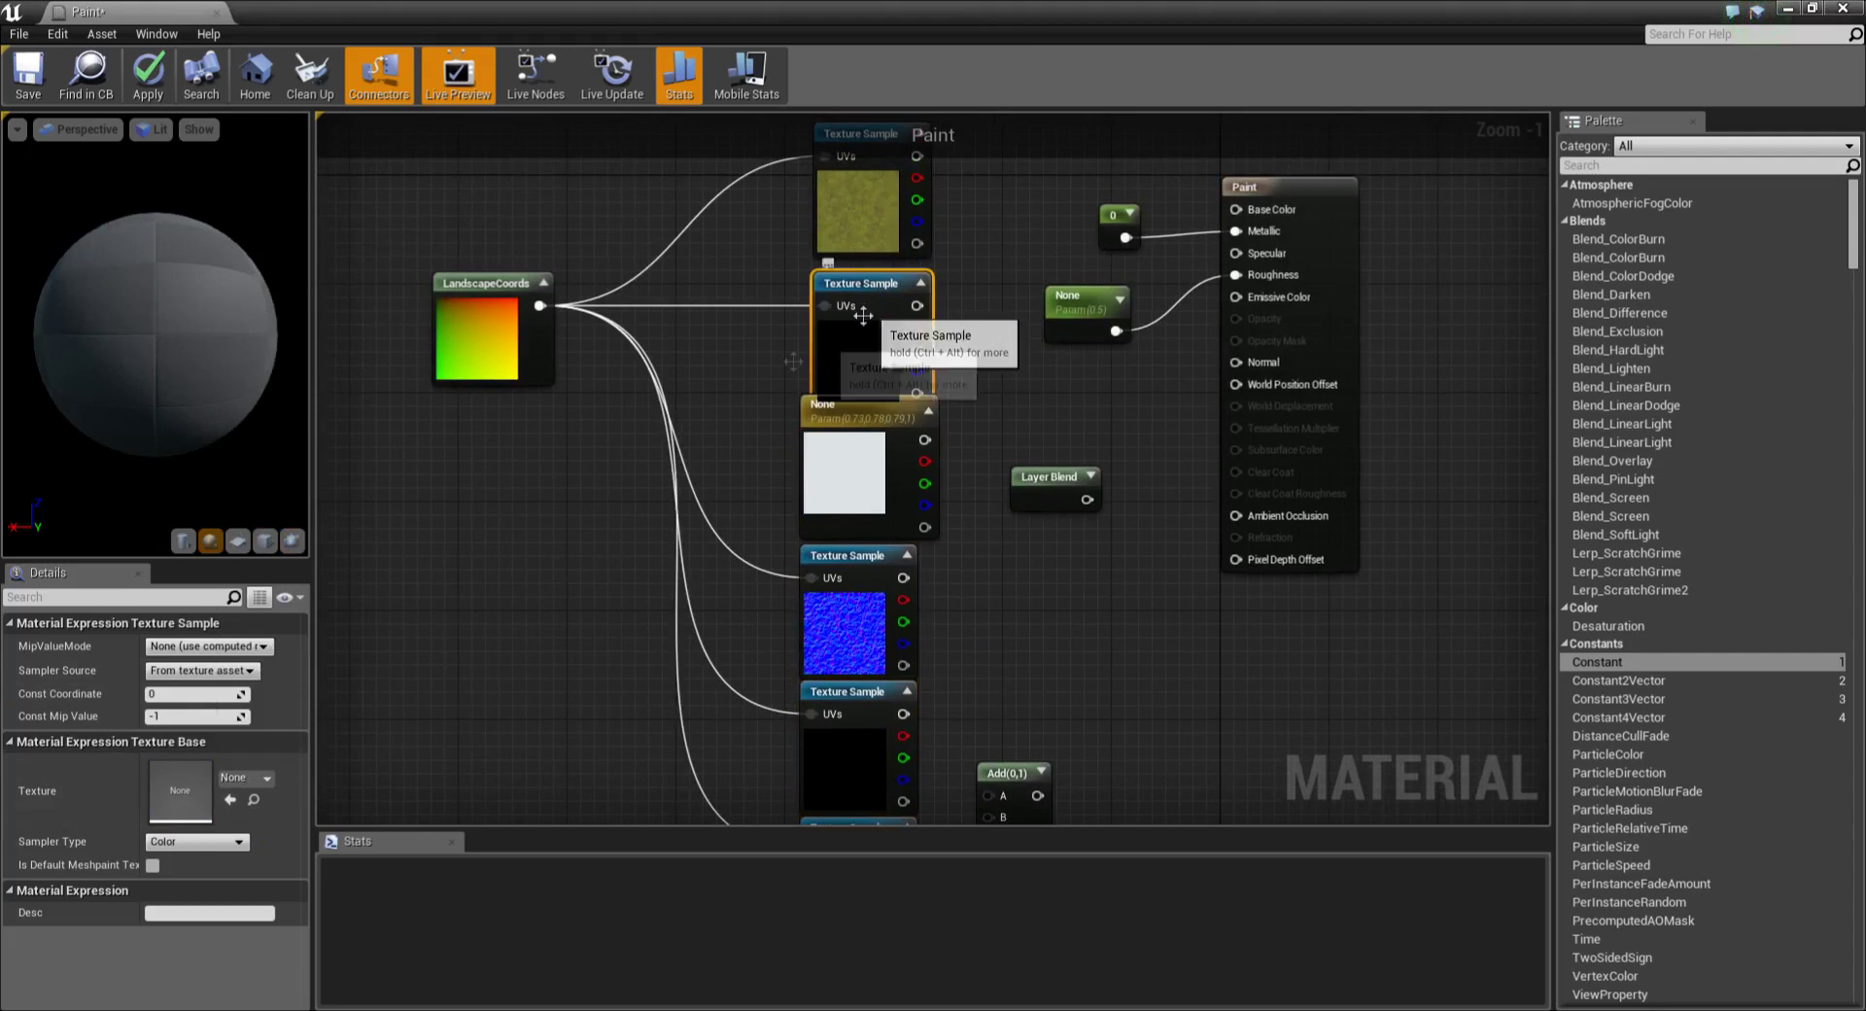
pyautogui.click(263, 779)
pyautogui.write('grass')
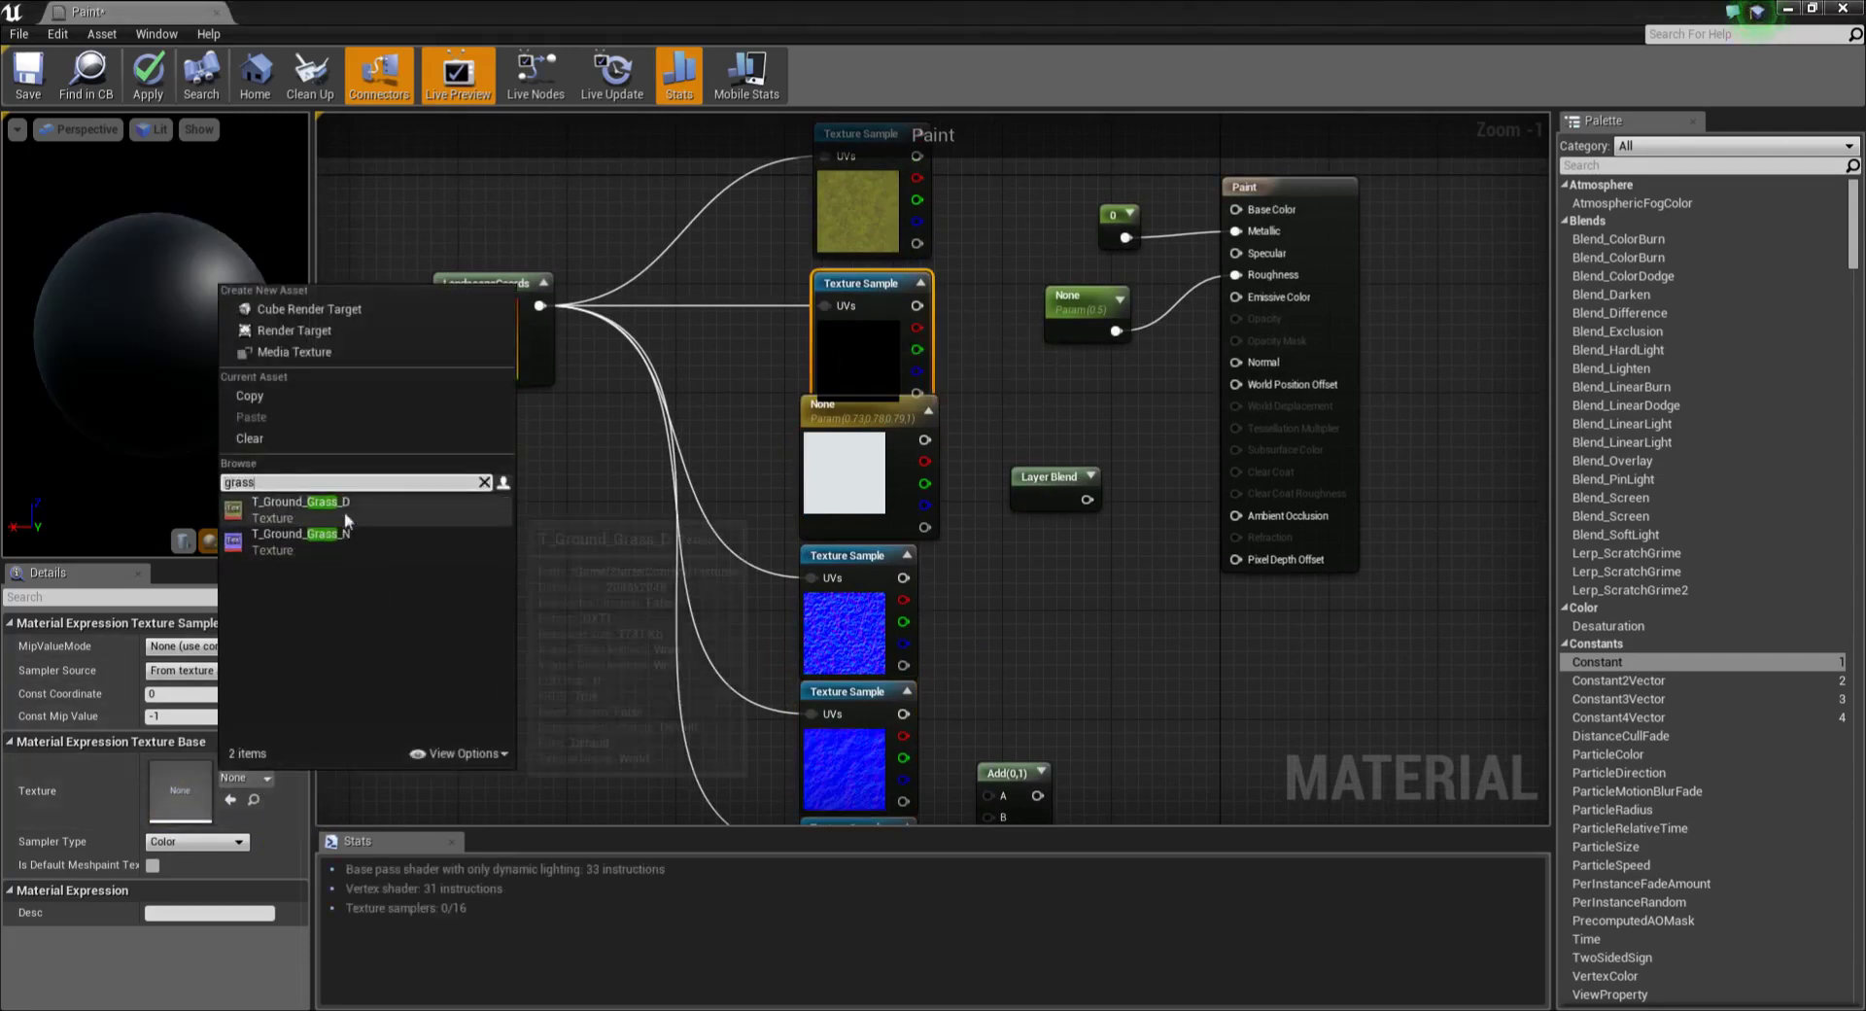
pyautogui.click(344, 511)
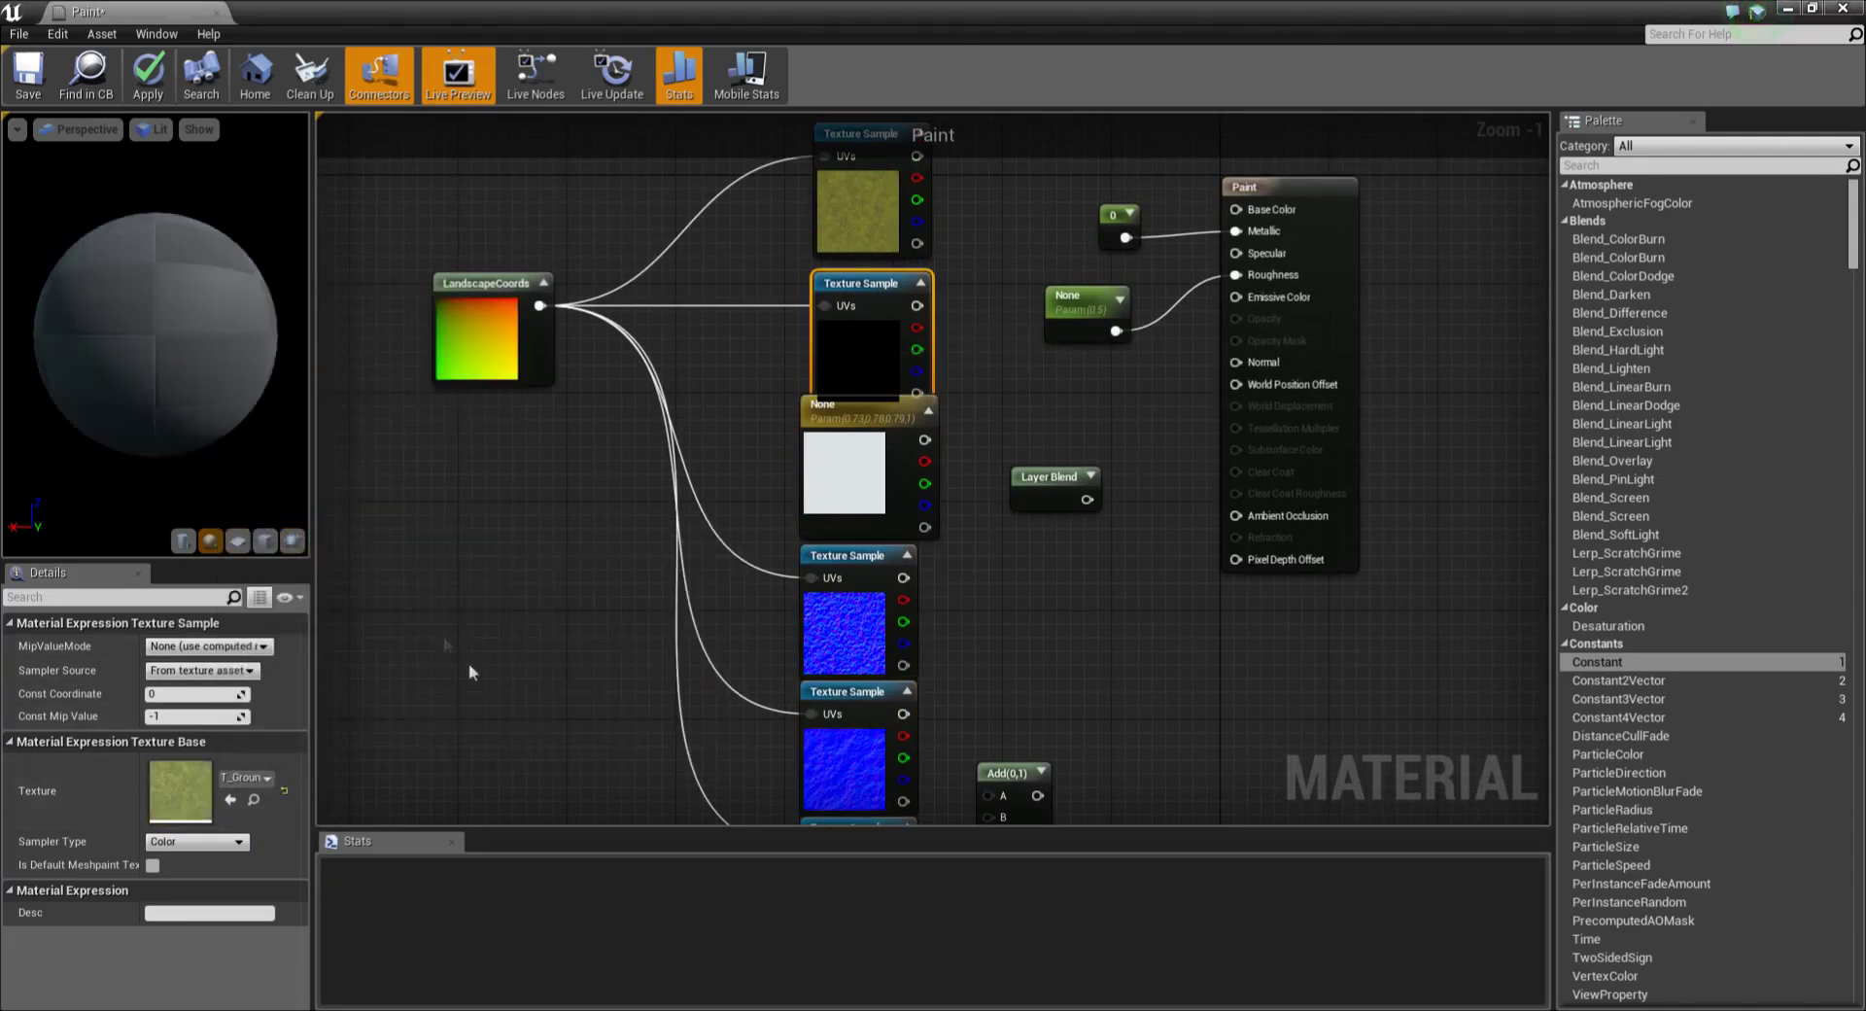
pyautogui.moveTo(521, 698); pyautogui.dragTo(479, 436, button='right')
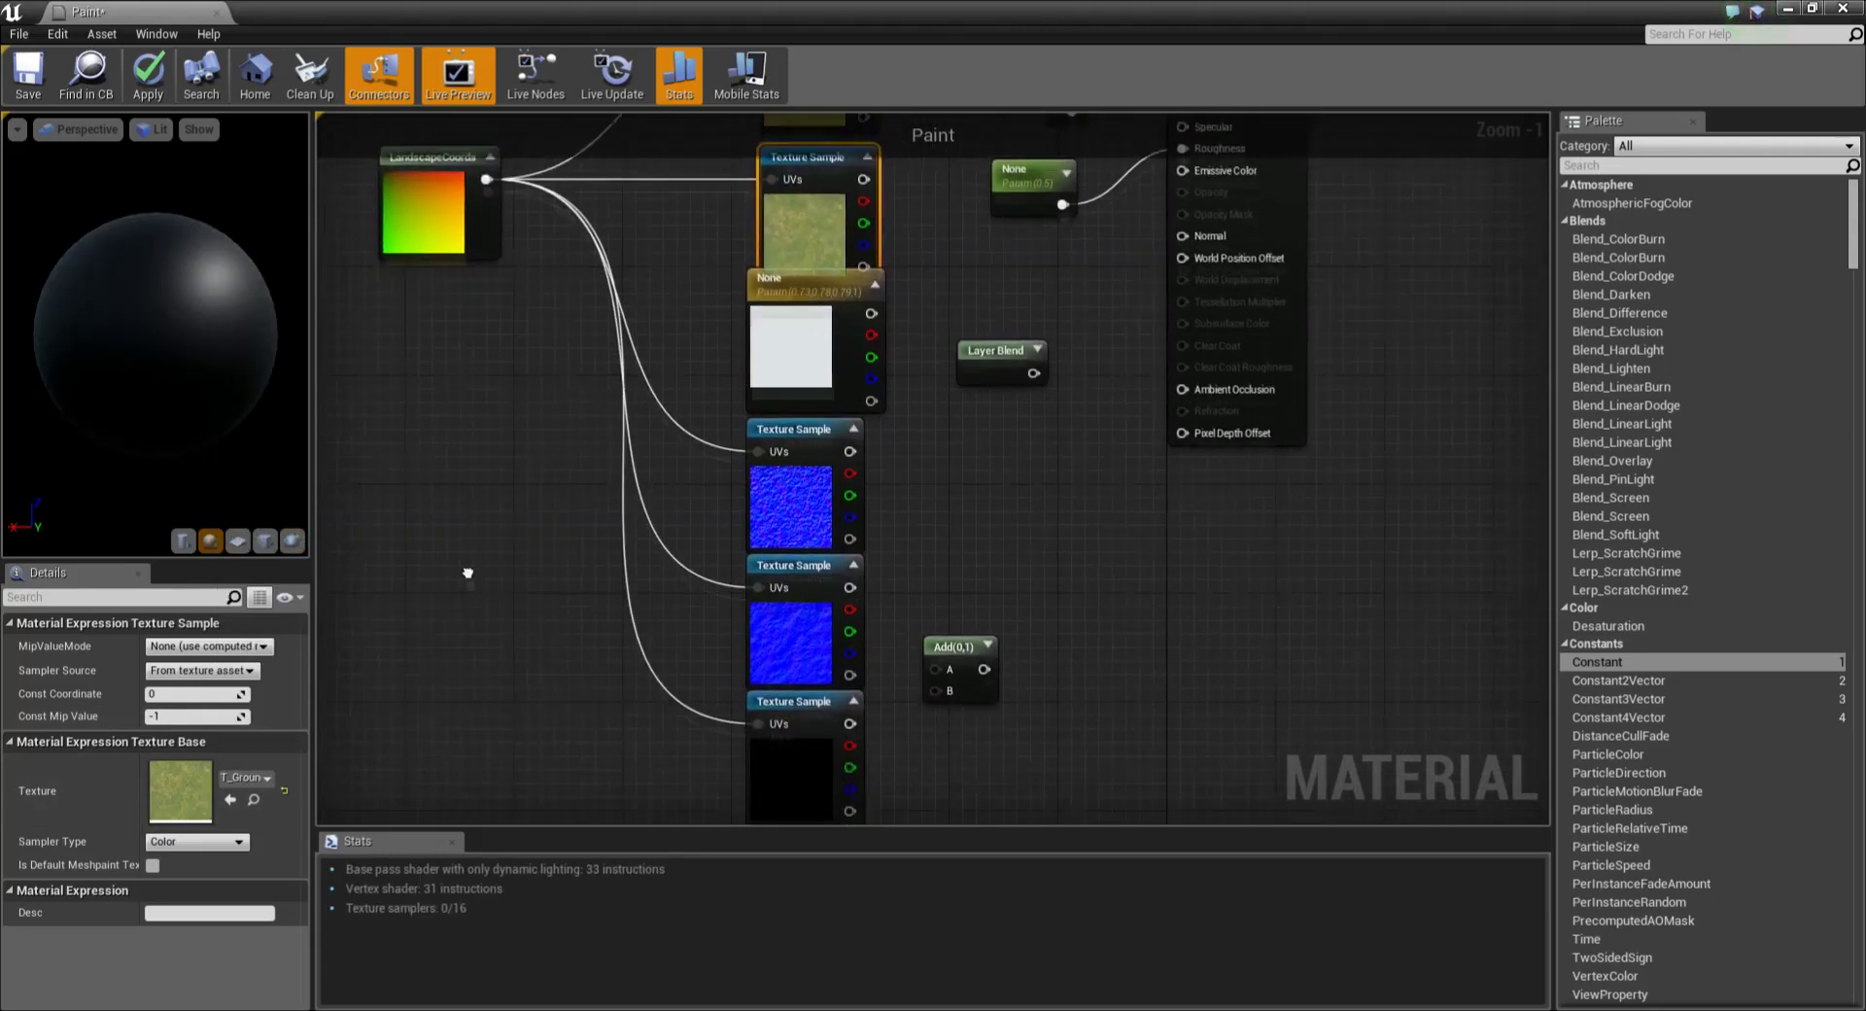
pyautogui.click(804, 653)
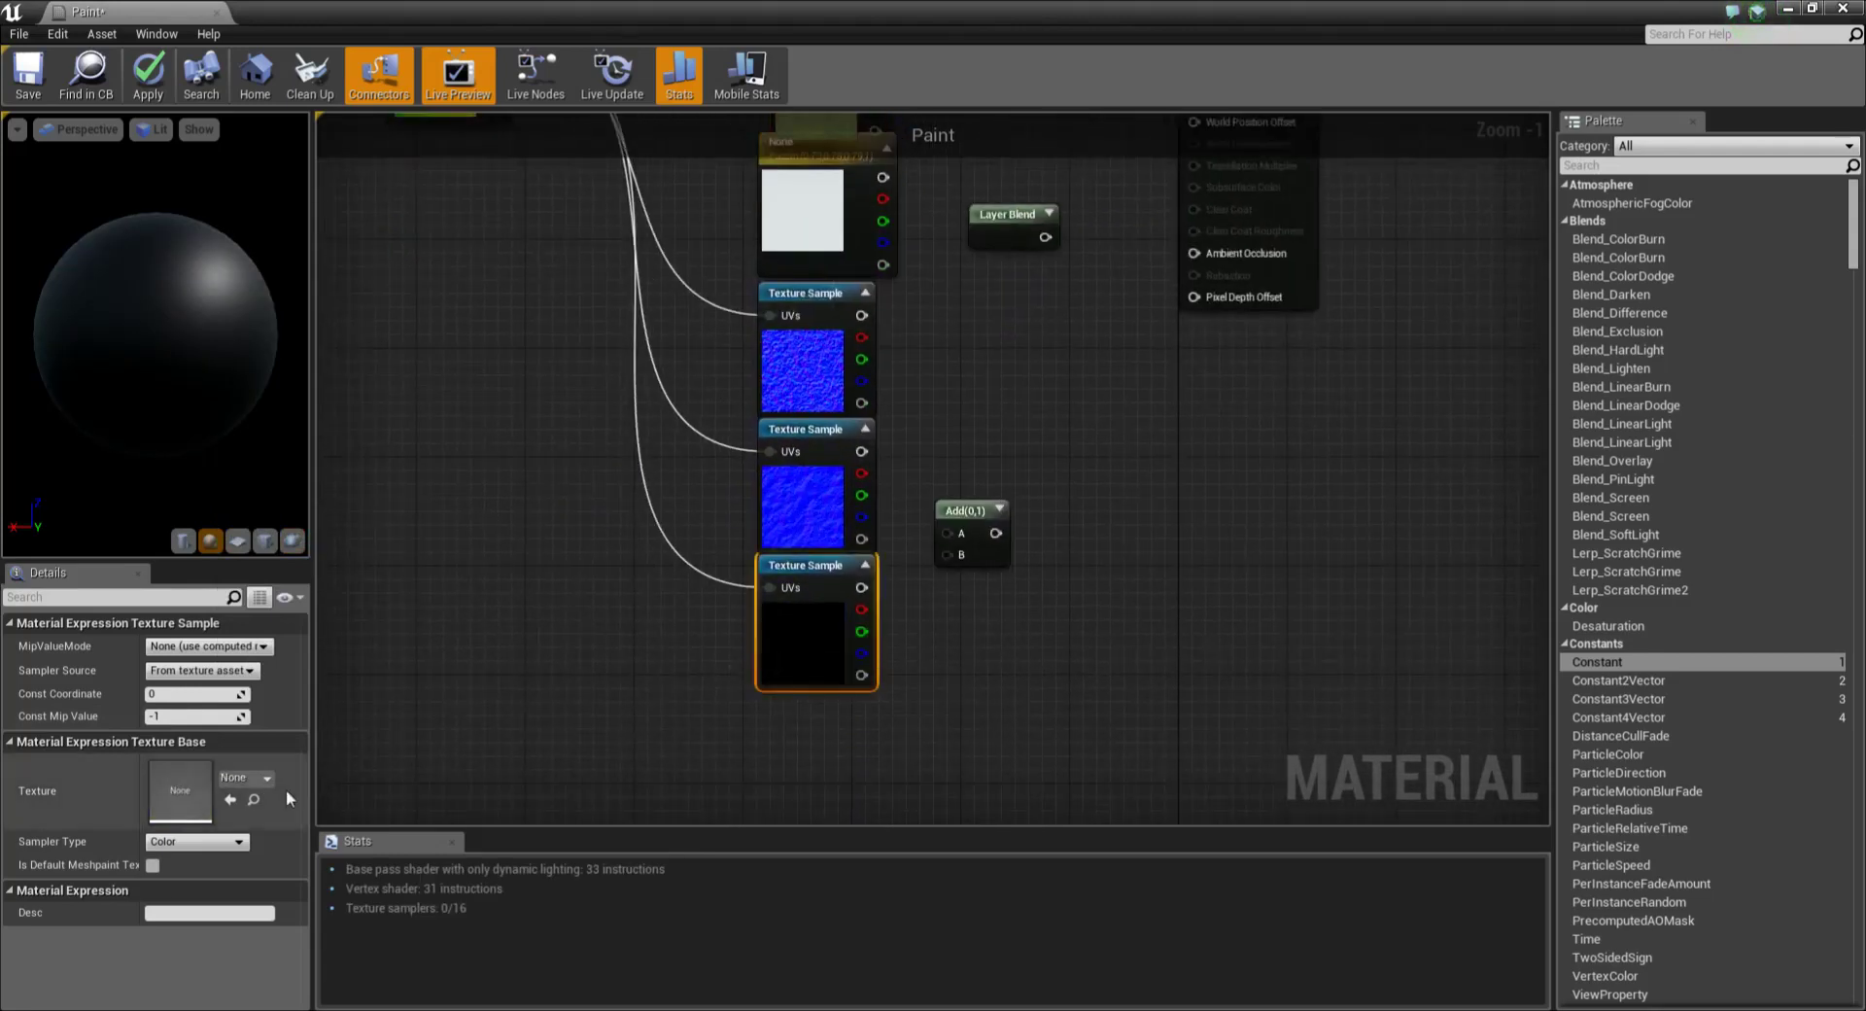
# Step: Assign the T_Ground normal texture to the bottom Texture Sample
pyautogui.click(264, 777)
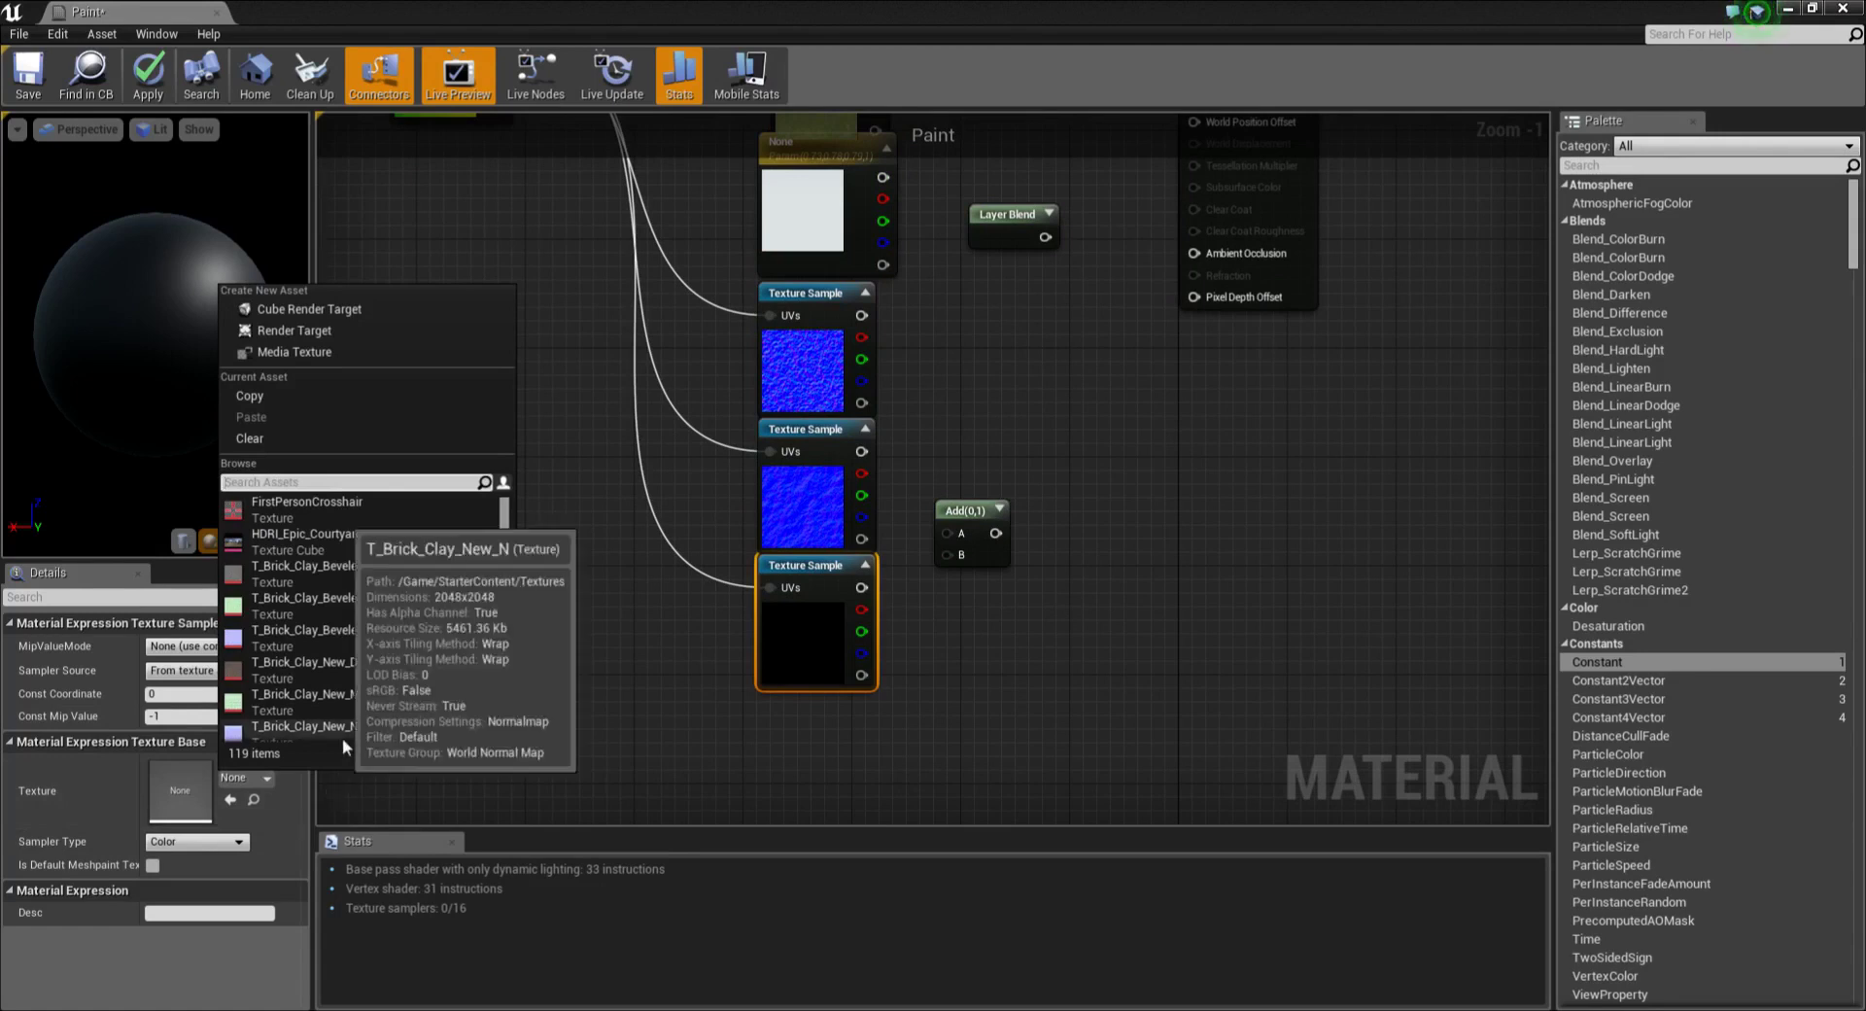
pyautogui.scroll(-2, 443, 674)
pyautogui.scroll(-2, 439, 672)
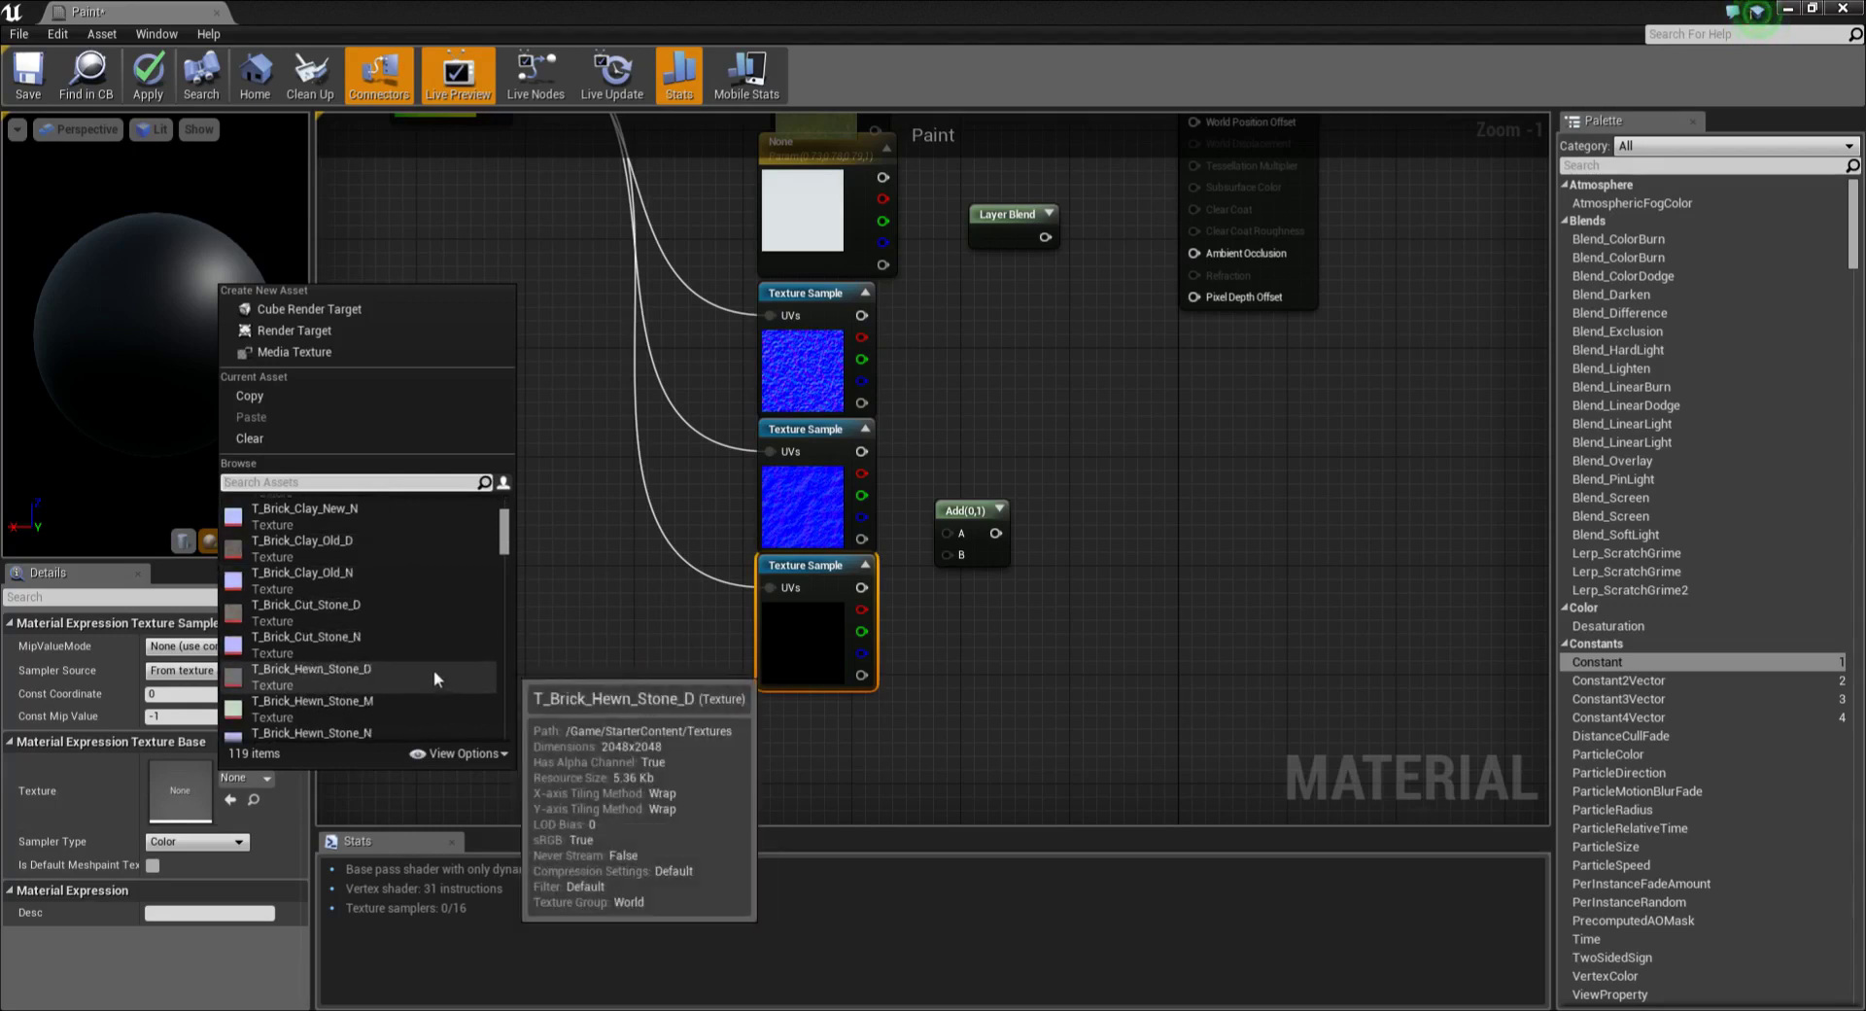
pyautogui.write('gr')
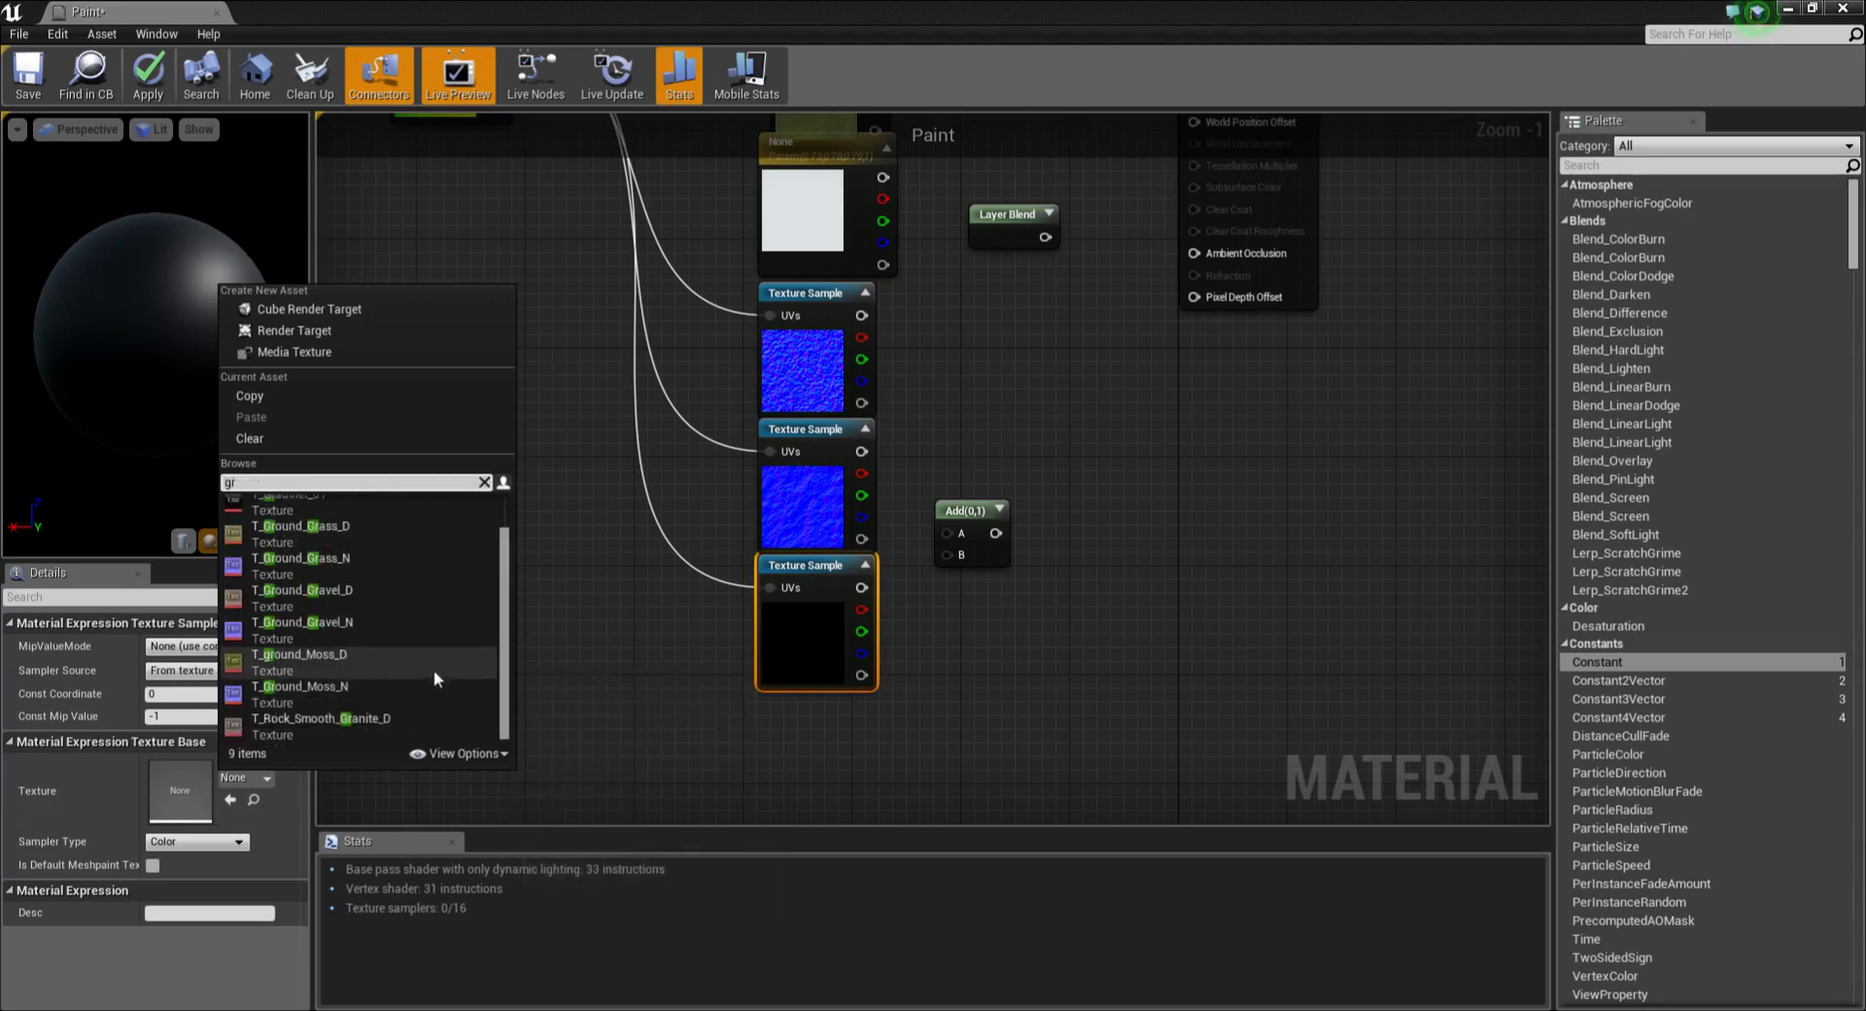
pyautogui.click(393, 632)
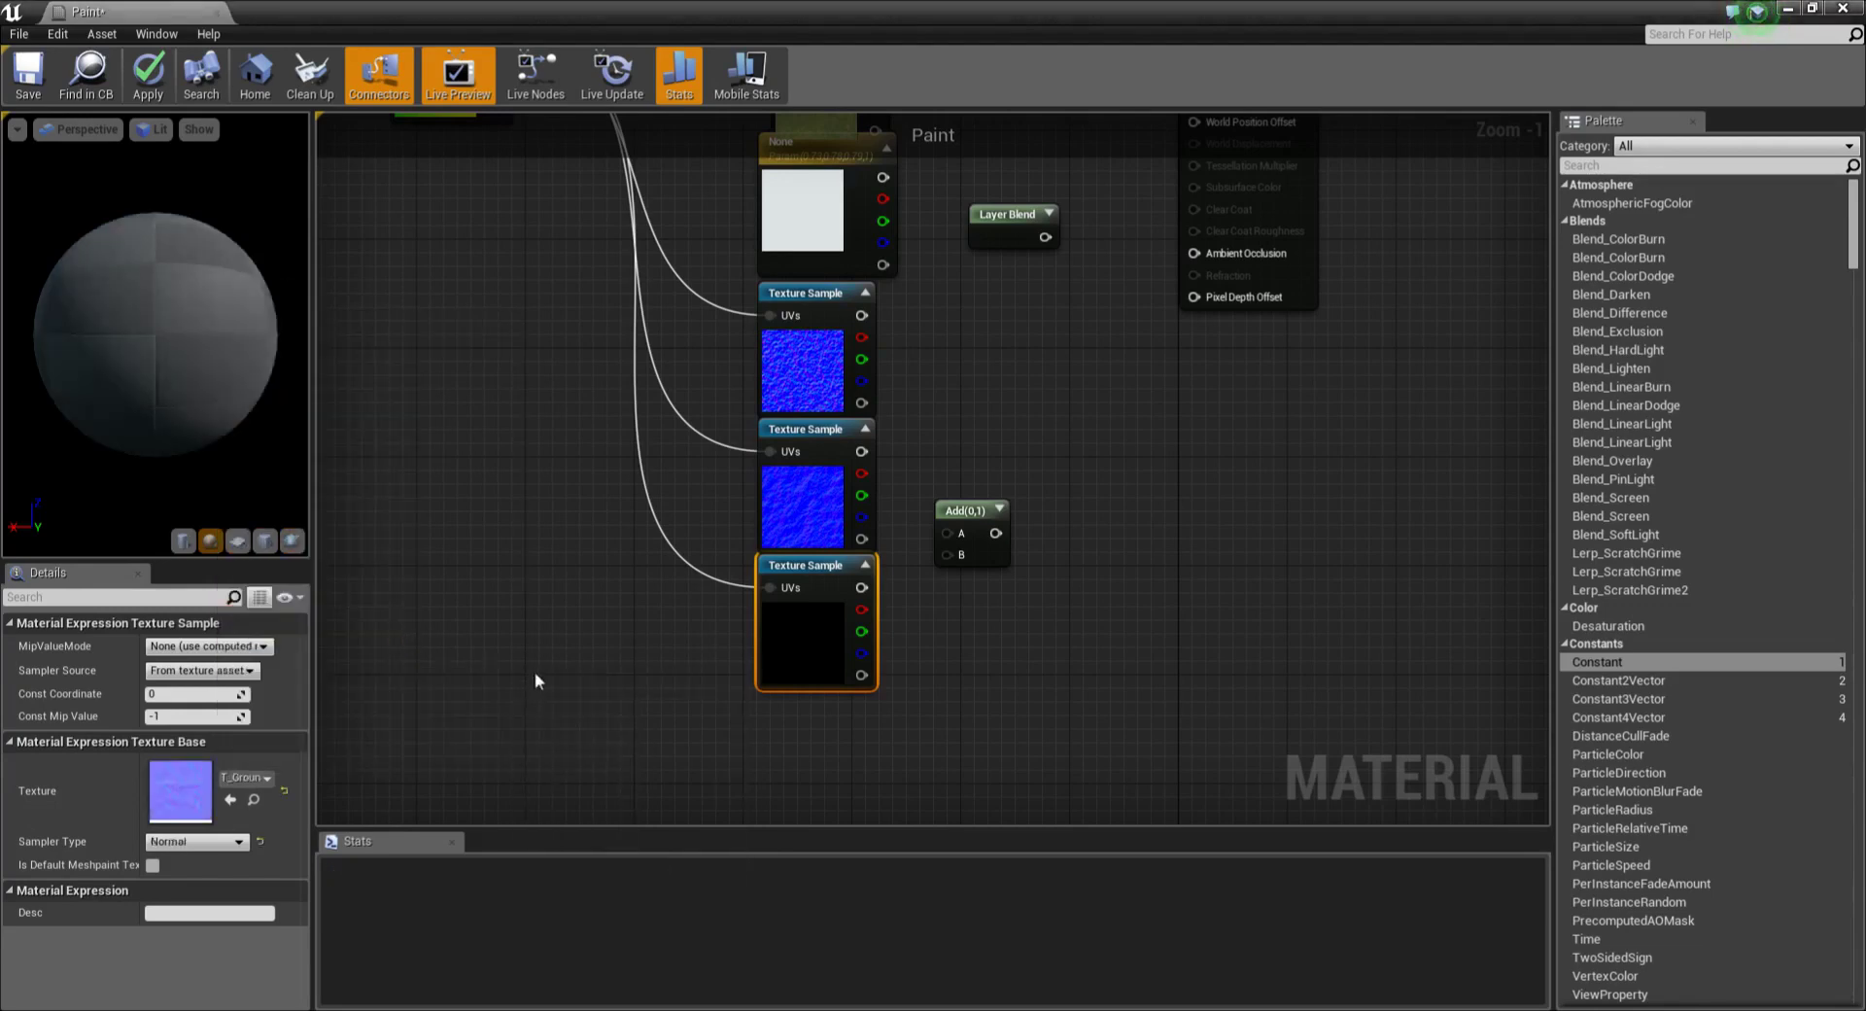
# Step: Deselect the sample, recentre the graph, and select the Layer Blend node
pyautogui.click(564, 653)
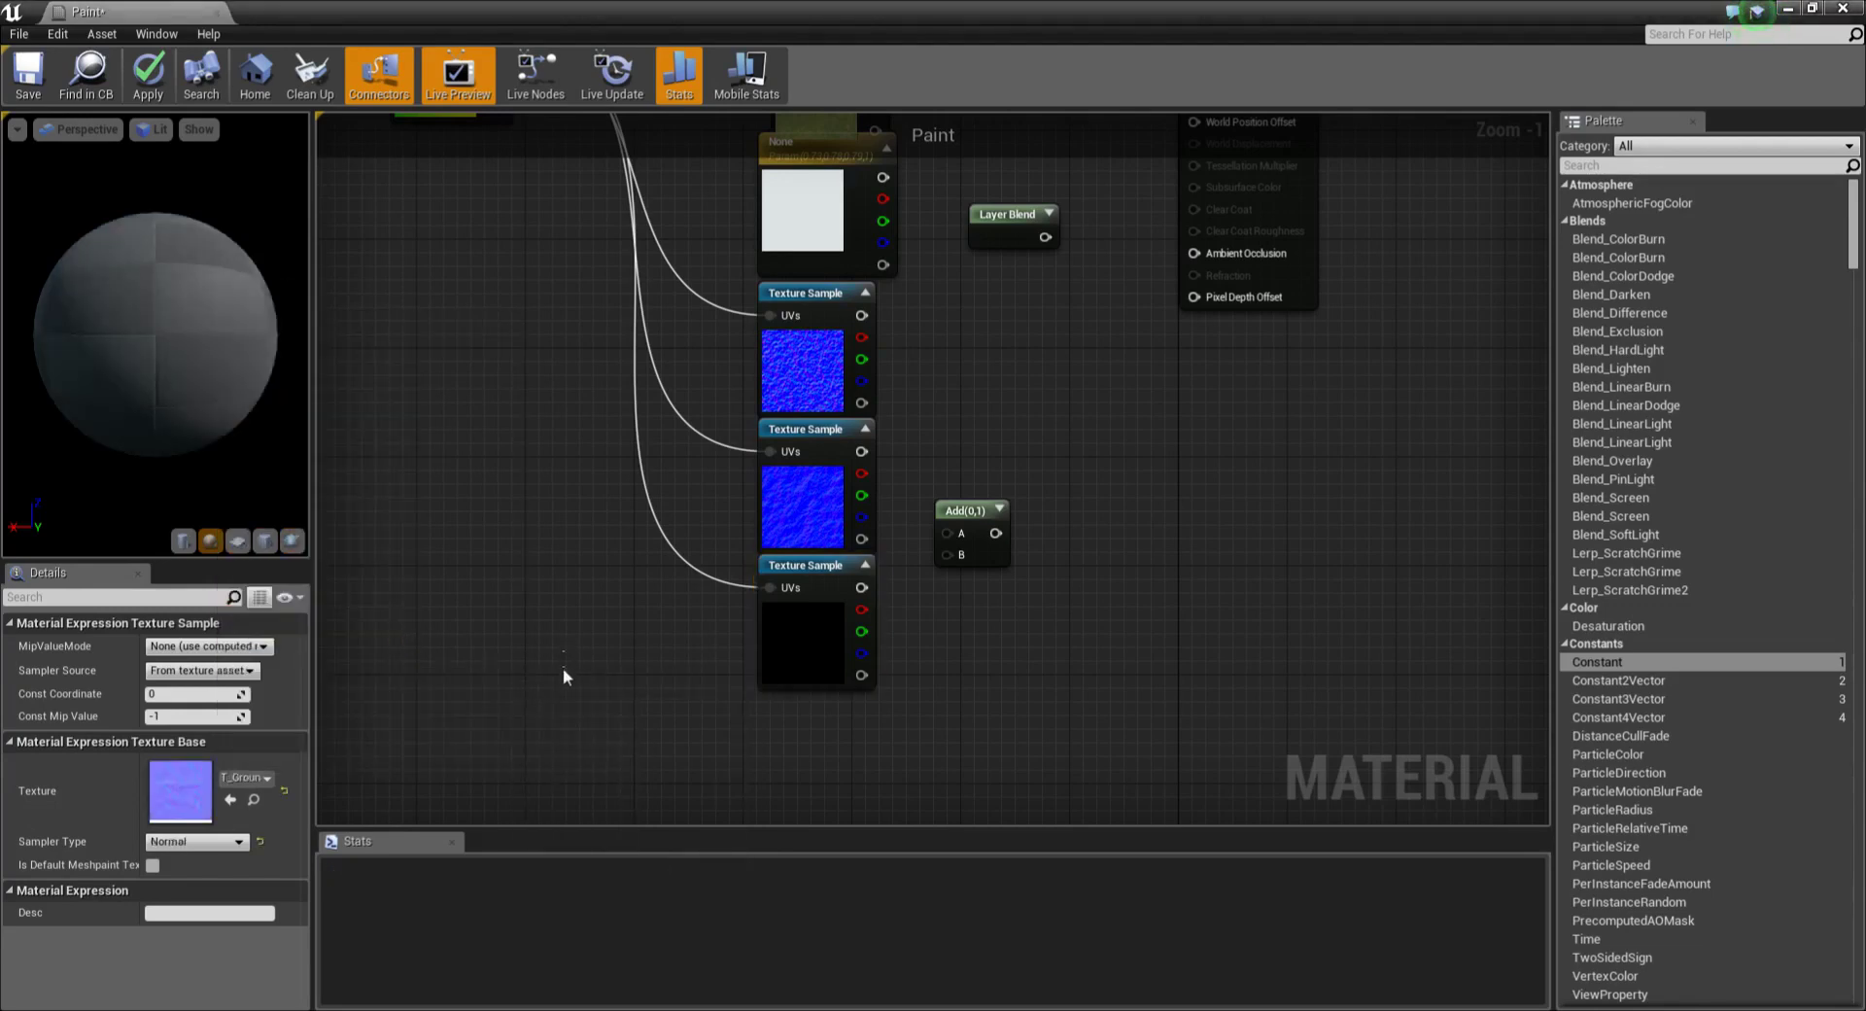
pyautogui.moveTo(562, 667); pyautogui.dragTo(531, 727, button='right')
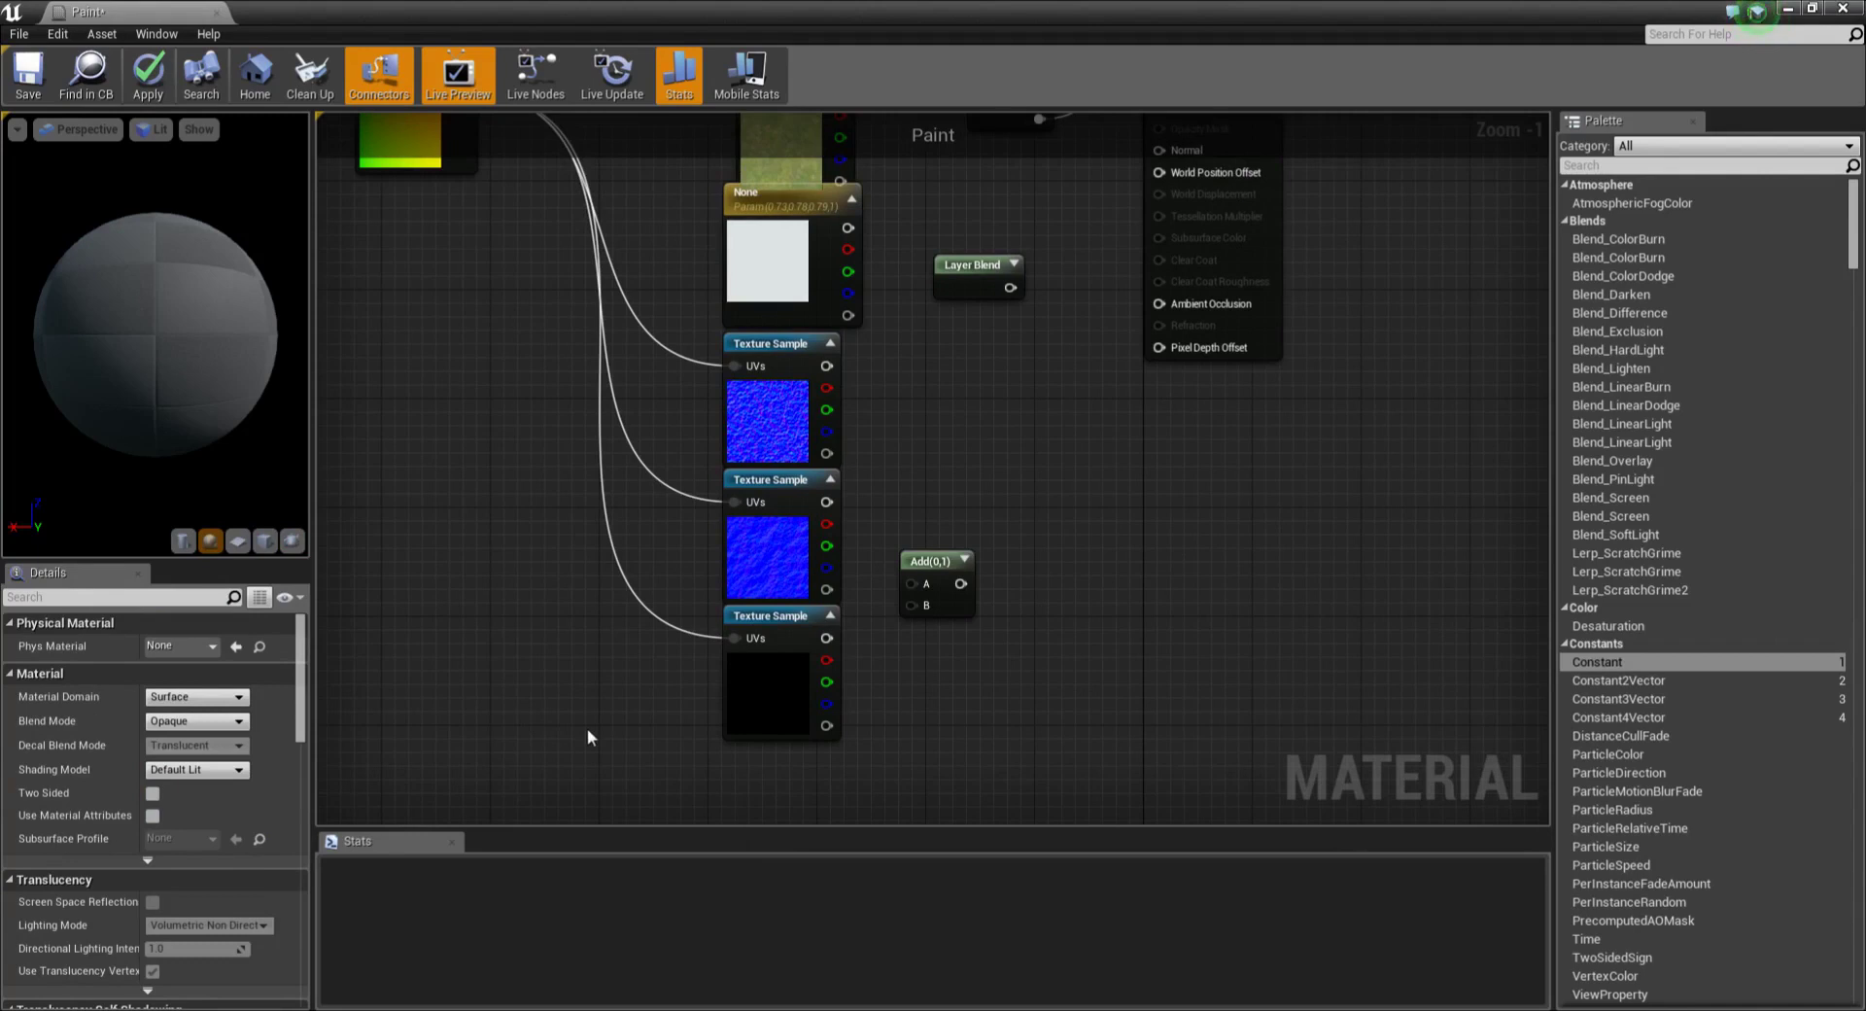
pyautogui.moveTo(975, 283); pyautogui.dragTo(975, 283)
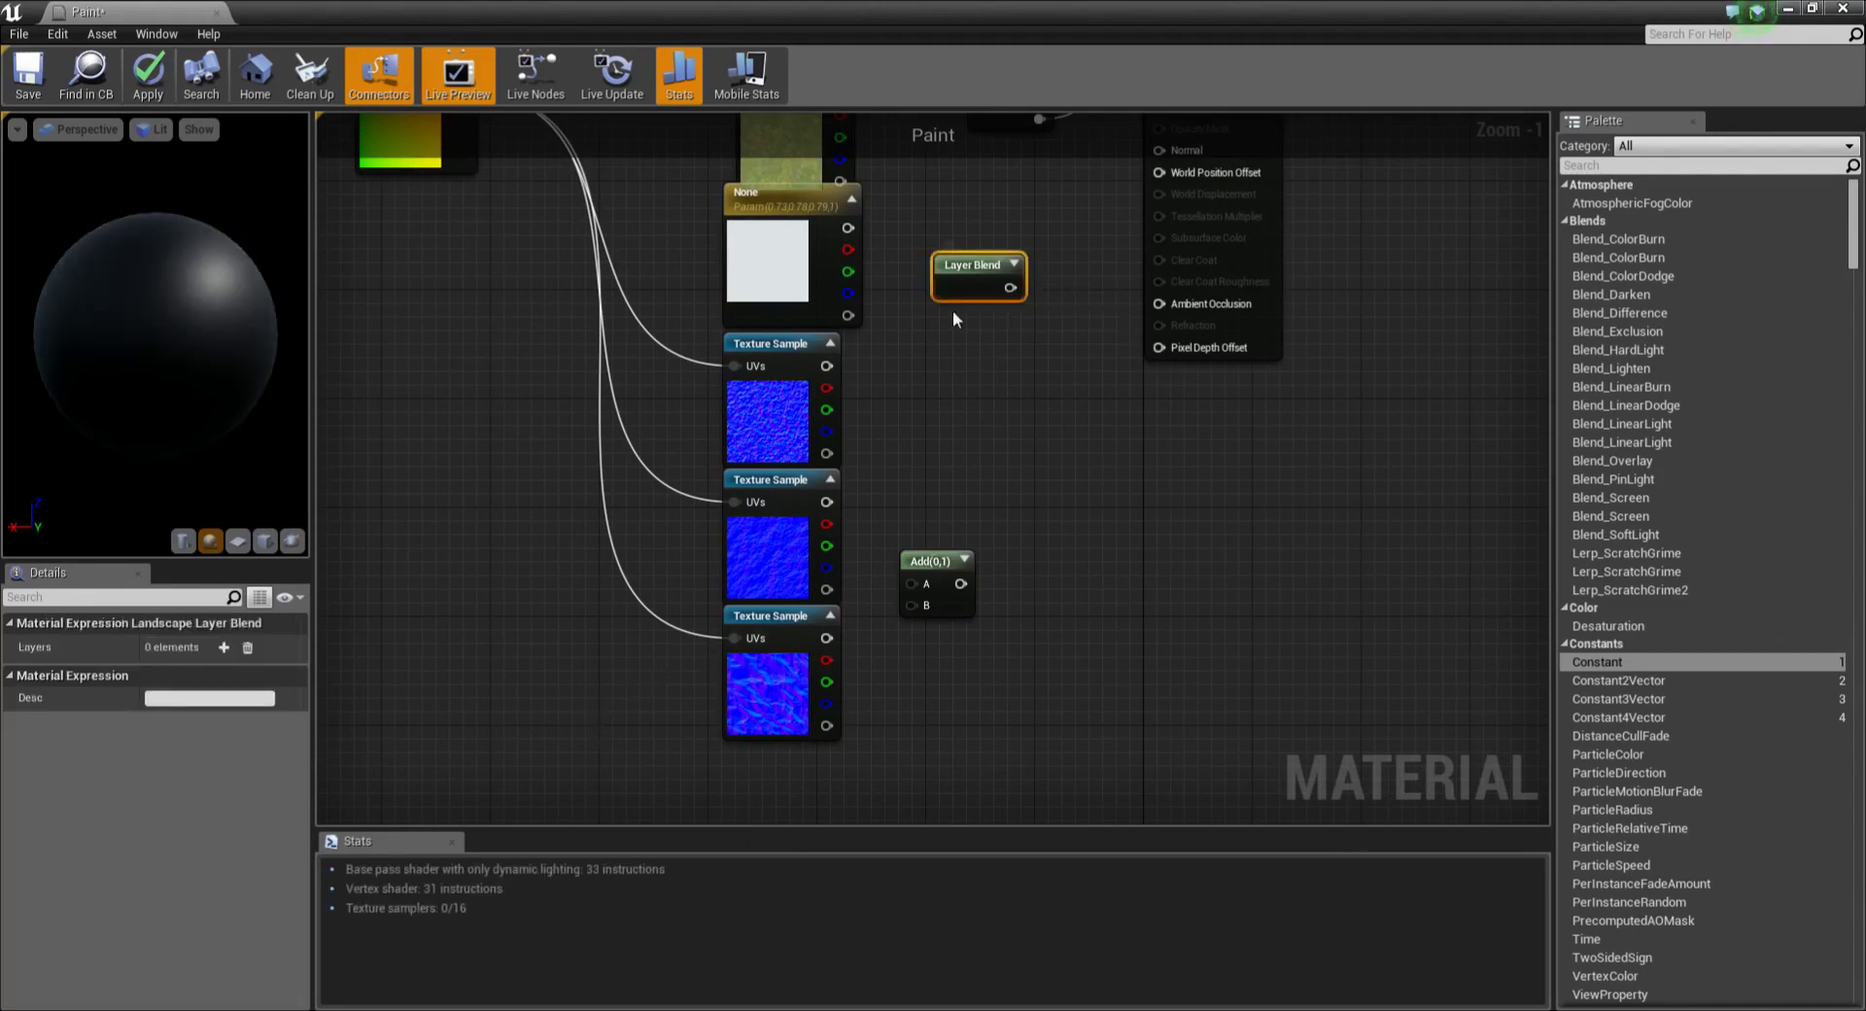
# Step: Add three layers to the Layer Blend node
pyautogui.click(223, 647)
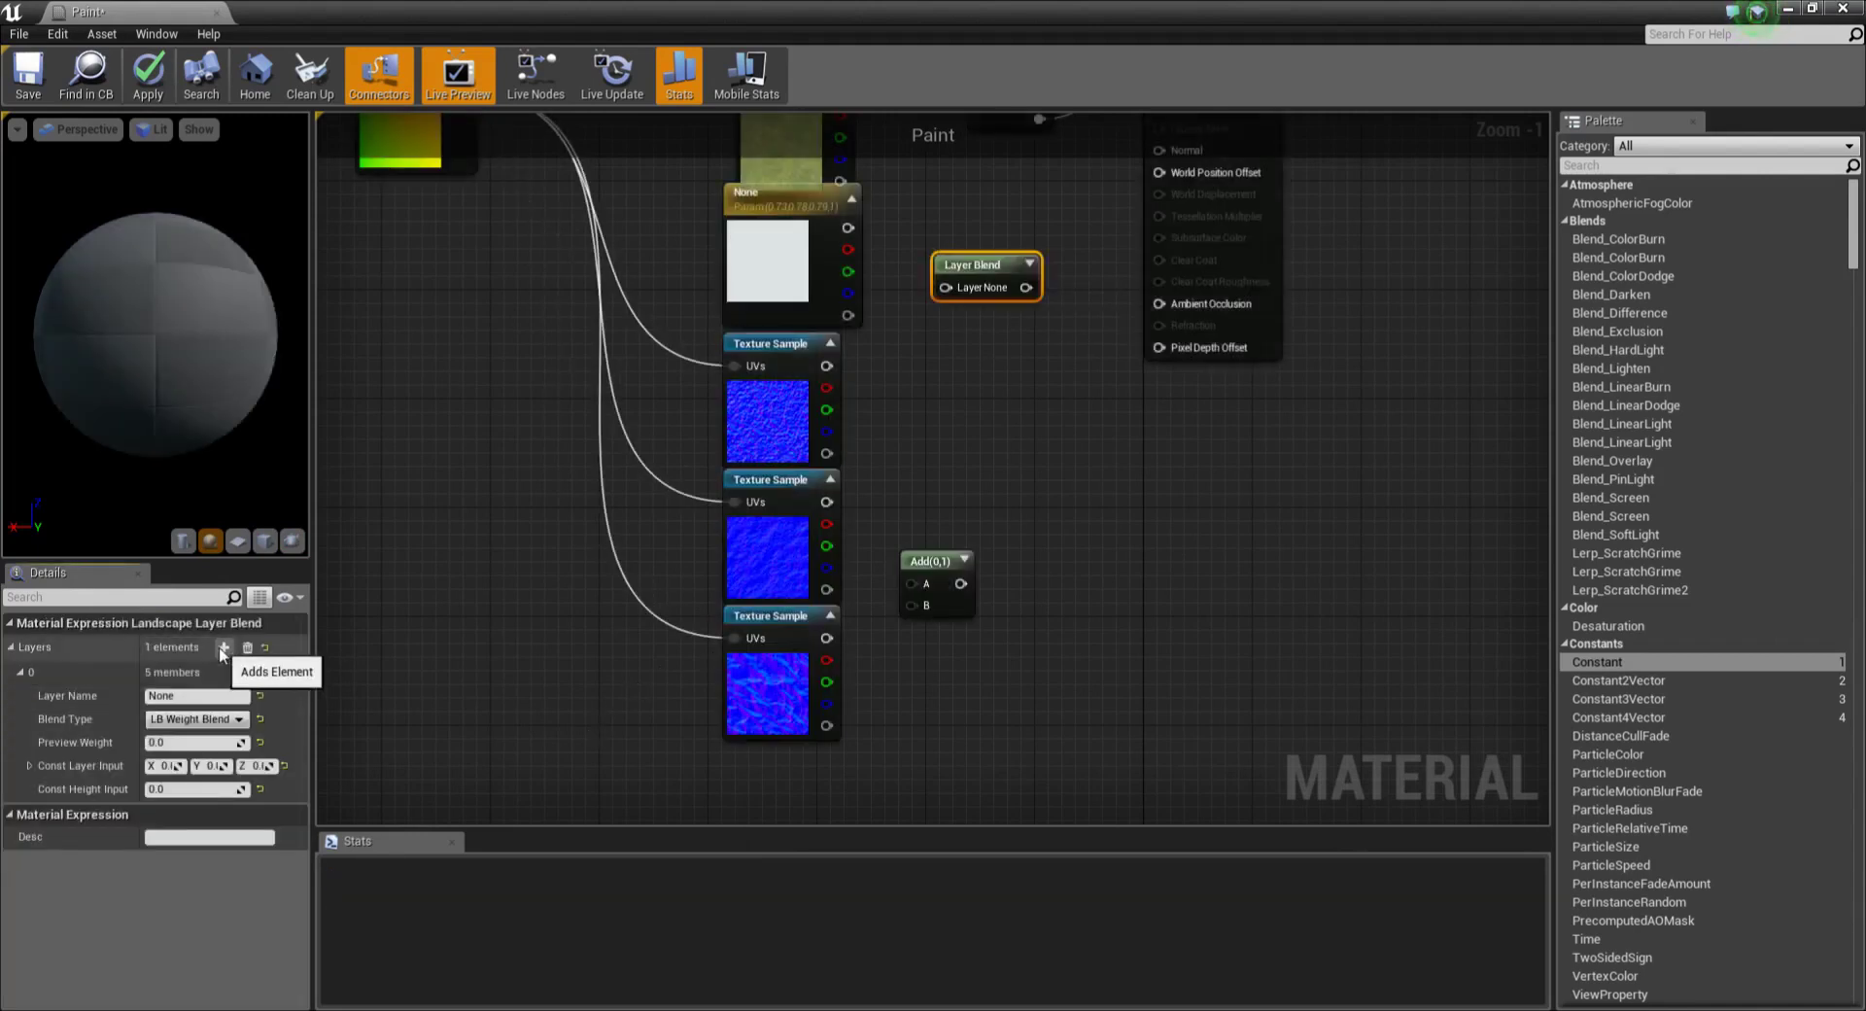
pyautogui.click(223, 647)
pyautogui.click(224, 648)
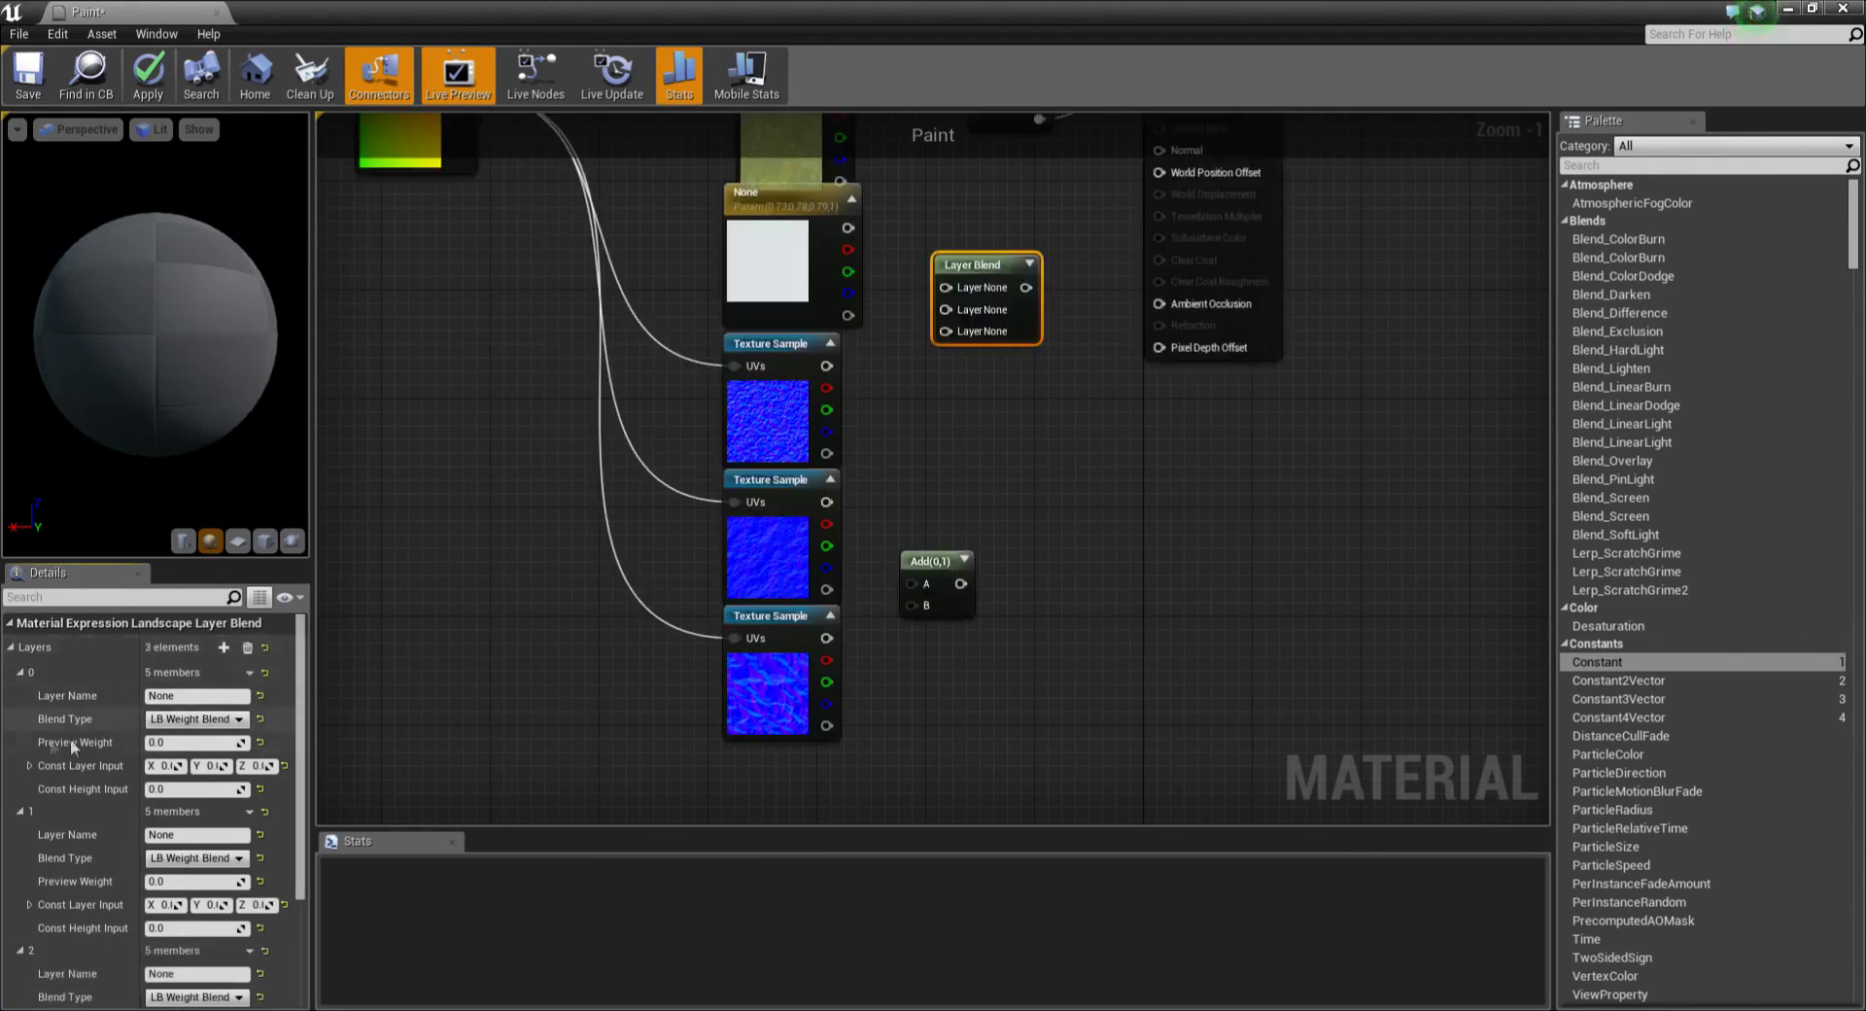
# Step: Name the layers Moss, Grass and Snow, and set Grass to LB Height Blend
pyautogui.click(177, 696)
pyautogui.write('ss')
pyautogui.press('Return')
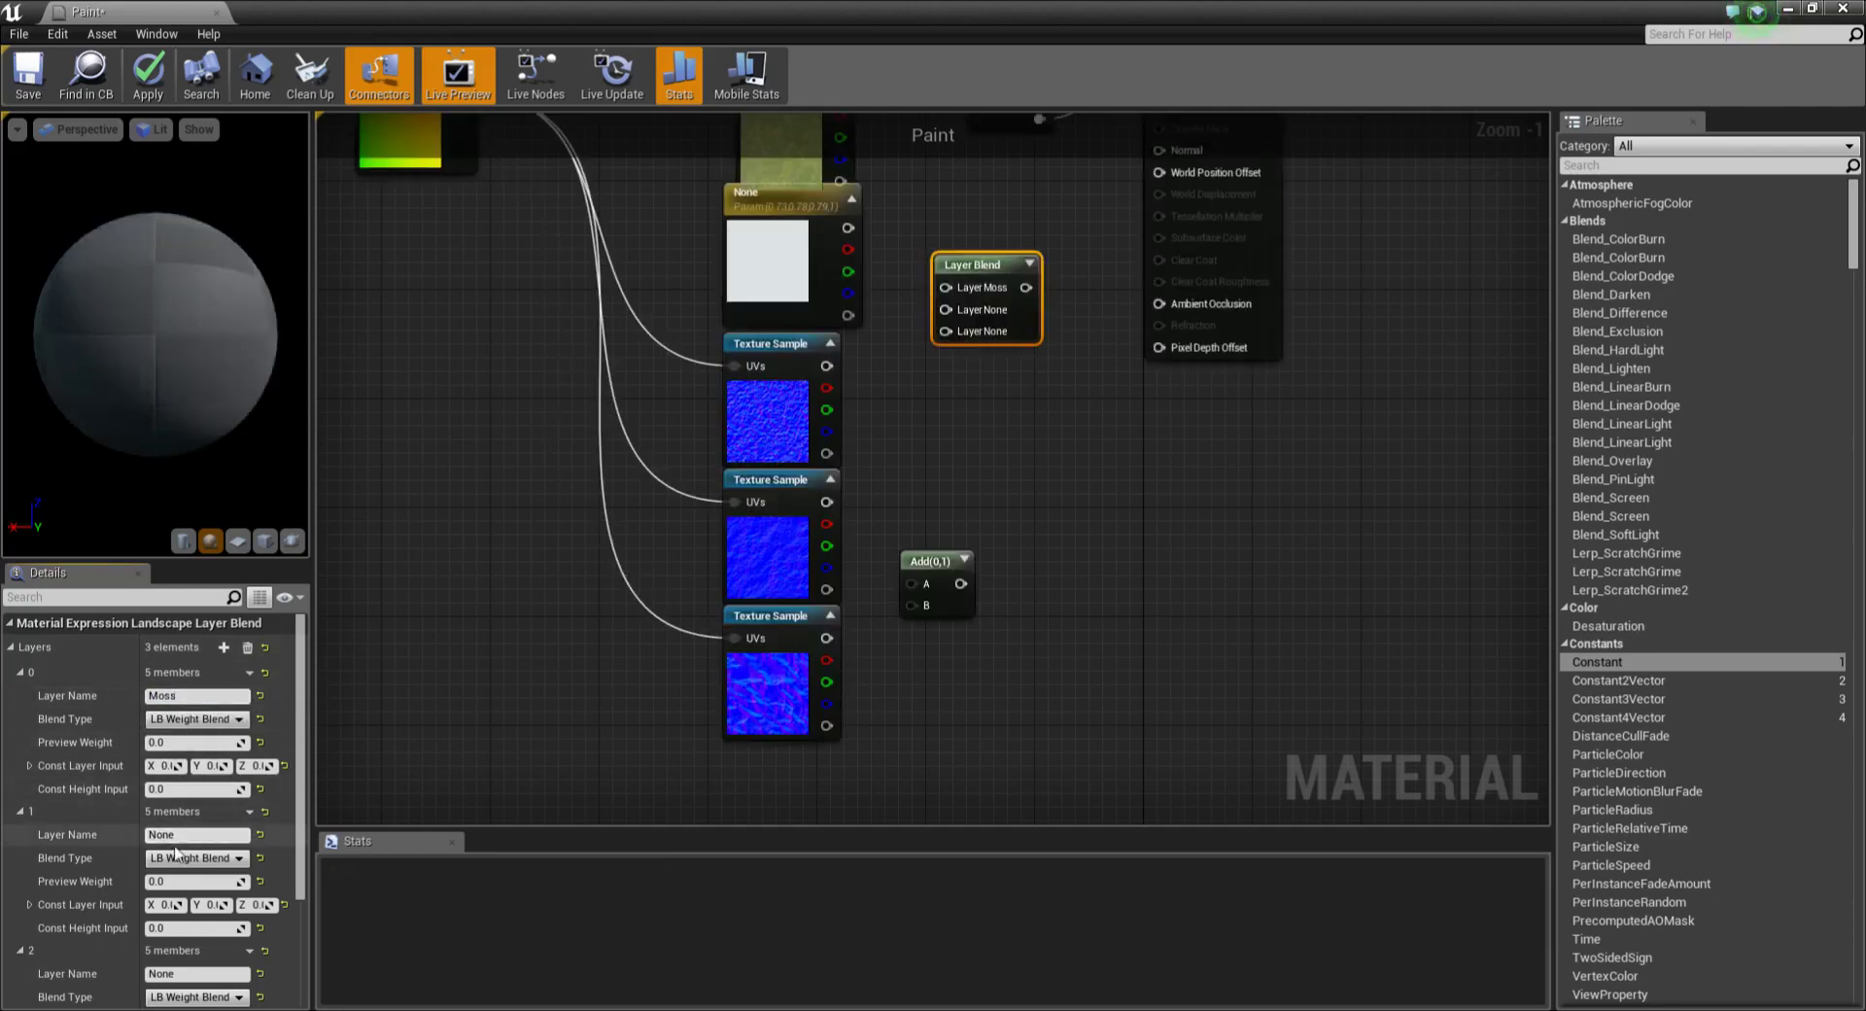
pyautogui.click(145, 834)
pyautogui.write('Gra')
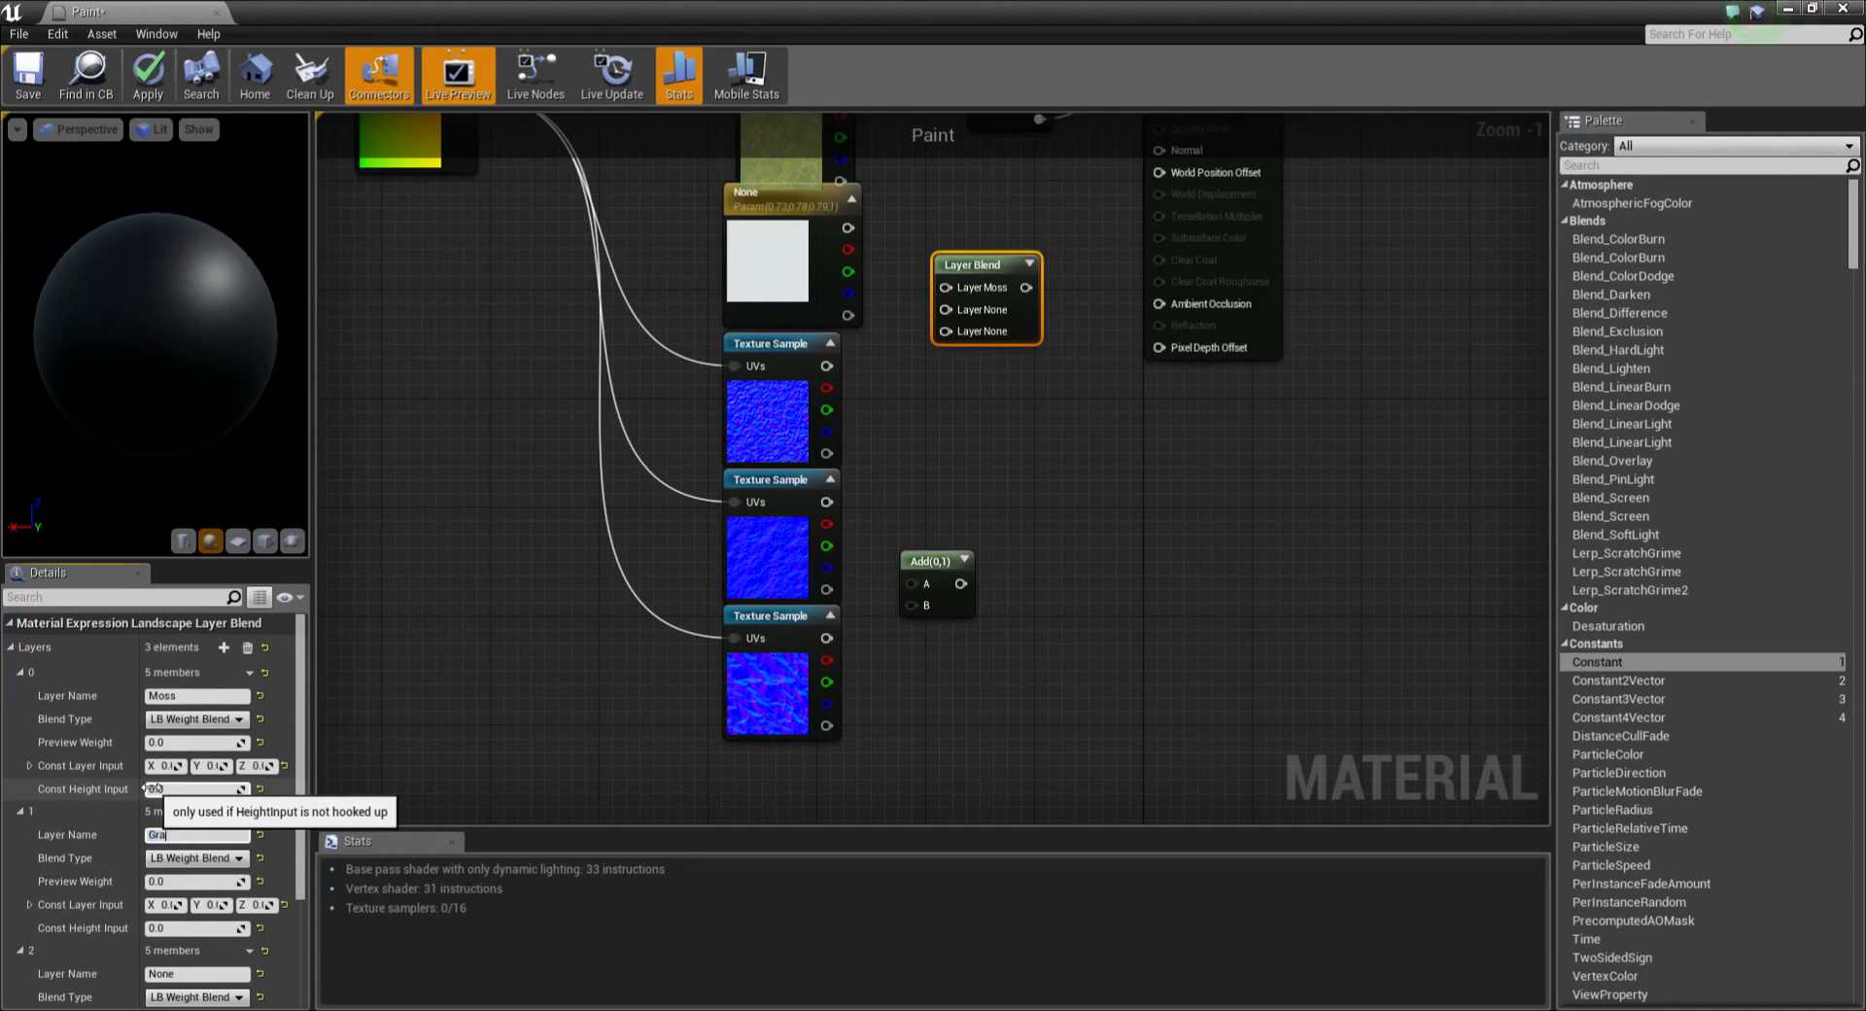
pyautogui.write('ss')
pyautogui.click(183, 971)
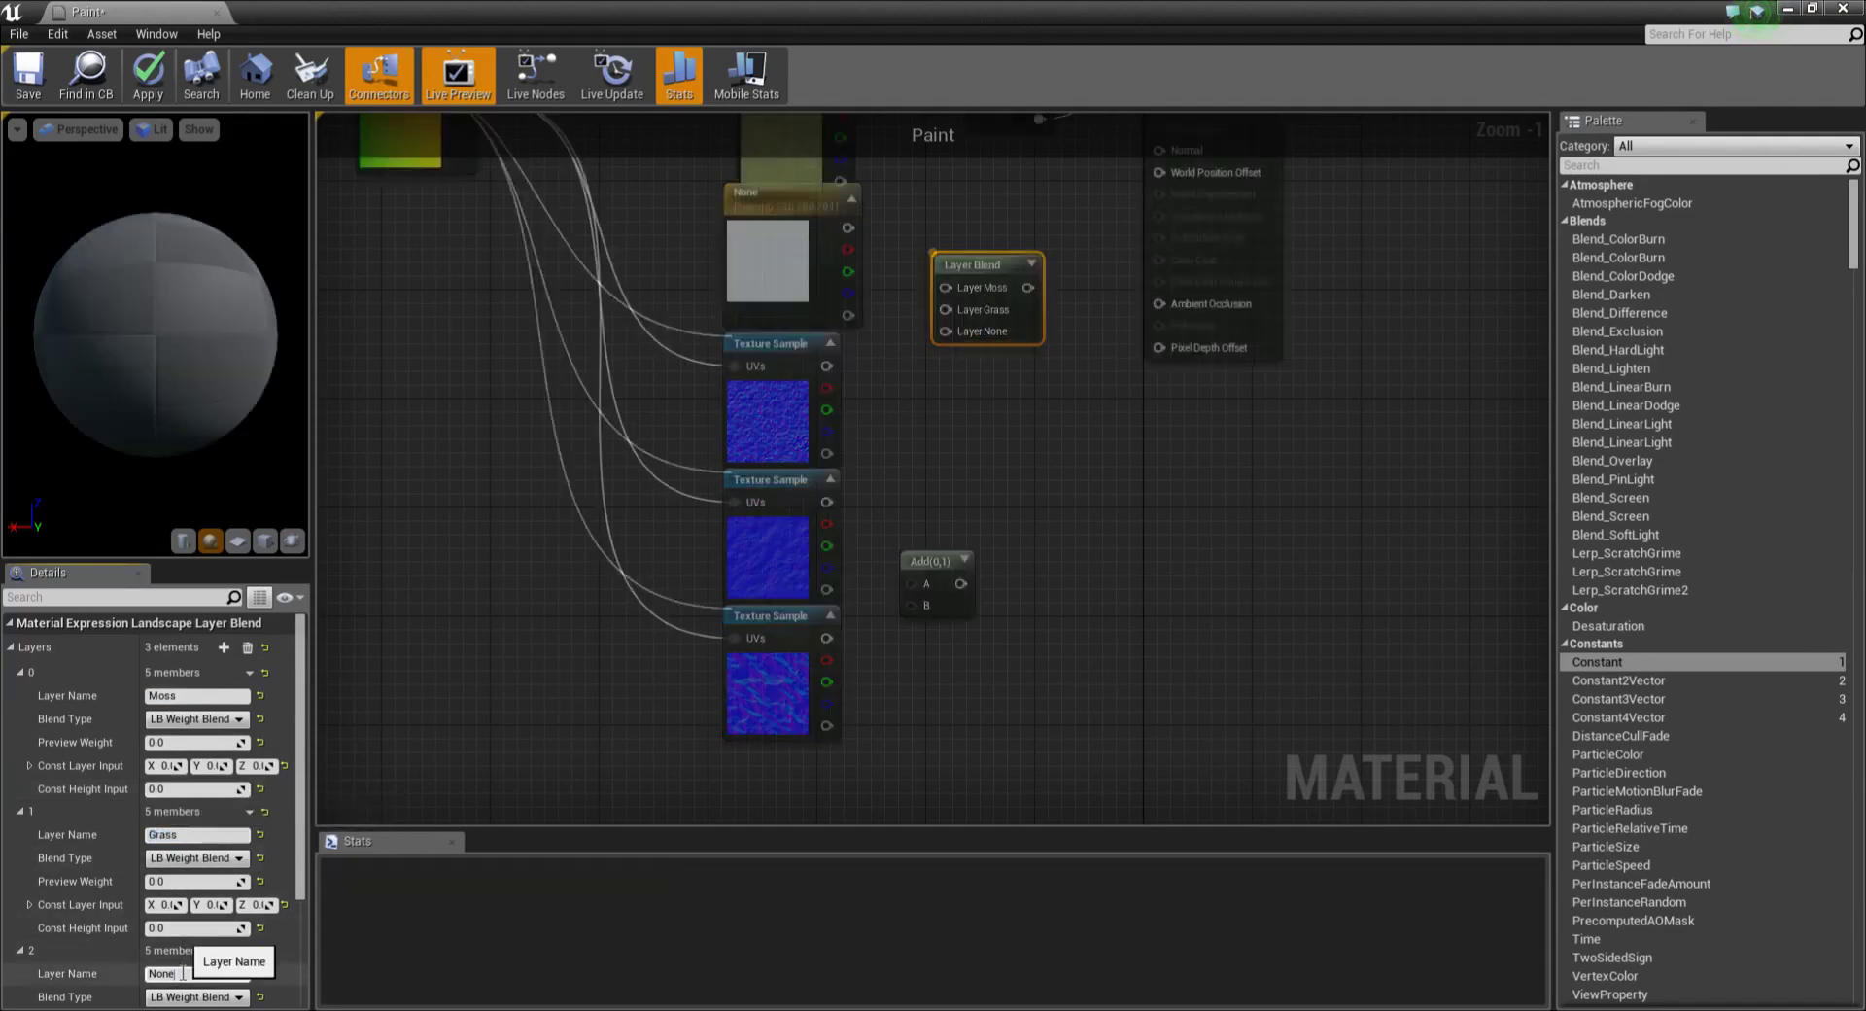
pyautogui.write('Snow')
pyautogui.press('Return')
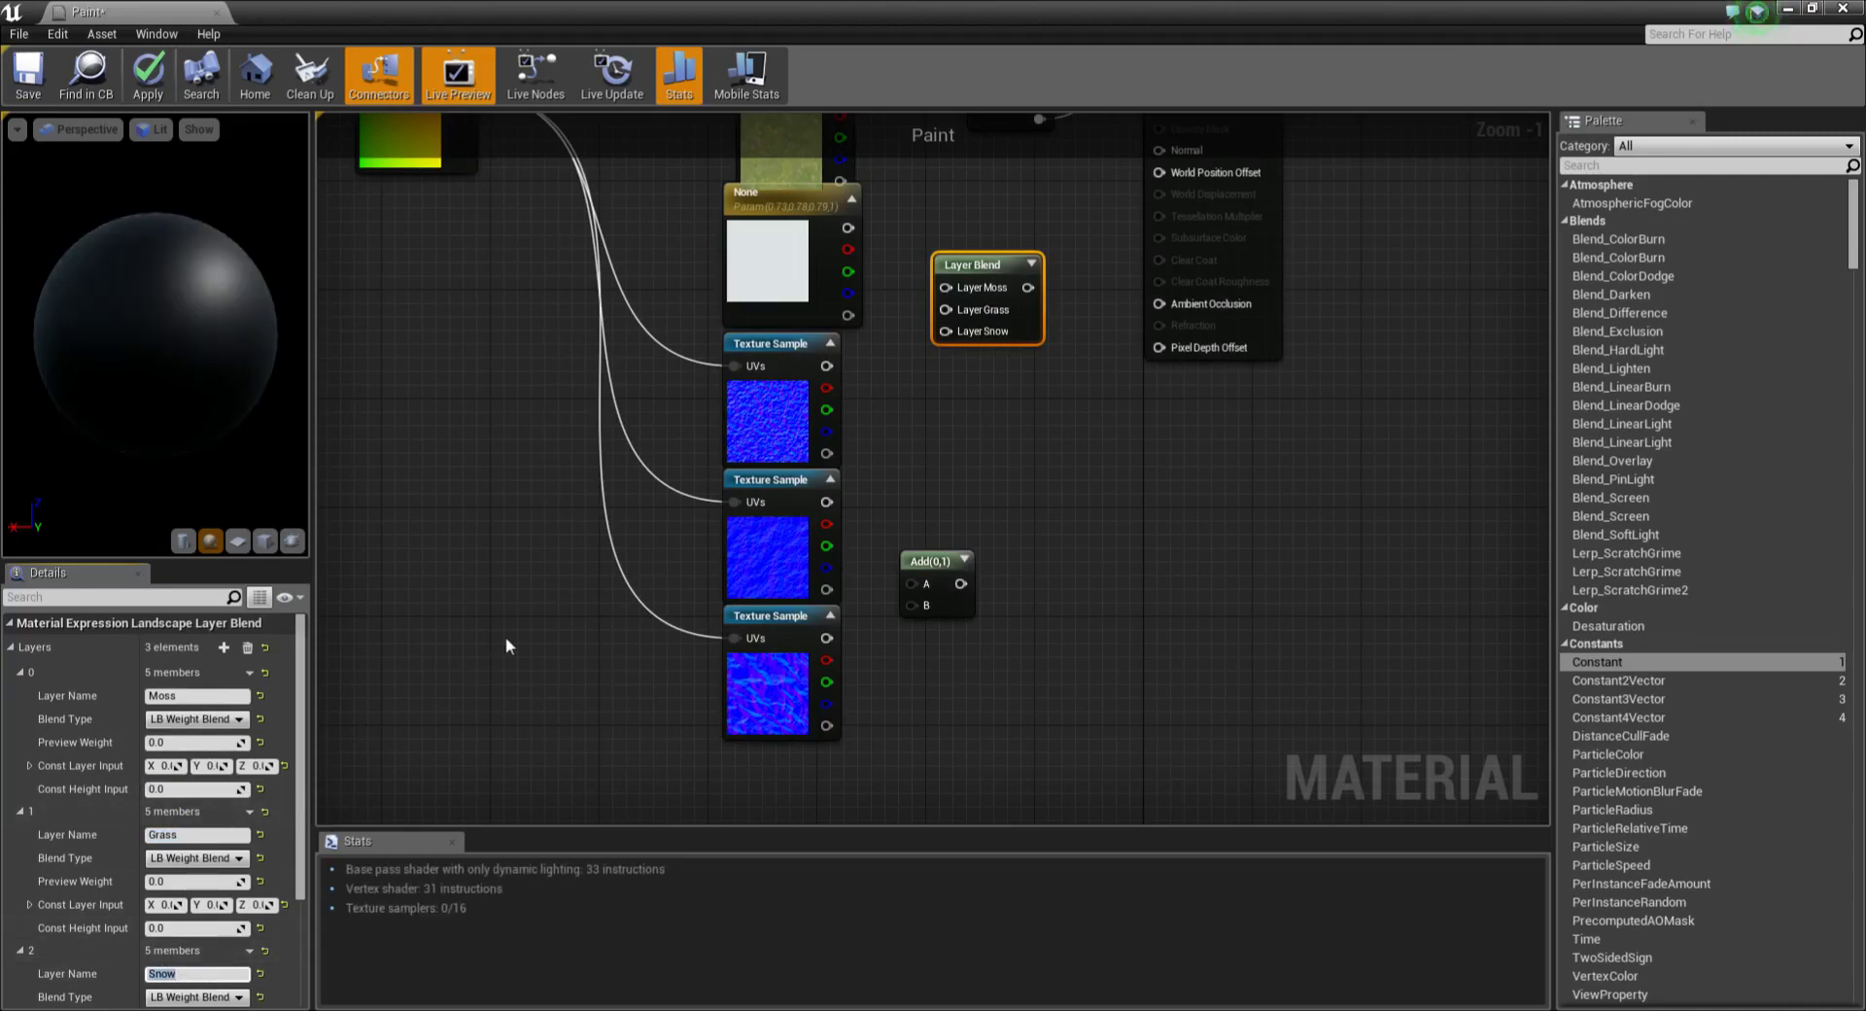
pyautogui.click(237, 860)
pyautogui.click(195, 899)
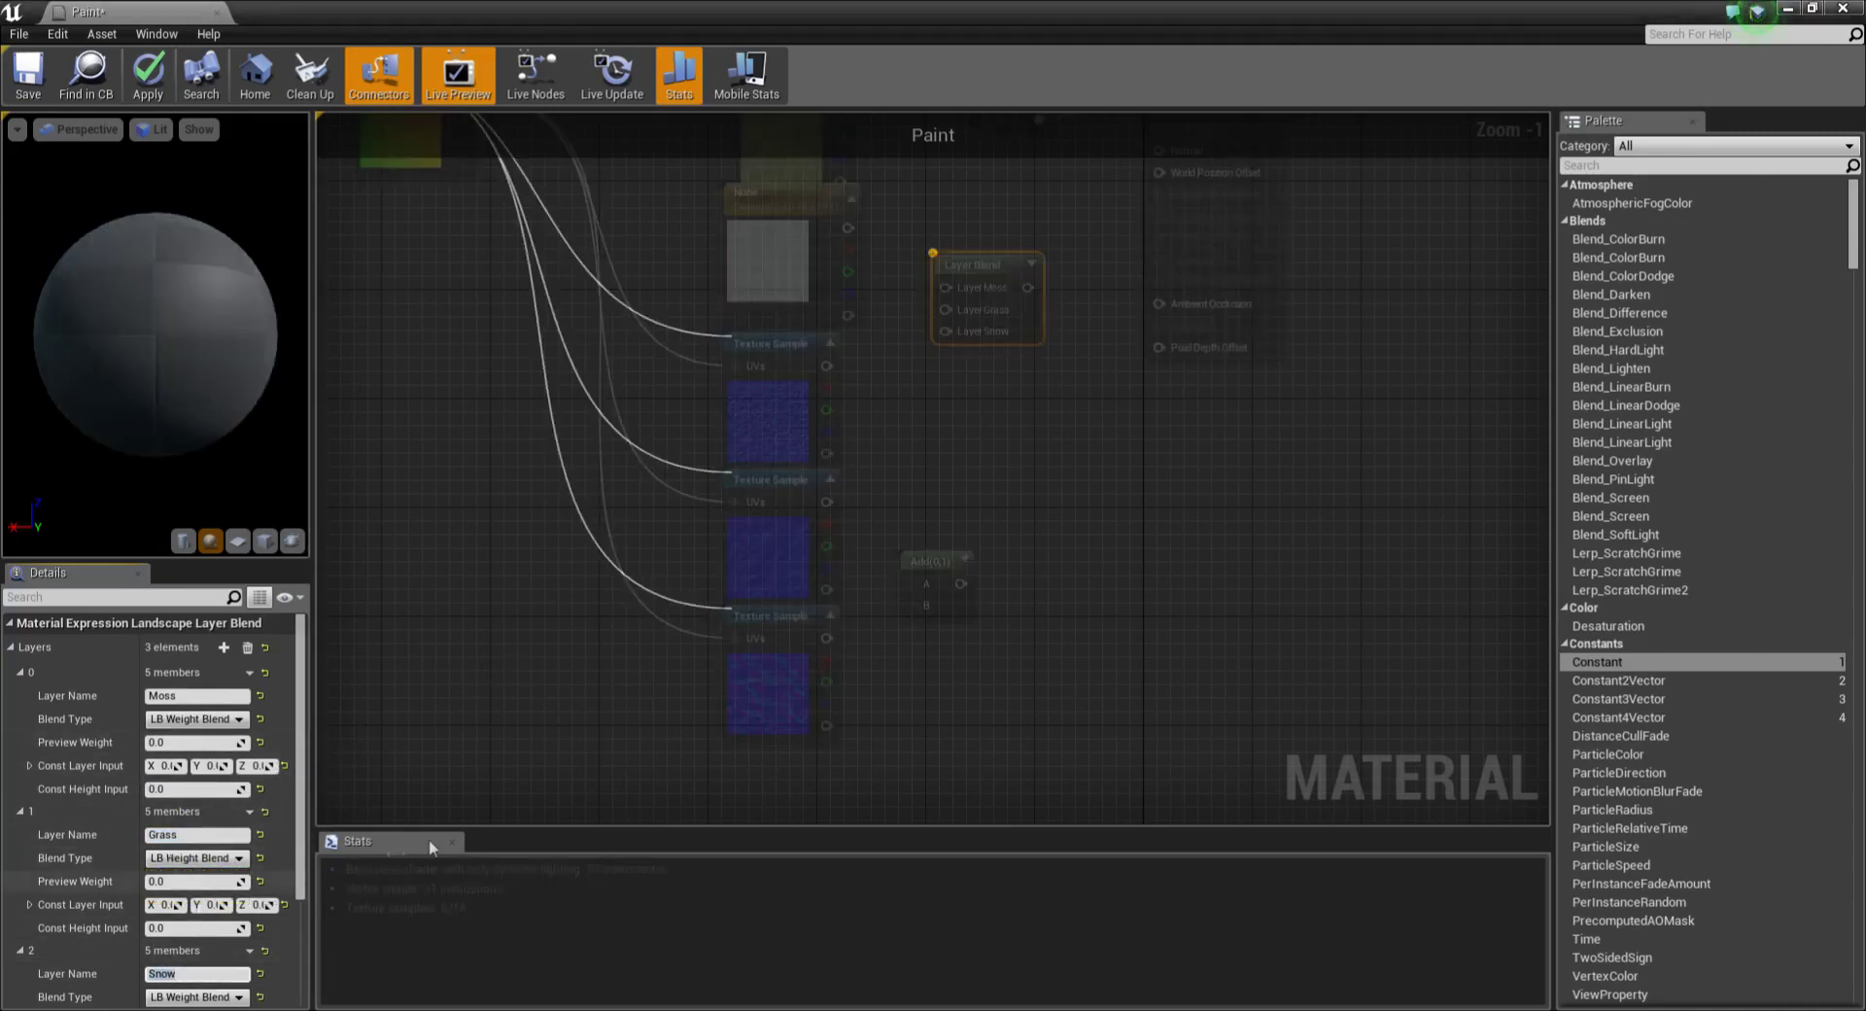
# Step: Switch the Snow layer to LB Height Blend and set Moss's Preview Weight to 1.0
pyautogui.click(201, 995)
pyautogui.click(199, 979)
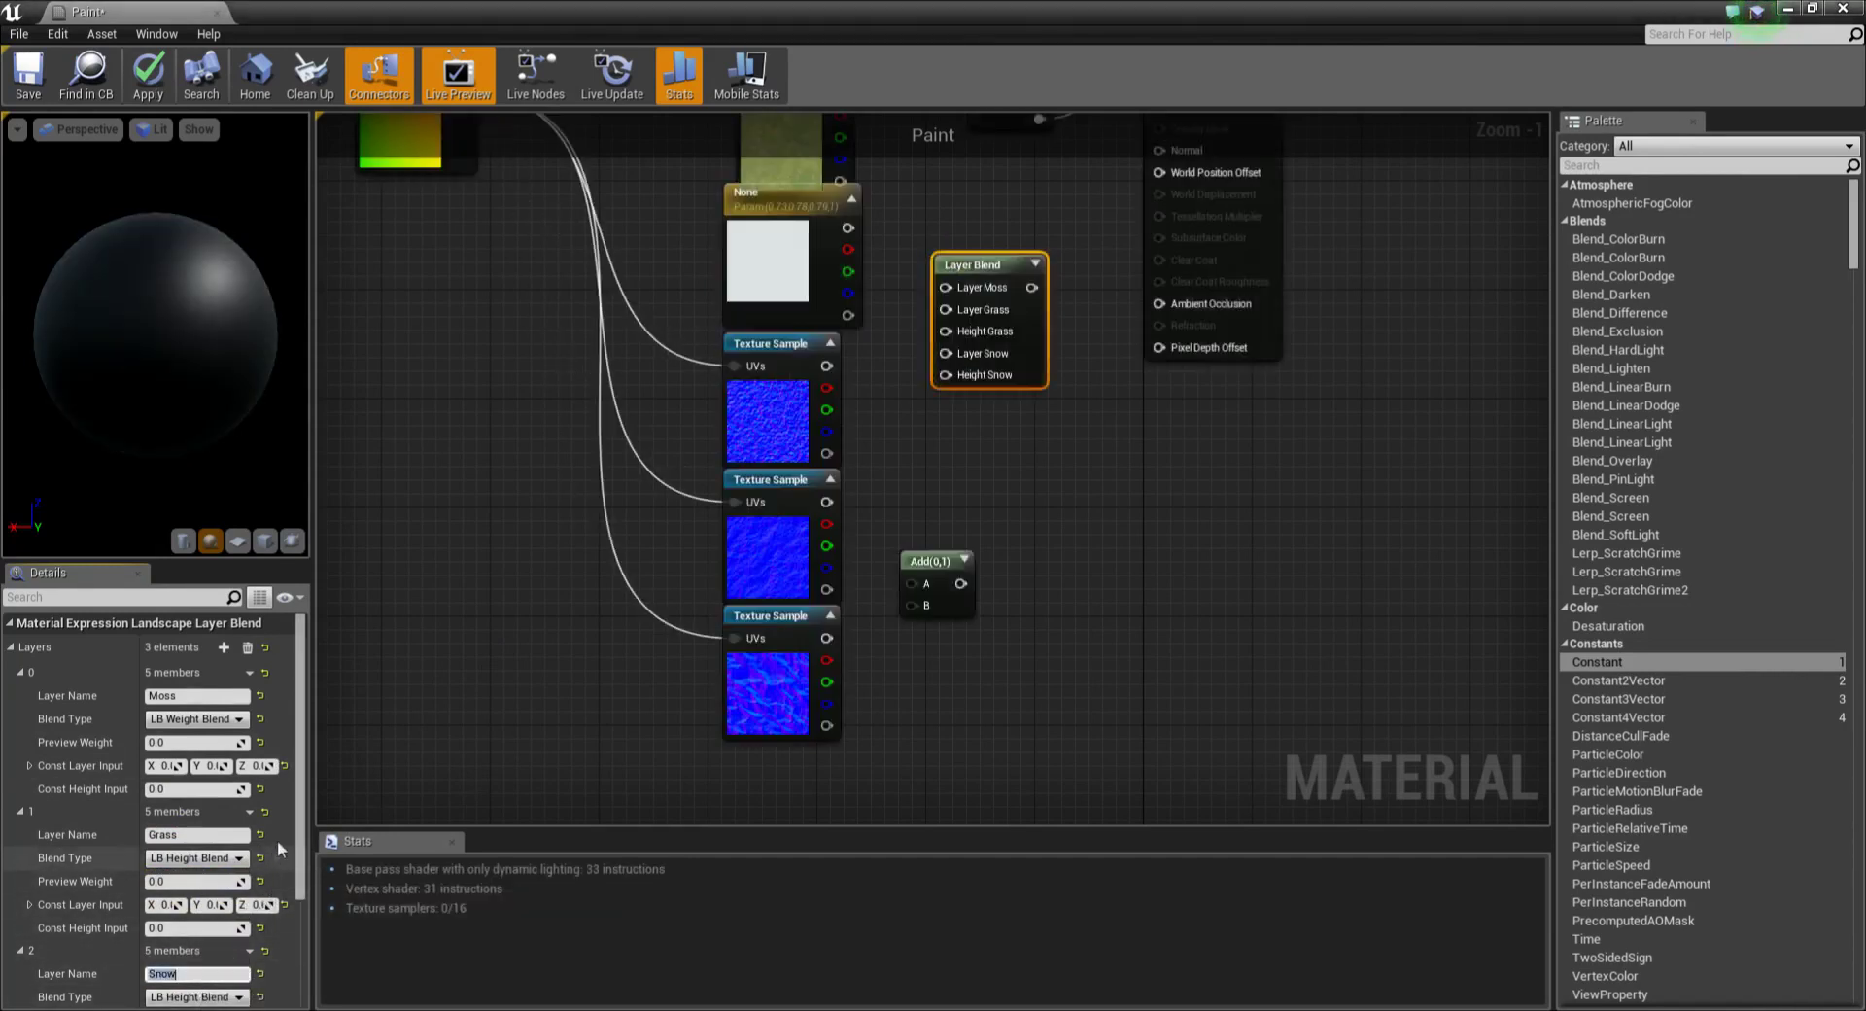
pyautogui.click(188, 748)
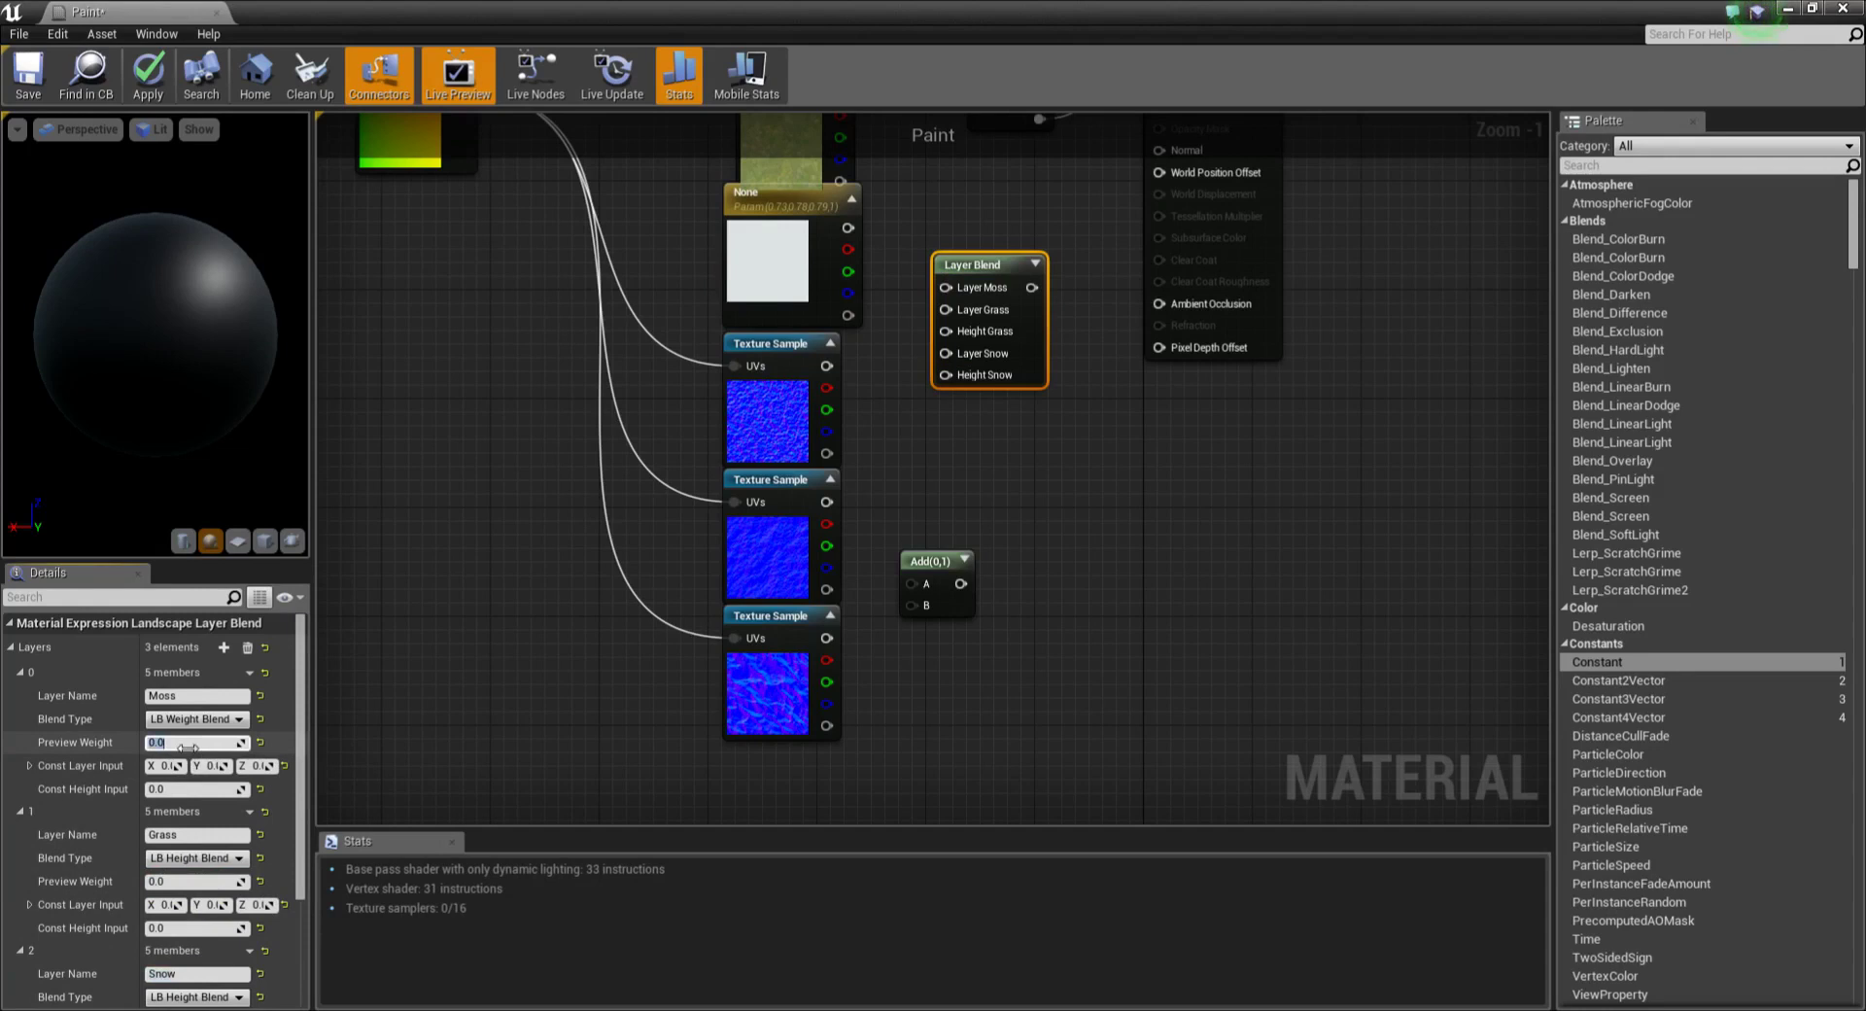
pyautogui.write('1')
pyautogui.press('Return')
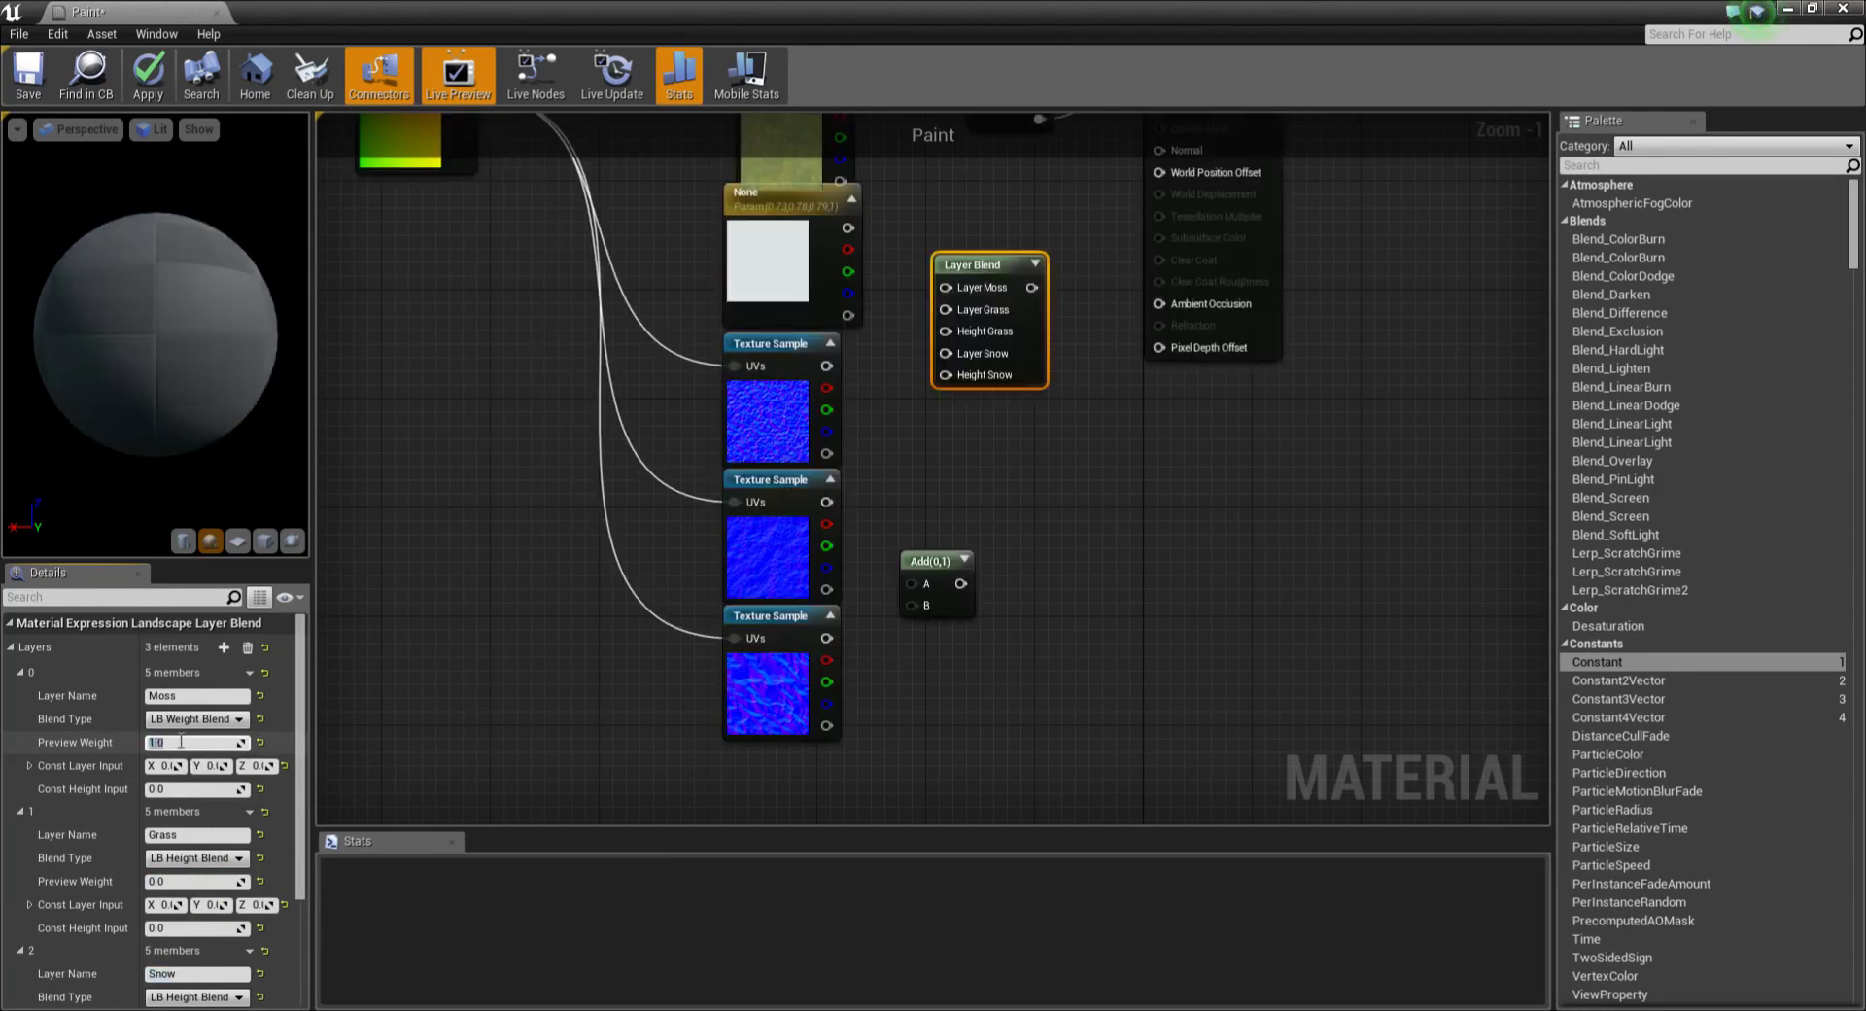
pyautogui.click(21, 811)
pyautogui.click(21, 834)
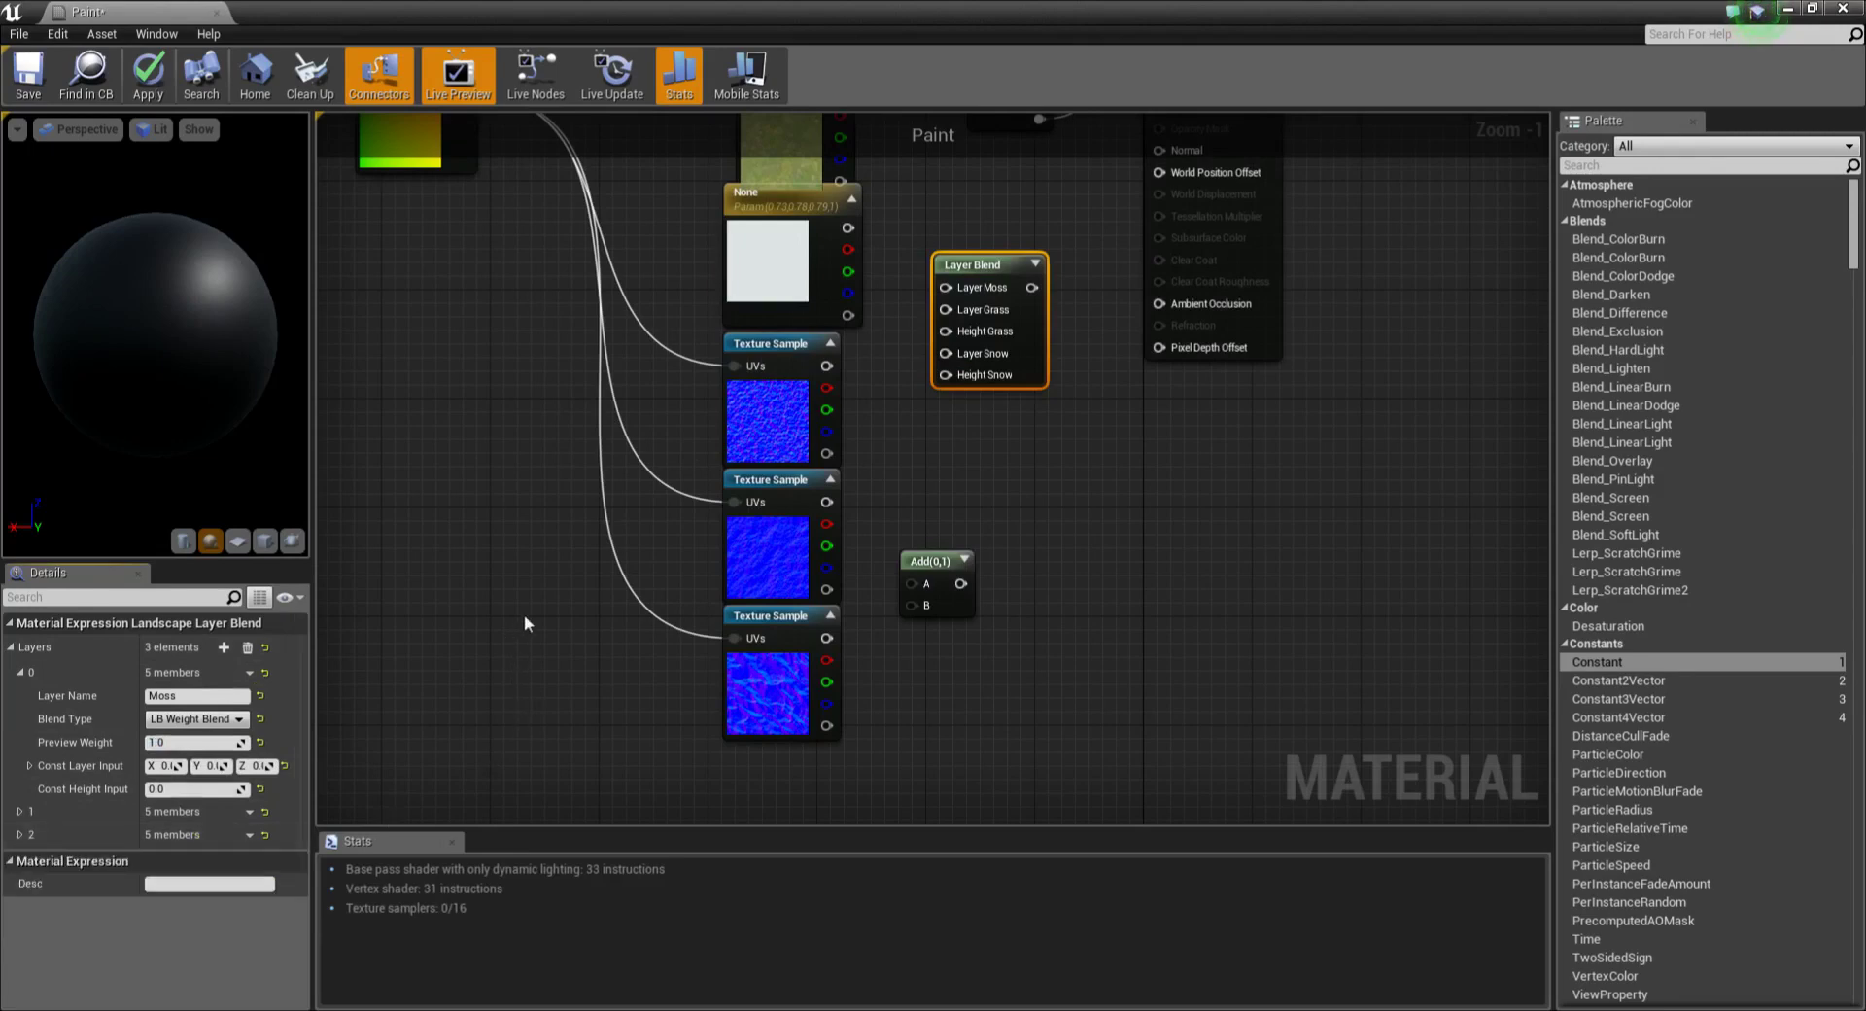
pyautogui.moveTo(523, 614); pyautogui.dragTo(487, 775, button='right')
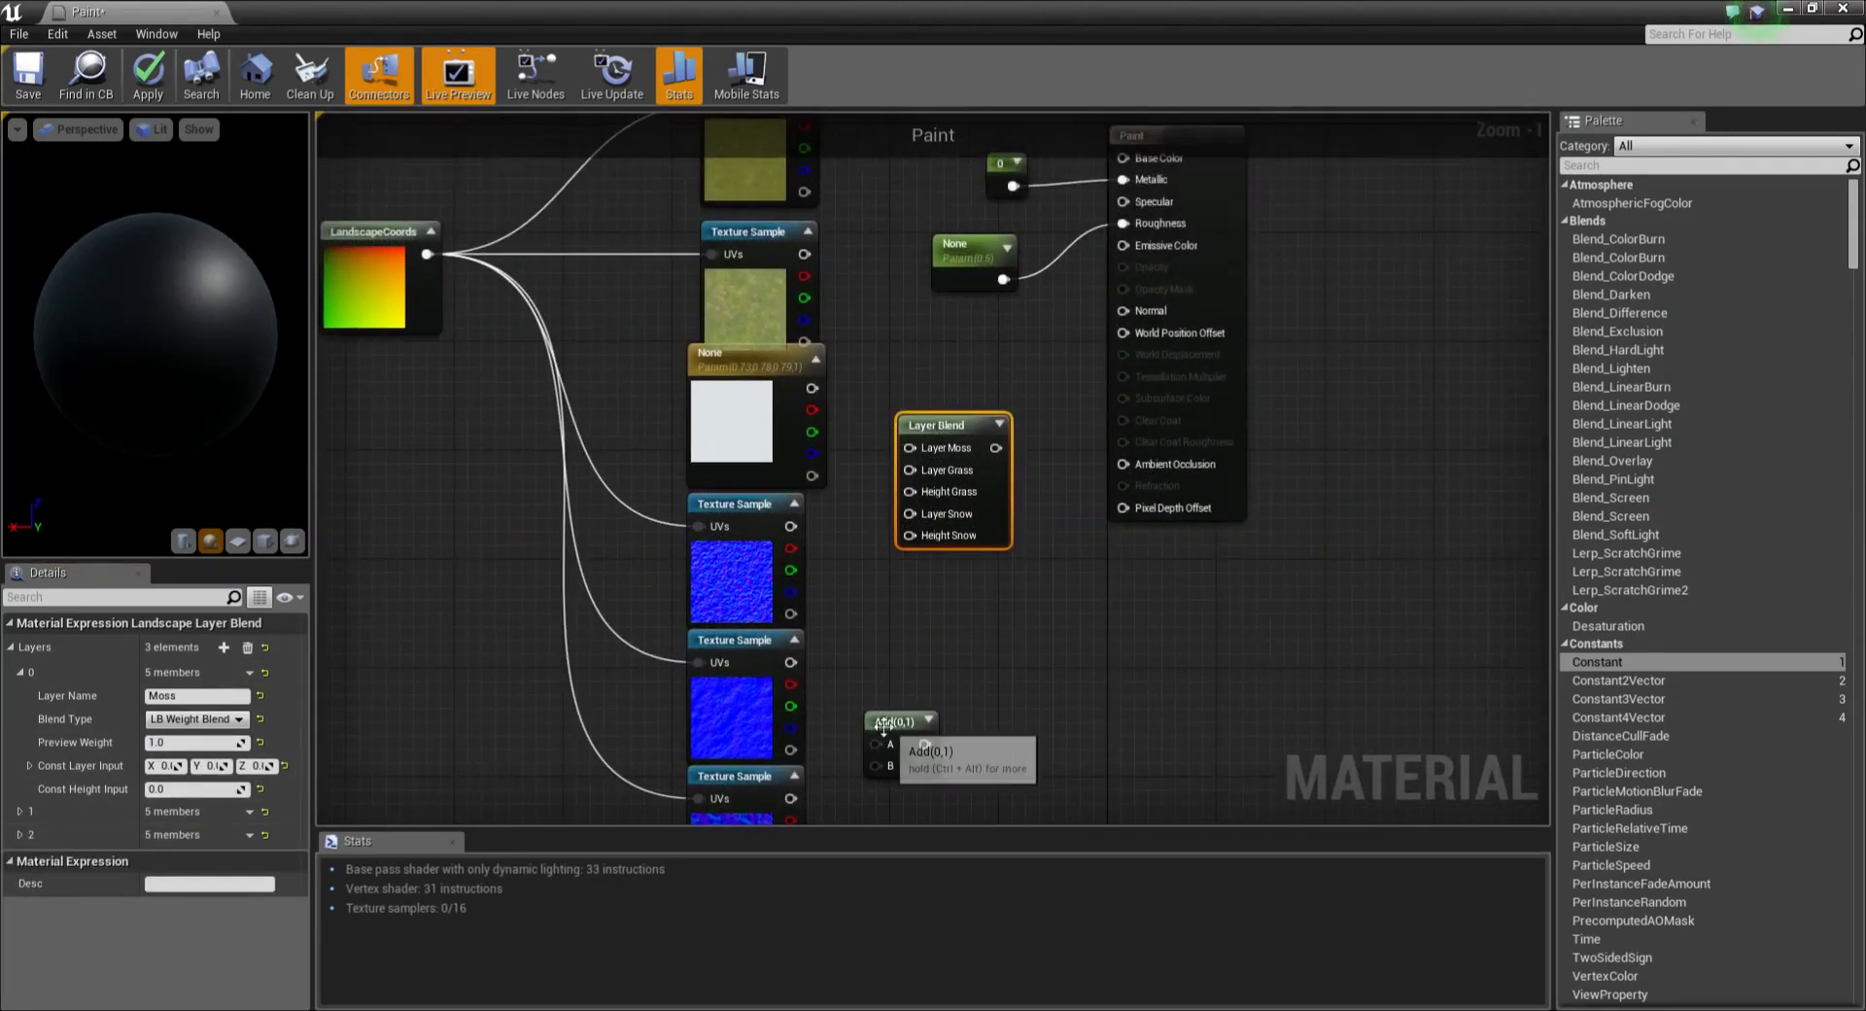
# Step: Duplicate the Layer Blend node, with the original moved up and the copy below it
pyautogui.rightClick(952, 489)
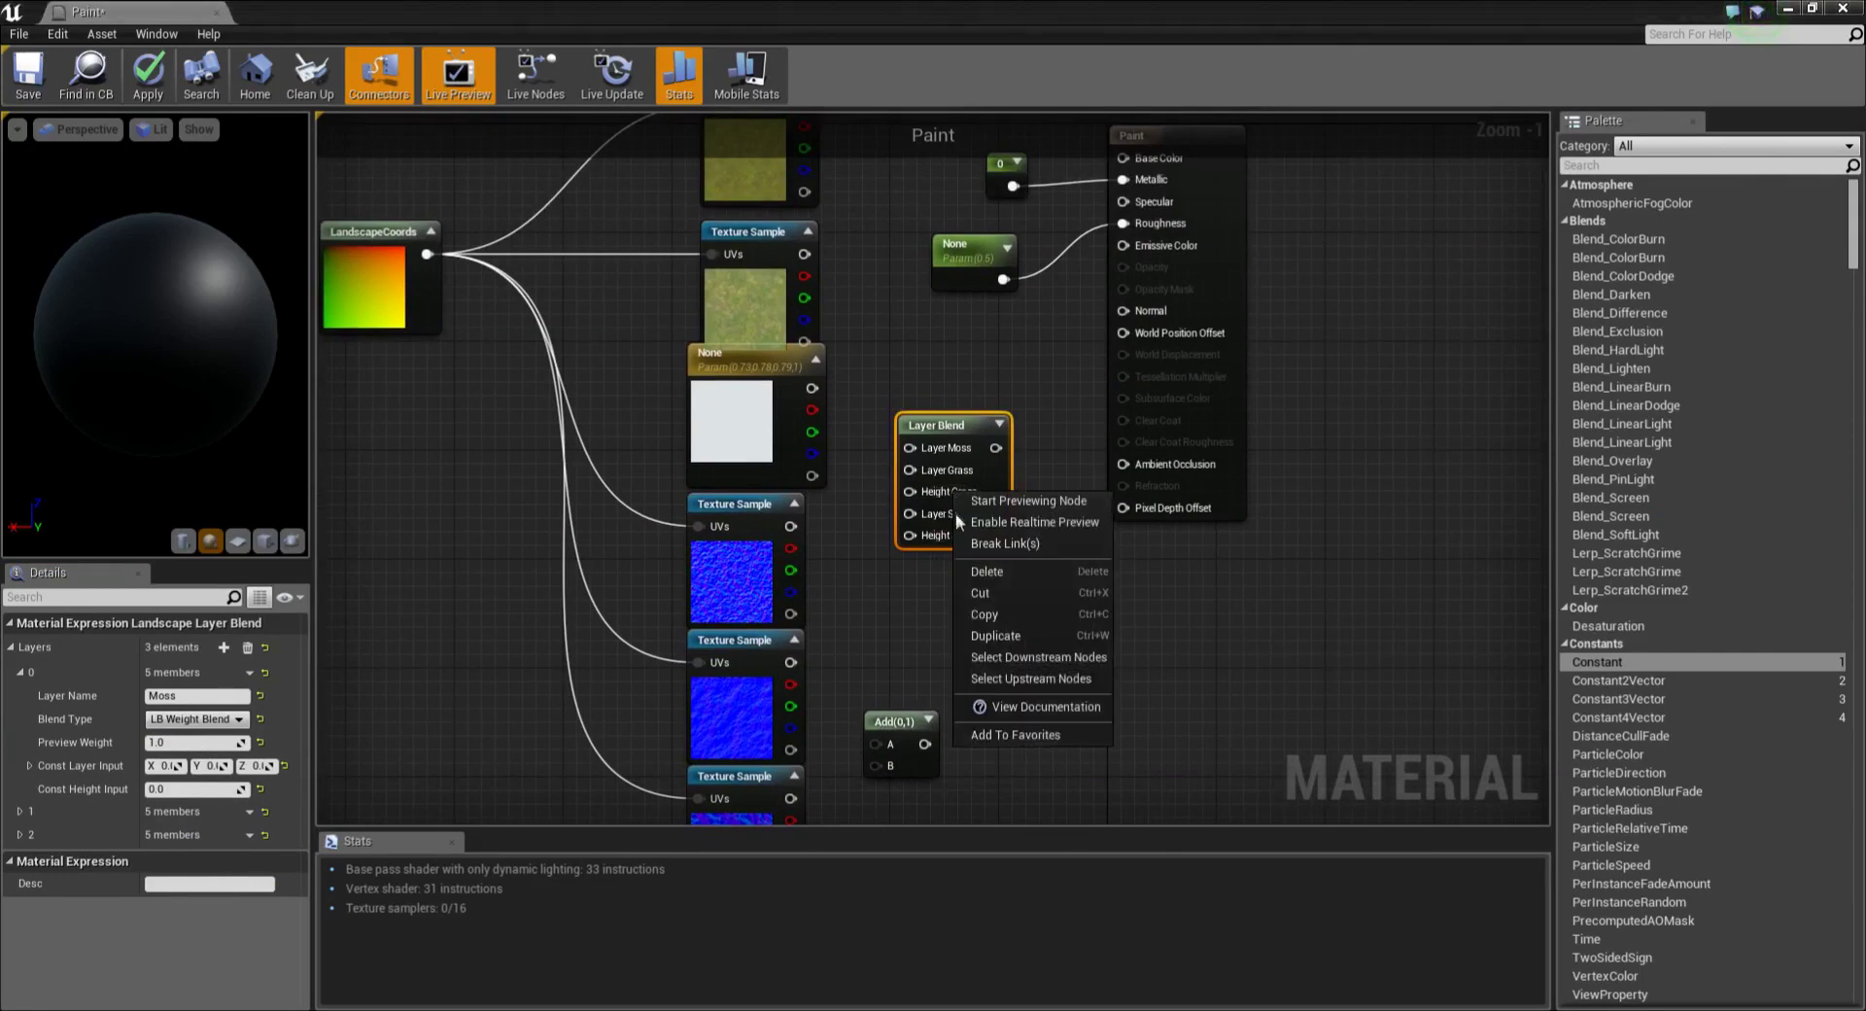
pyautogui.click(1001, 640)
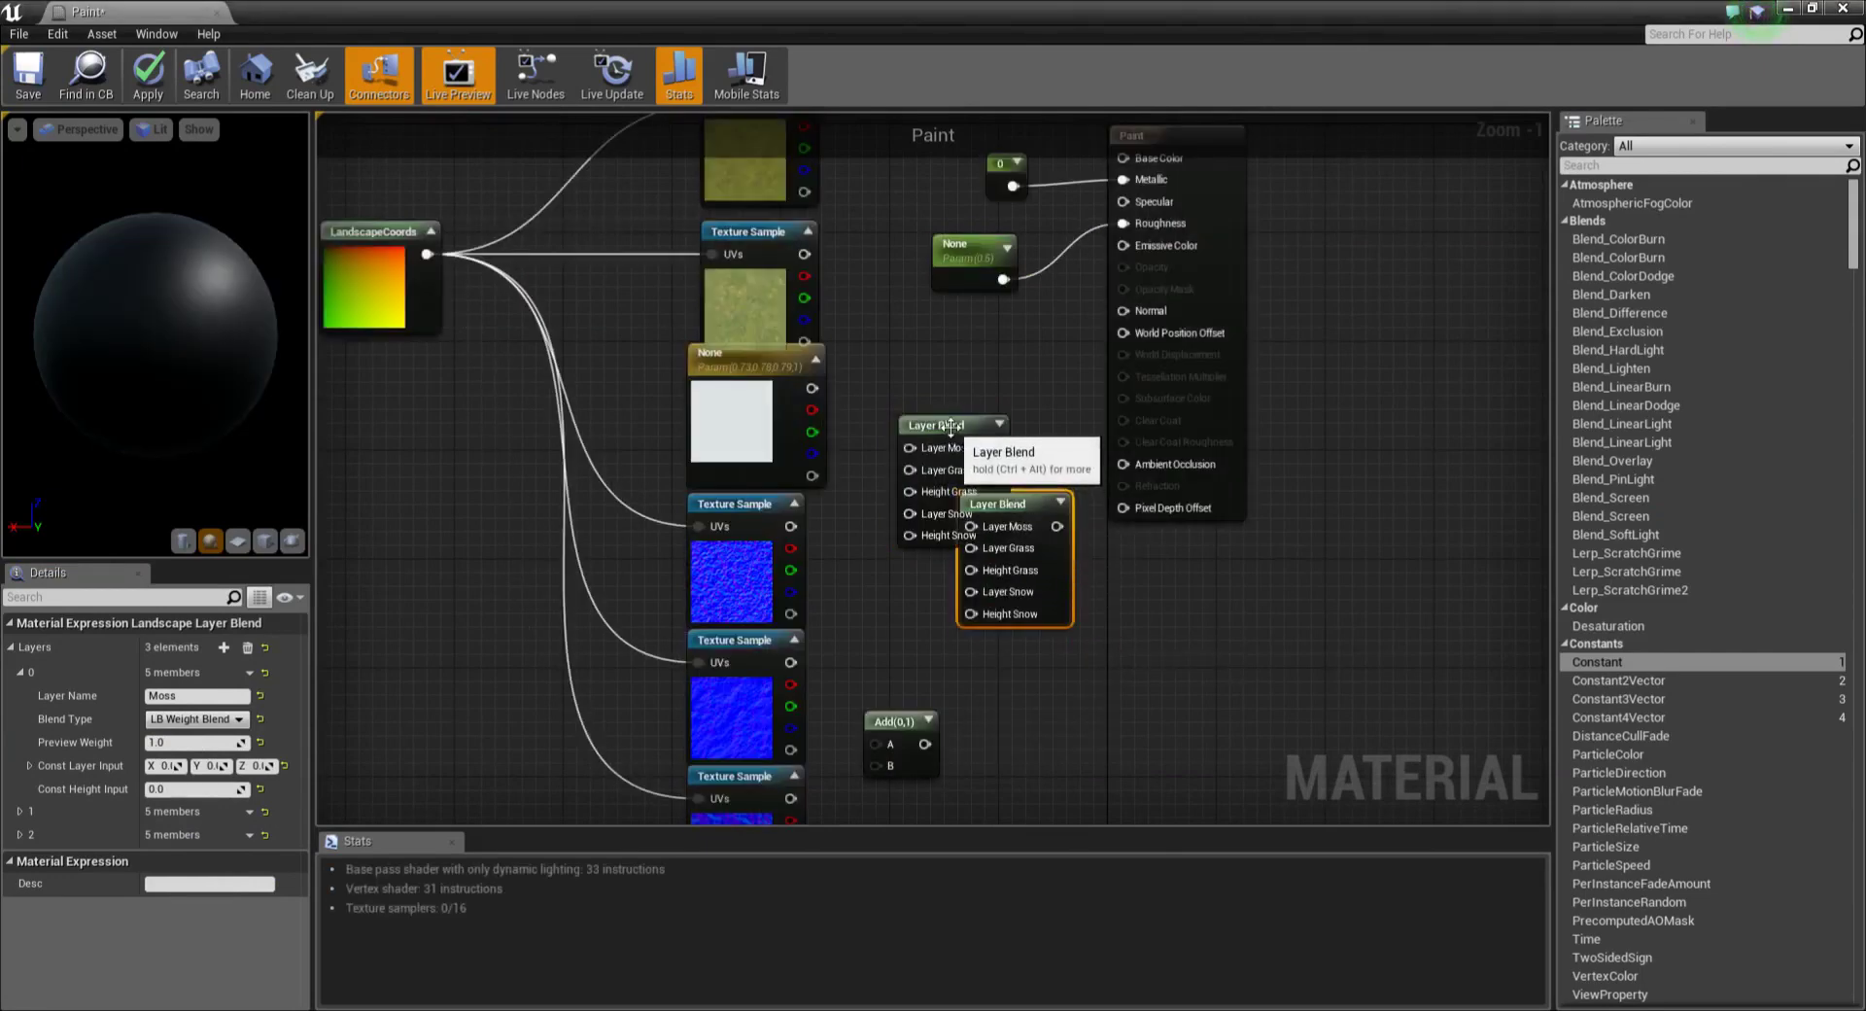
pyautogui.moveTo(950, 428); pyautogui.dragTo(972, 343)
pyautogui.moveTo(1012, 510); pyautogui.dragTo(971, 508)
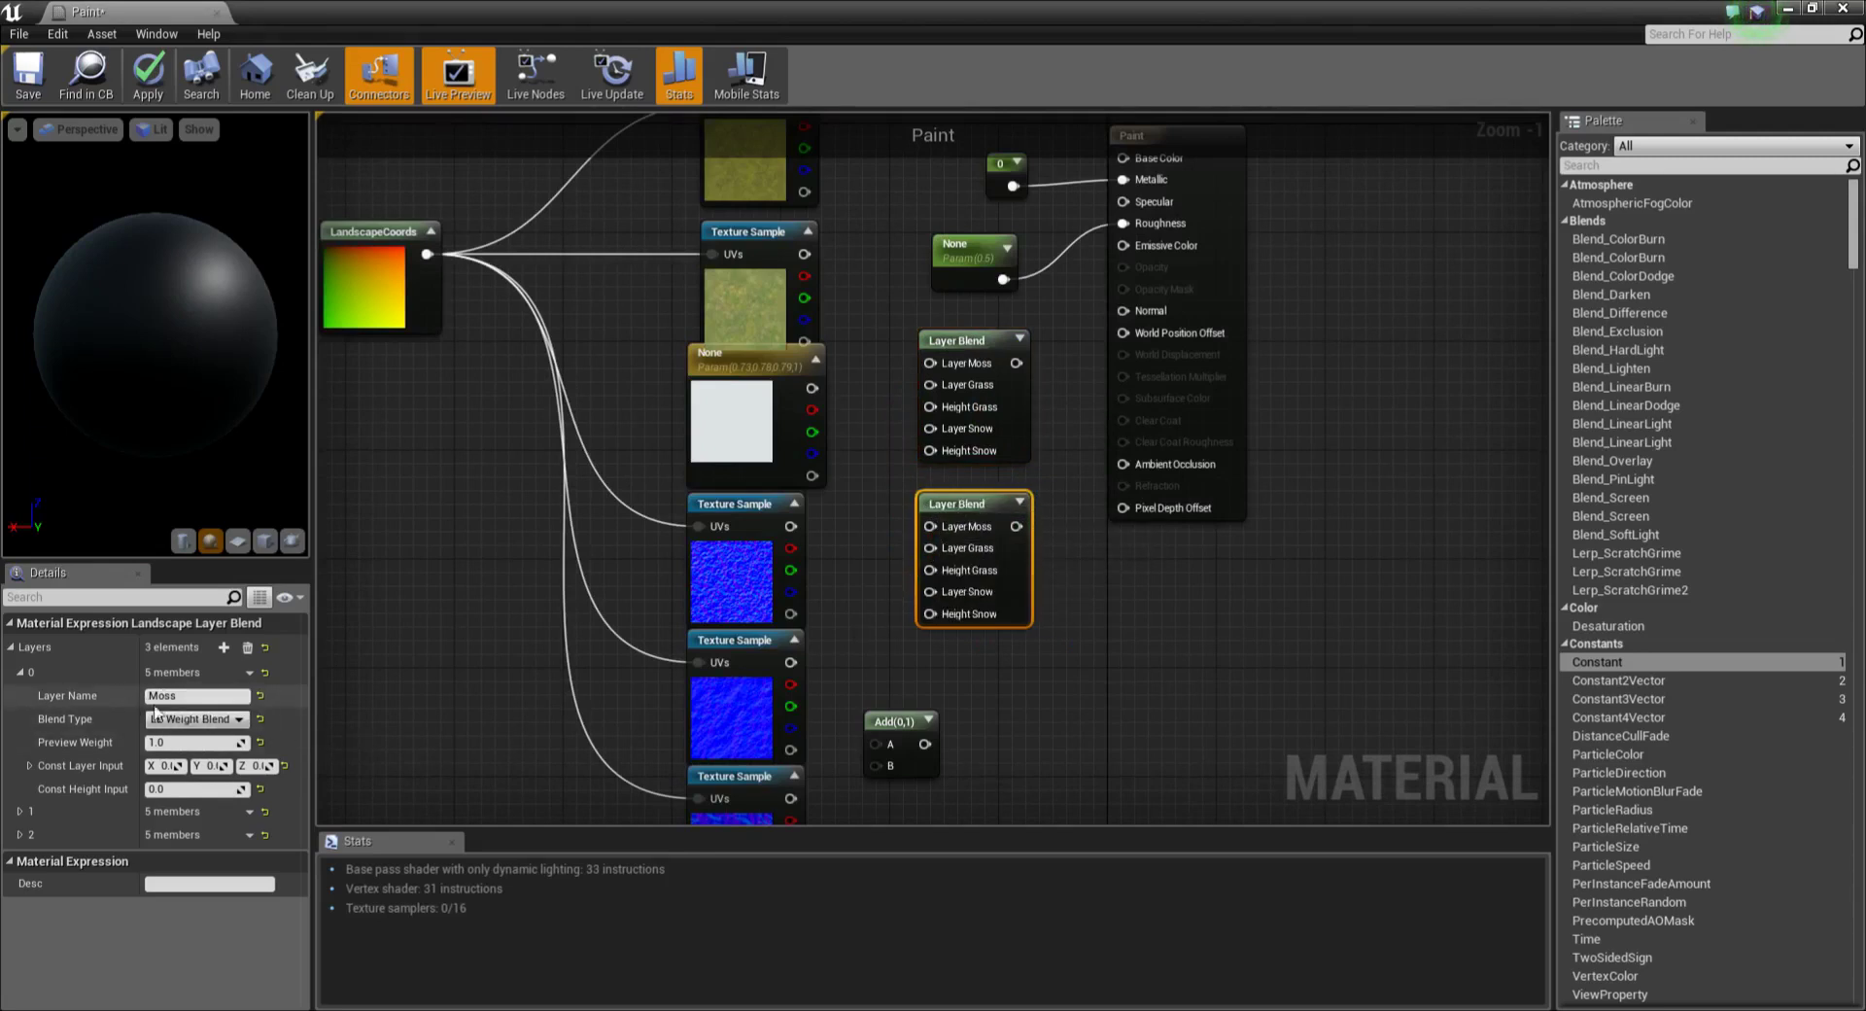
# Step: Rename the copy's first two layers to MossNormal and GrassNormal
pyautogui.click(203, 696)
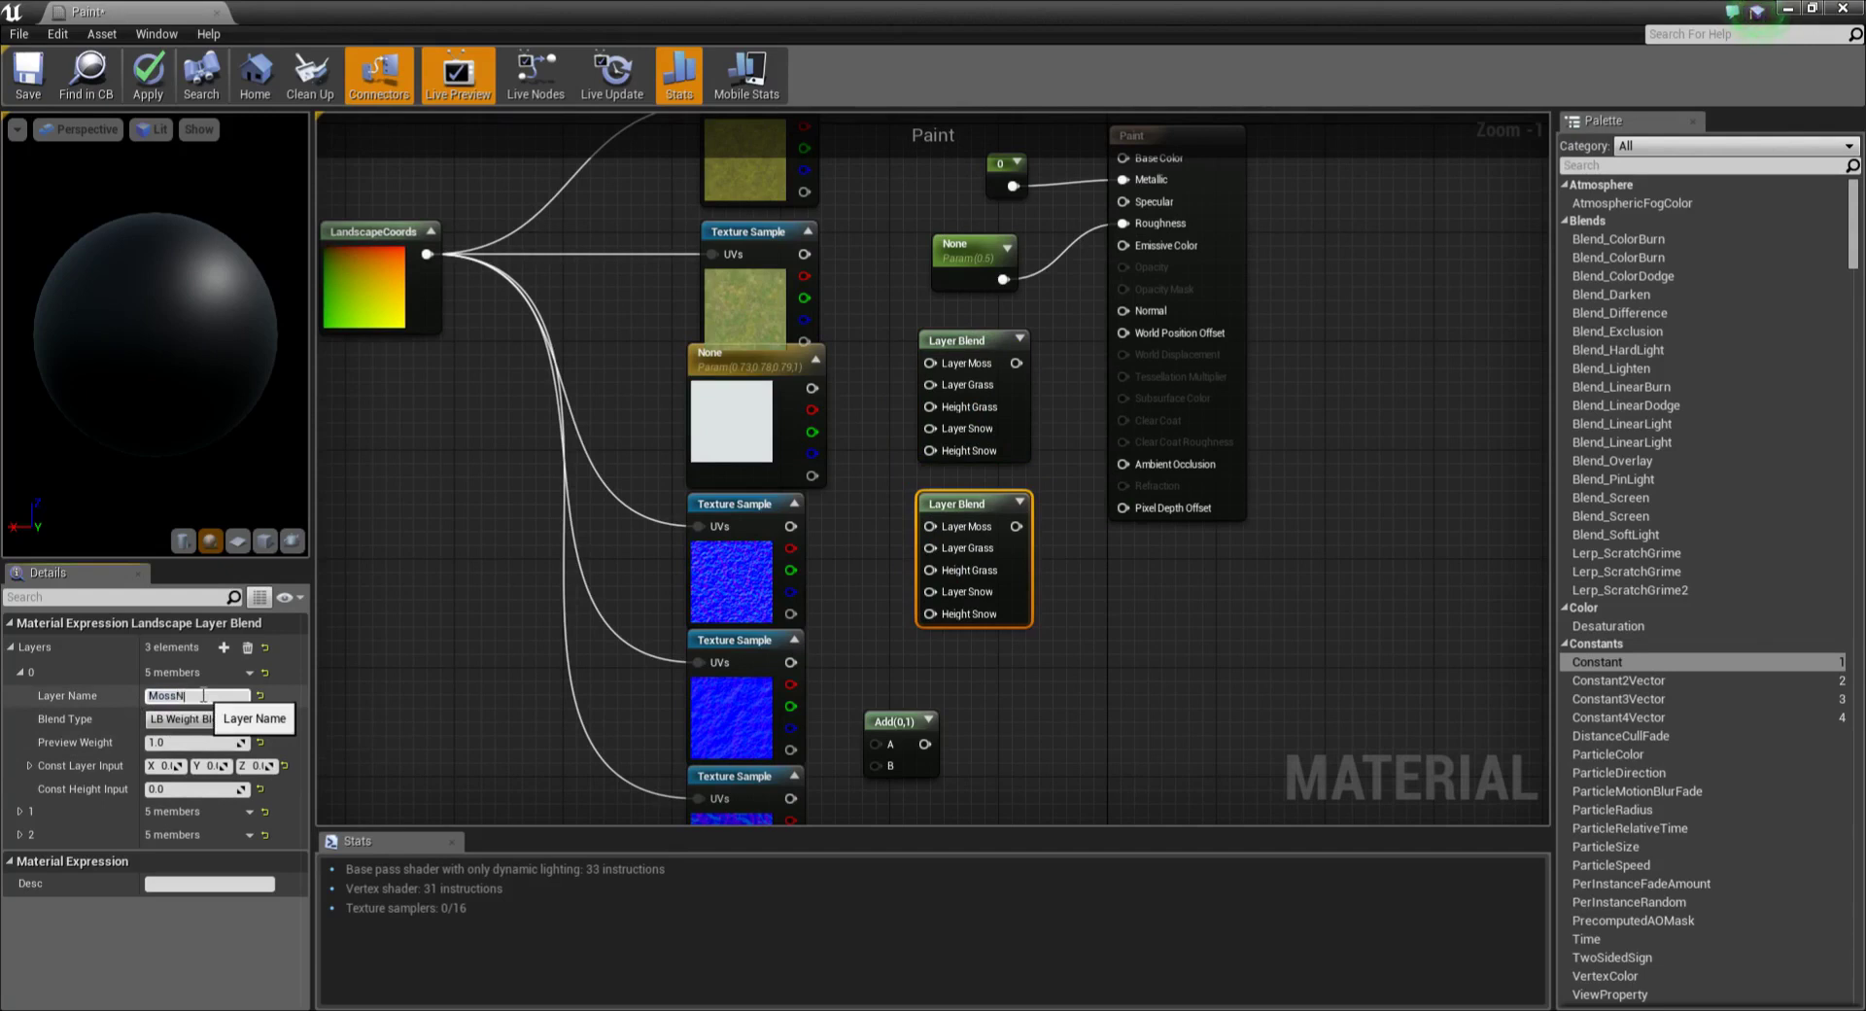
pyautogui.press('Return')
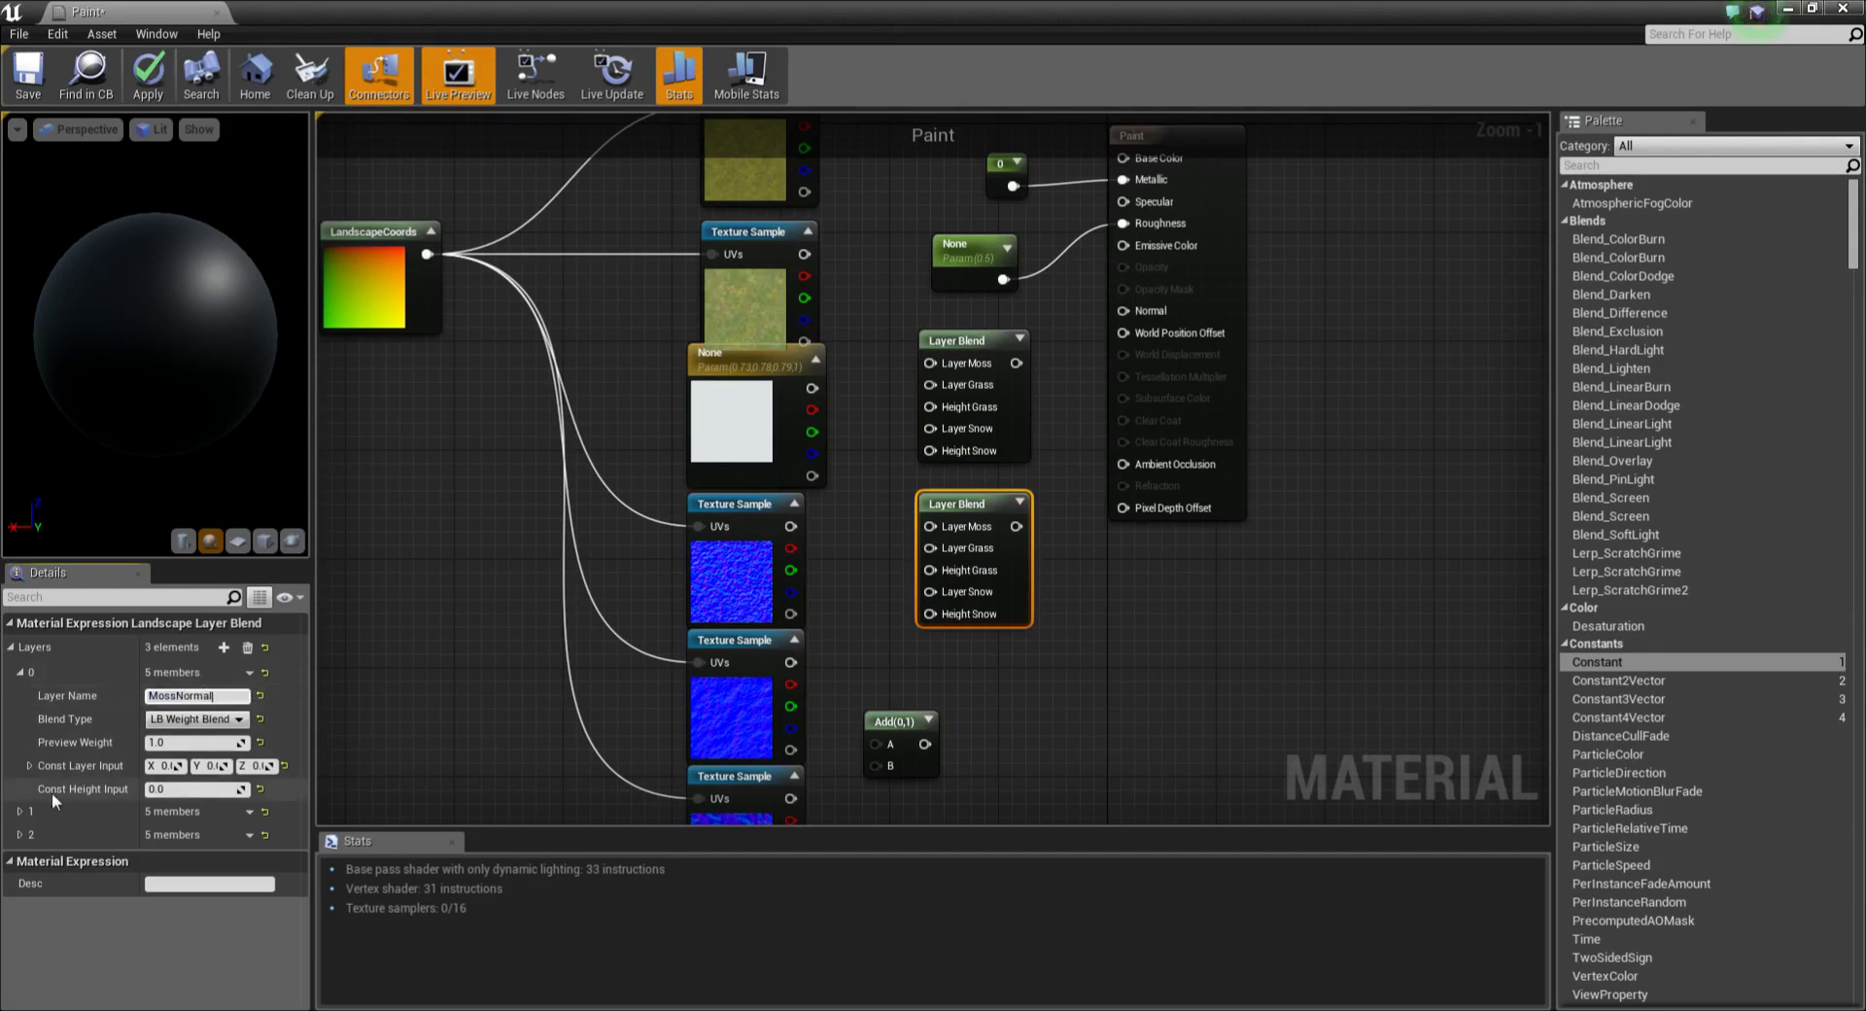
pyautogui.click(20, 811)
pyautogui.click(191, 833)
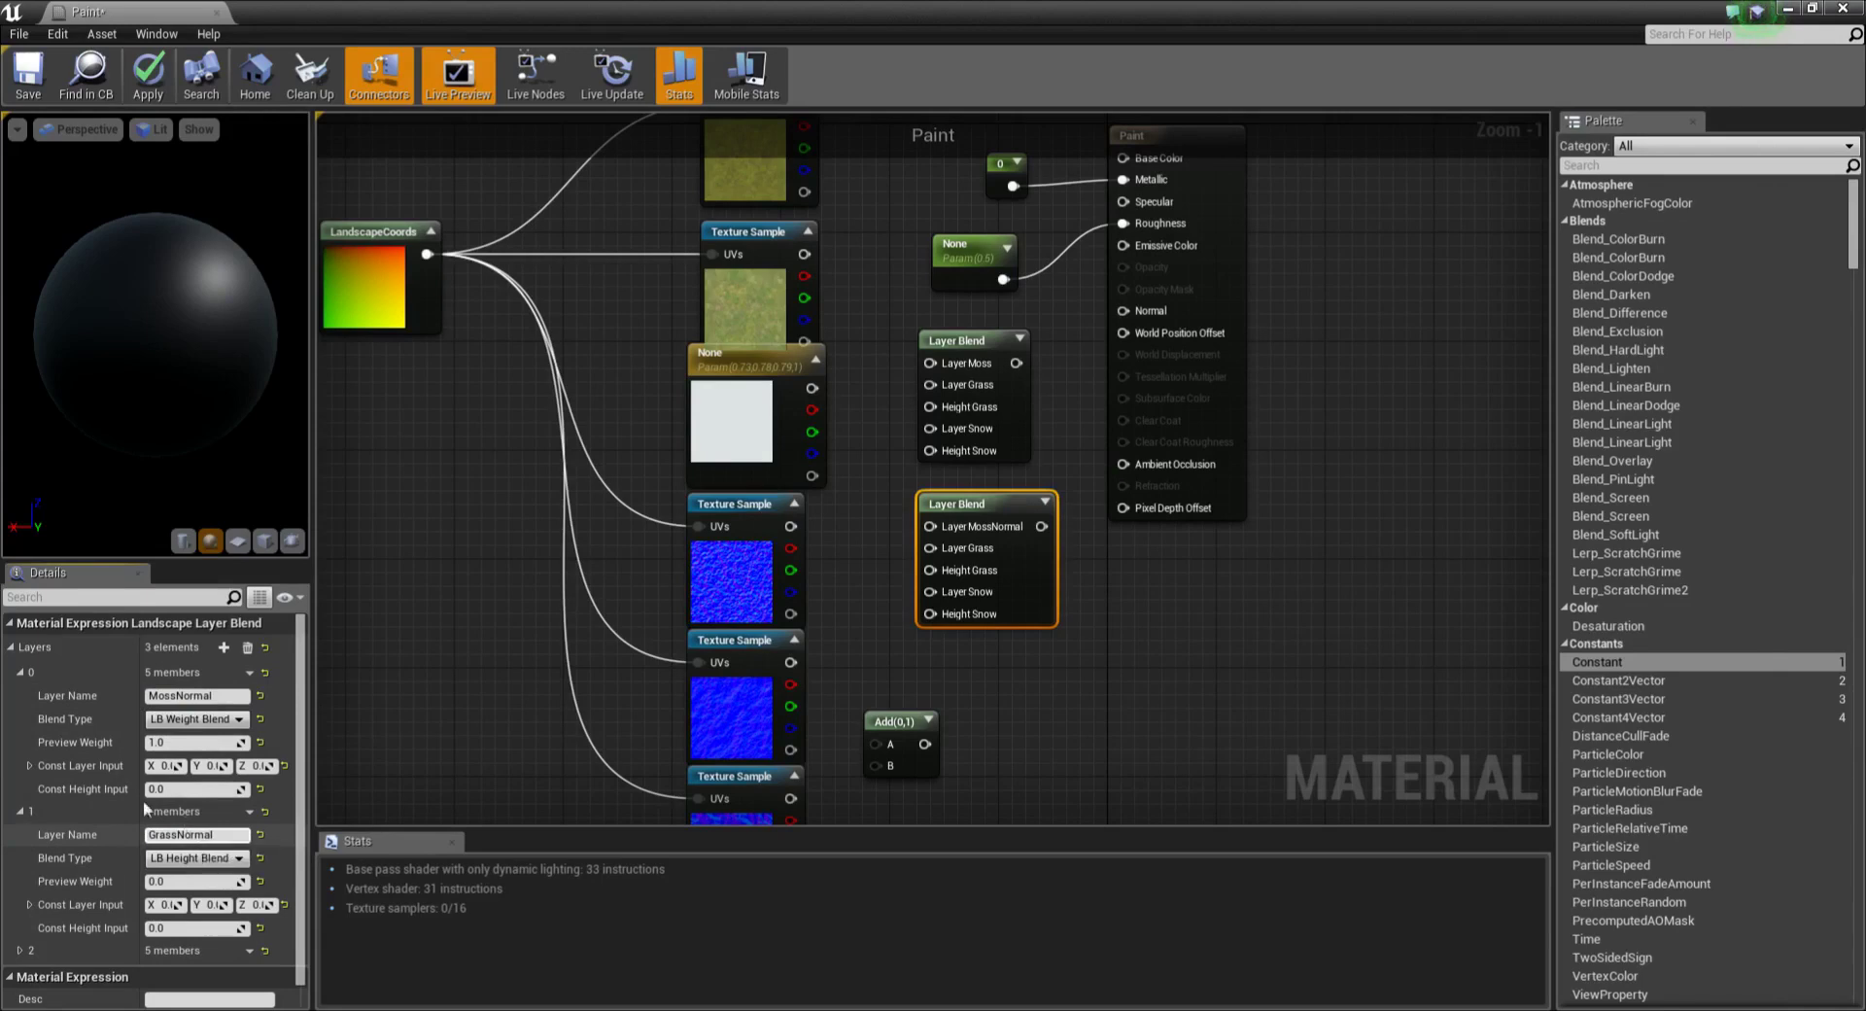
pyautogui.click(20, 812)
# Step: Rename the third layer to SnowNormal and set its blend type to LB Weight Blend
pyautogui.click(21, 834)
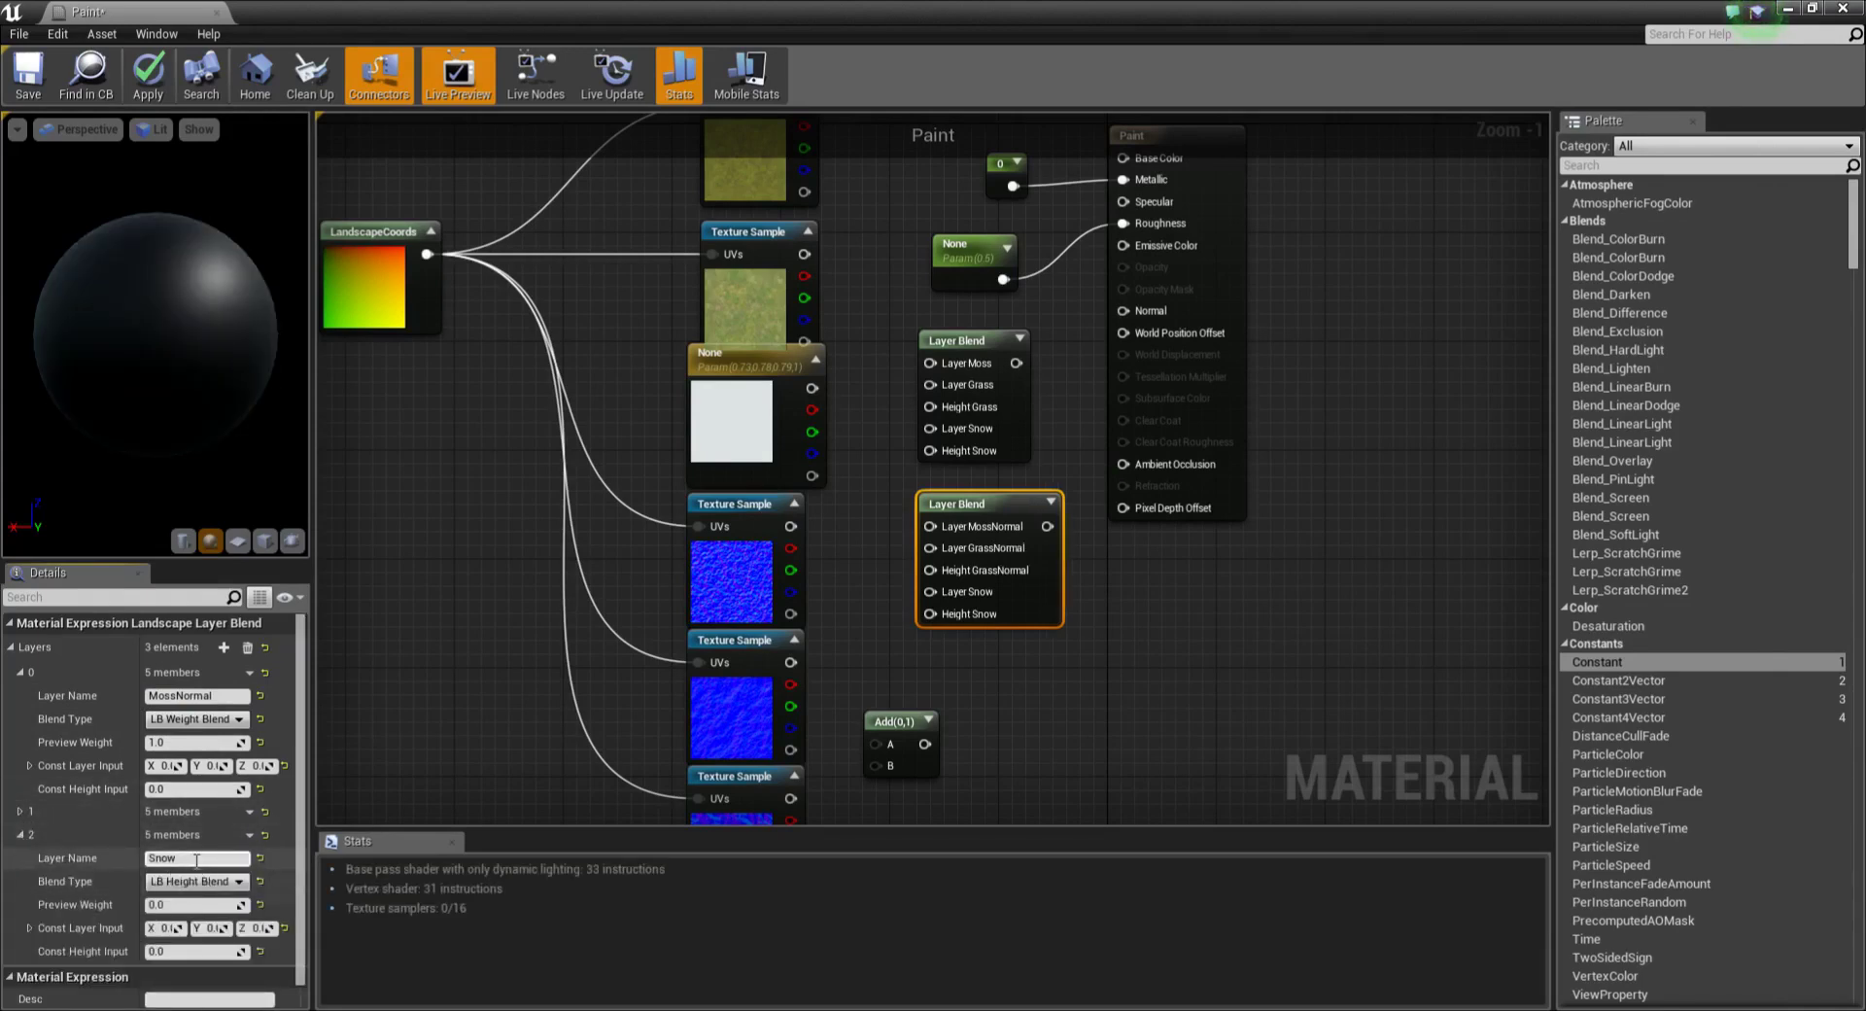
pyautogui.click(196, 859)
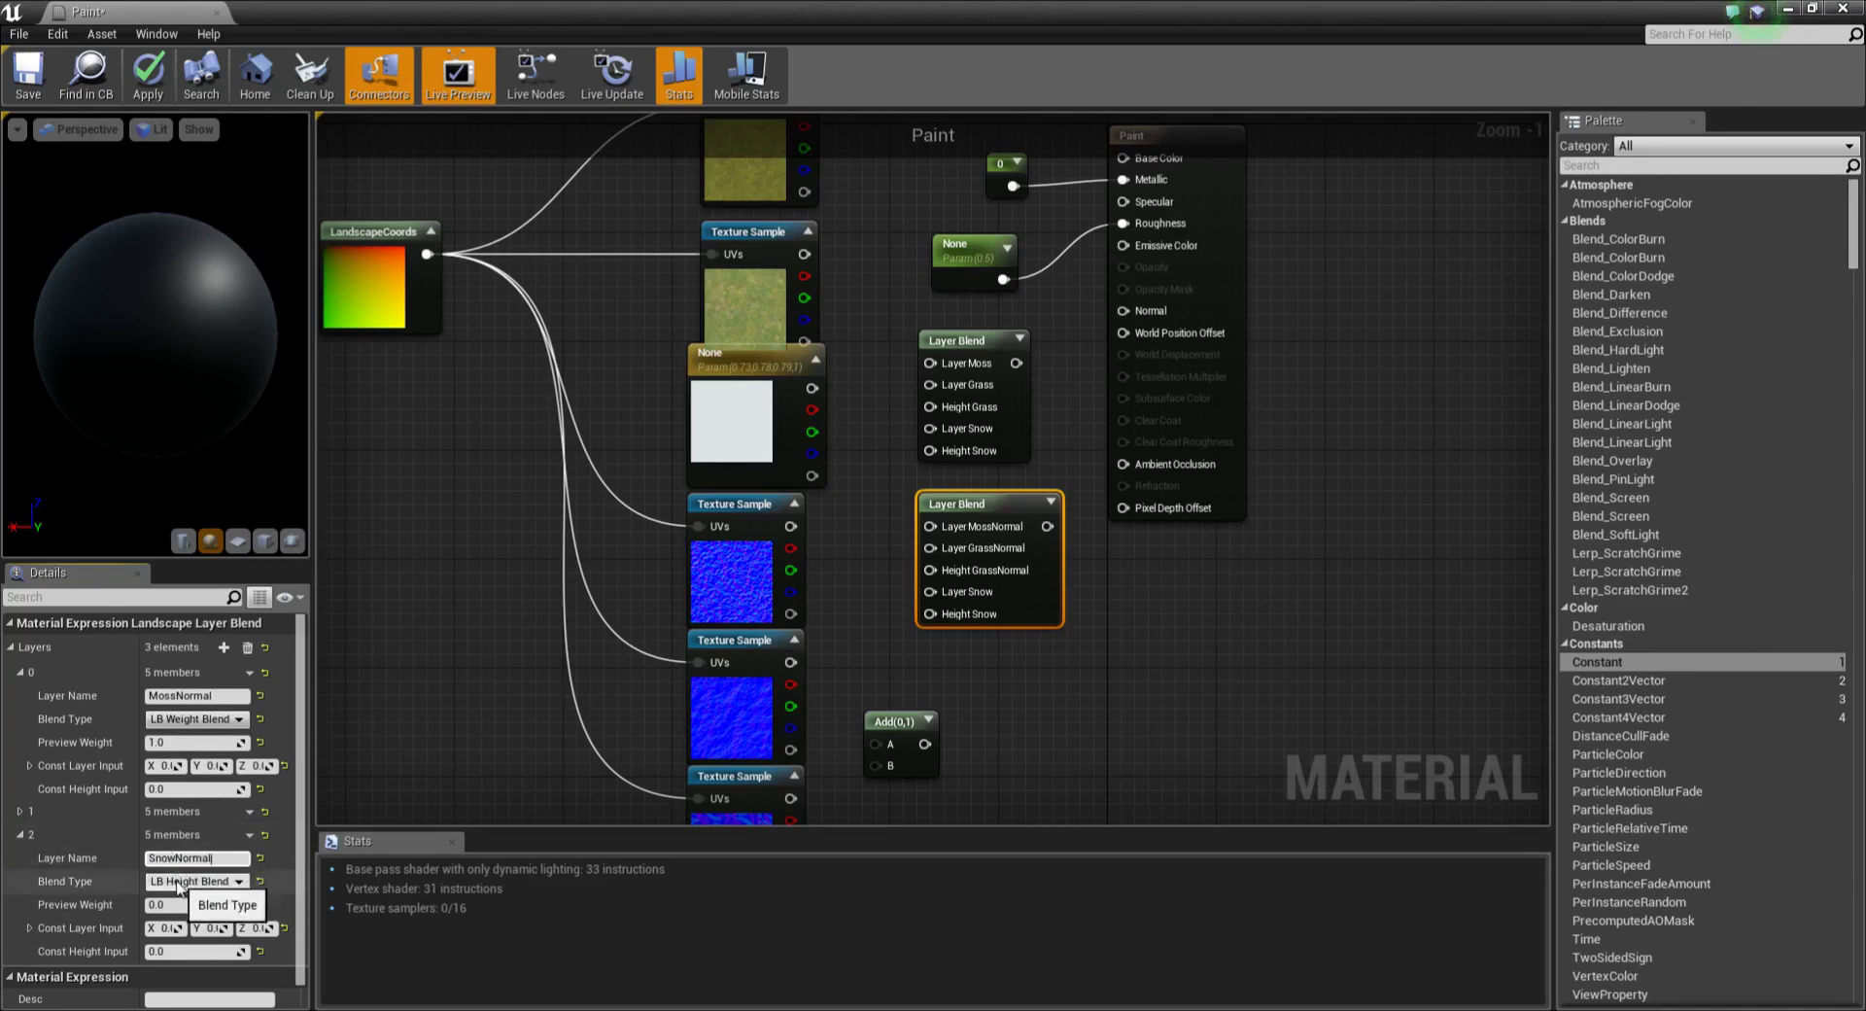
pyautogui.click(194, 881)
pyautogui.click(189, 900)
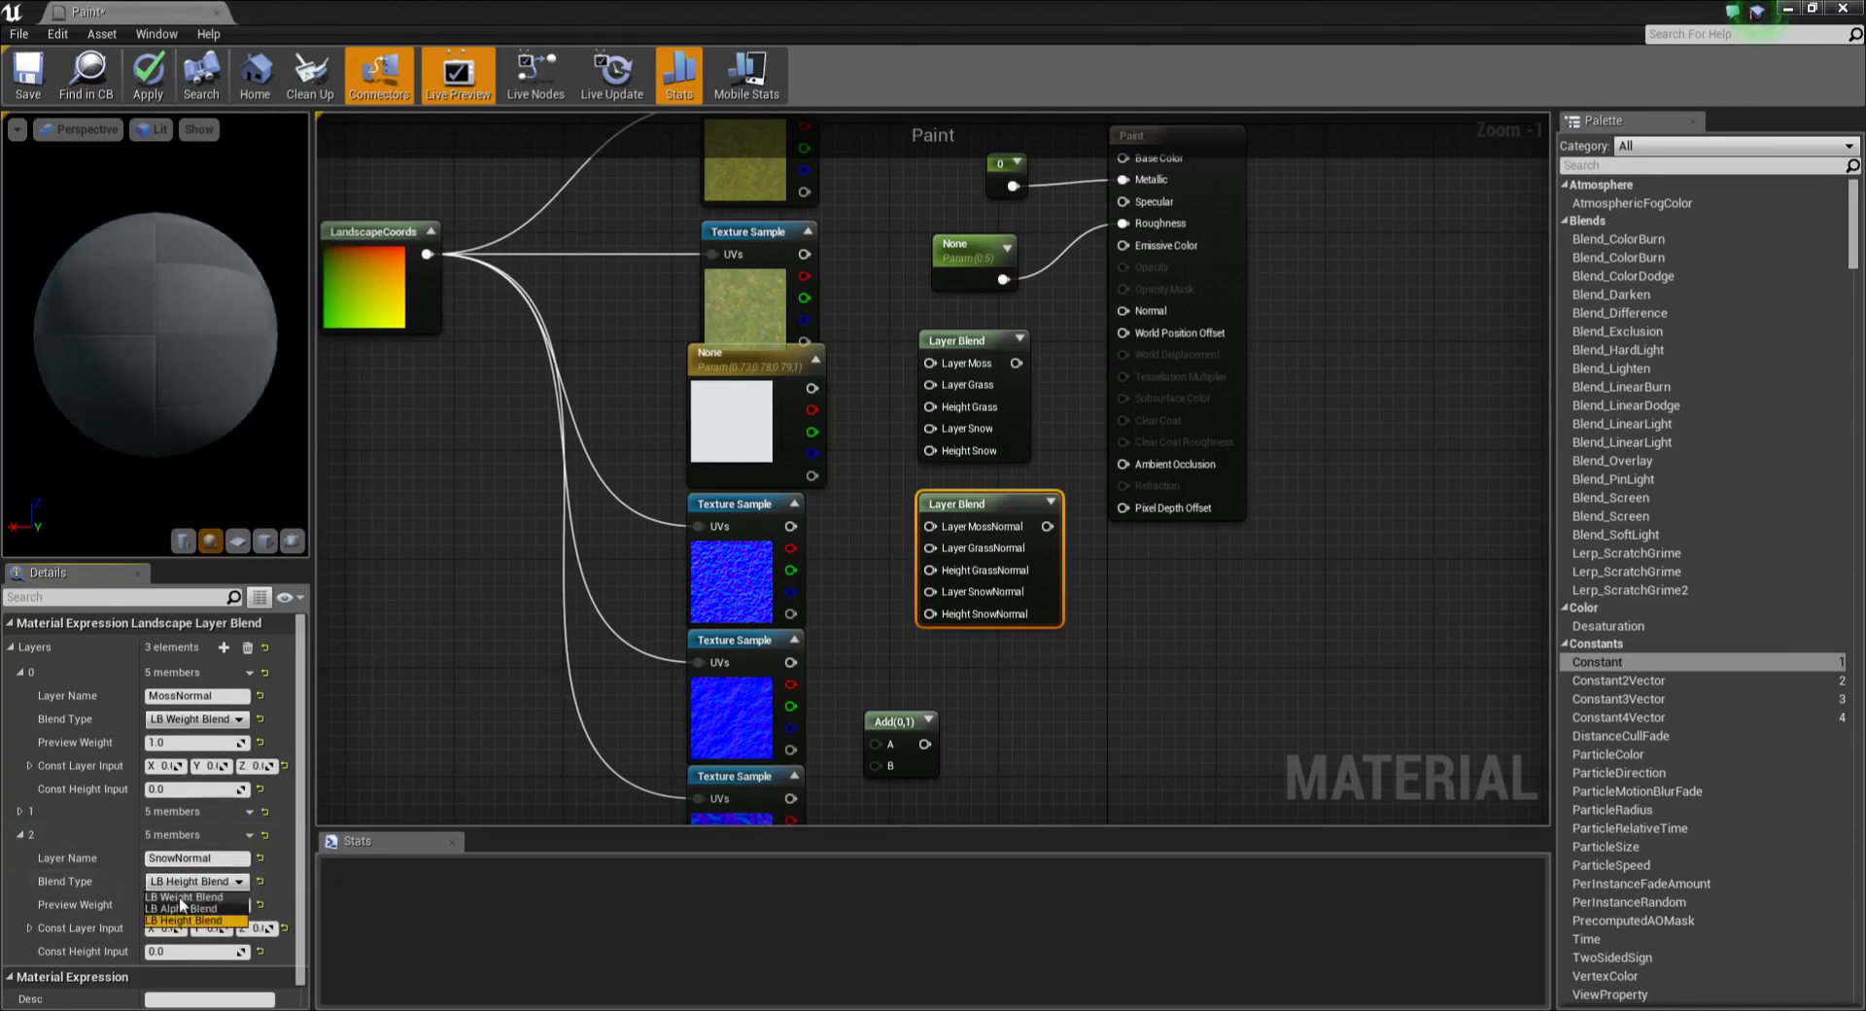
pyautogui.click(21, 834)
pyautogui.click(19, 811)
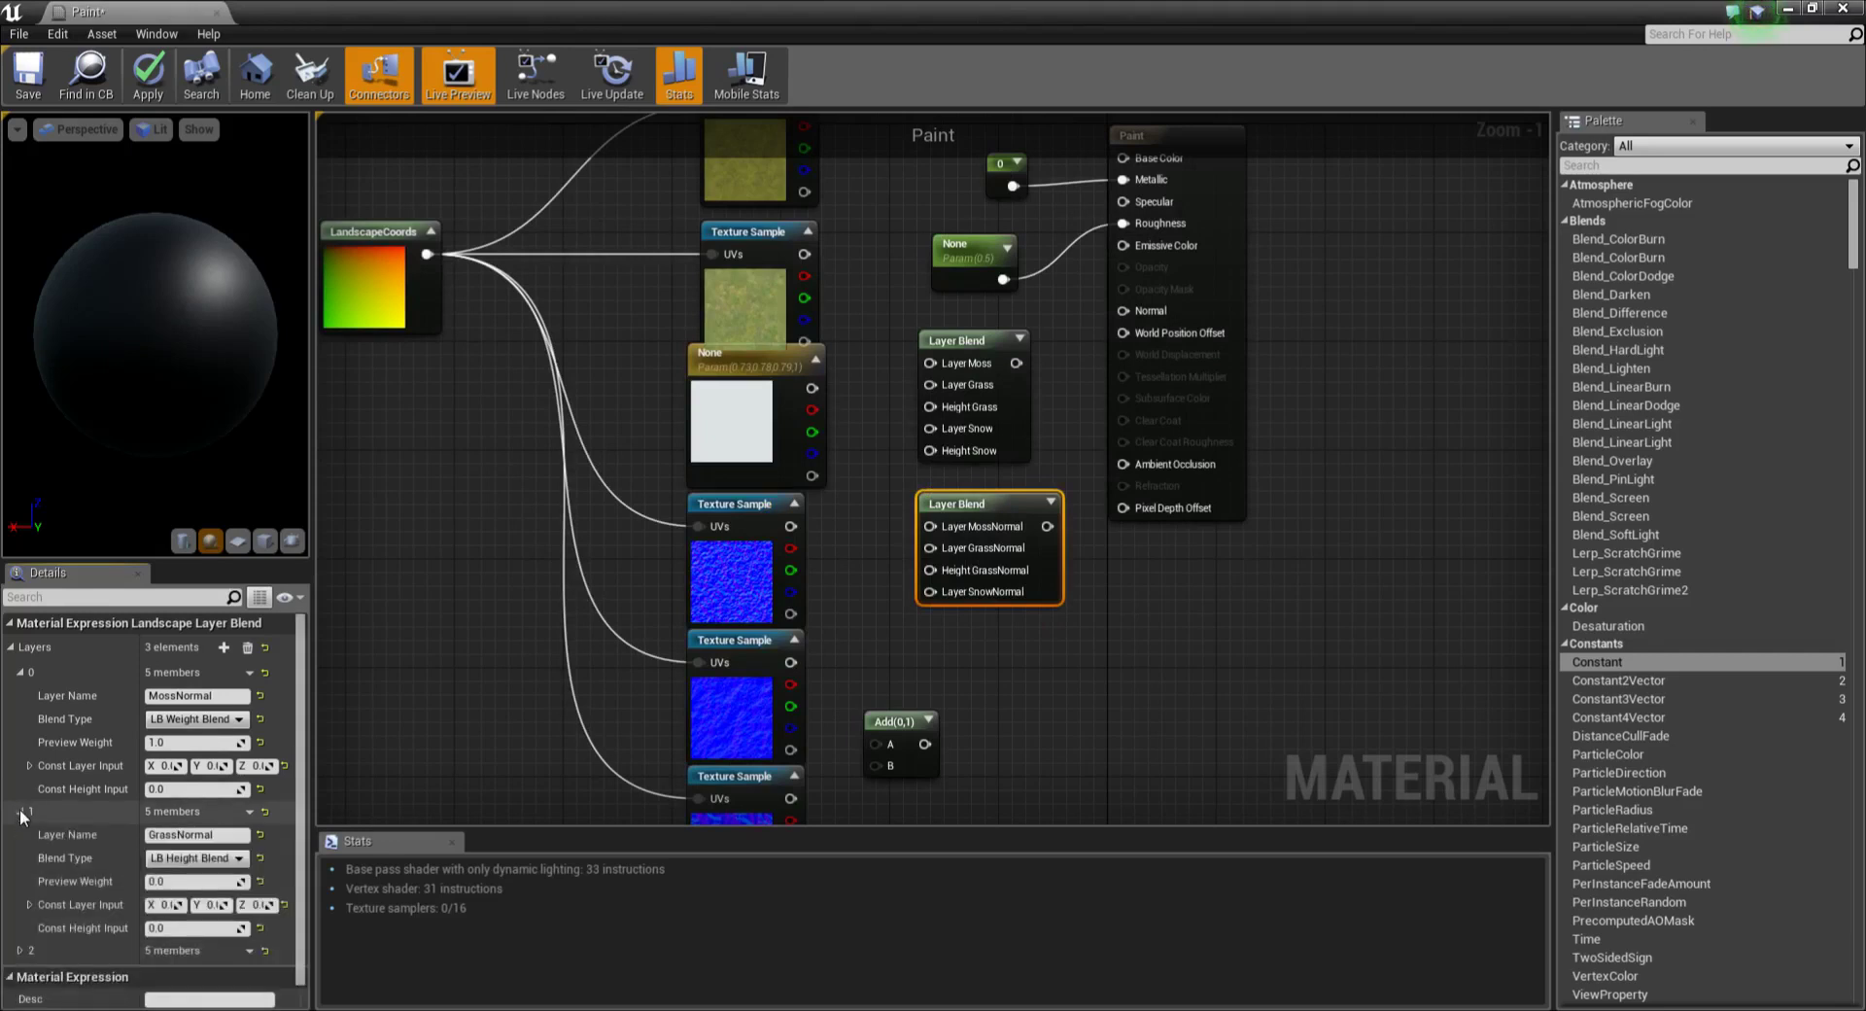
pyautogui.click(19, 811)
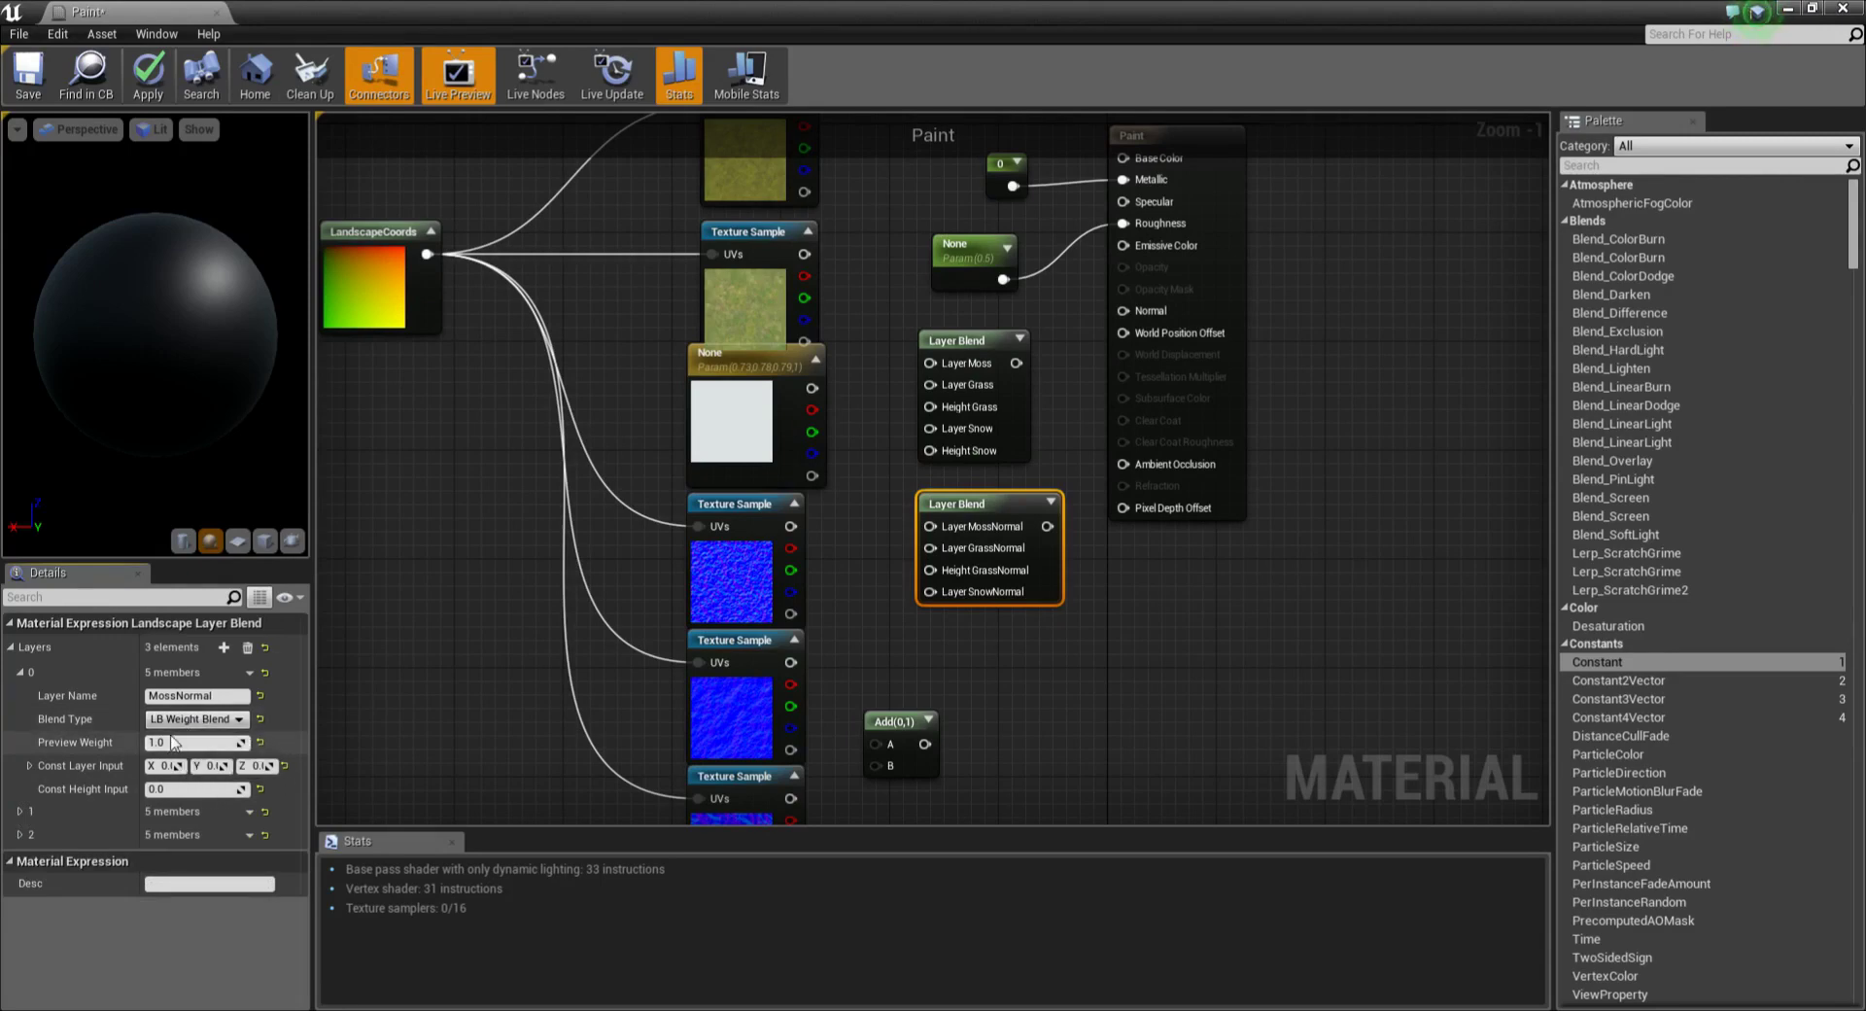
pyautogui.moveTo(428, 654)
pyautogui.mouseDown(button='right')
pyautogui.moveTo(377, 697)
pyautogui.moveTo(458, 743)
pyautogui.mouseUp(button='right')
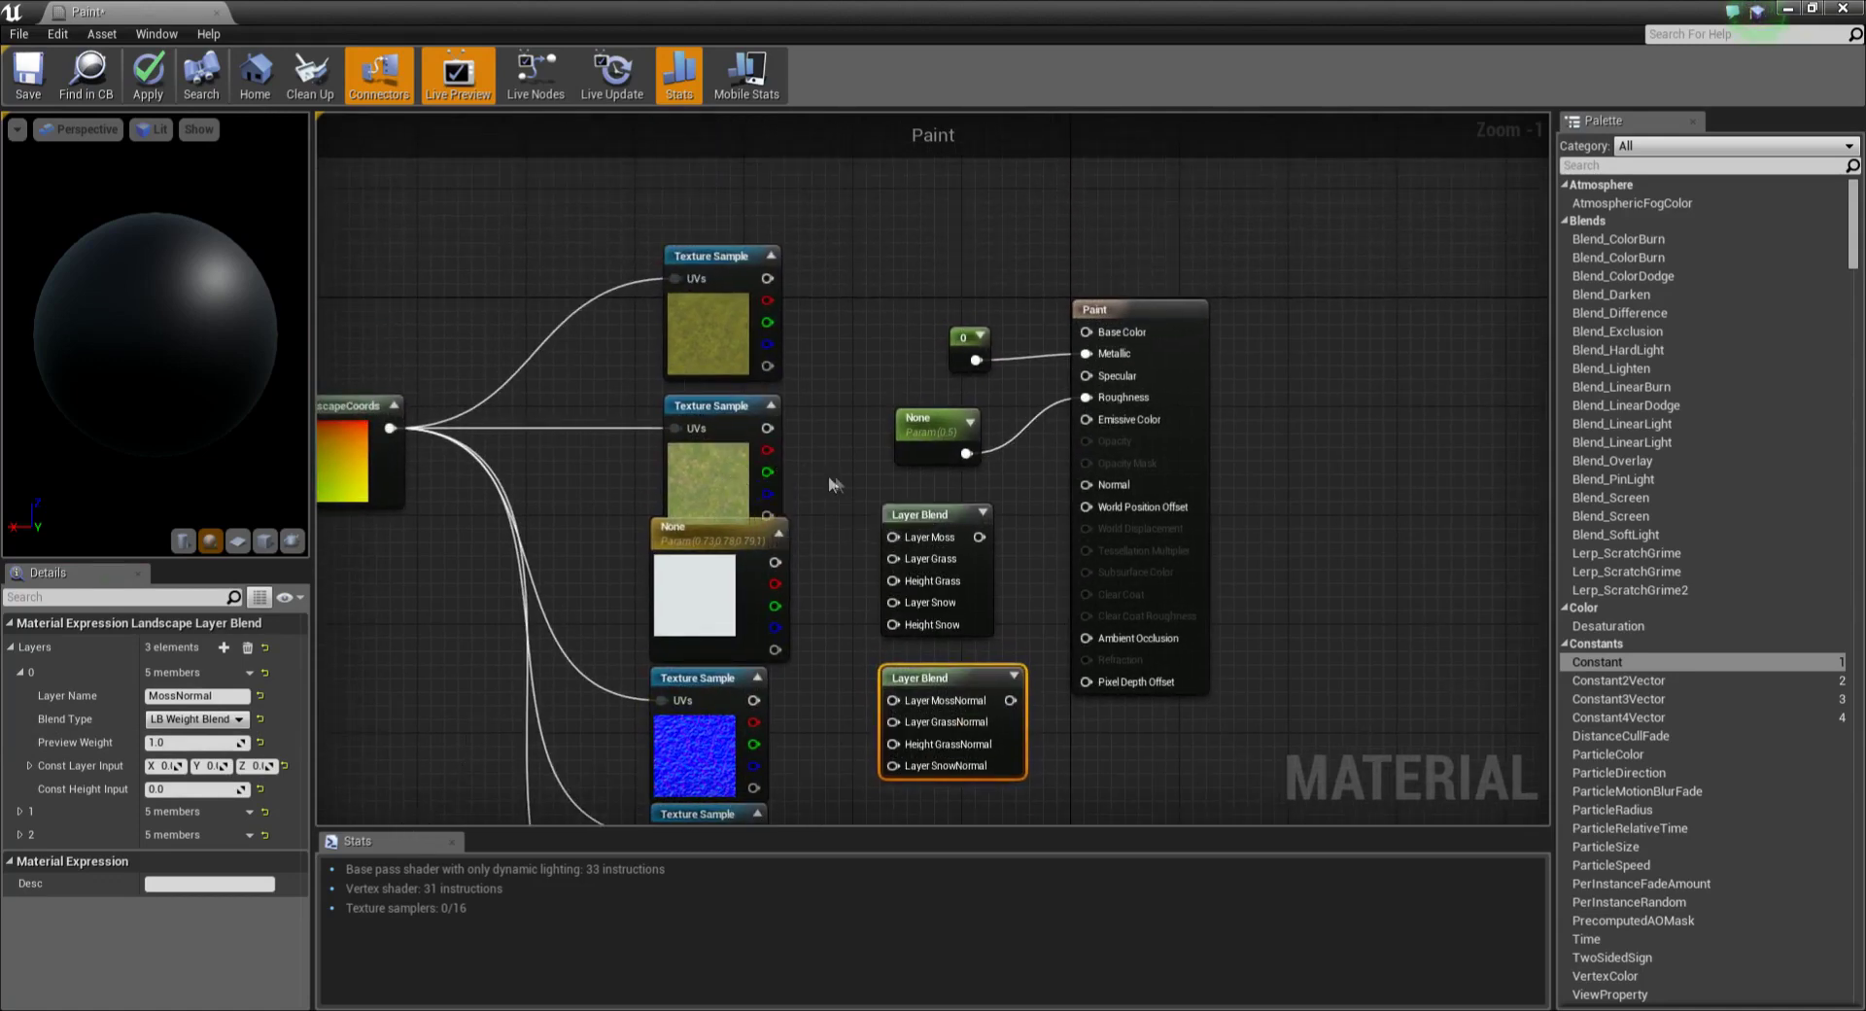
# Step: Wire the top texture's RGB into Layer Moss and move the colour Layer Blend above the constants
pyautogui.moveTo(768, 279); pyautogui.dragTo(892, 536)
pyautogui.moveTo(945, 502); pyautogui.dragTo(984, 505, button='right')
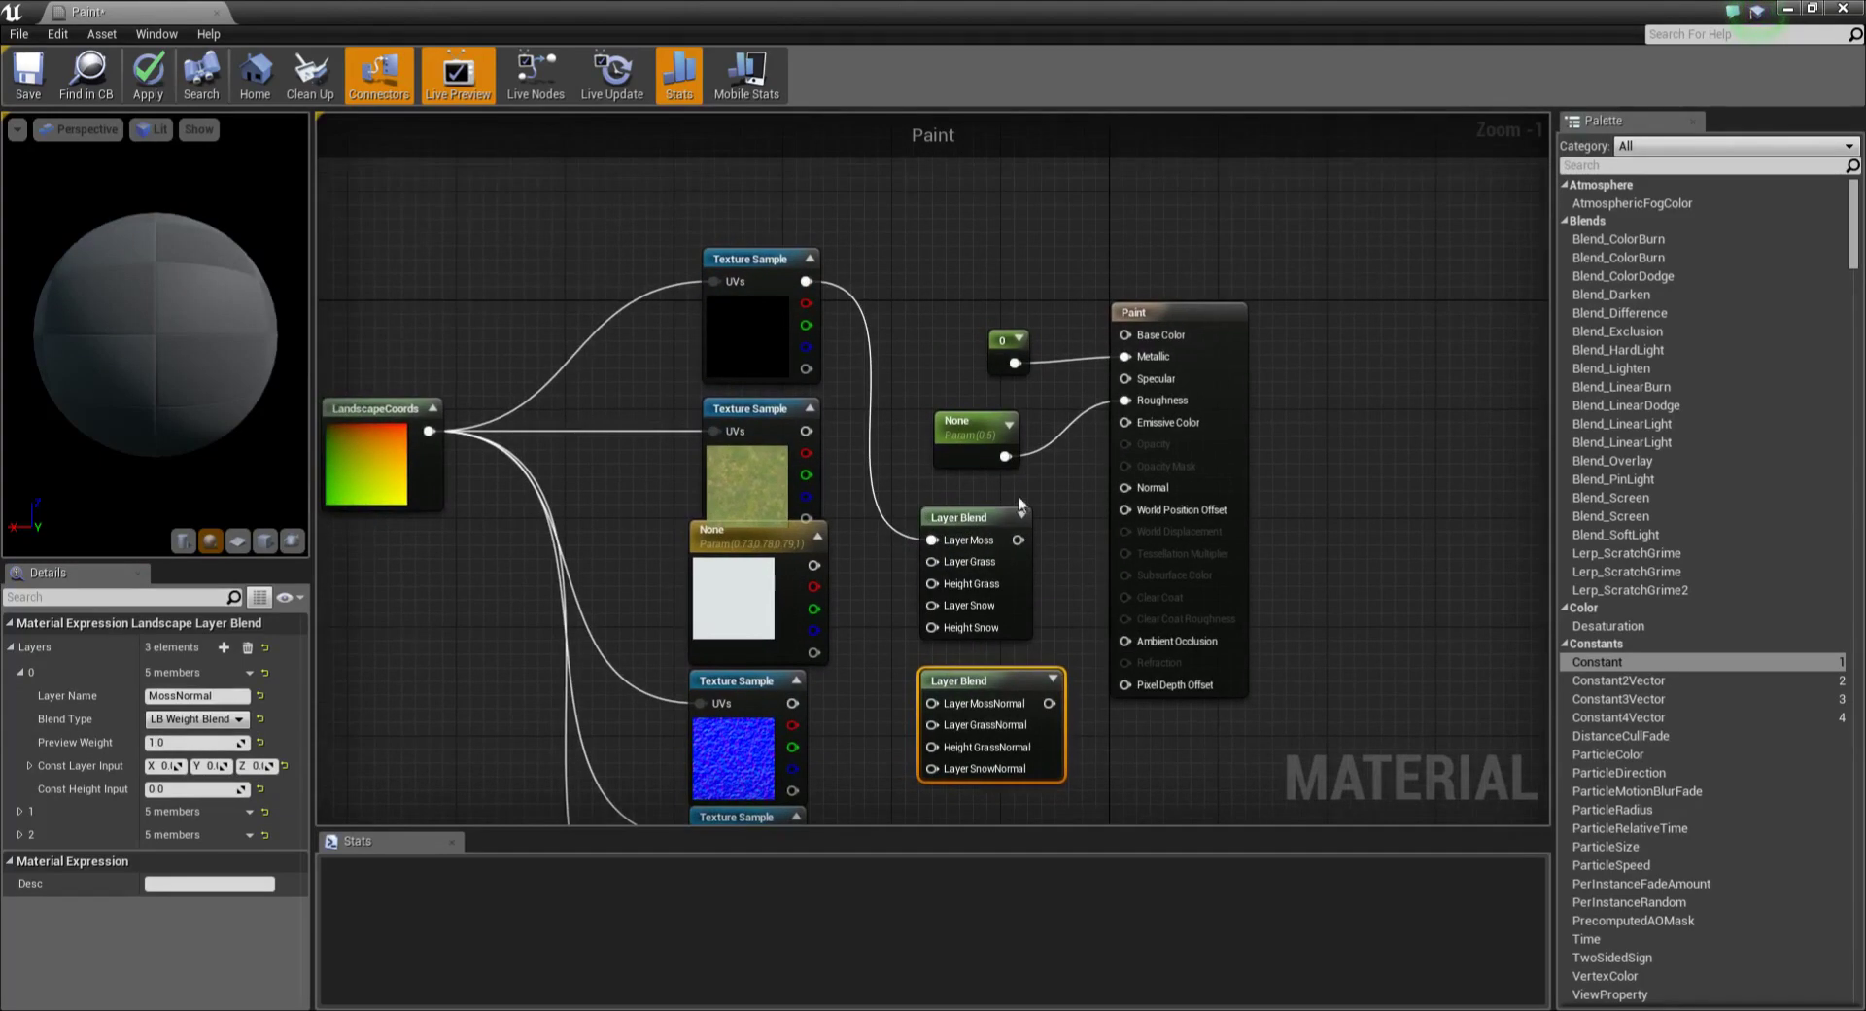
pyautogui.moveTo(996, 512)
pyautogui.mouseDown()
pyautogui.moveTo(978, 288)
pyautogui.moveTo(946, 213)
pyautogui.mouseUp()
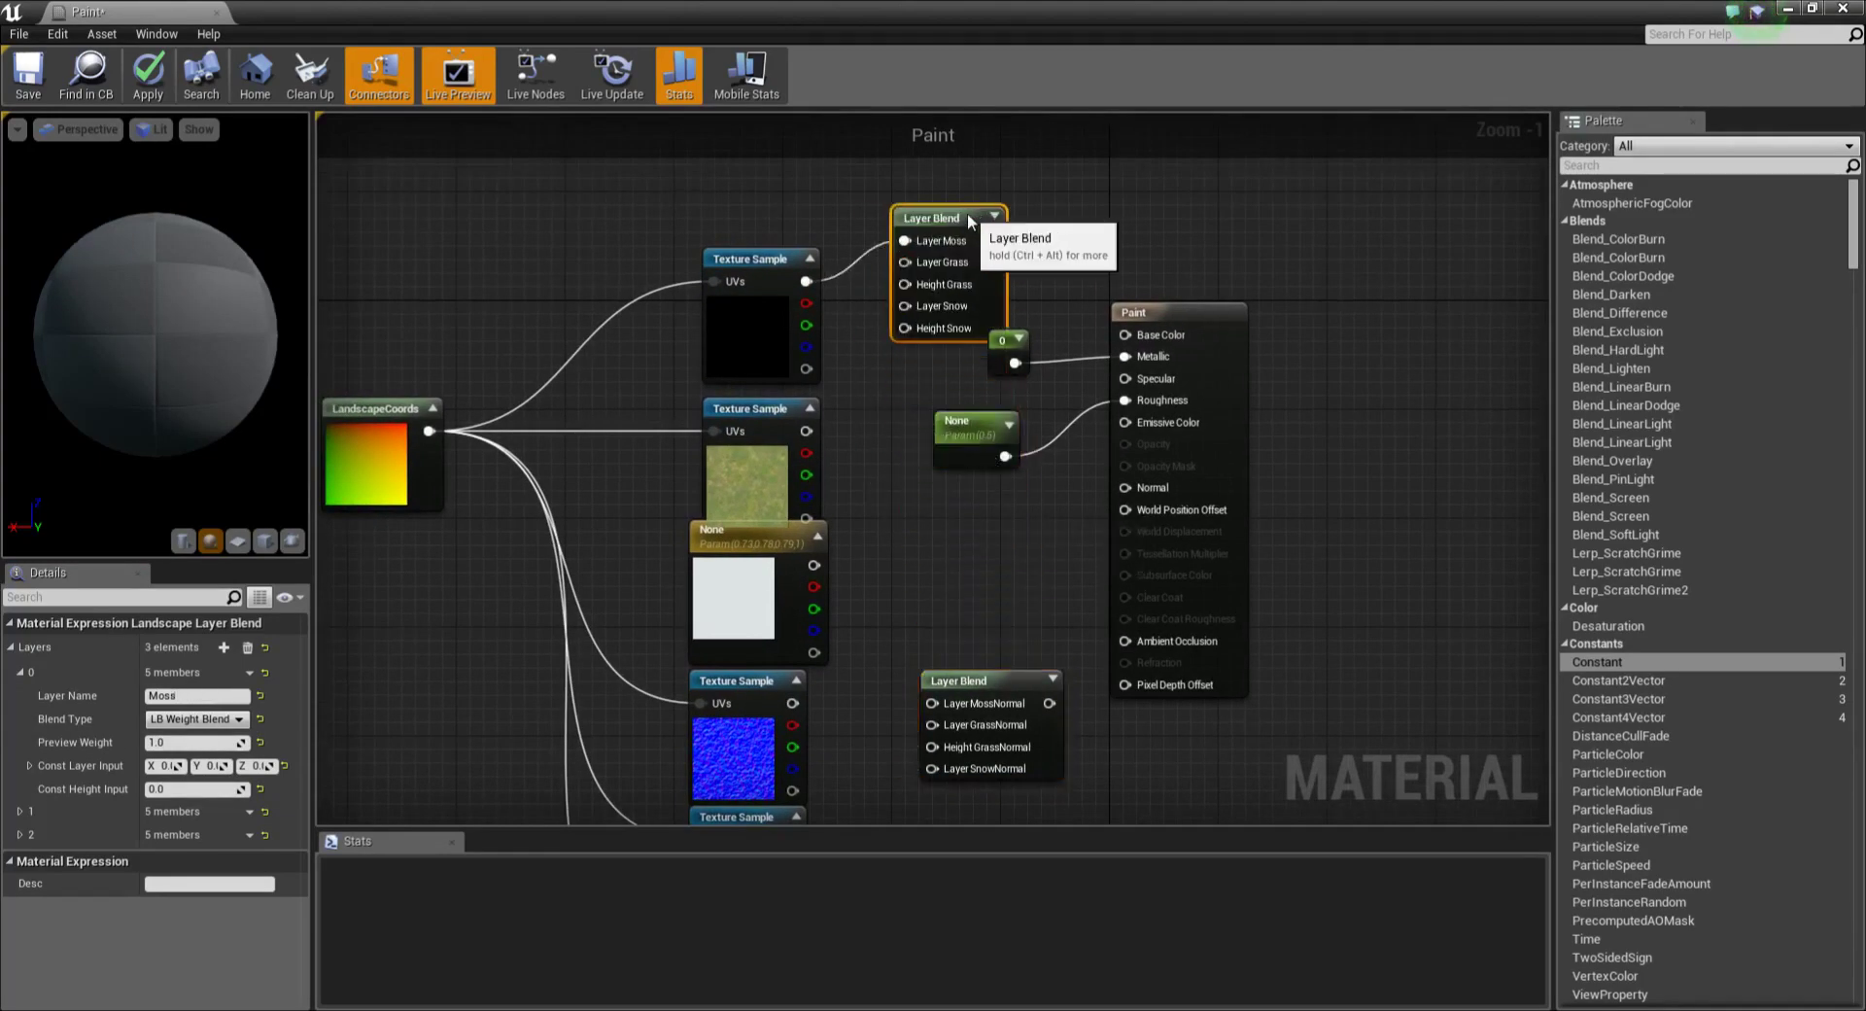
pyautogui.moveTo(1022, 259); pyautogui.dragTo(1062, 316, button='right')
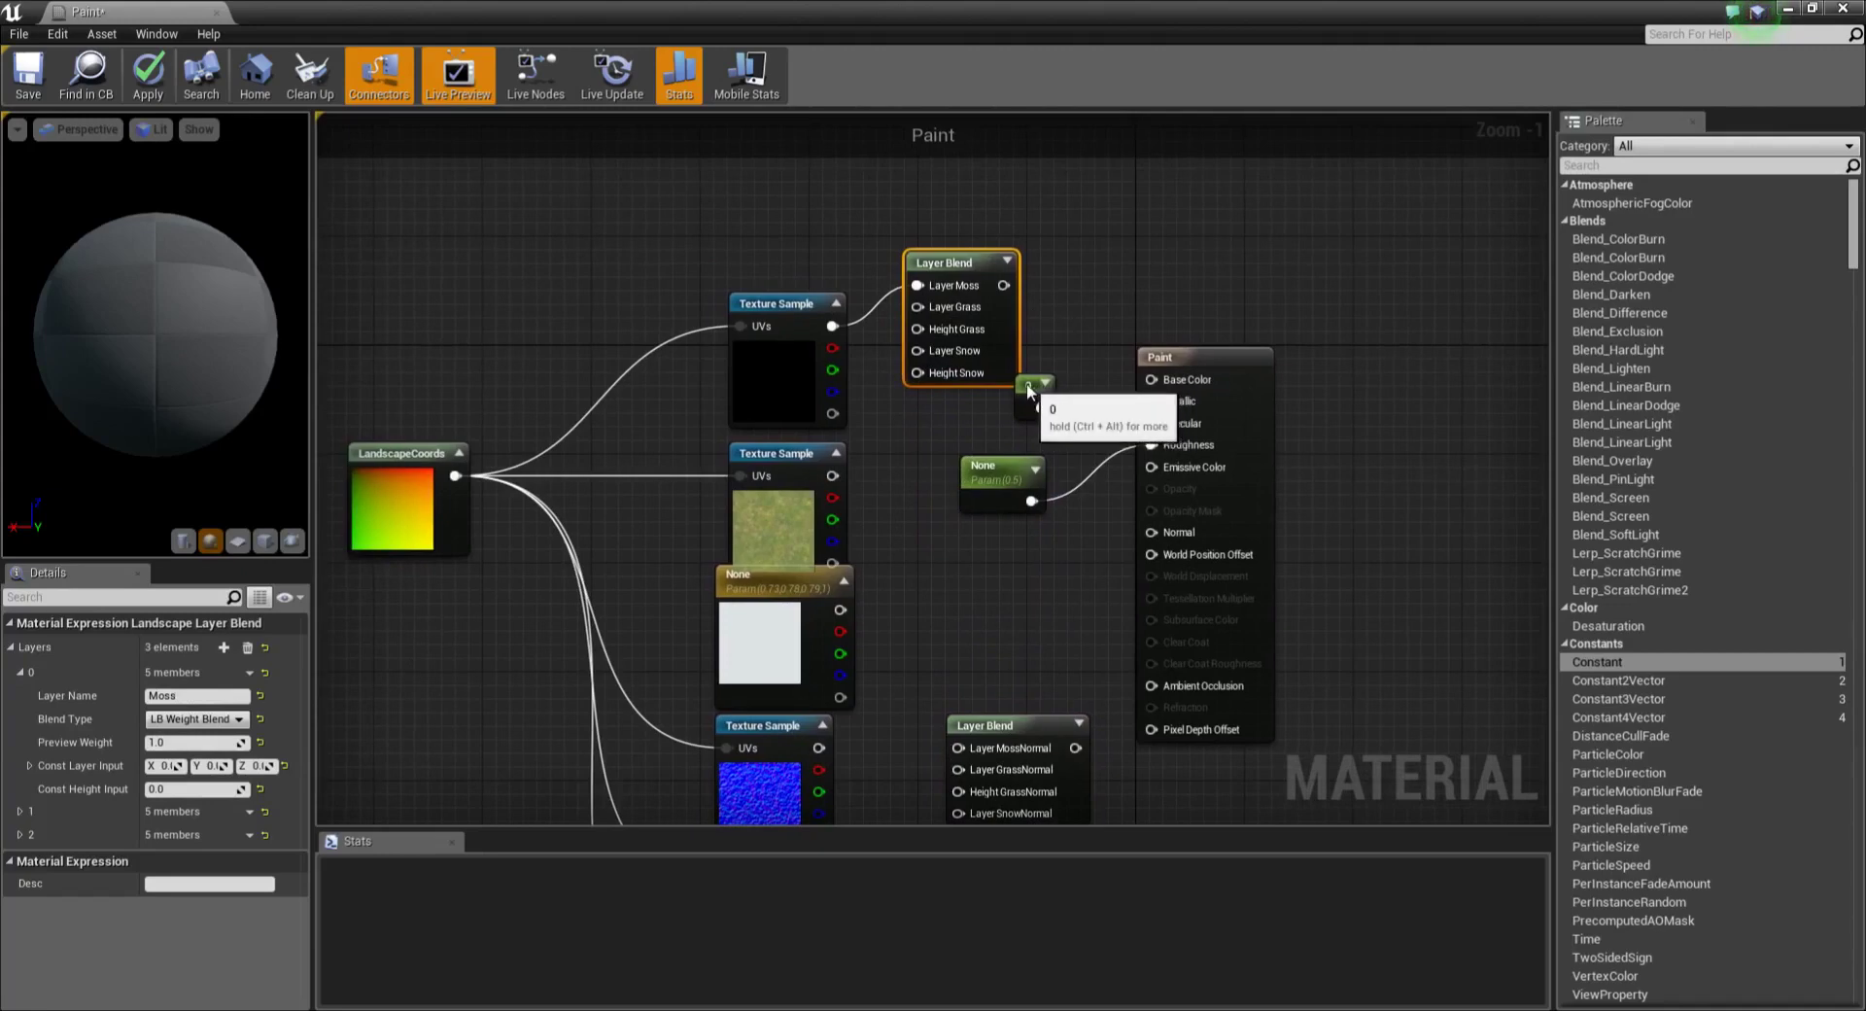
pyautogui.click(1038, 414)
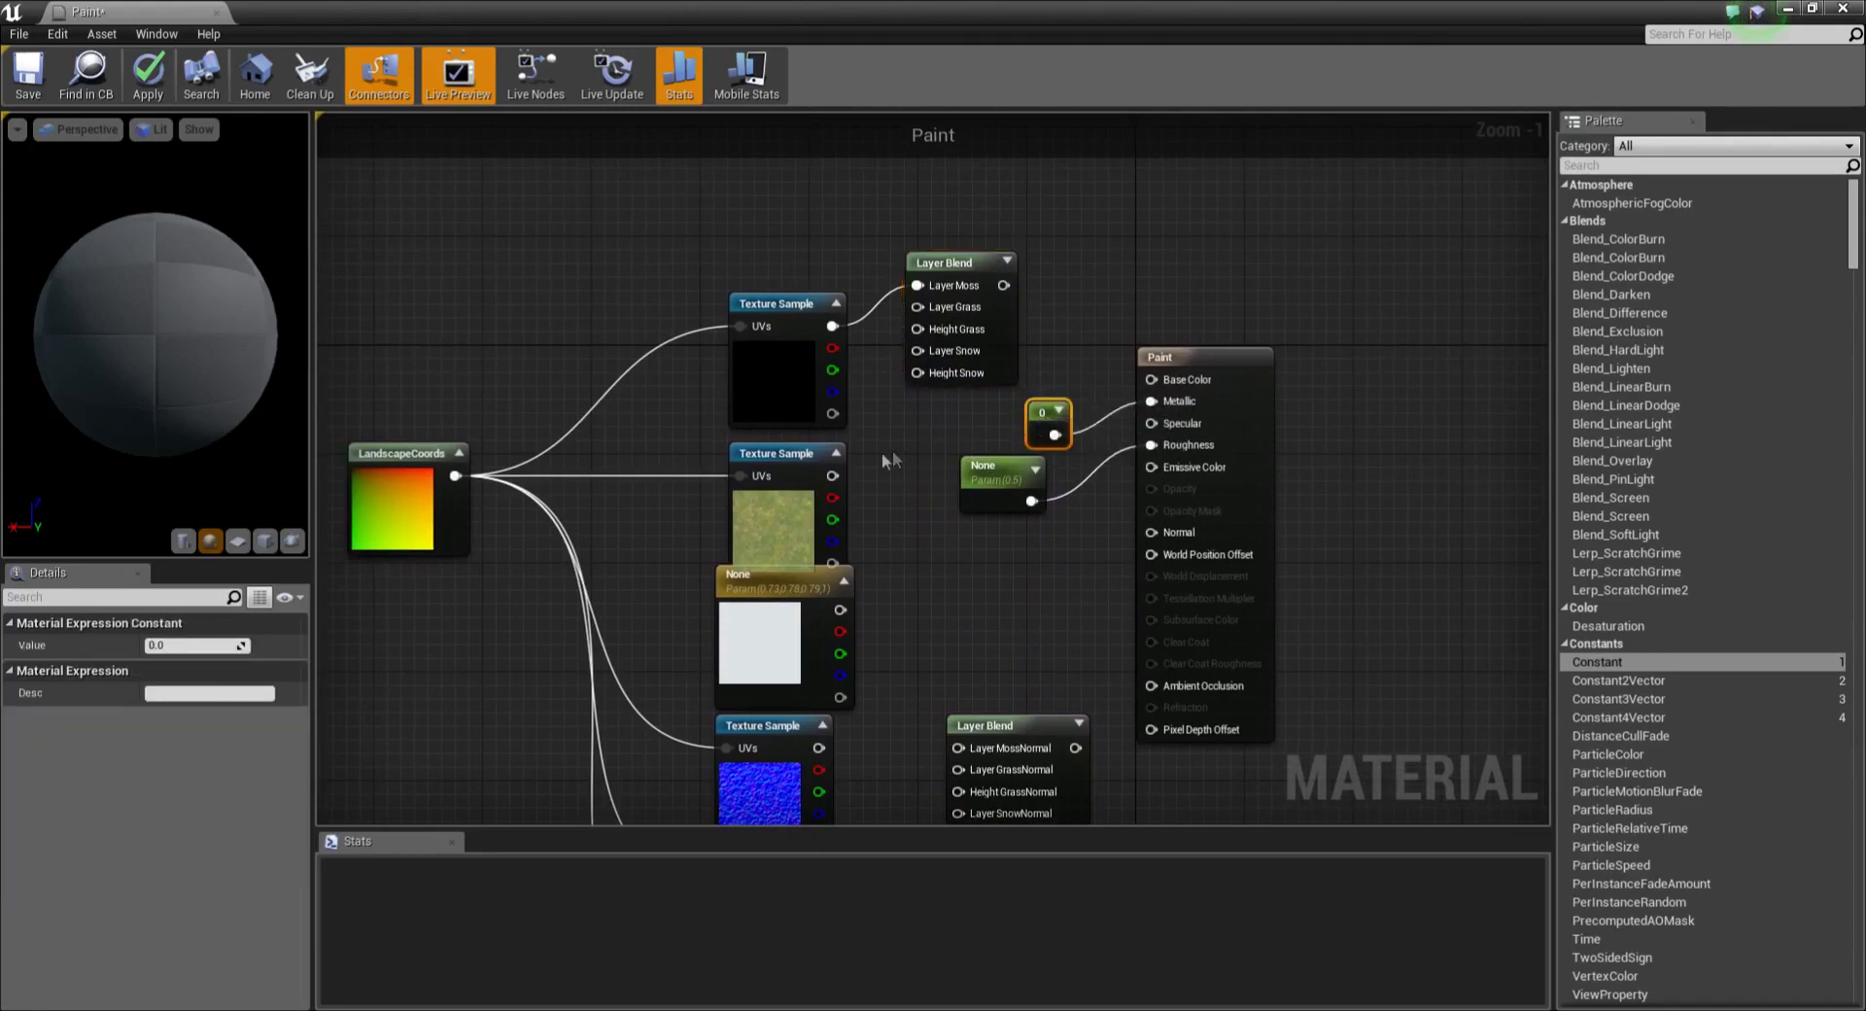
pyautogui.moveTo(791, 455); pyautogui.dragTo(791, 442)
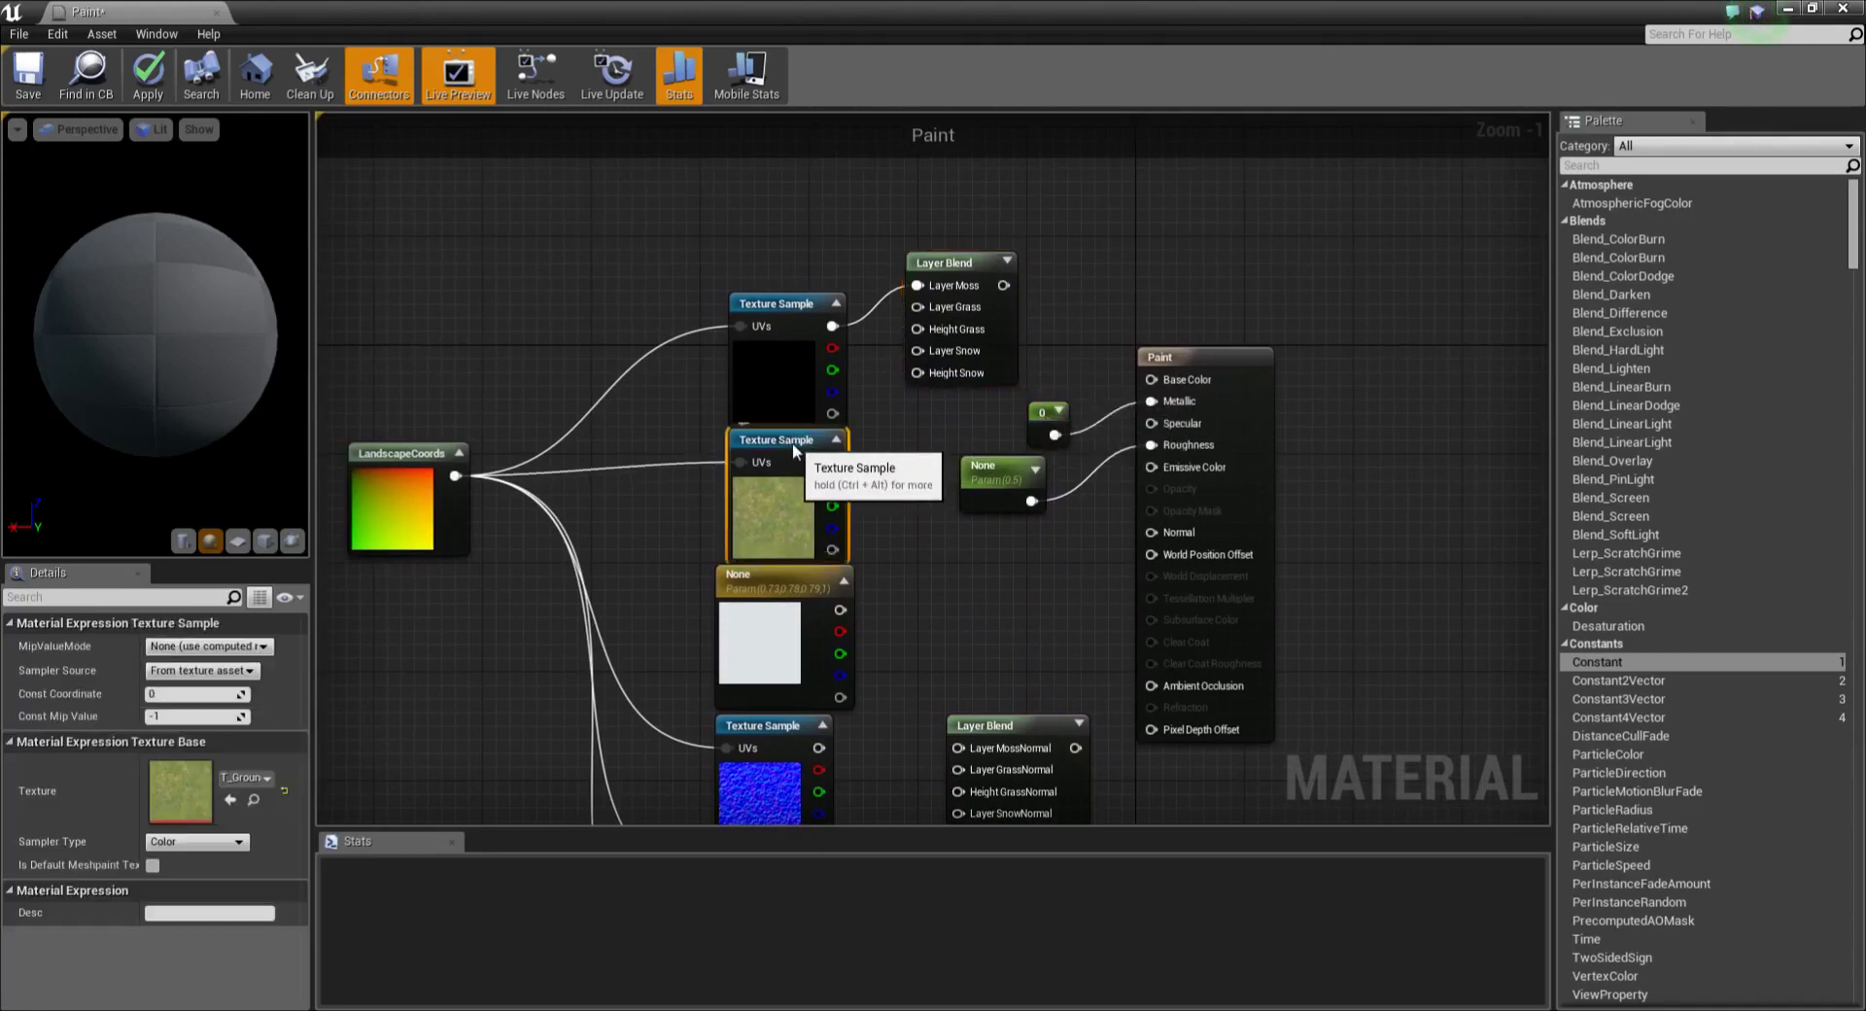
pyautogui.click(913, 556)
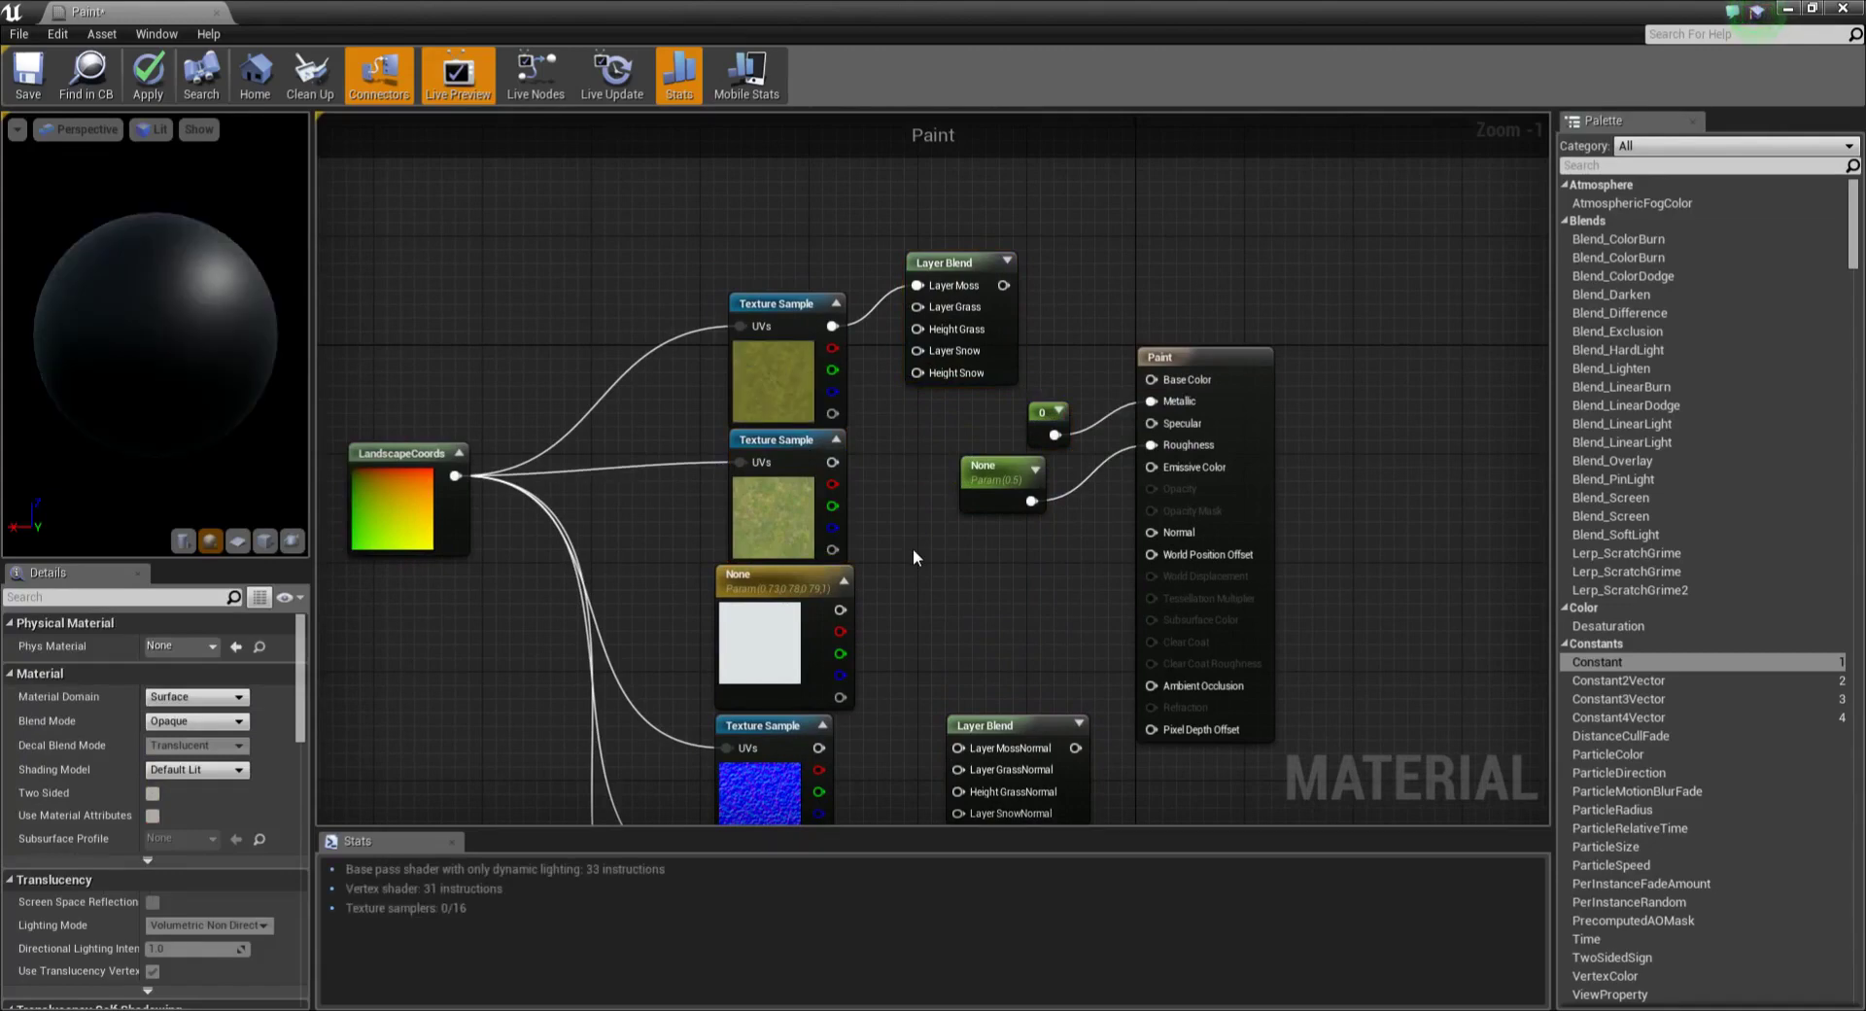
# Step: Wire the middle texture to Layer Grass, None to Layer Snow, and the first normal map to Layer MossNormal
pyautogui.moveTo(833, 462); pyautogui.dragTo(916, 306)
pyautogui.moveTo(843, 604); pyautogui.dragTo(914, 360)
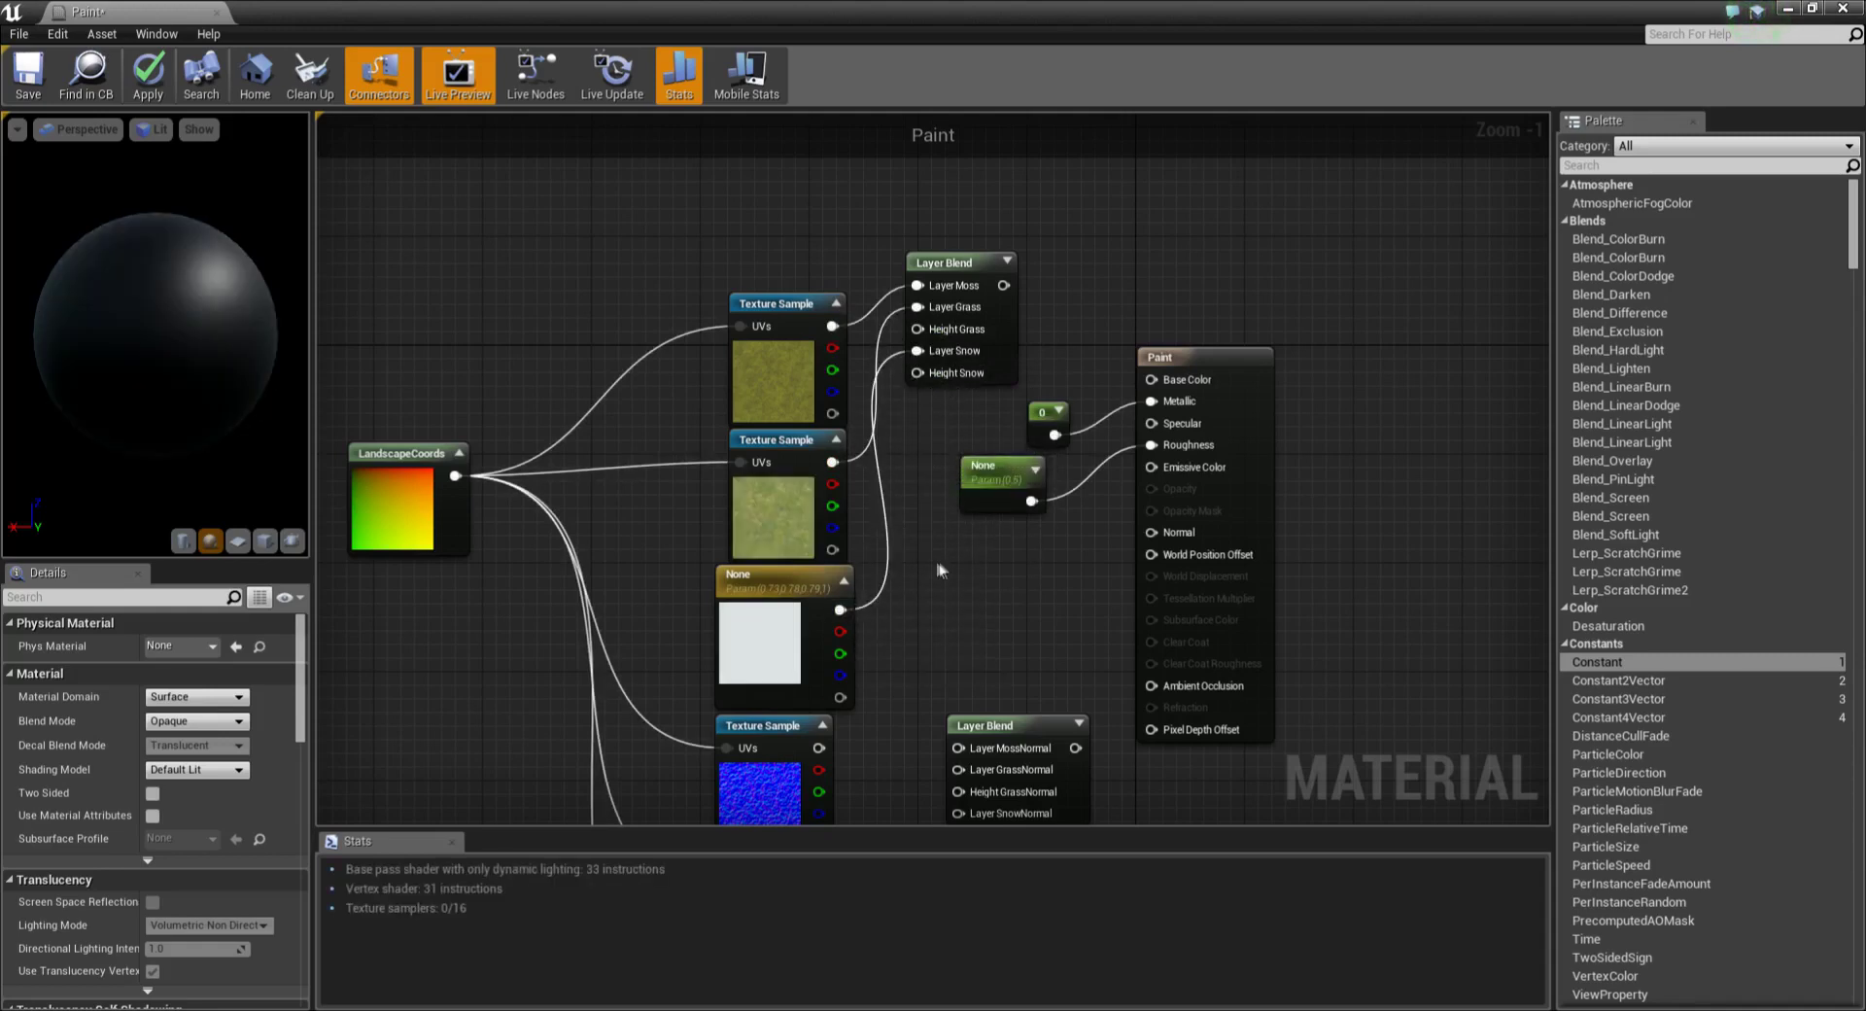
pyautogui.moveTo(935, 570); pyautogui.dragTo(987, 331, button='right')
pyautogui.moveTo(821, 461); pyautogui.dragTo(969, 464)
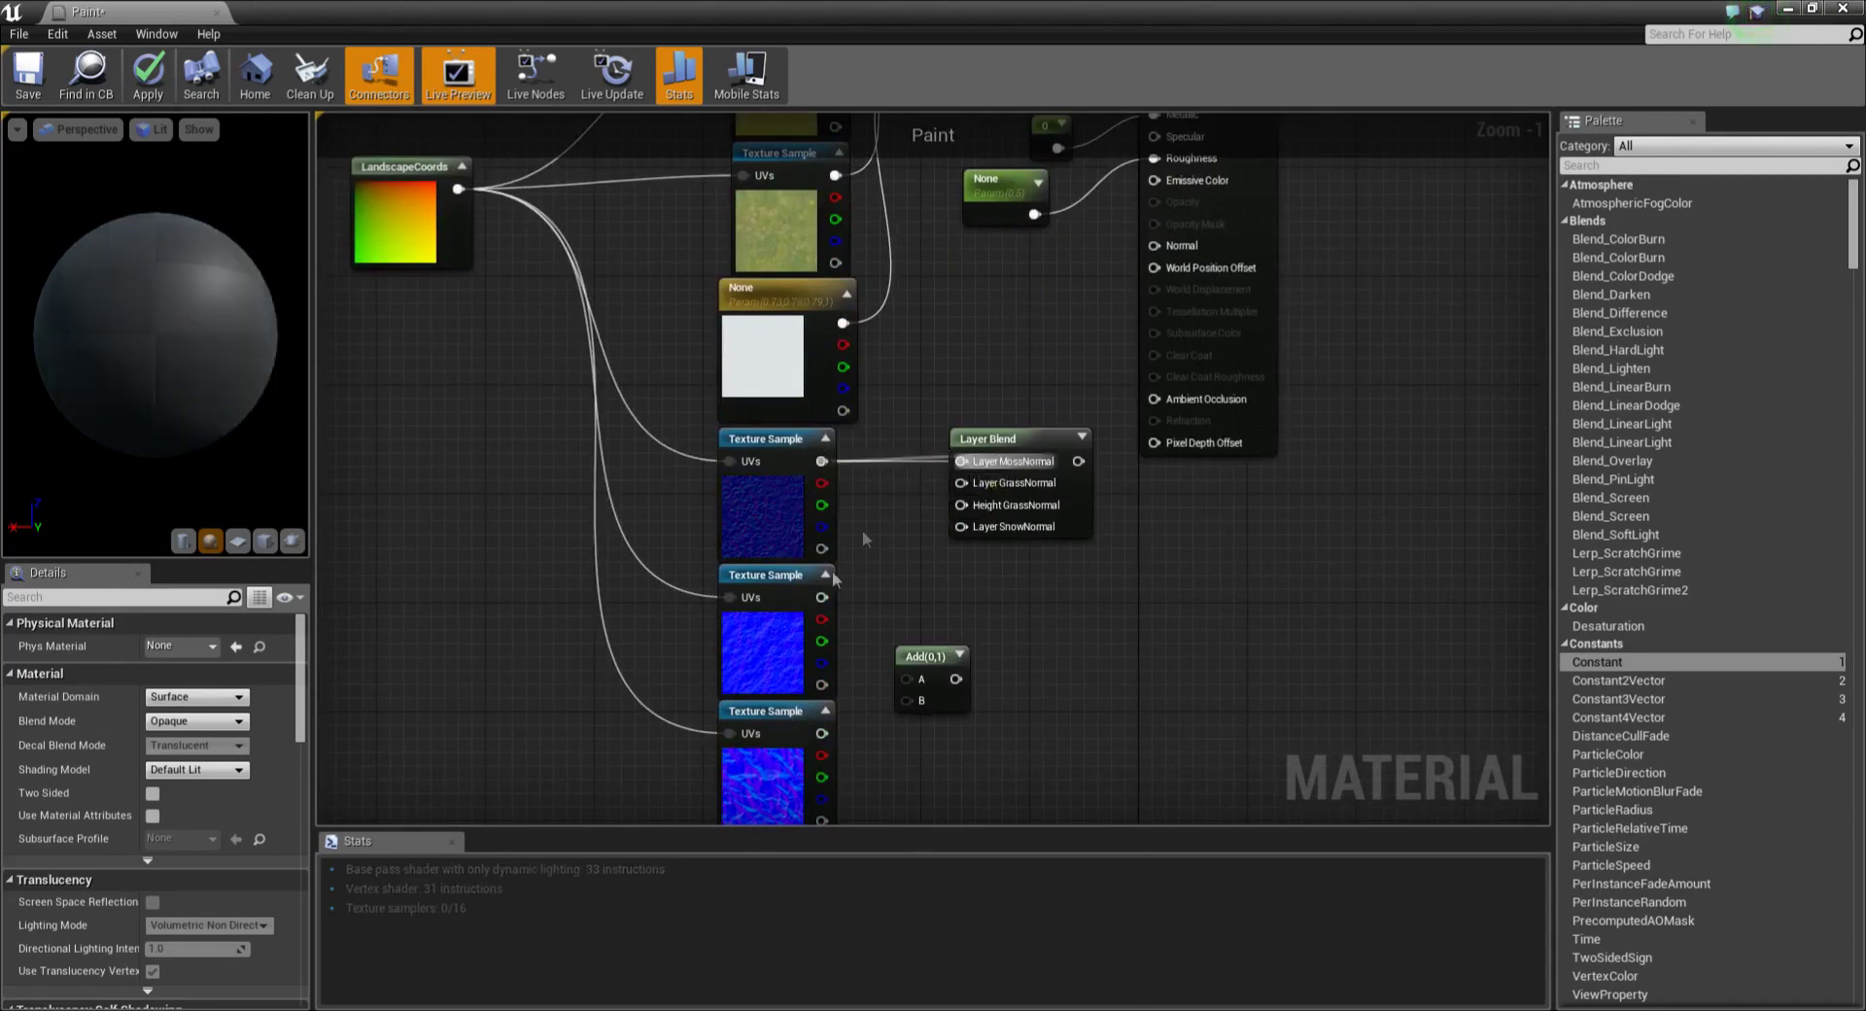
# Step: Combine the second and third normal maps in an Add node and feed the result to Layer GrassNormal
pyautogui.moveTo(821, 596)
pyautogui.mouseDown()
pyautogui.moveTo(945, 520)
pyautogui.moveTo(961, 483)
pyautogui.mouseUp()
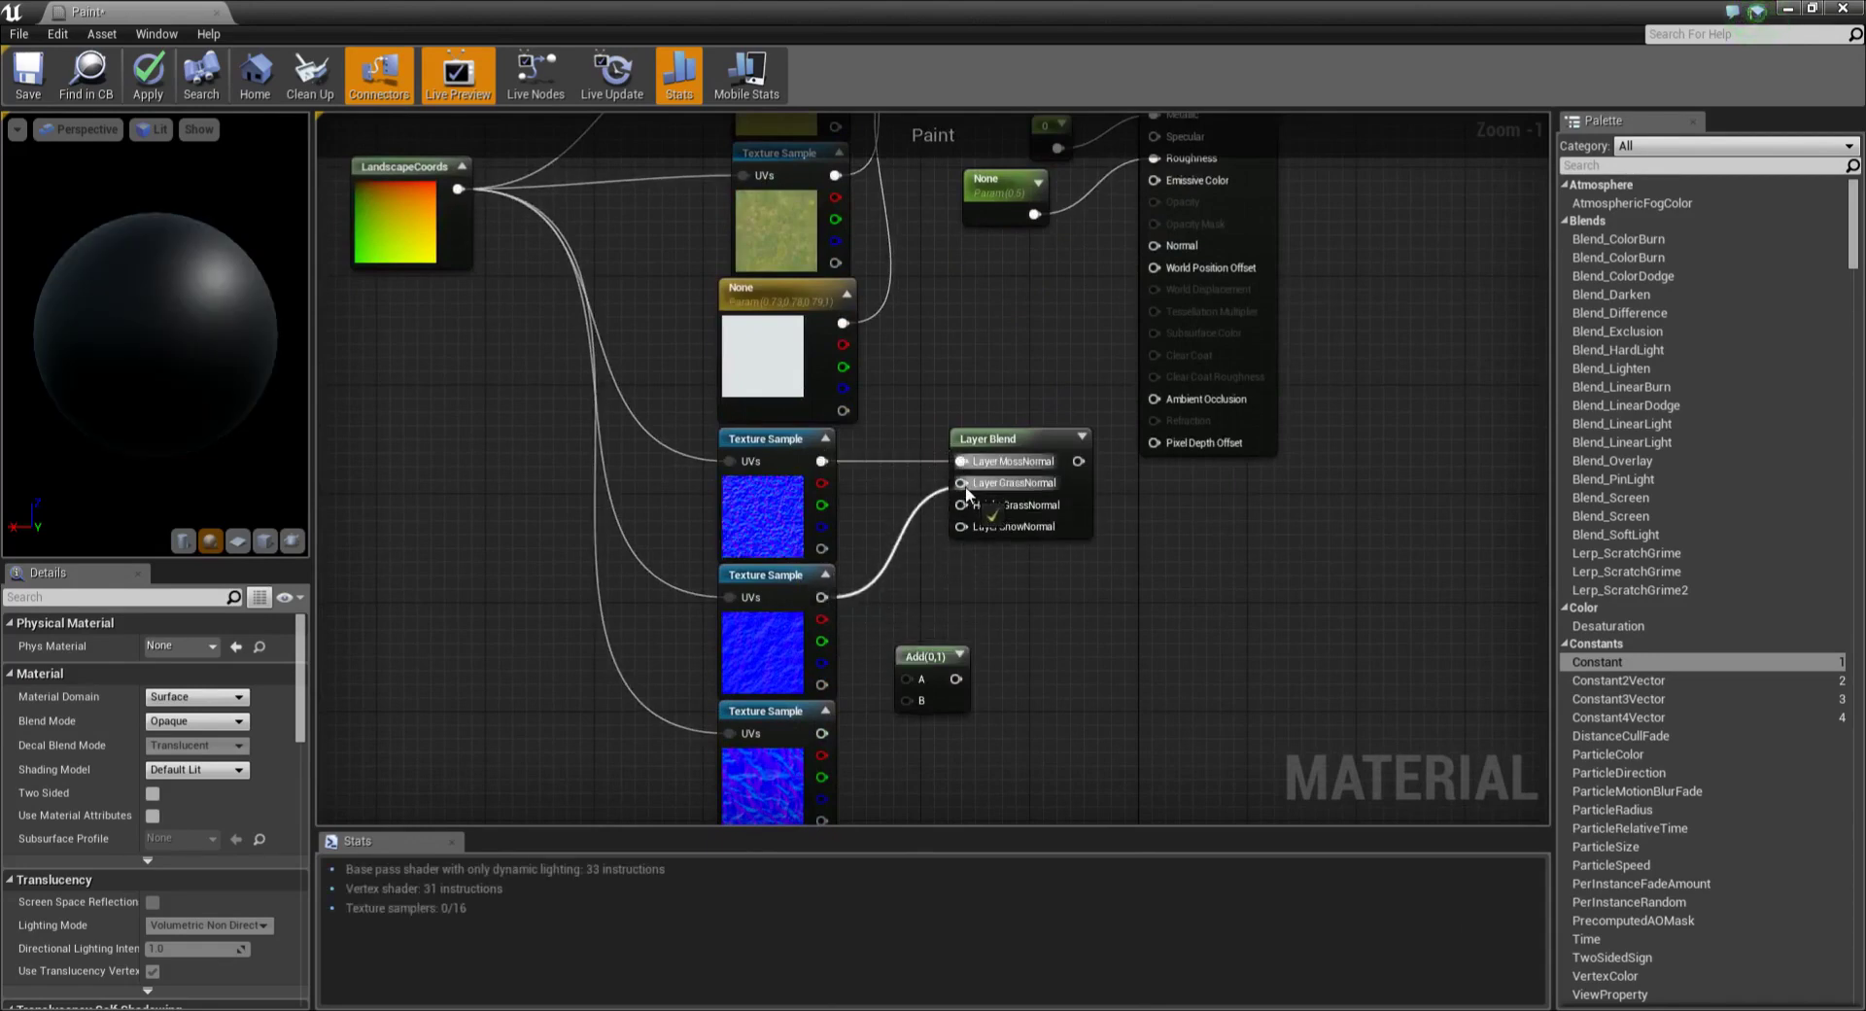
pyautogui.moveTo(919, 594); pyautogui.dragTo(938, 606, button='right')
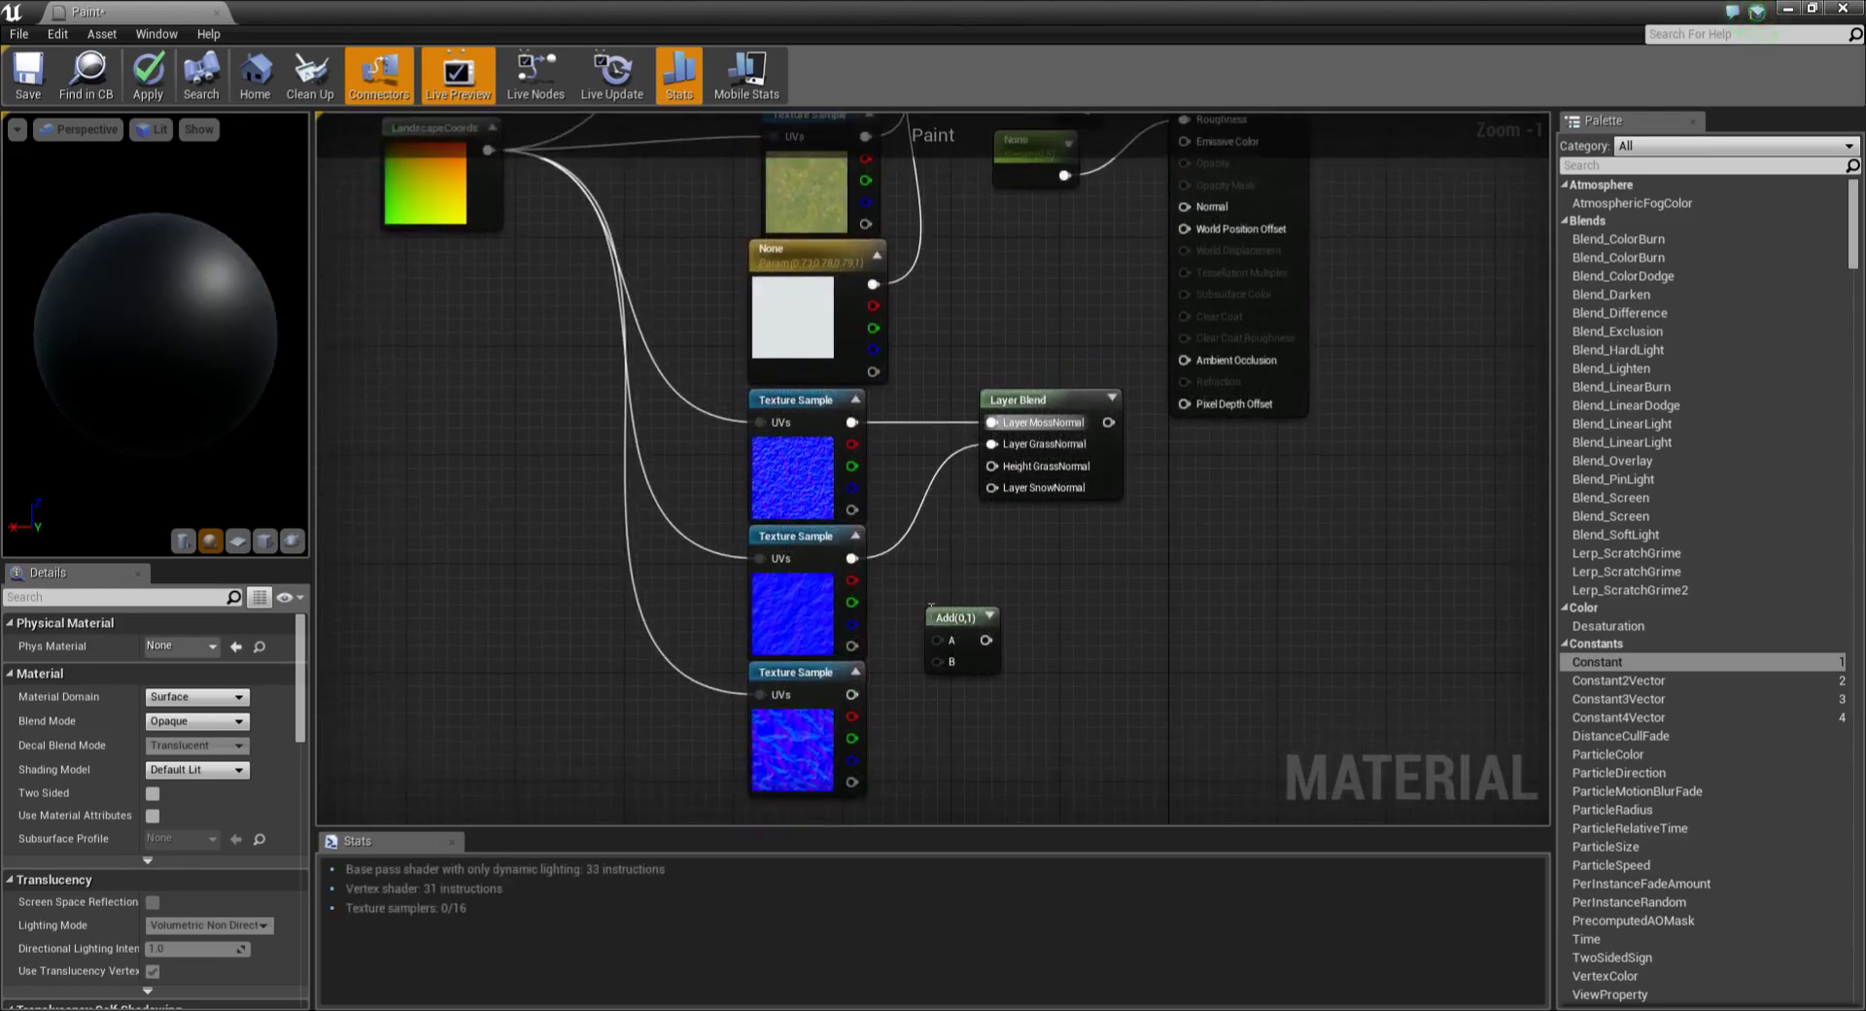
pyautogui.moveTo(853, 695); pyautogui.dragTo(855, 696)
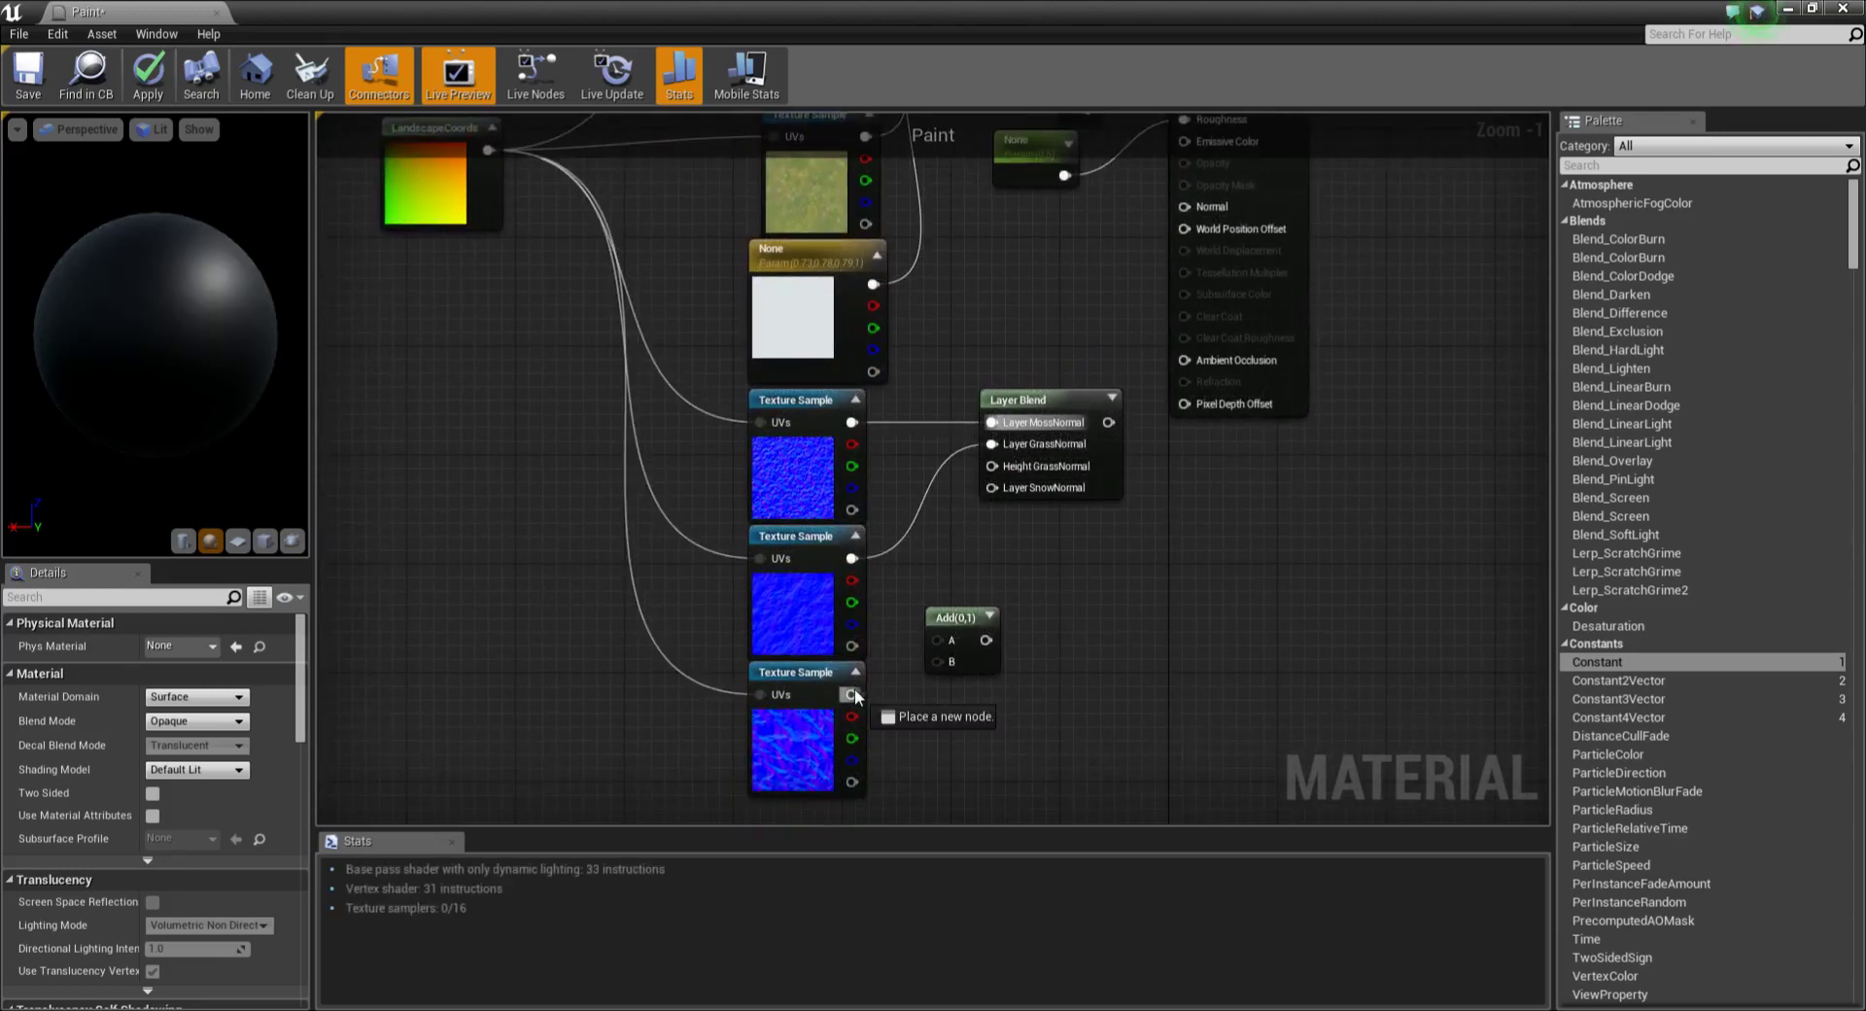
pyautogui.moveTo(855, 696); pyautogui.dragTo(932, 662)
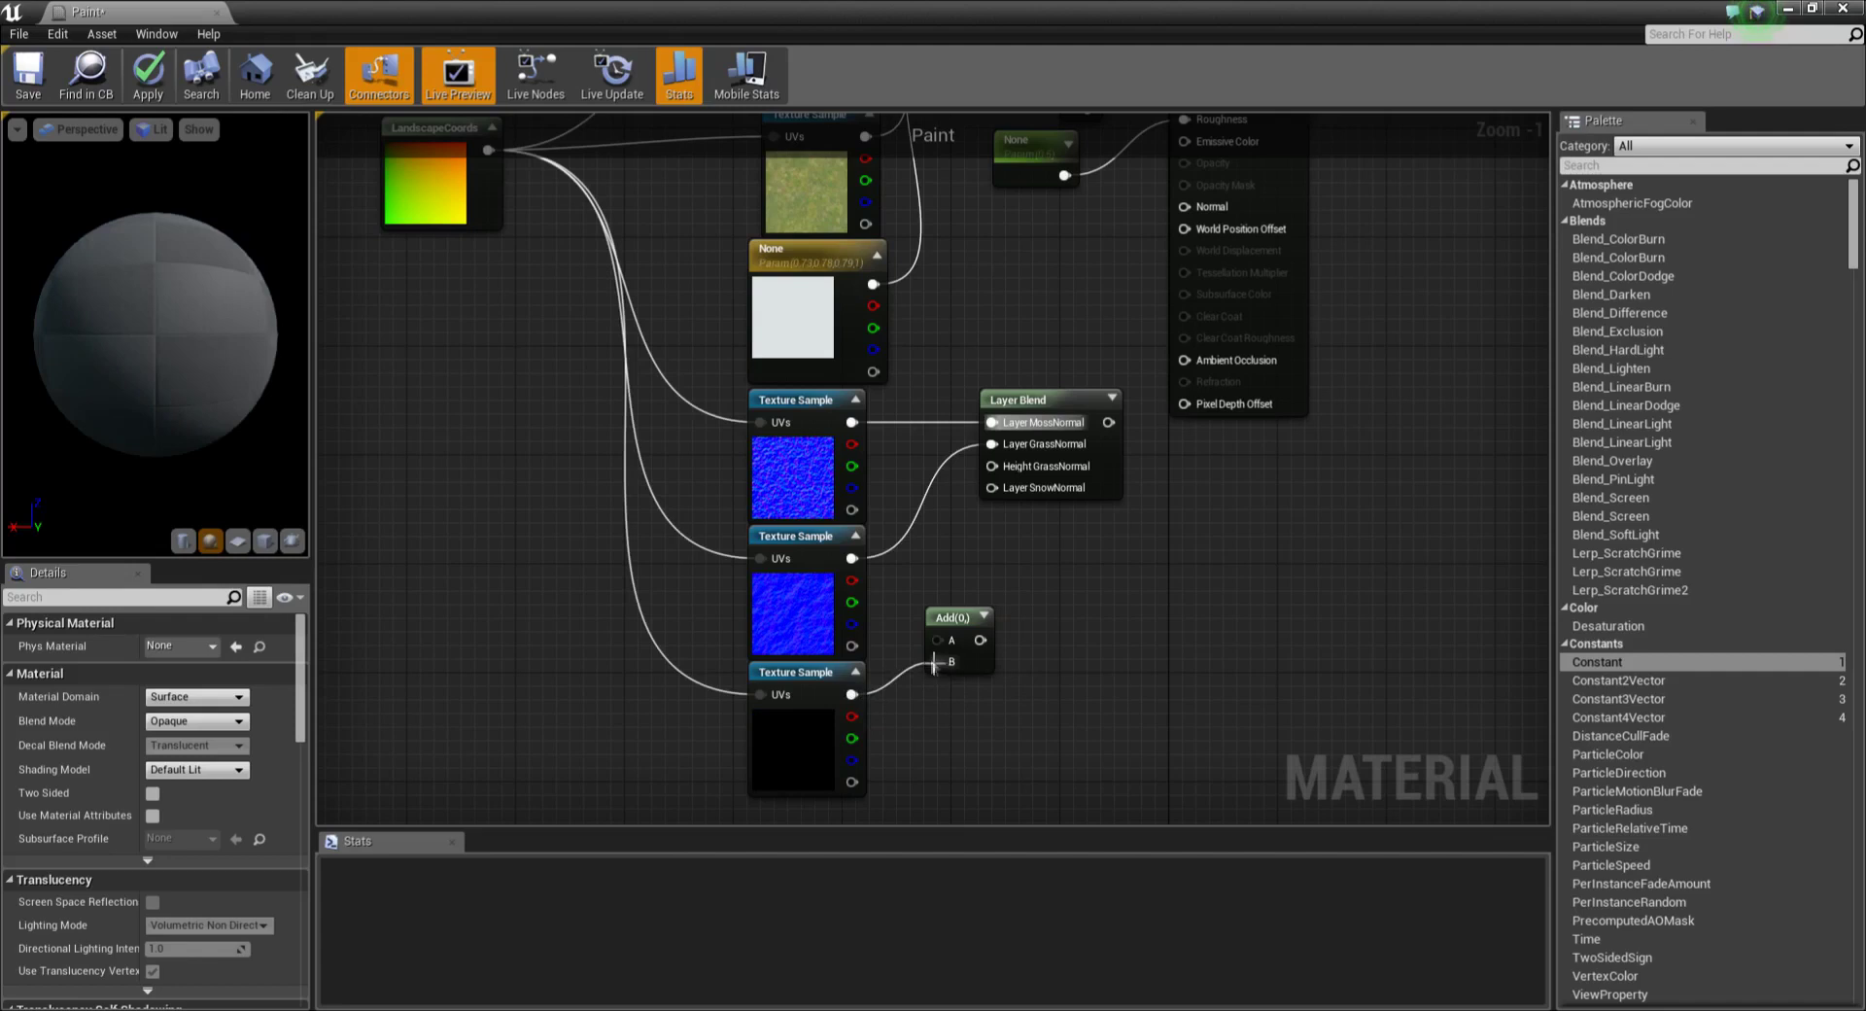
pyautogui.moveTo(852, 558); pyautogui.dragTo(939, 644)
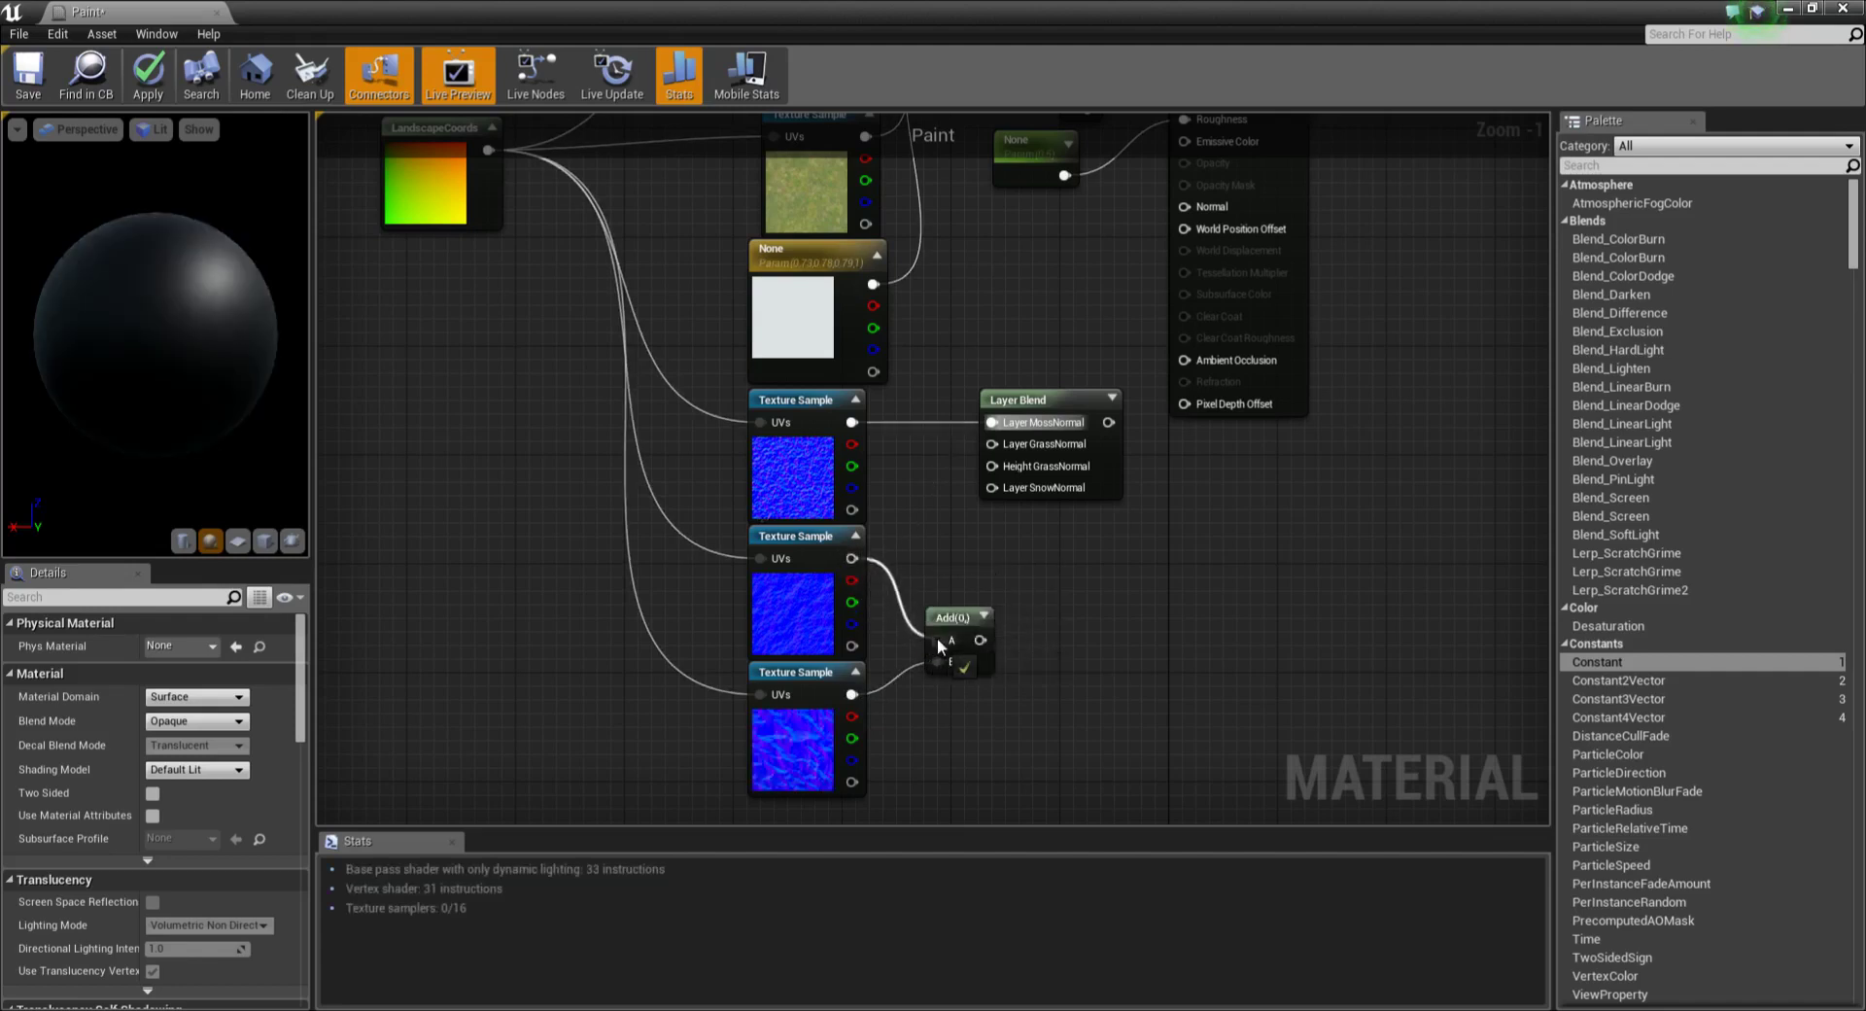
pyautogui.moveTo(975, 640); pyautogui.dragTo(994, 447)
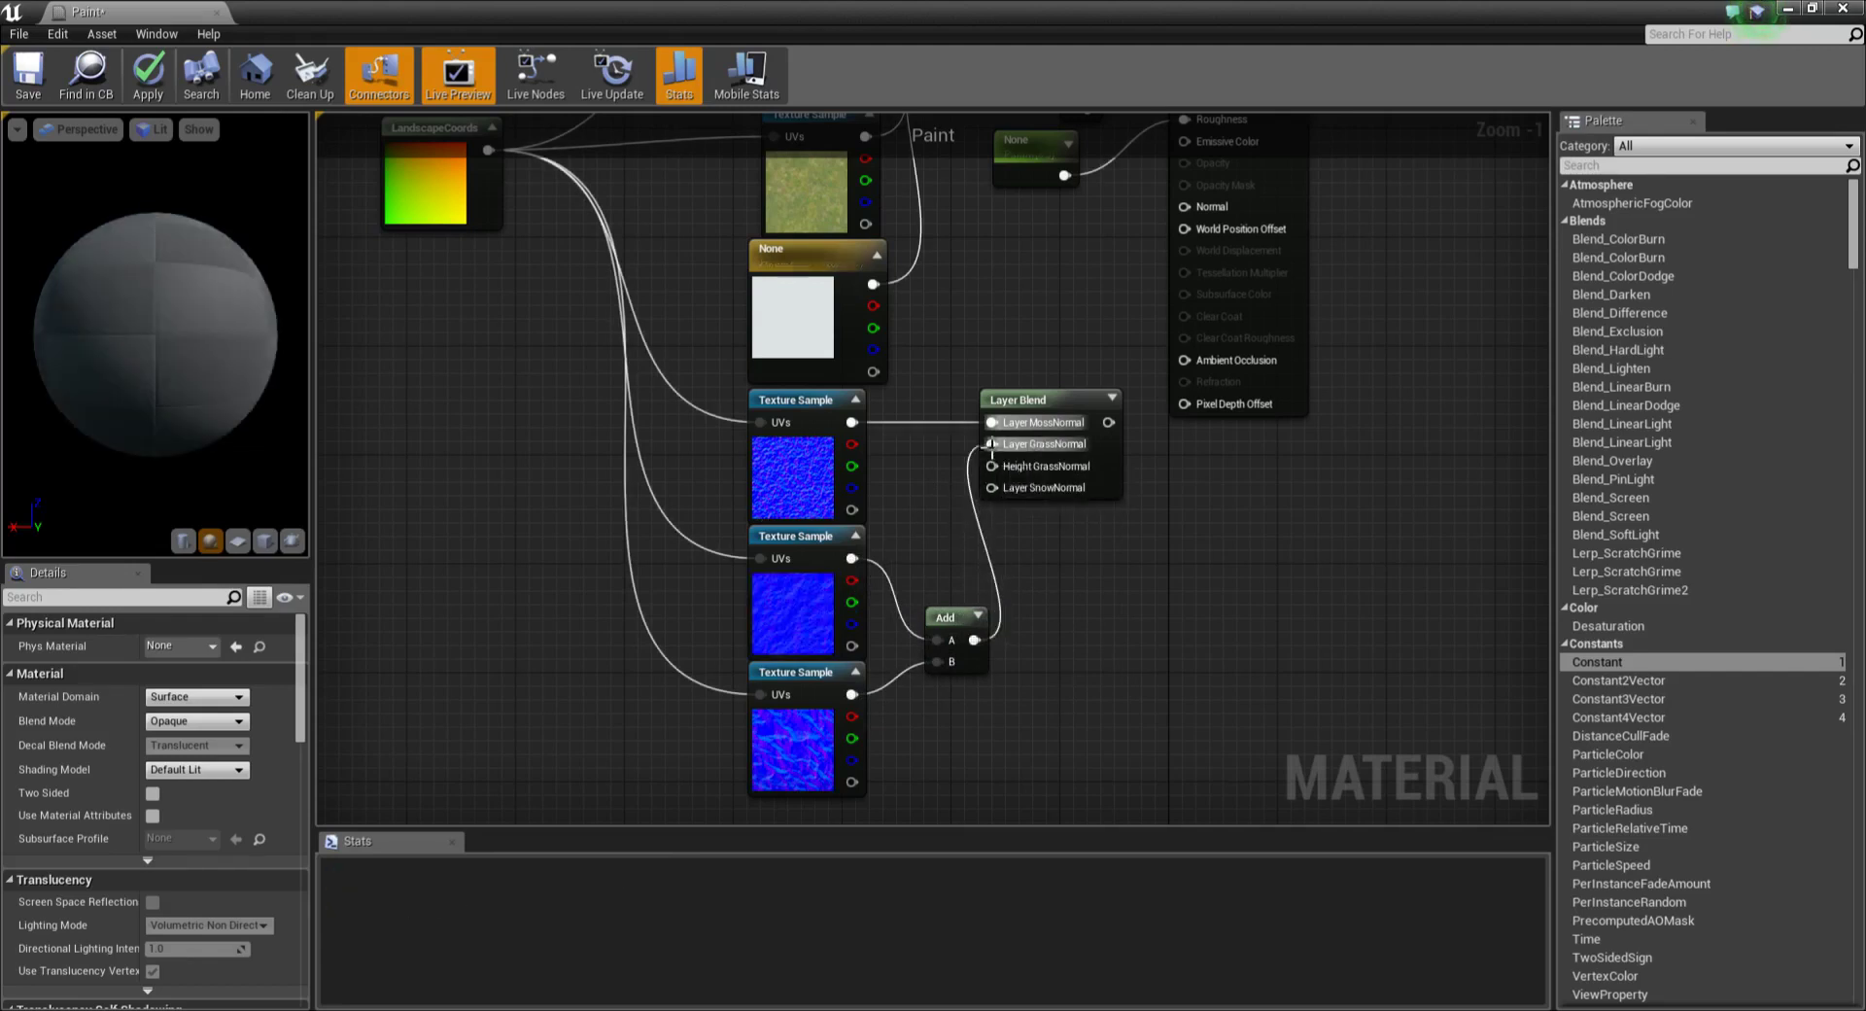
pyautogui.moveTo(946, 622); pyautogui.dragTo(921, 581)
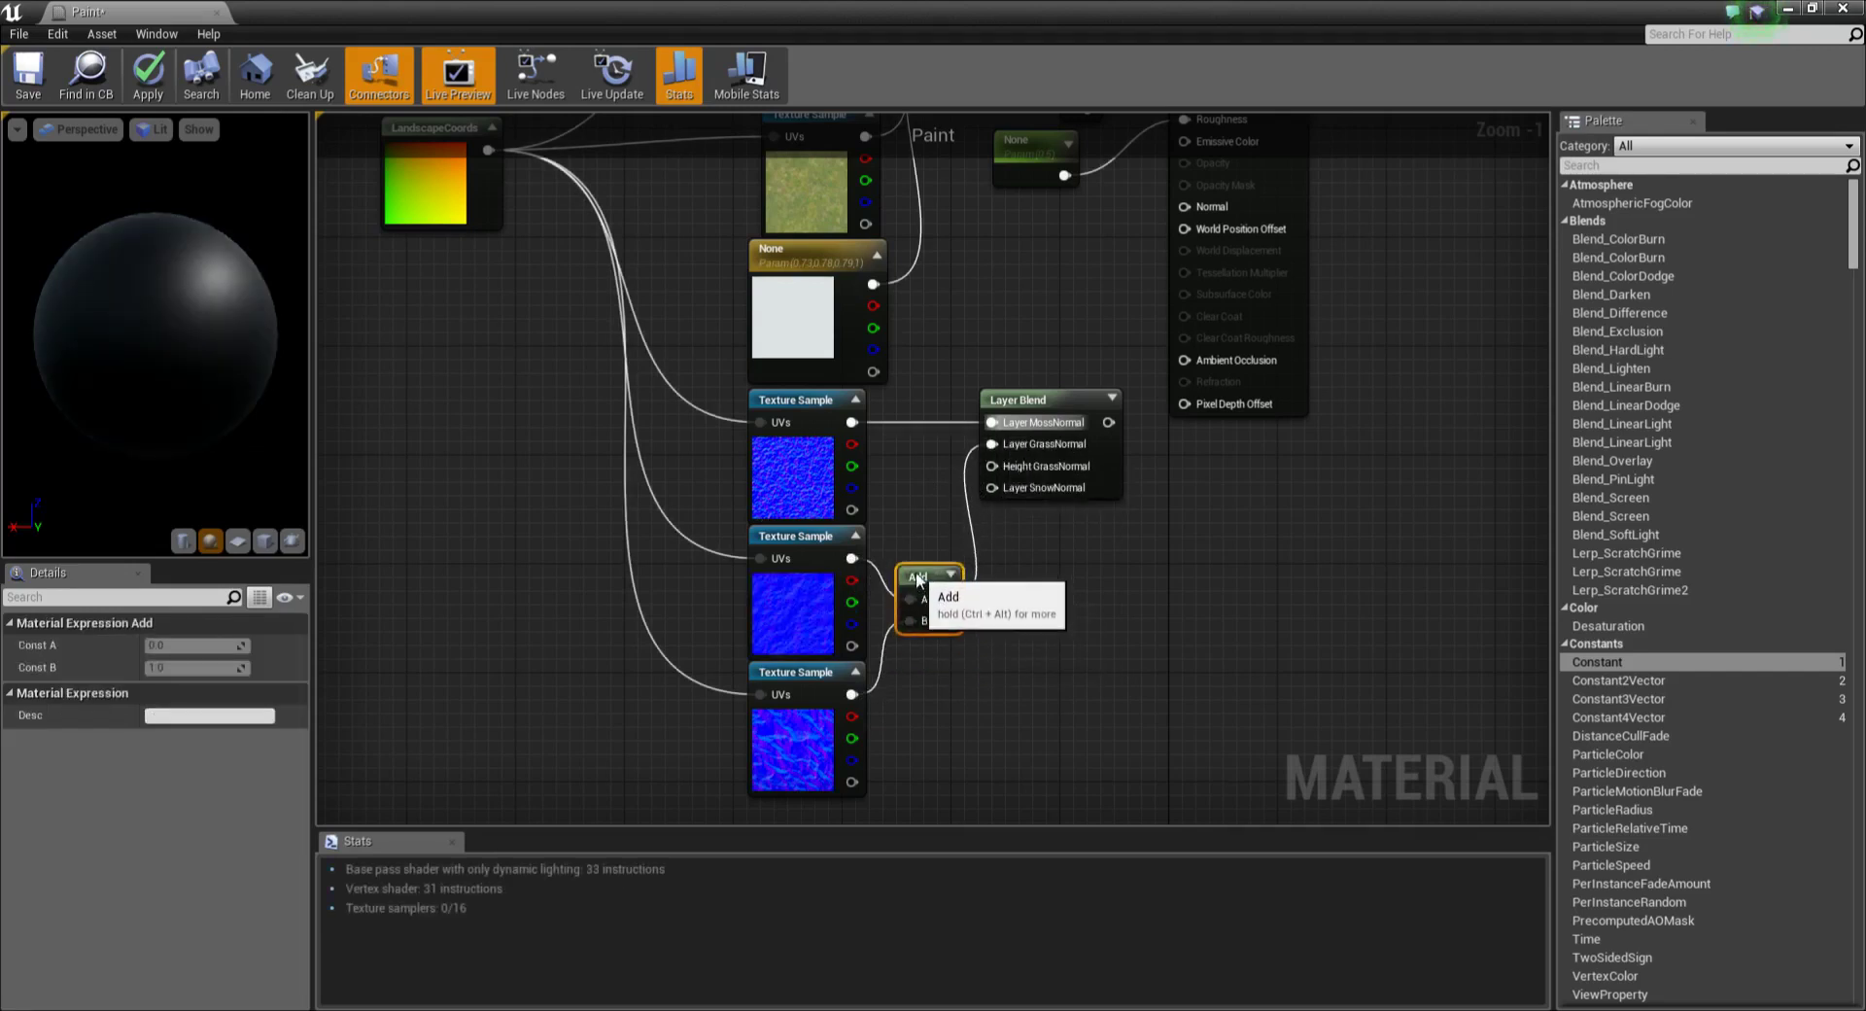
pyautogui.moveTo(925, 260); pyautogui.dragTo(936, 486, button='right')
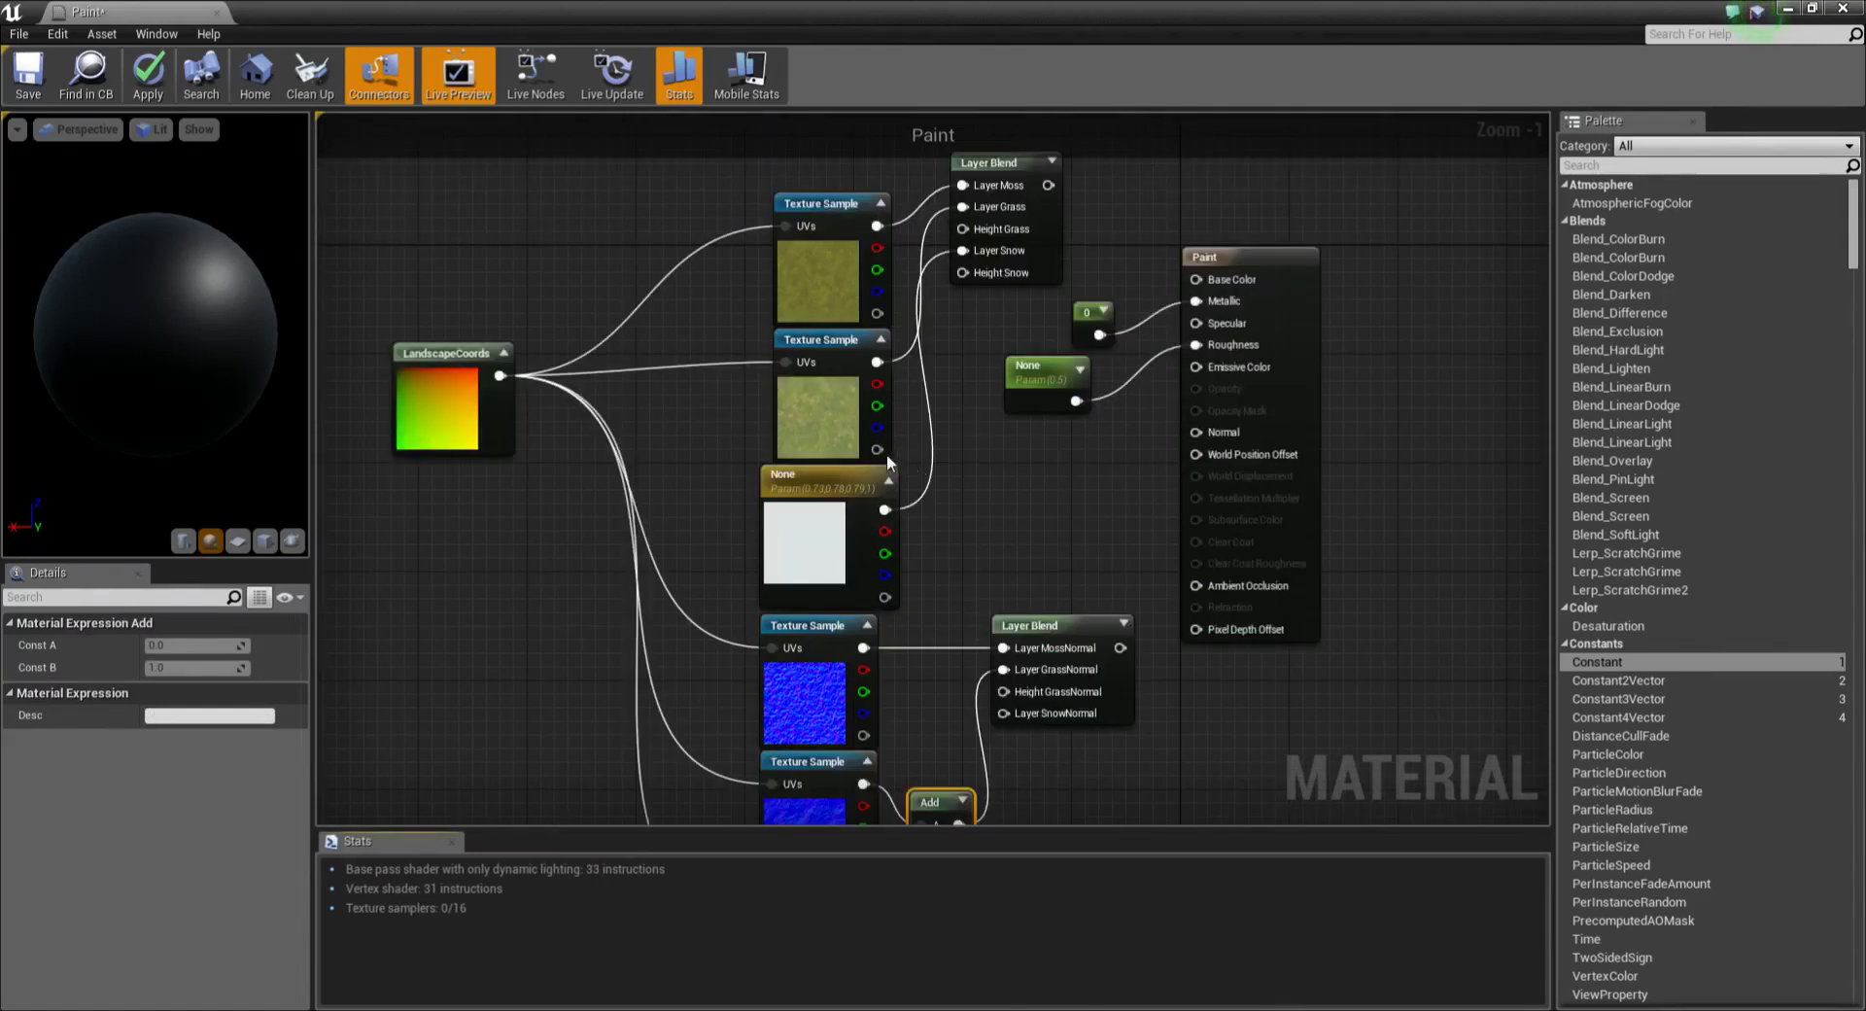
# Step: Wire the texture alpha pins into Height Grass, Height Snow and Height GrassNormal
pyautogui.moveTo(879, 450); pyautogui.dragTo(985, 231)
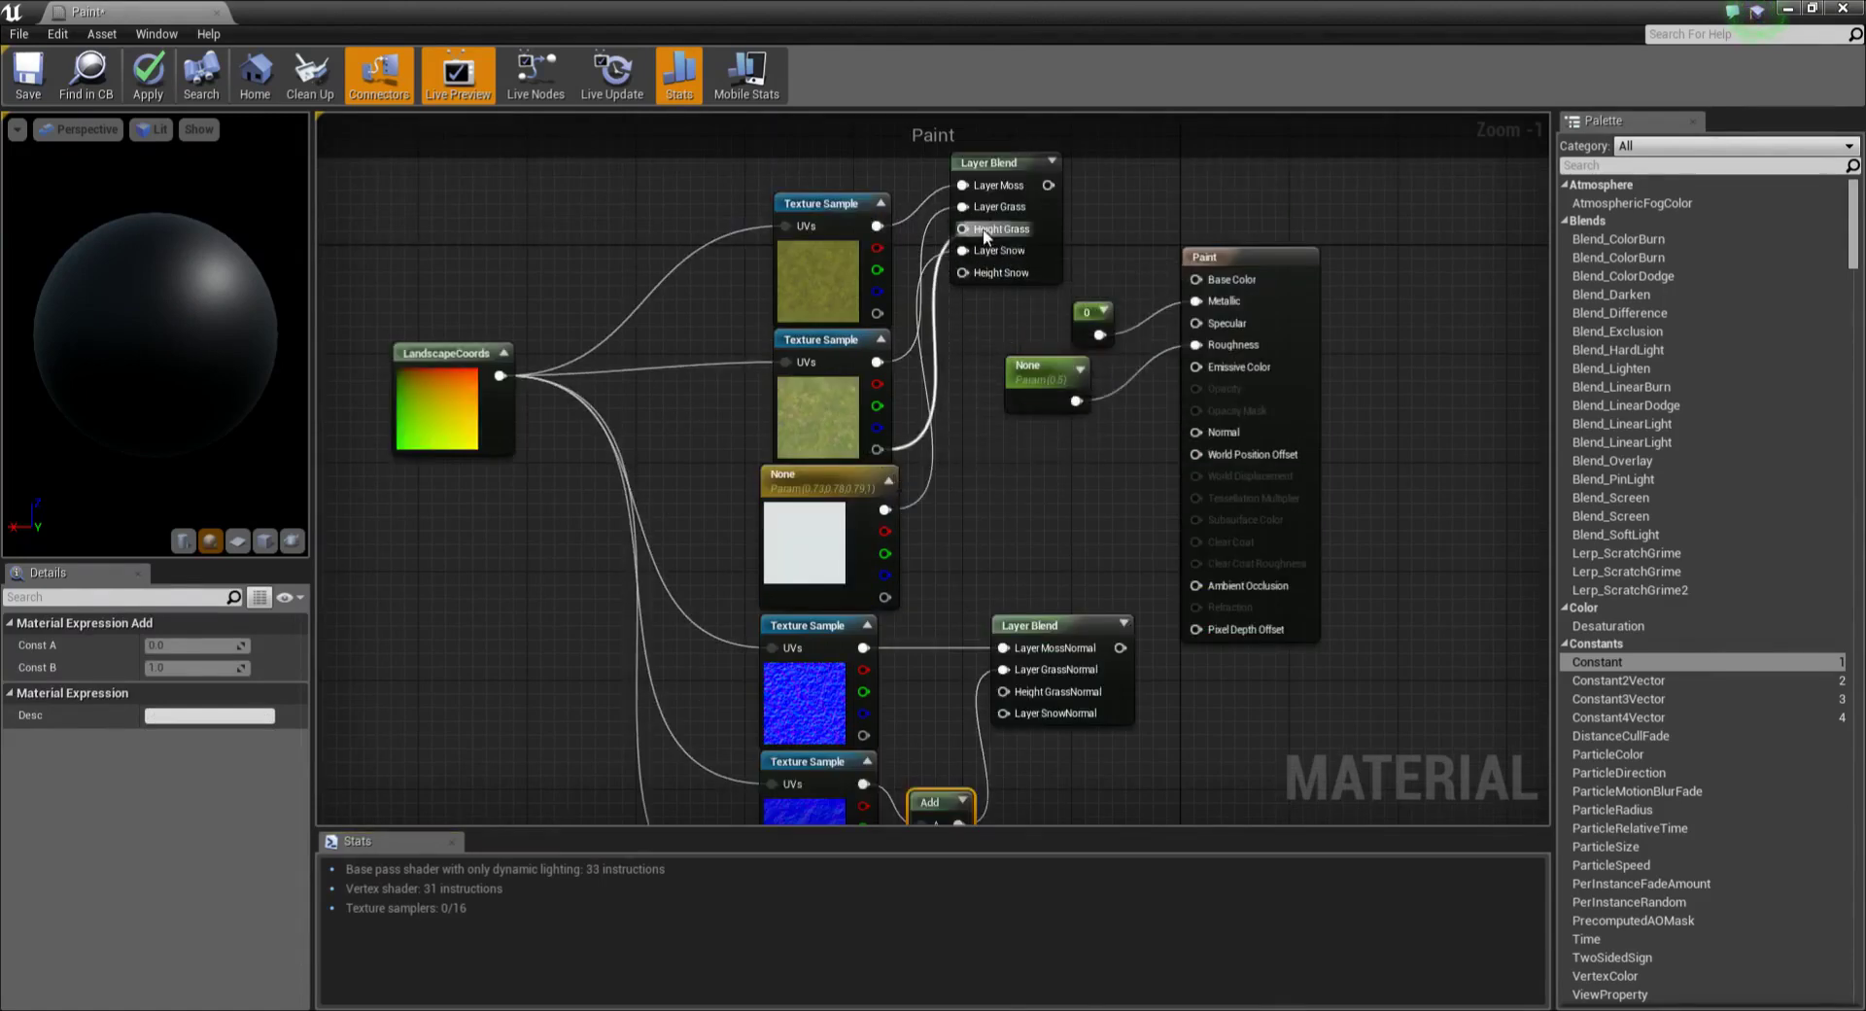
pyautogui.moveTo(877, 313); pyautogui.dragTo(963, 273)
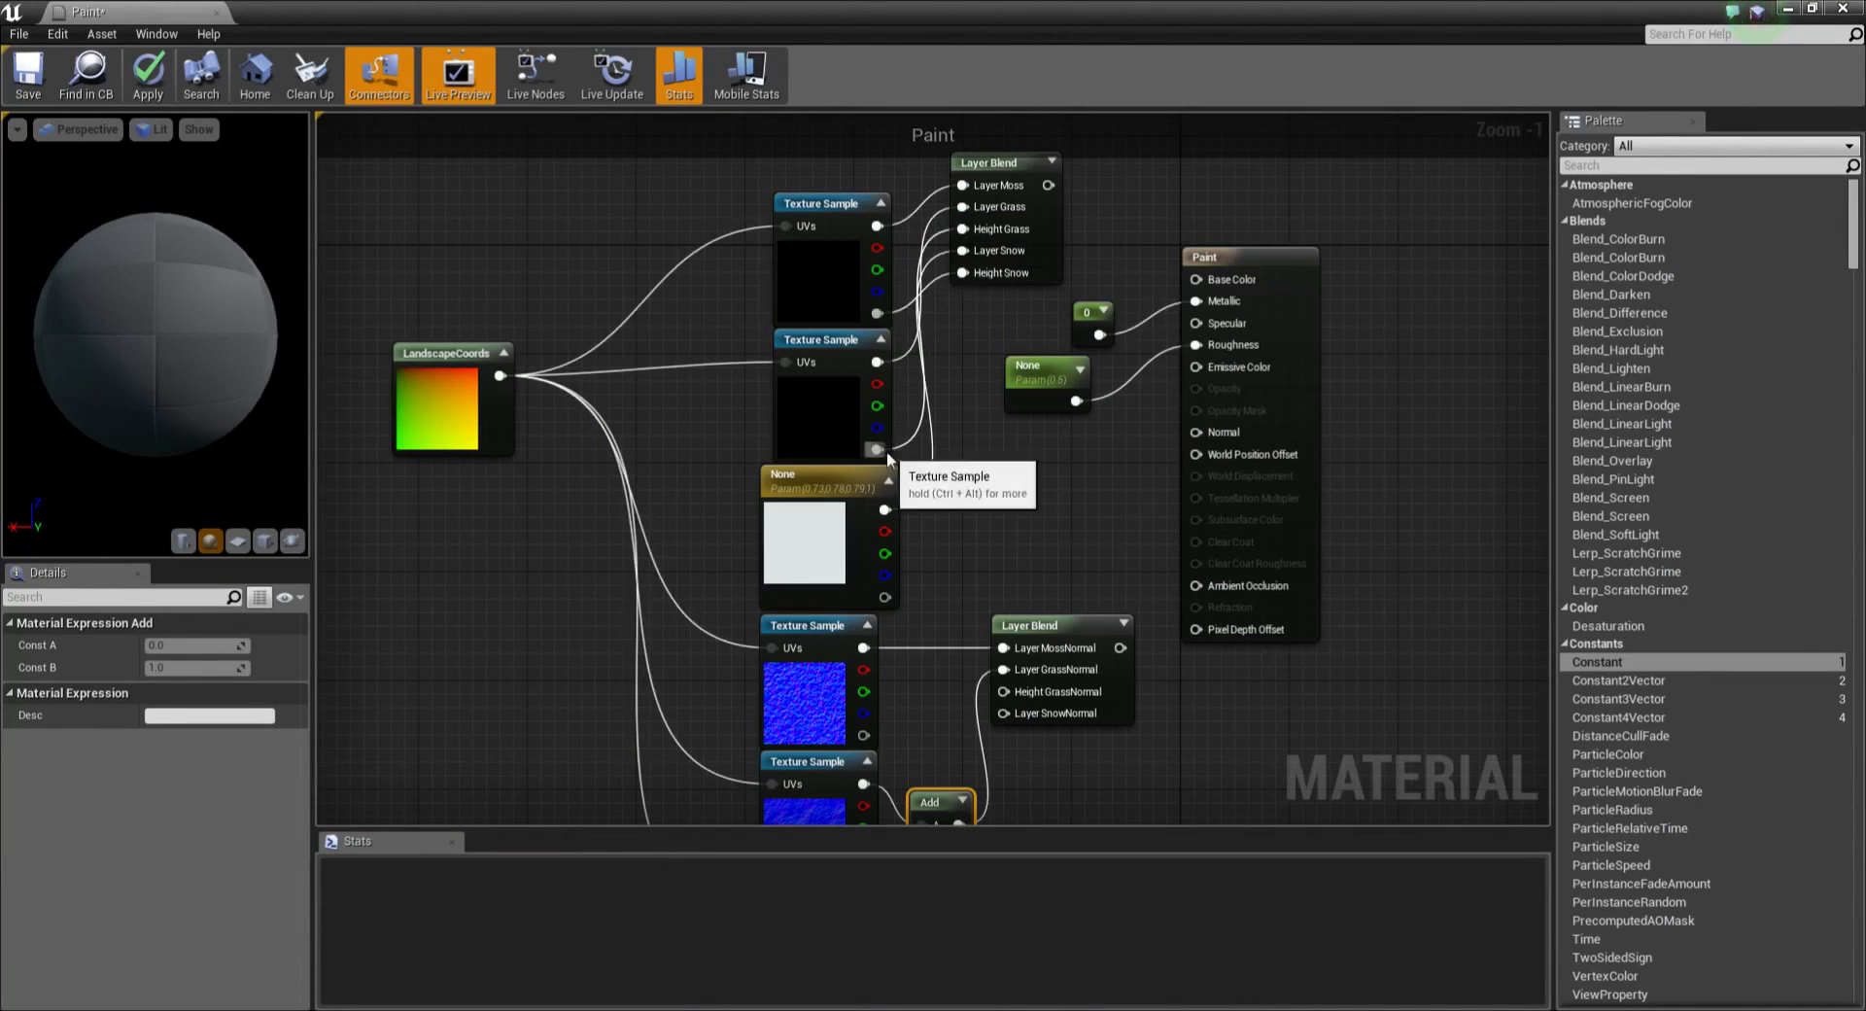
pyautogui.moveTo(877, 449); pyautogui.dragTo(1007, 700)
# Step: Connect the bottom normal map's RGB to Layer SnowNormal
pyautogui.moveTo(951, 739); pyautogui.dragTo(930, 537, button='right')
pyautogui.moveTo(844, 722); pyautogui.dragTo(918, 706)
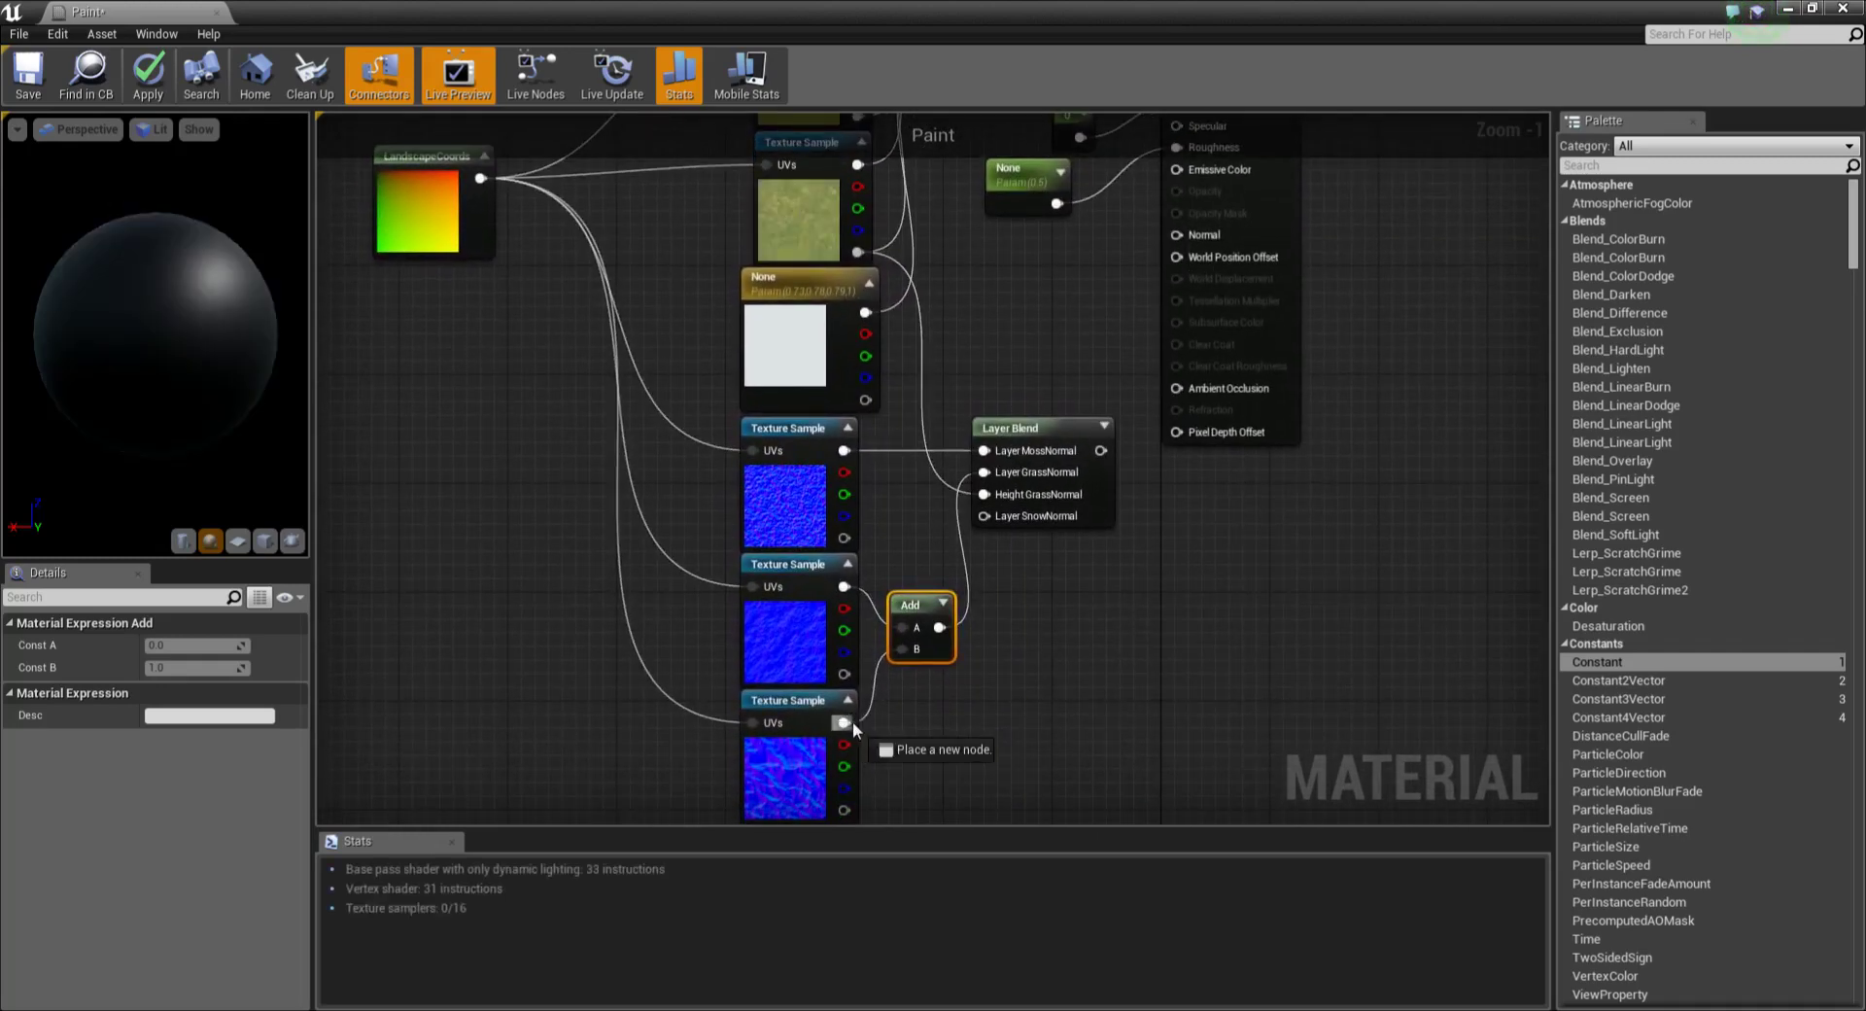
pyautogui.moveTo(917, 710); pyautogui.dragTo(984, 516)
pyautogui.moveTo(1057, 563); pyautogui.dragTo(953, 809, button='right')
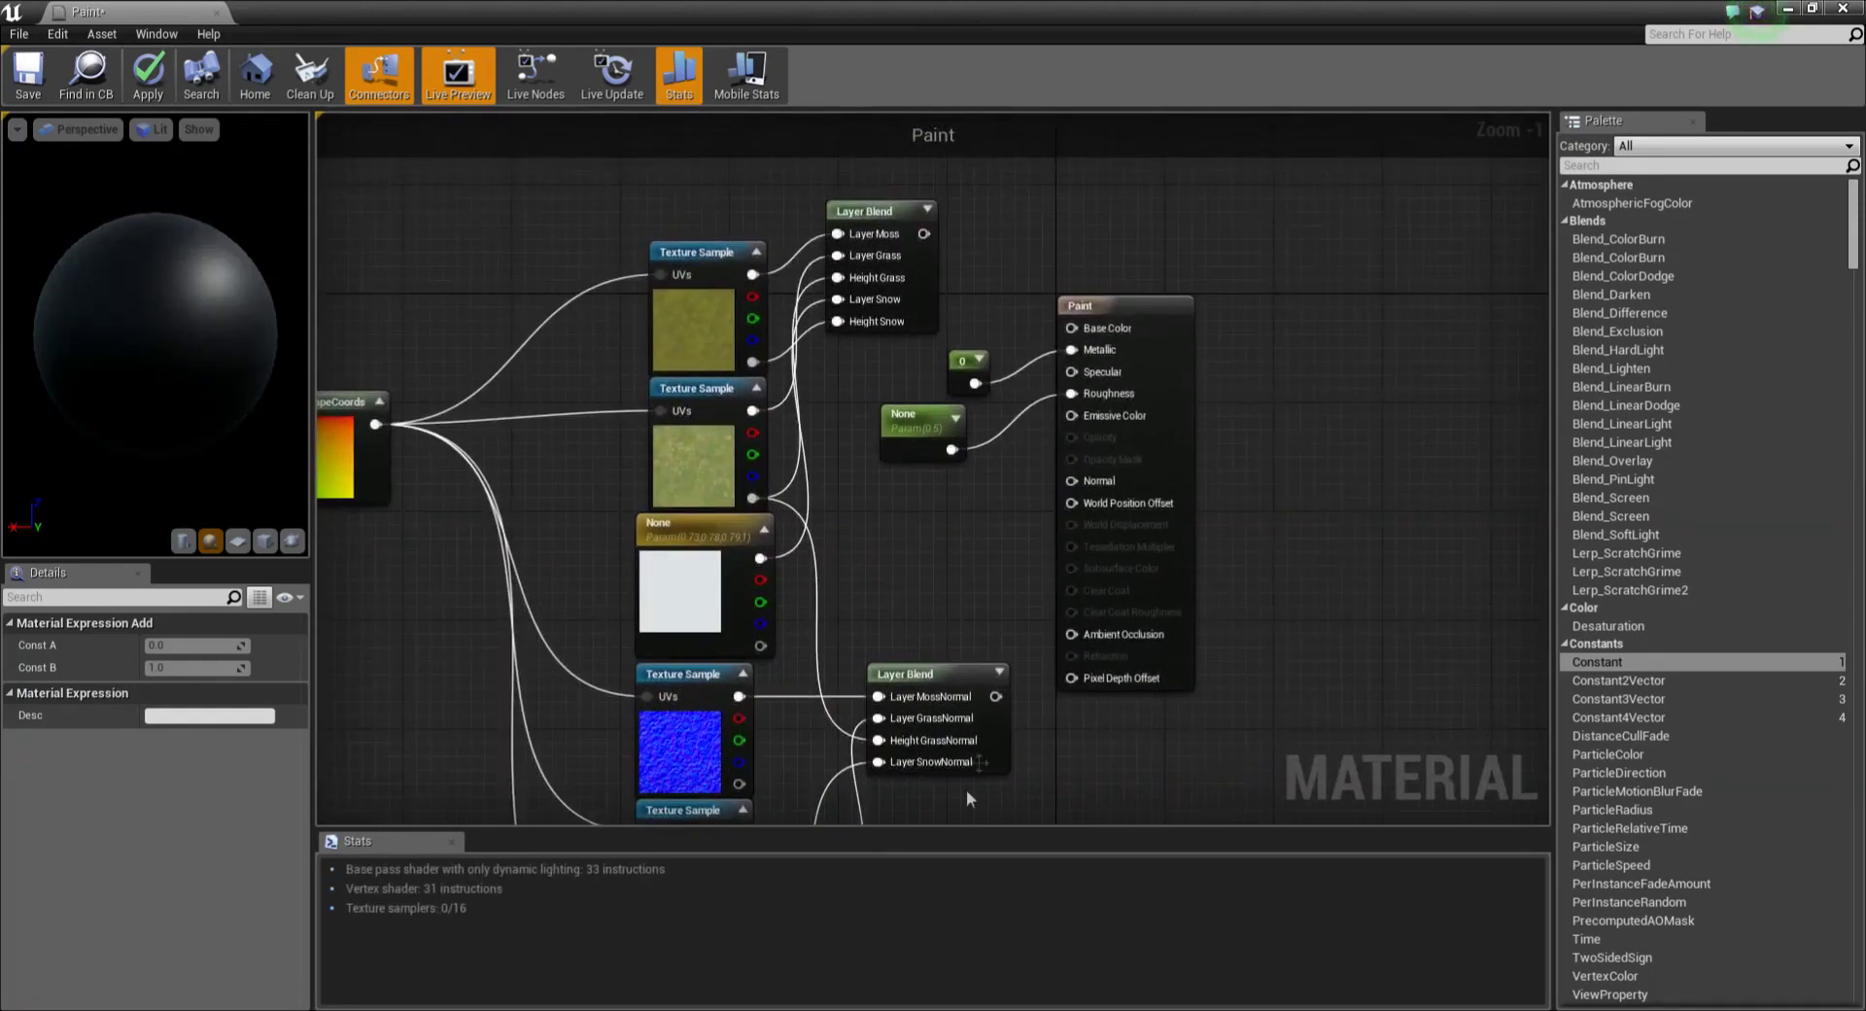
# Step: Connect the lower Layer Blend to Paint's Normal and the upper Layer Blend to Base Color
pyautogui.moveTo(994, 696); pyautogui.dragTo(1072, 480)
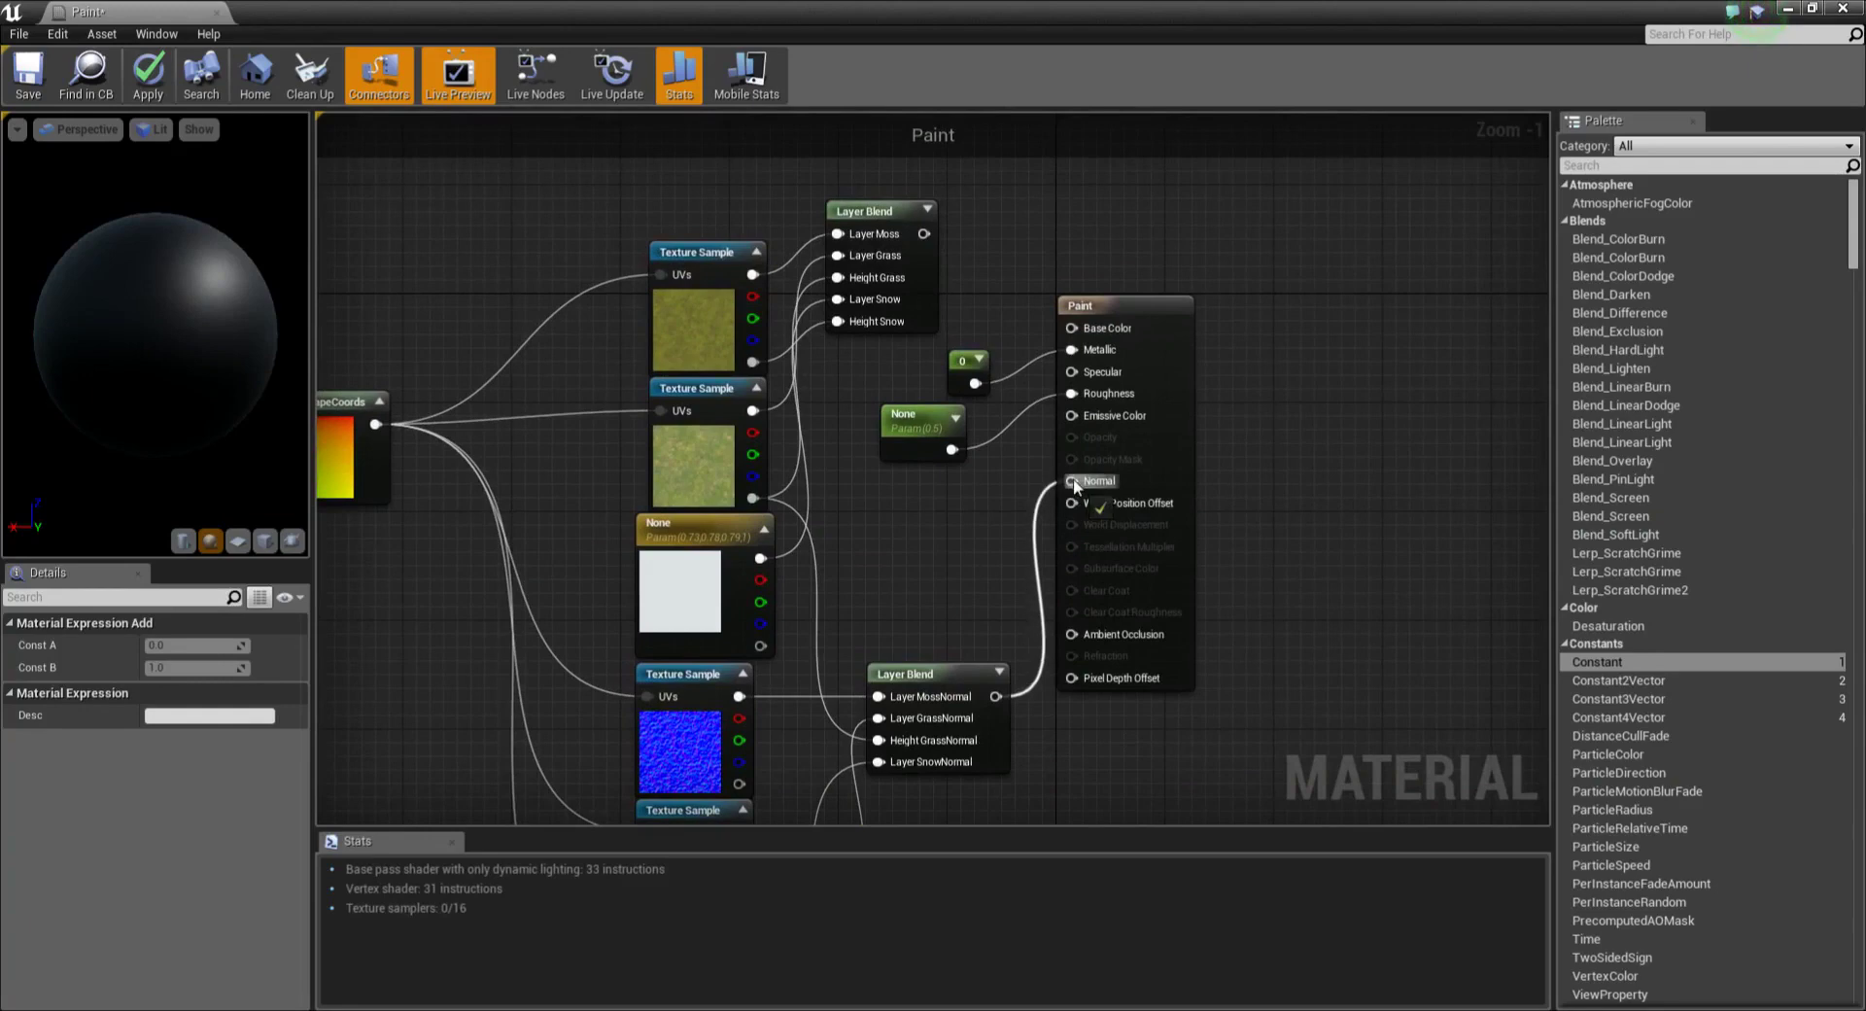
pyautogui.moveTo(923, 234); pyautogui.dragTo(1072, 328)
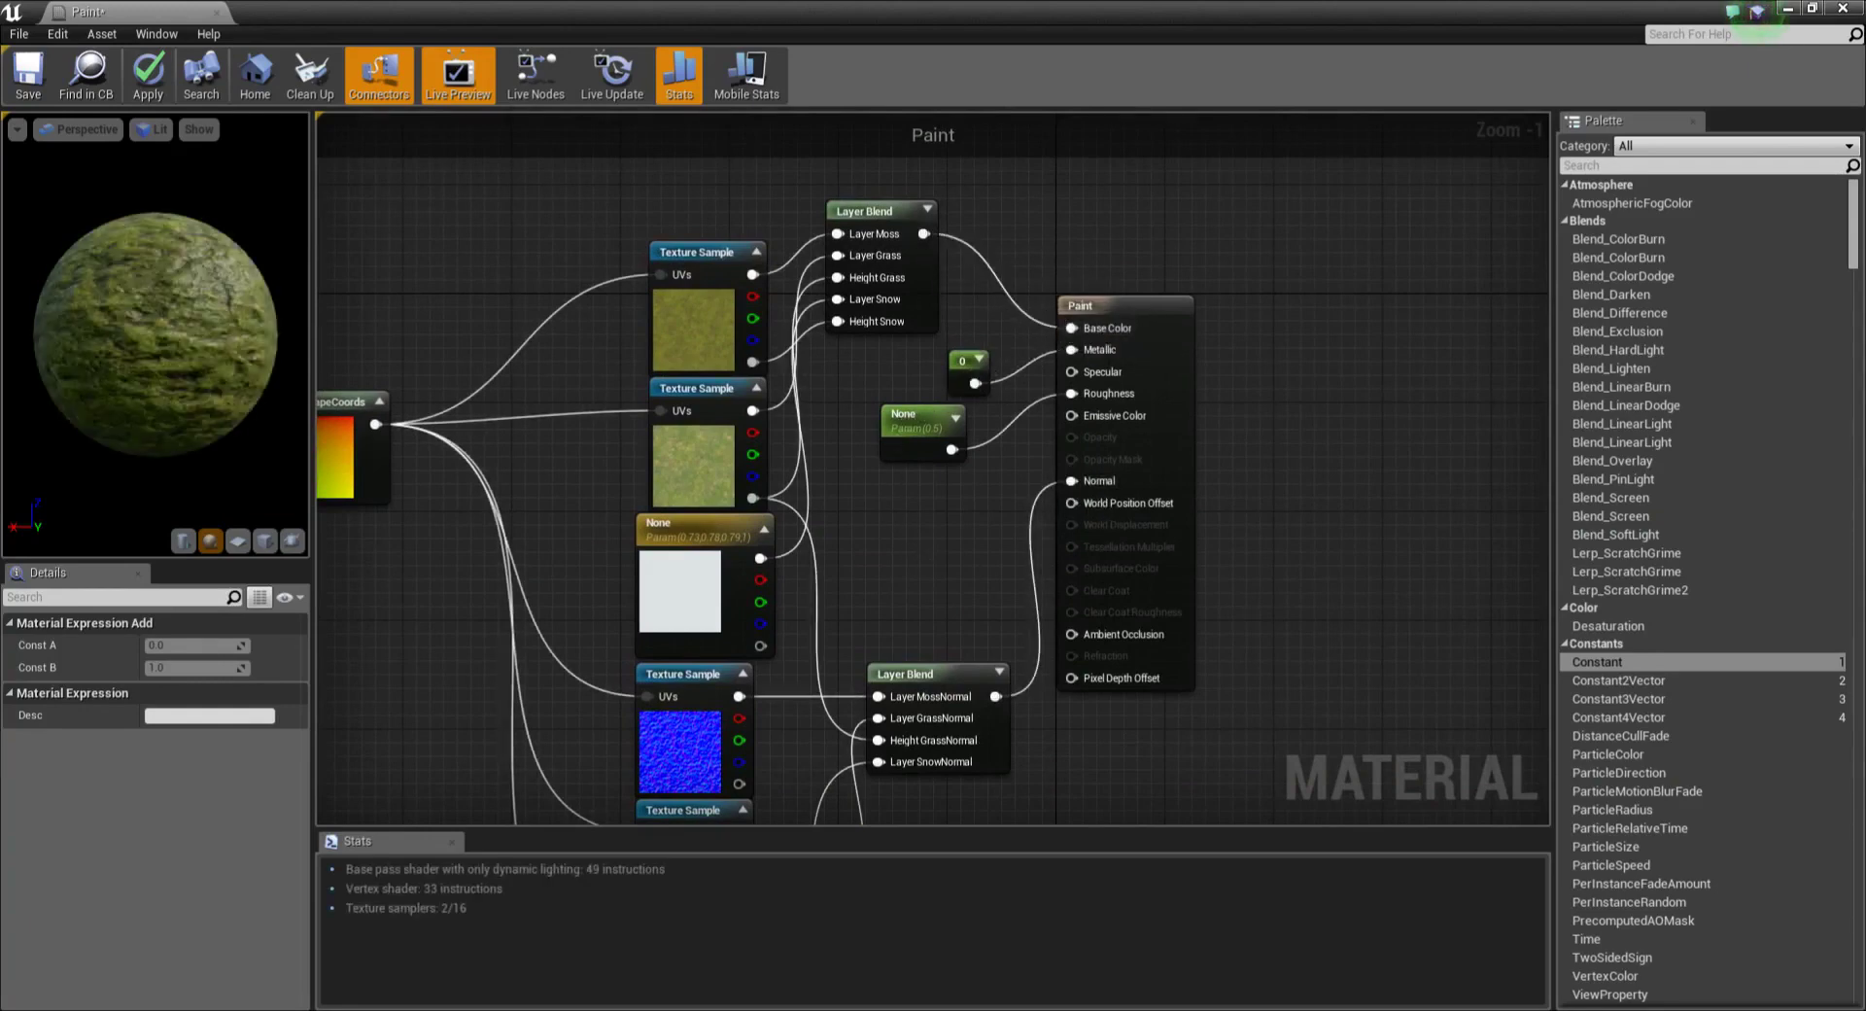
pyautogui.moveTo(911, 552); pyautogui.dragTo(1081, 550, button='right')
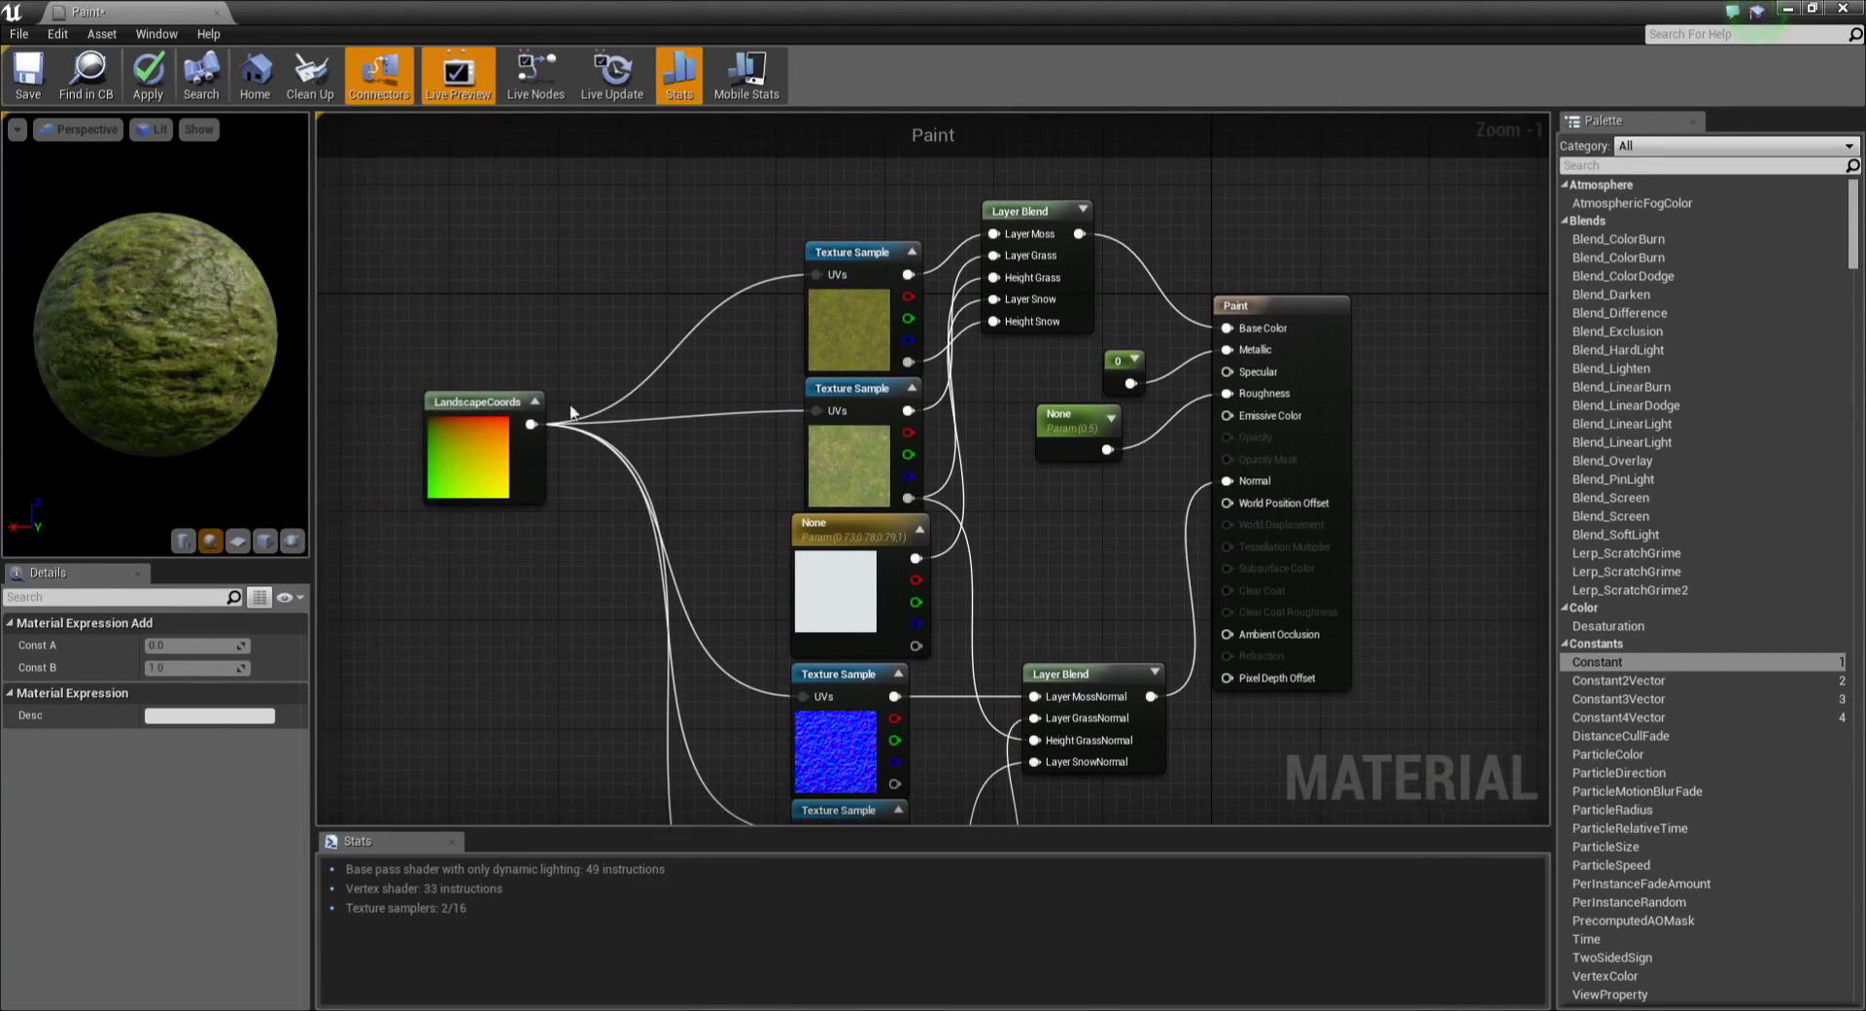
# Step: Apply the material changes and save /Game/FirstPersonBP/Paint
pyautogui.click(172, 103)
pyautogui.click(29, 78)
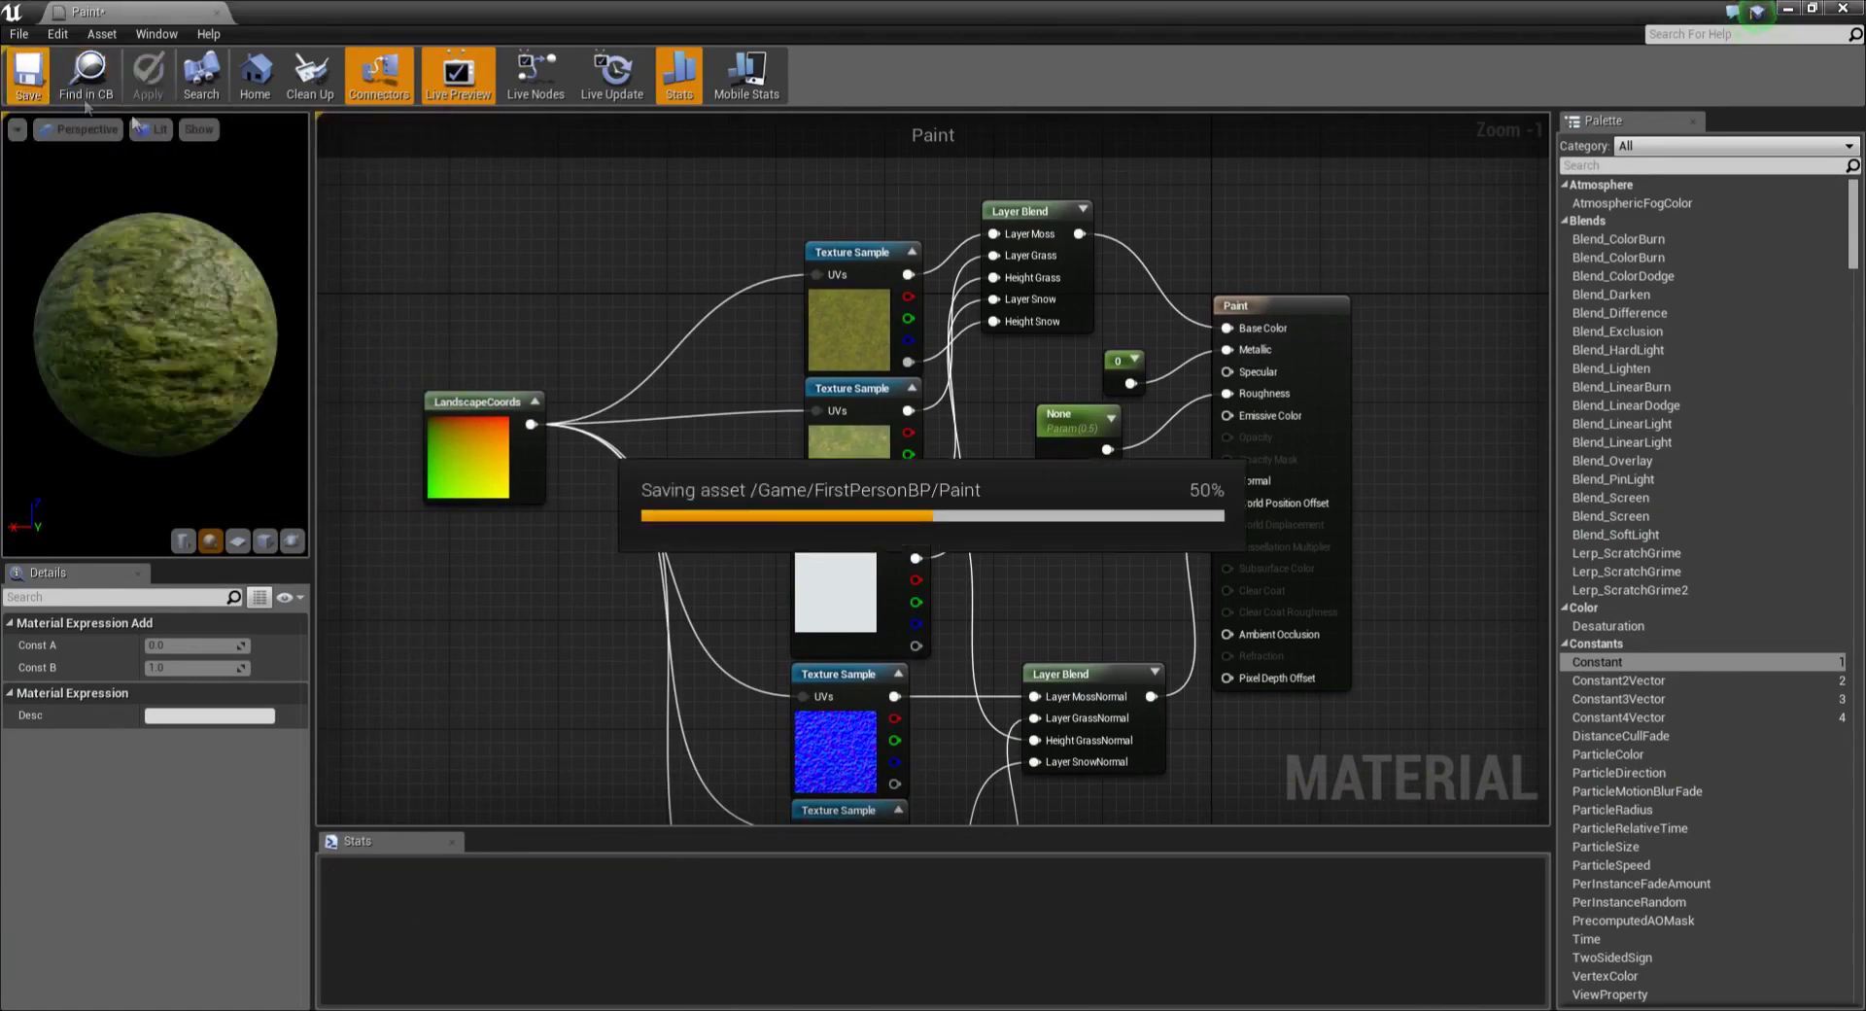